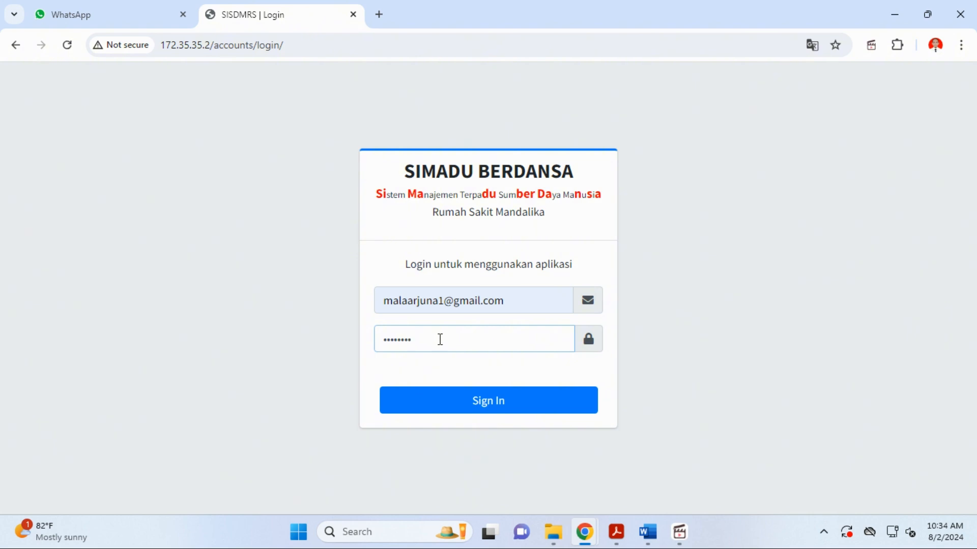
- Sign in to SIMADU Berdansa and open the user profile's update form
left_click(439, 398)
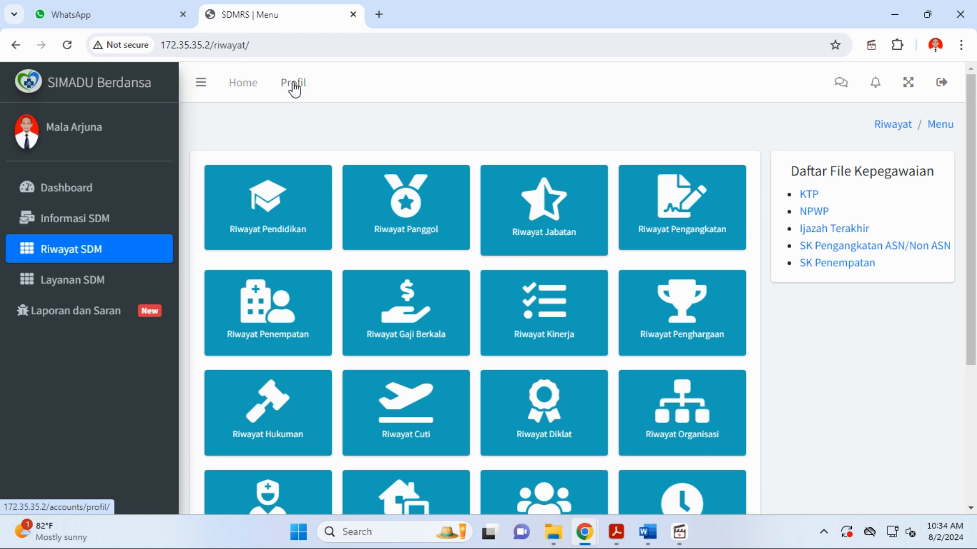
left_click(294, 87)
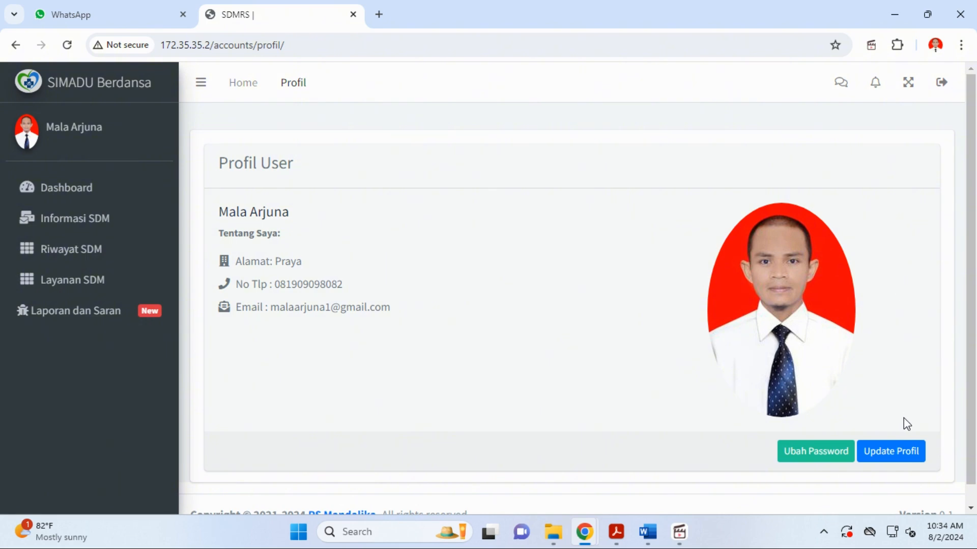
left_click(894, 456)
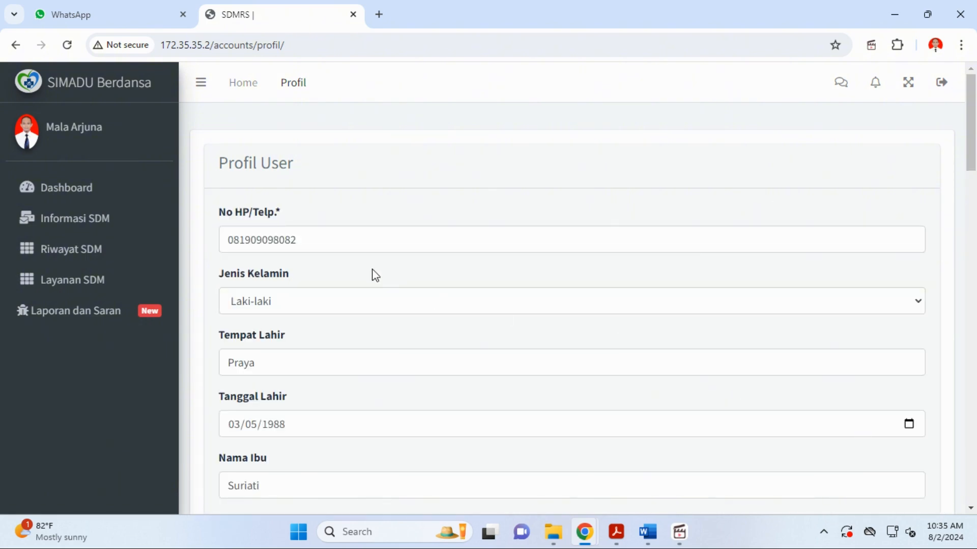
- Examine the phone number field, the Jenis Kelamin options and the Tanggal Lahir date picker in the profile form
left_click(307, 240)
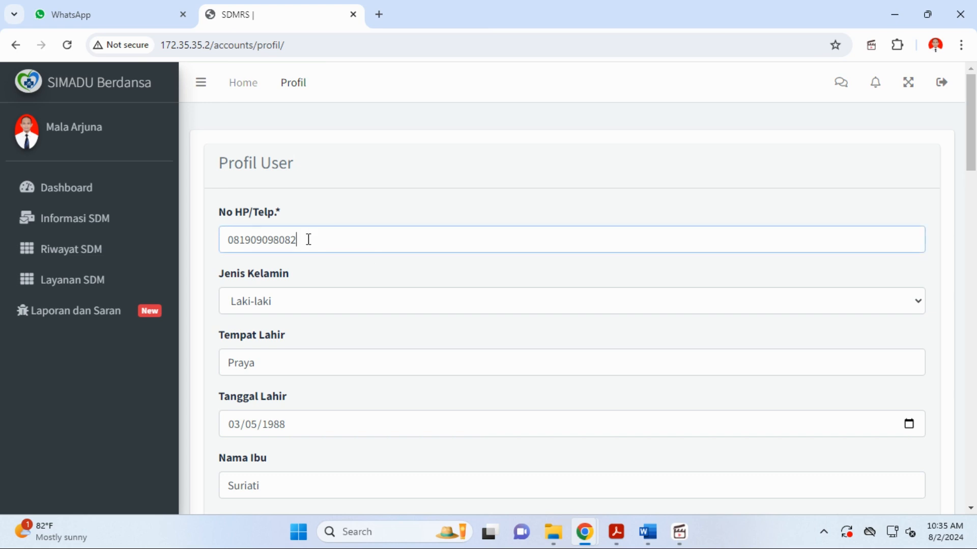
left_click(322, 301)
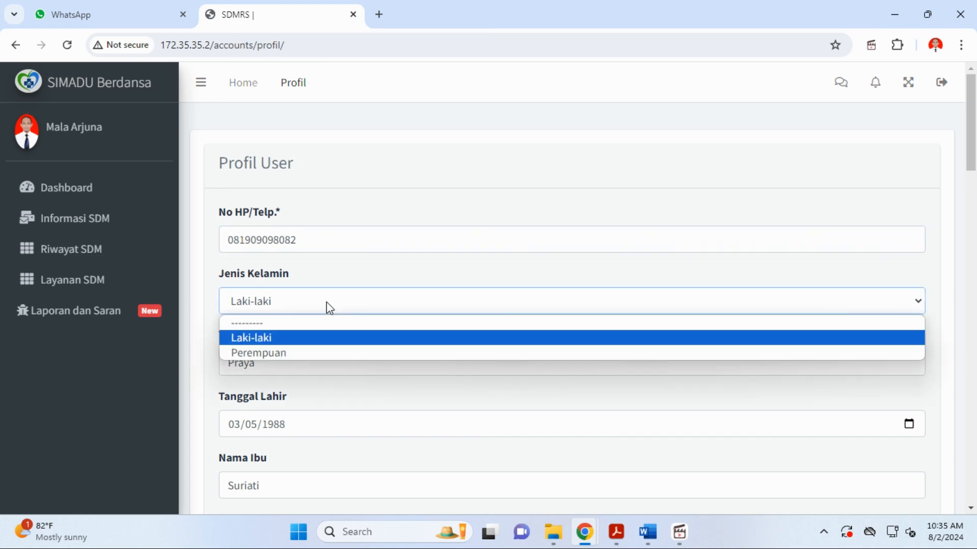
left_click(335, 279)
scroll(334, 279, "down", 3)
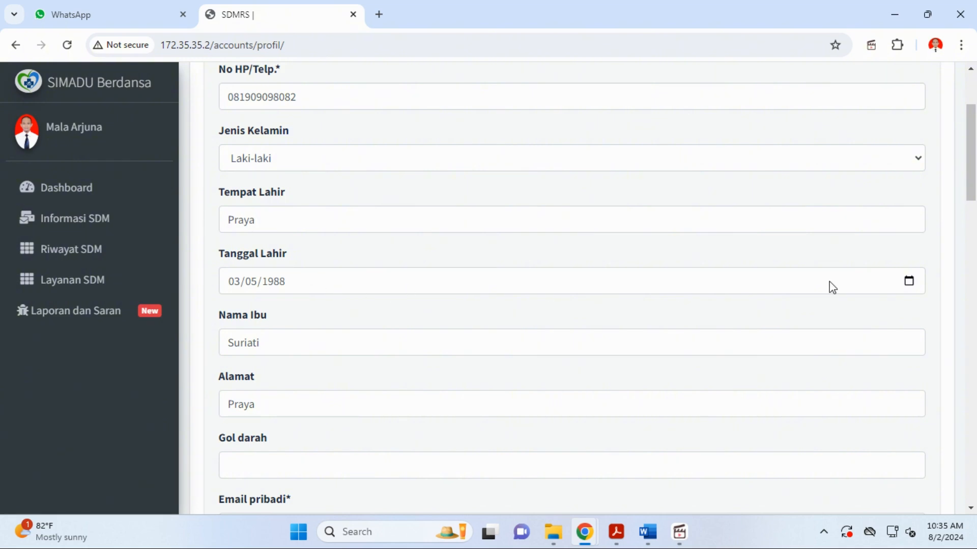
left_click(909, 281)
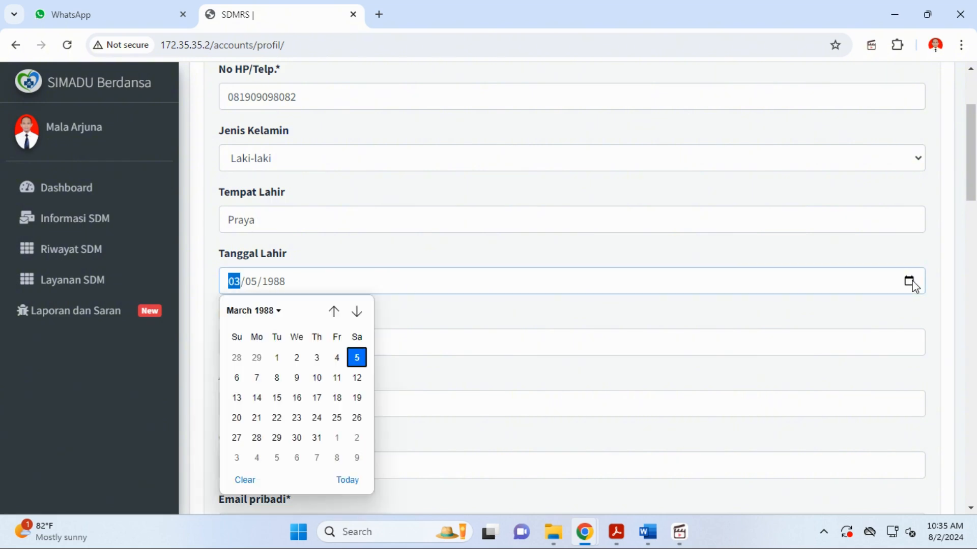
left_click(747, 257)
scroll(662, 282, "down", 3)
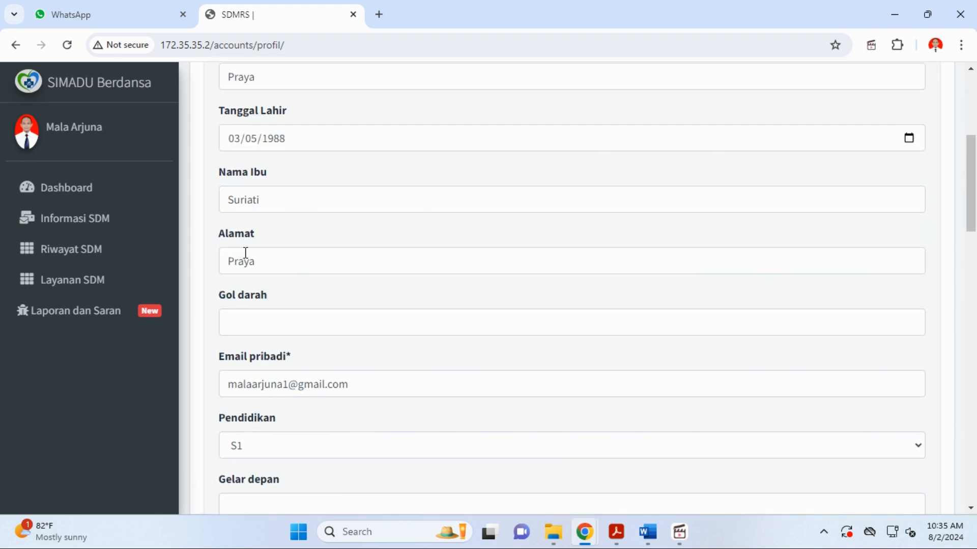
- Review the address, personal email, Pendidikan options, Gelar depan and belakang fields, and the Agama and Status Nikah options
scroll(279, 290, "down", 3)
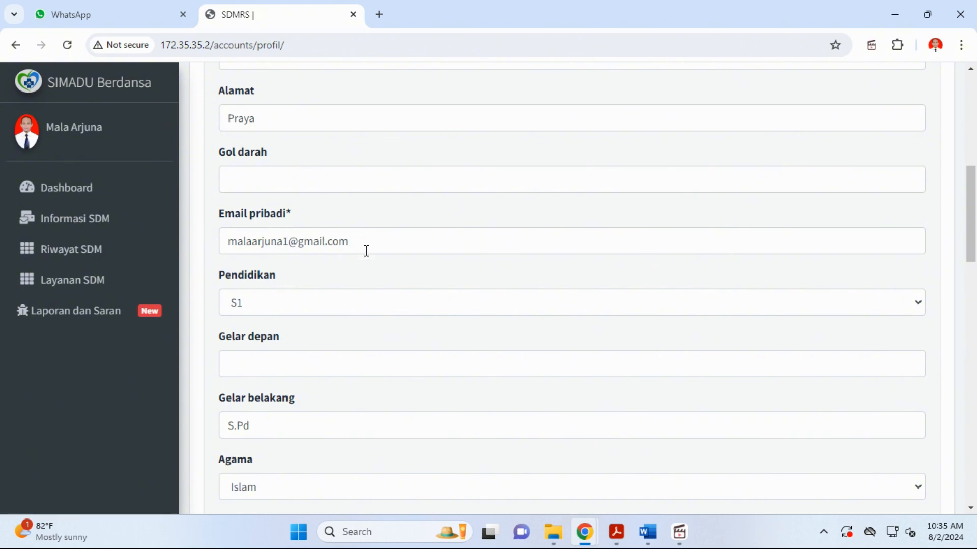
scroll(310, 302, "down", 2)
left_click(342, 236)
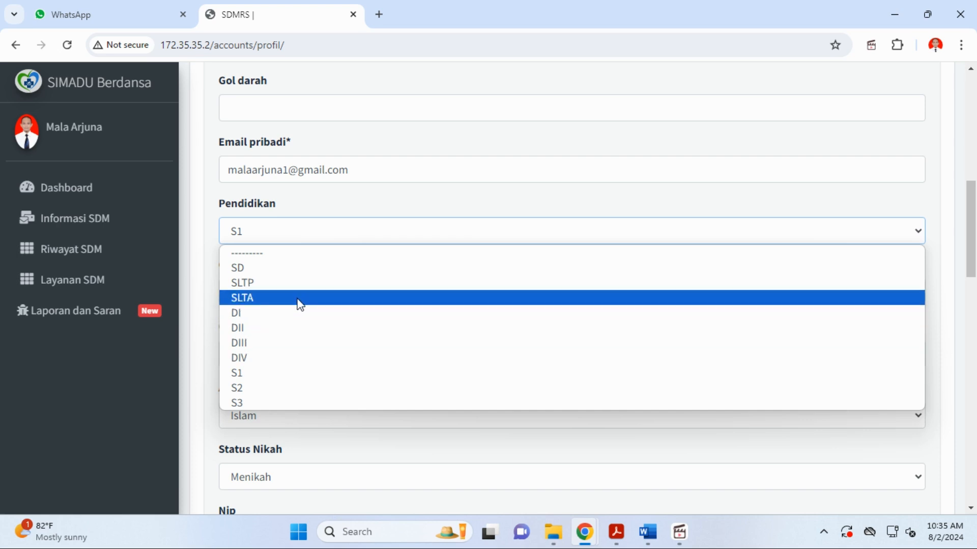
left_click(340, 217)
scroll(343, 224, "down", 4)
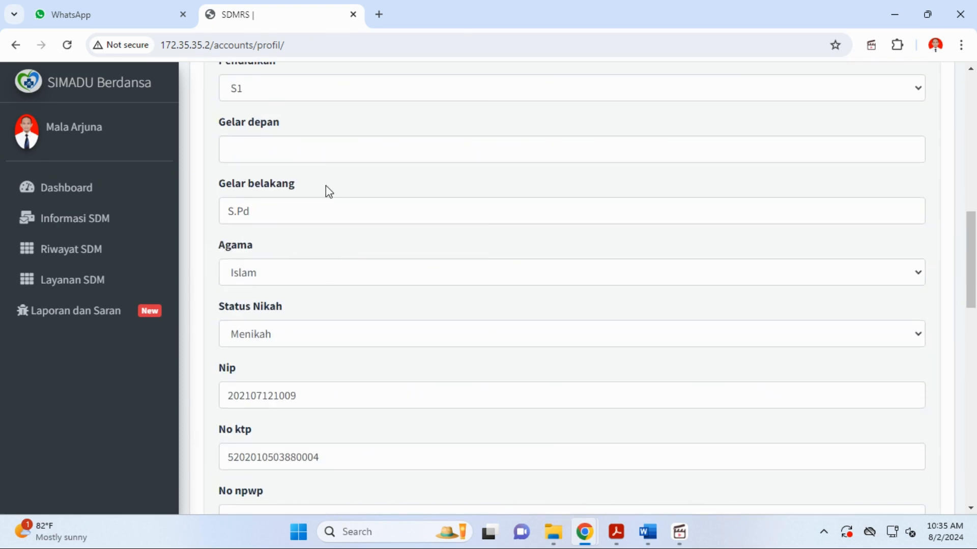
left_click(328, 155)
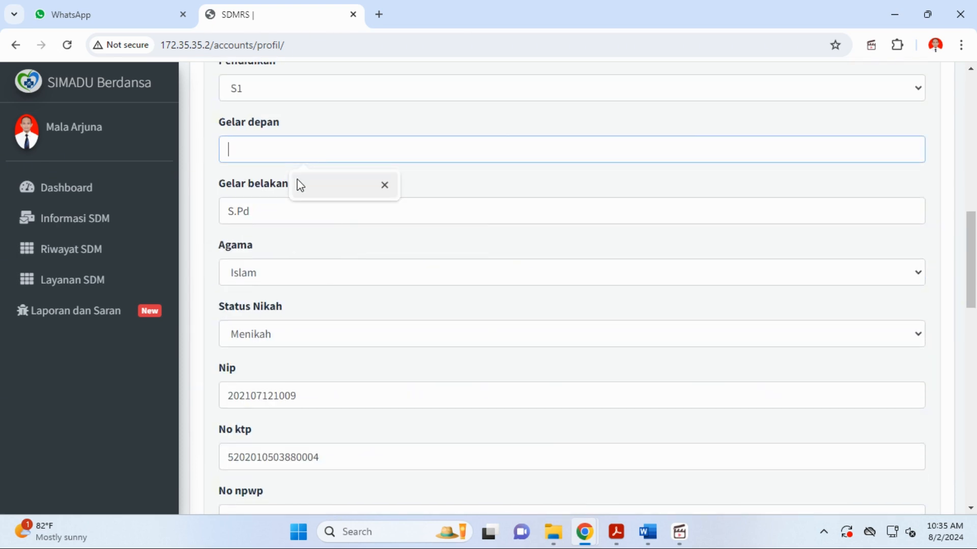
left_click(284, 215)
left_click(295, 275)
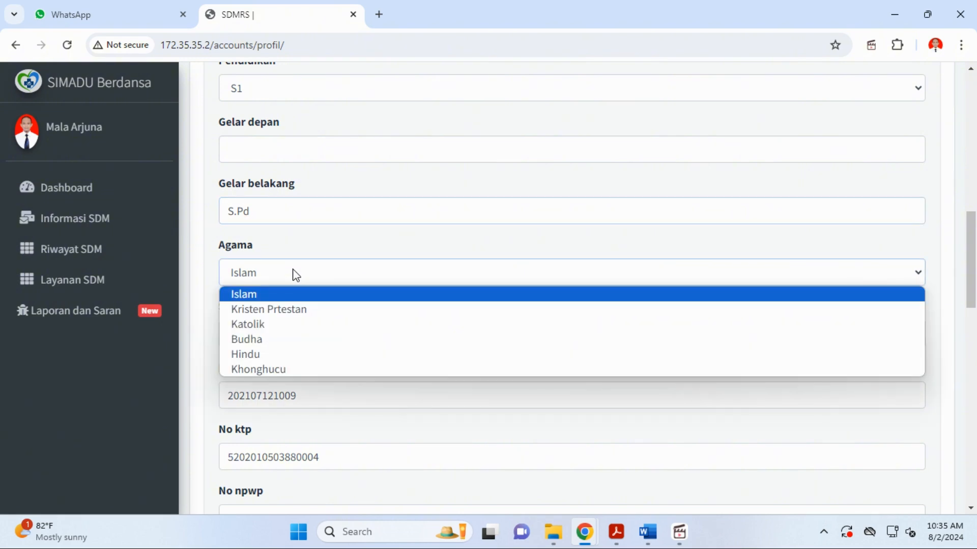
left_click(295, 275)
left_click(308, 334)
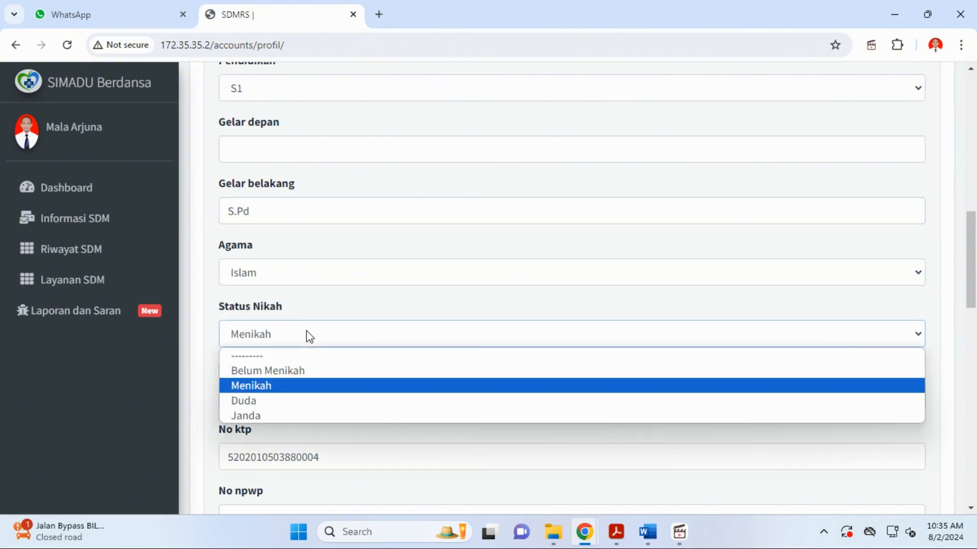
left_click(308, 334)
scroll(308, 334, "down", 3)
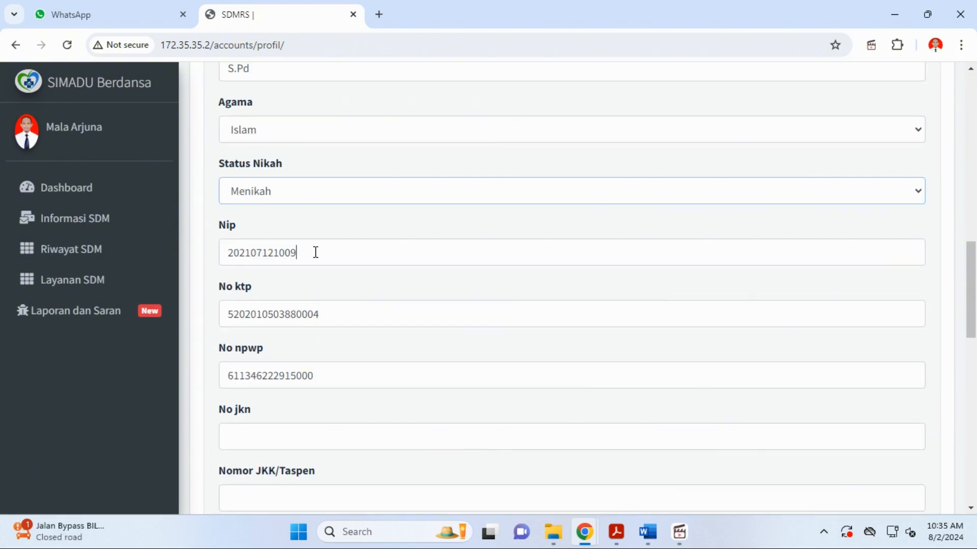
- Examine the Nip, No ktp, No npwp, No jkn, Nomor JKK/Taspen and Rekening Gaji fields
left_click(316, 253)
left_click(333, 315)
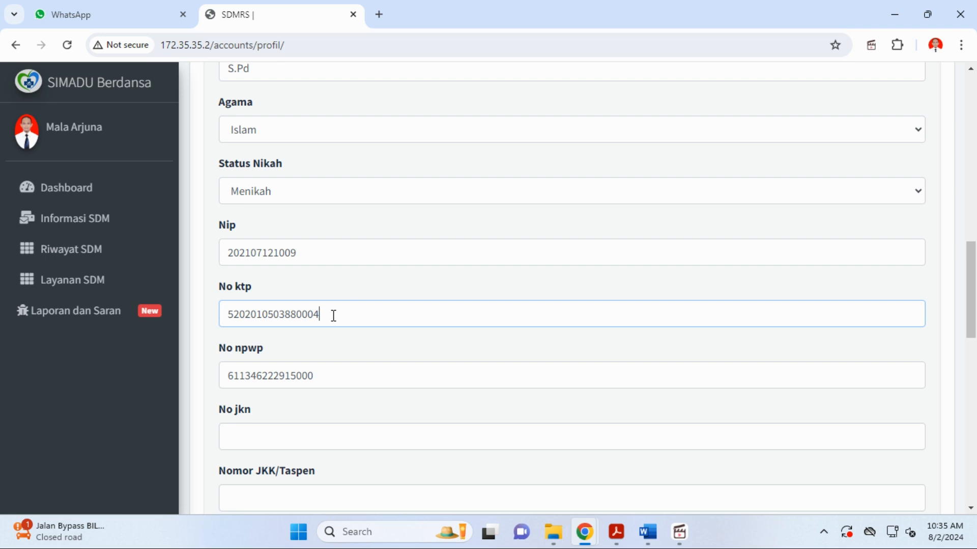
left_click(340, 376)
scroll(335, 305, "down", 6)
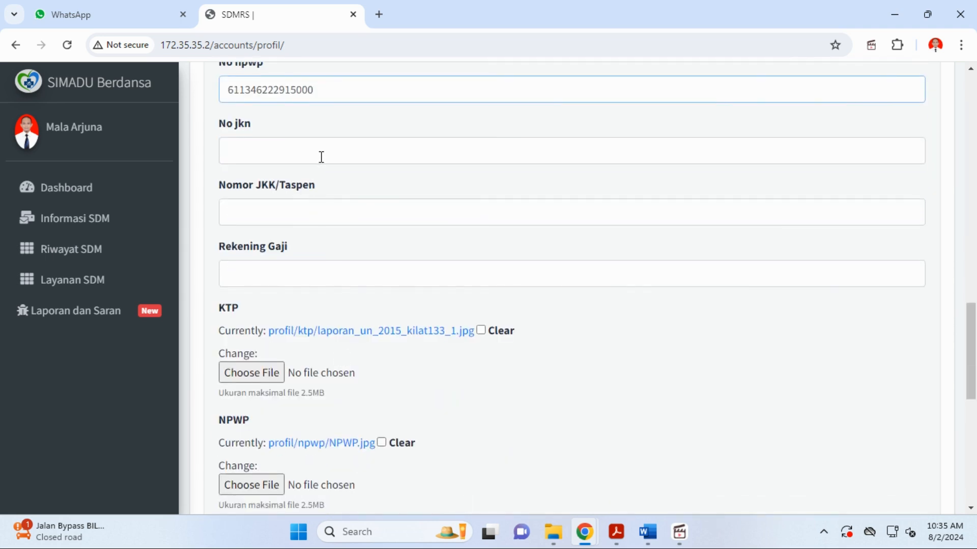
left_click(322, 155)
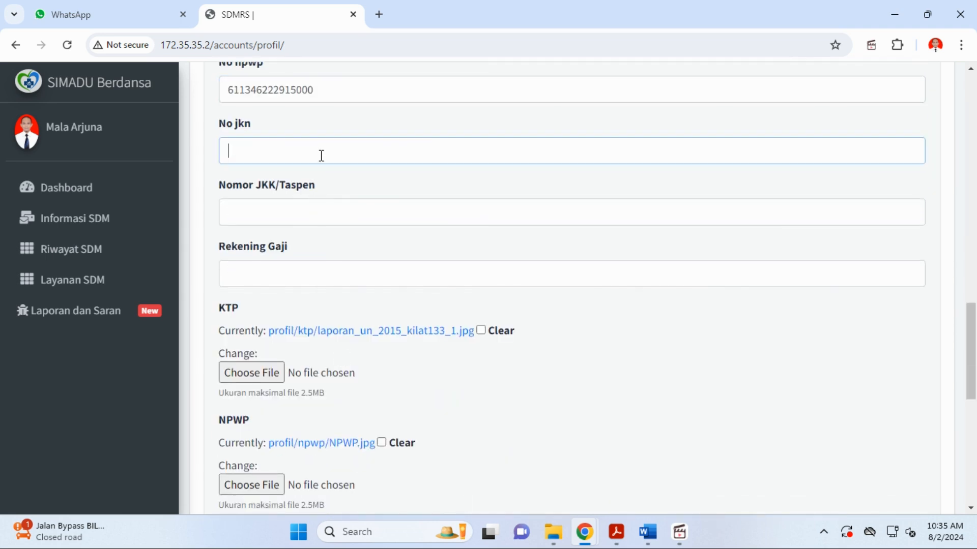
left_click(321, 209)
left_click(314, 273)
scroll(314, 275, "down", 3)
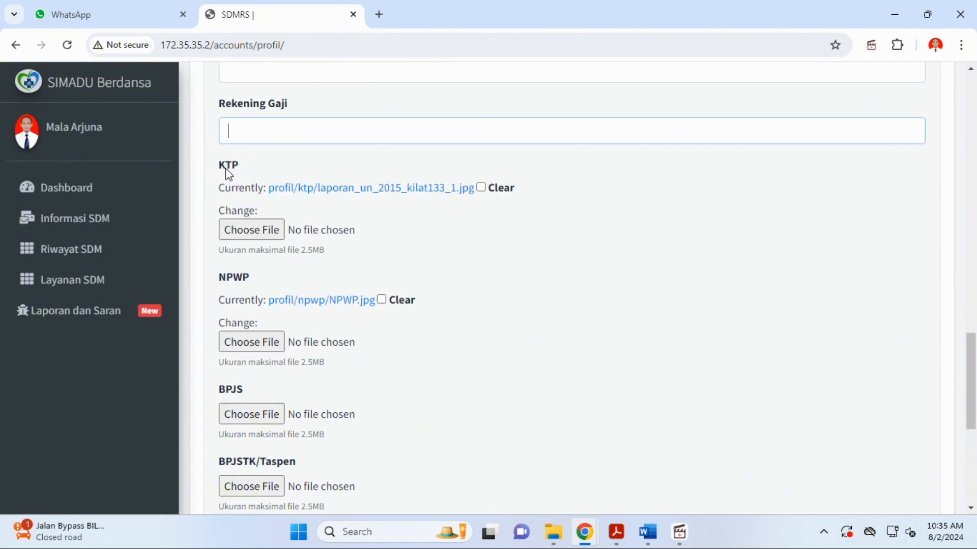
- Try selecting the KTP file from the DOKUMEN folder for the KTP upload and cancel the selection
left_click(259, 232)
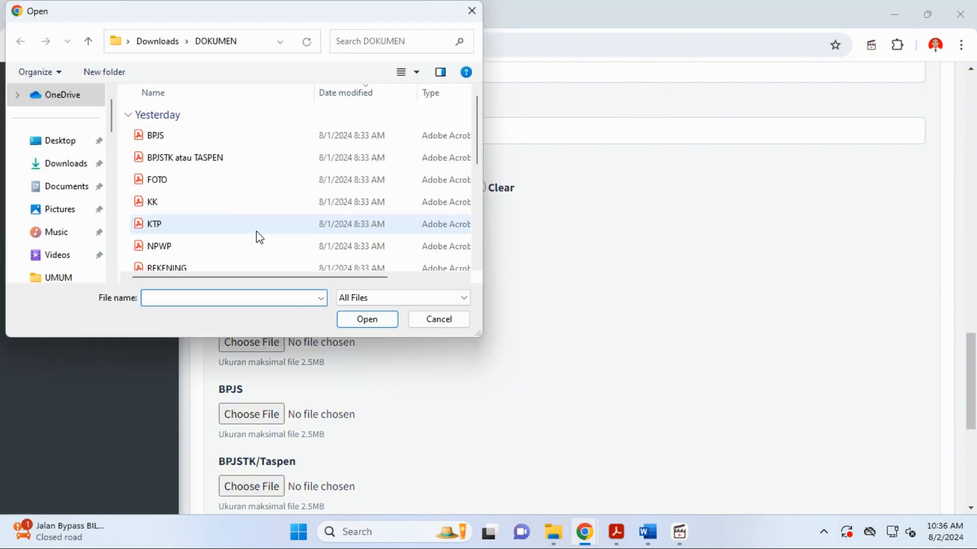
left_click(143, 227)
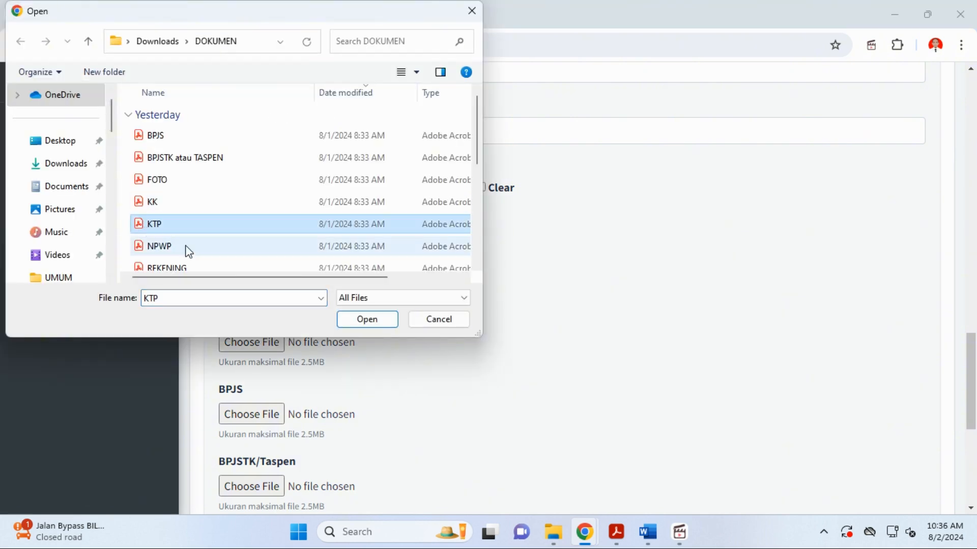
left_click(454, 322)
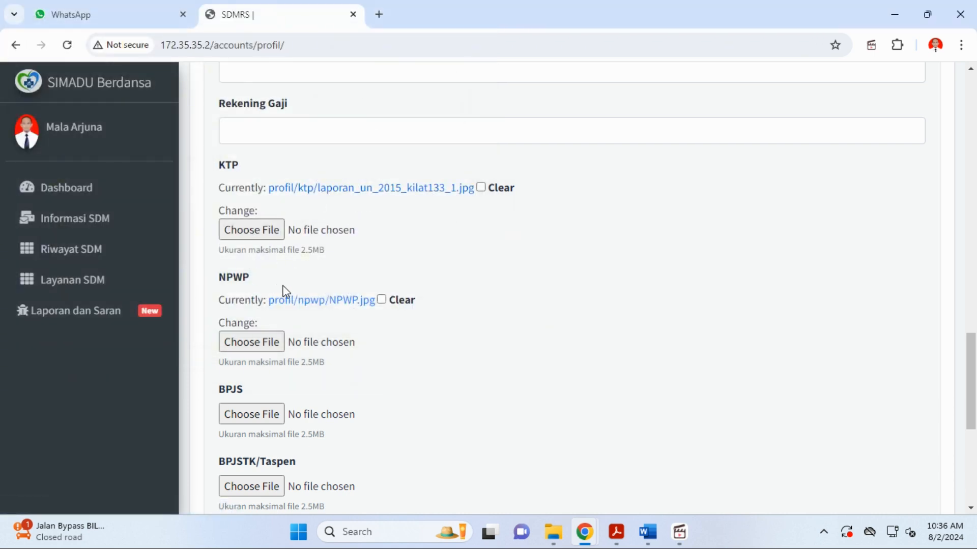
- Try selecting the NPWP file from the DOKUMEN folder for the NPWP upload and cancel the selection
scroll(283, 291, "down", 1)
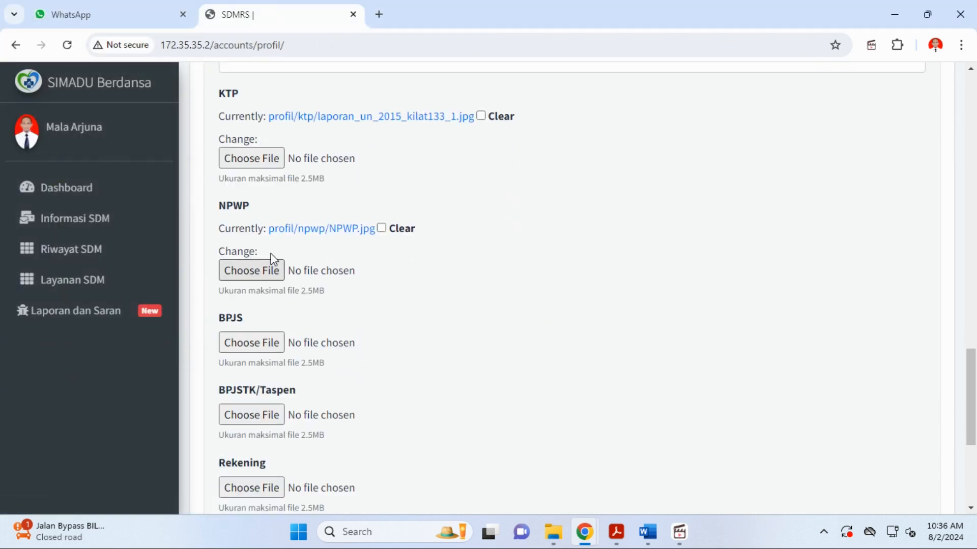
left_click(245, 276)
left_click(245, 277)
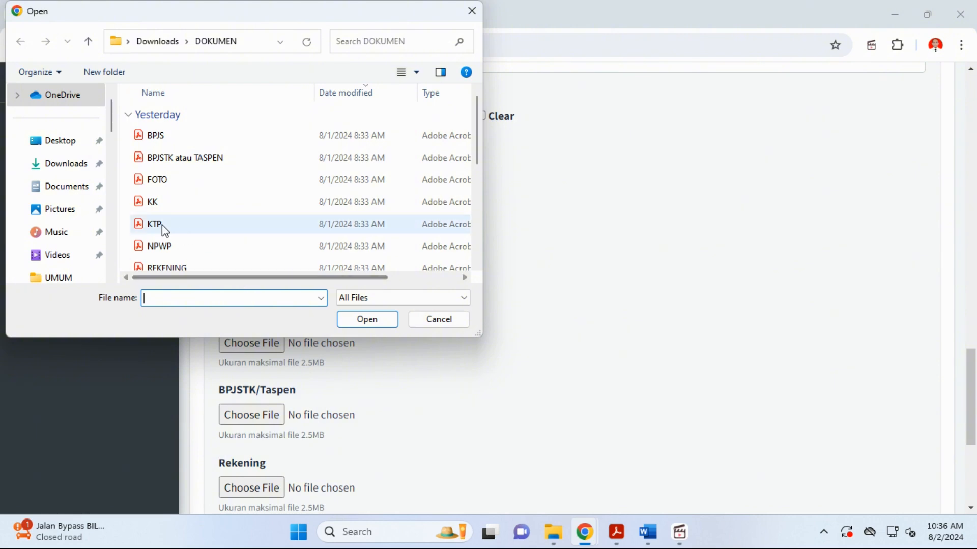
left_click(163, 246)
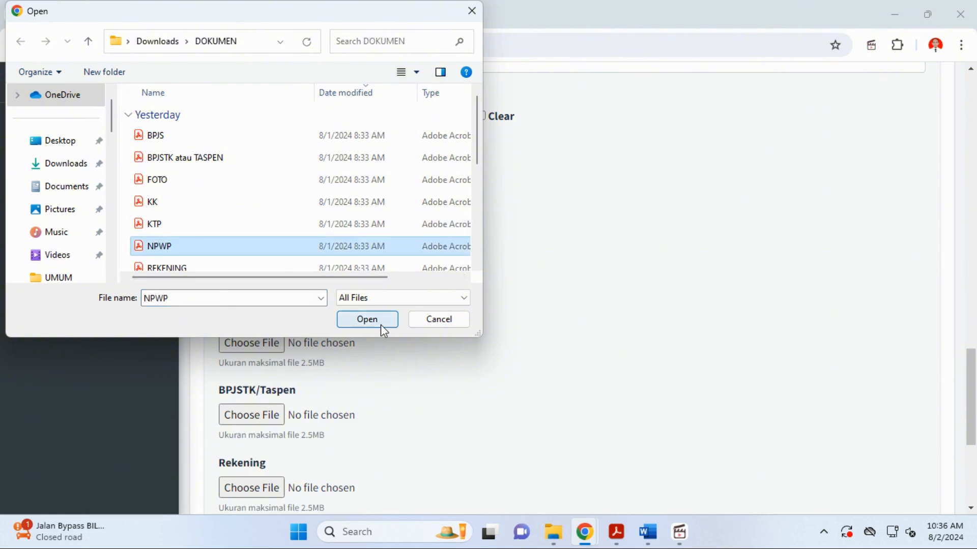
left_click(435, 321)
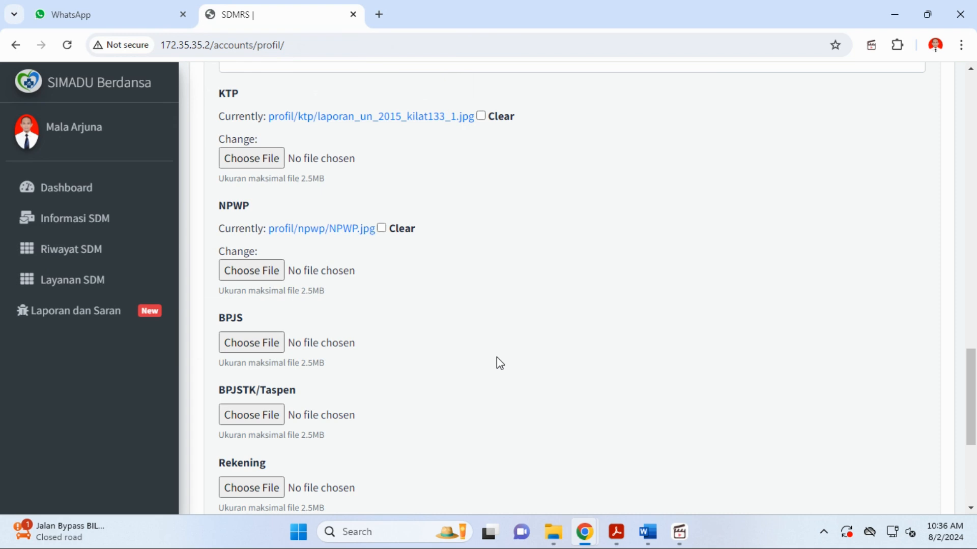
- Try selecting the BPJS file from the DOKUMEN folder for the BPJS upload and cancel the selection
scroll(316, 259, "down", 3)
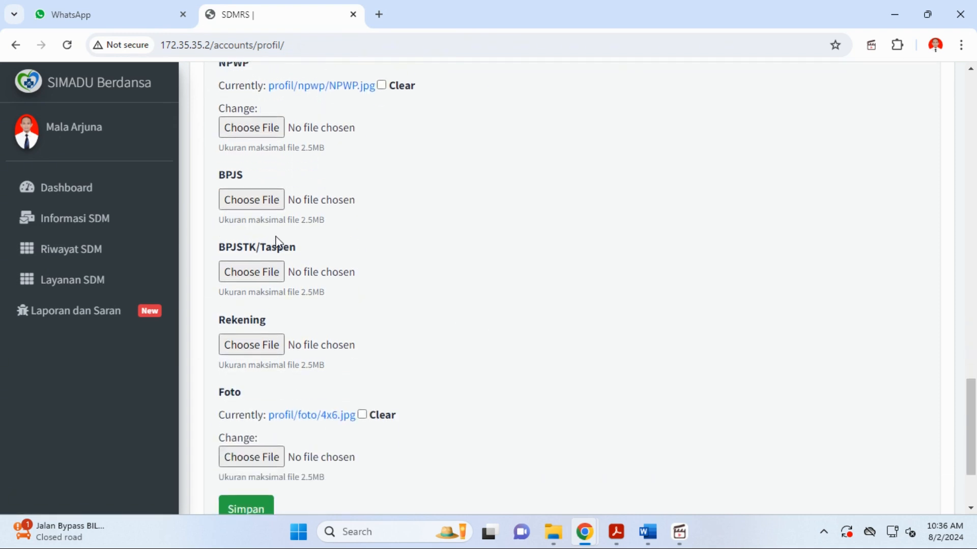
left_click(252, 200)
scroll(222, 218, "down", 5)
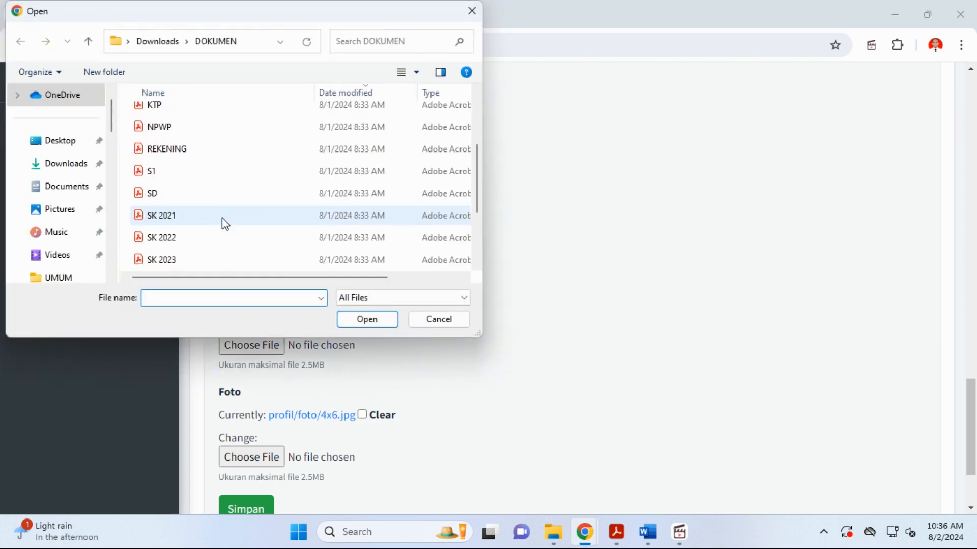
scroll(221, 218, "up", 5)
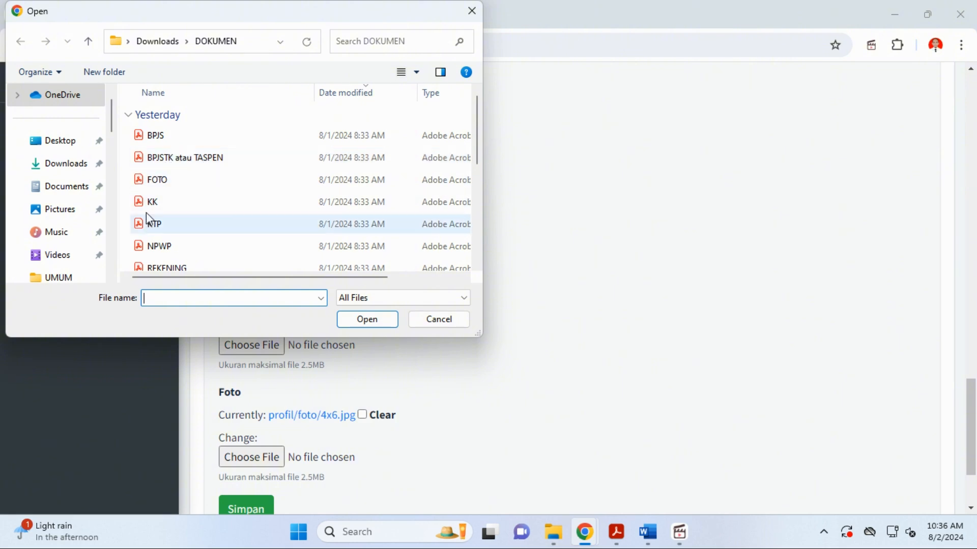
left_click(160, 137)
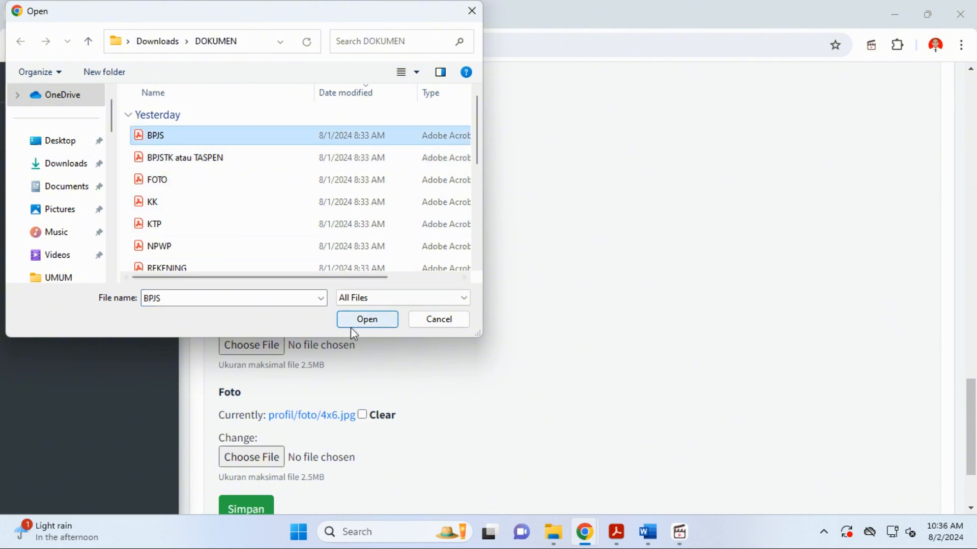
left_click(439, 320)
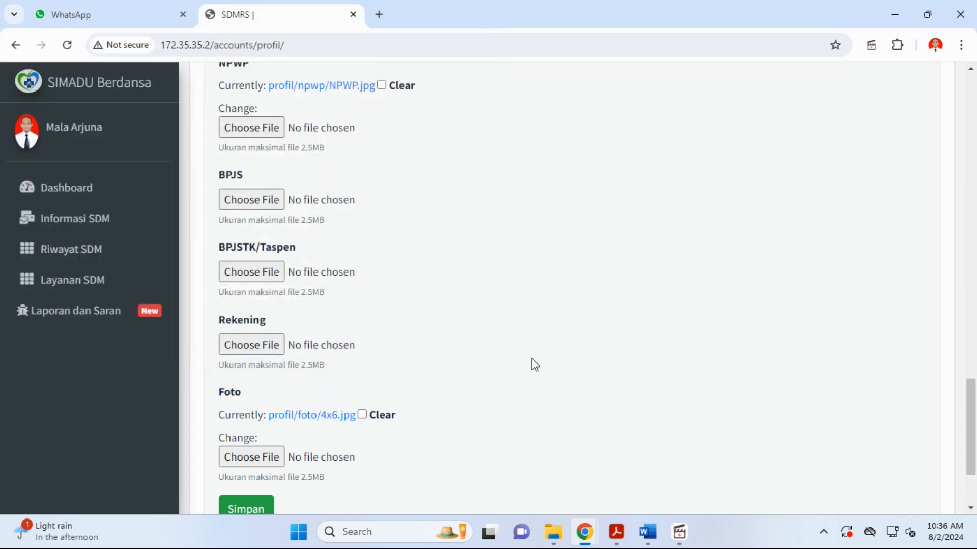
- Return to the profile view without saving the form and open the Riwayat Pendidikan page under Riwayat SDM
scroll(532, 359, "down", 2)
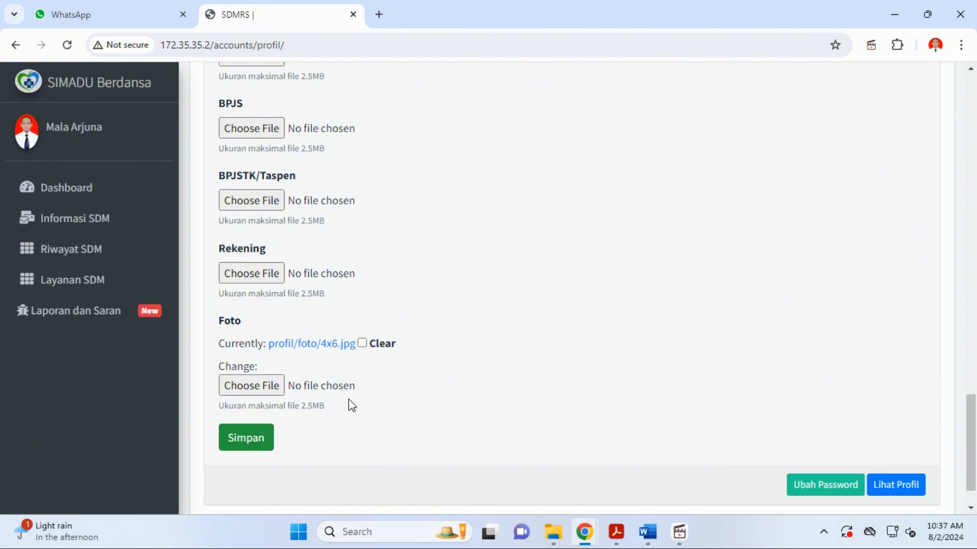
left_click(892, 485)
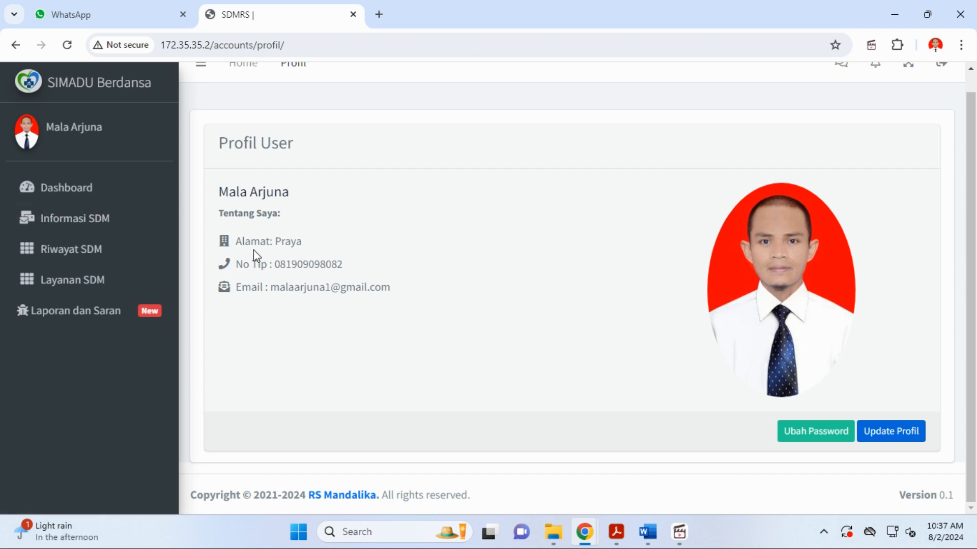
left_click(74, 250)
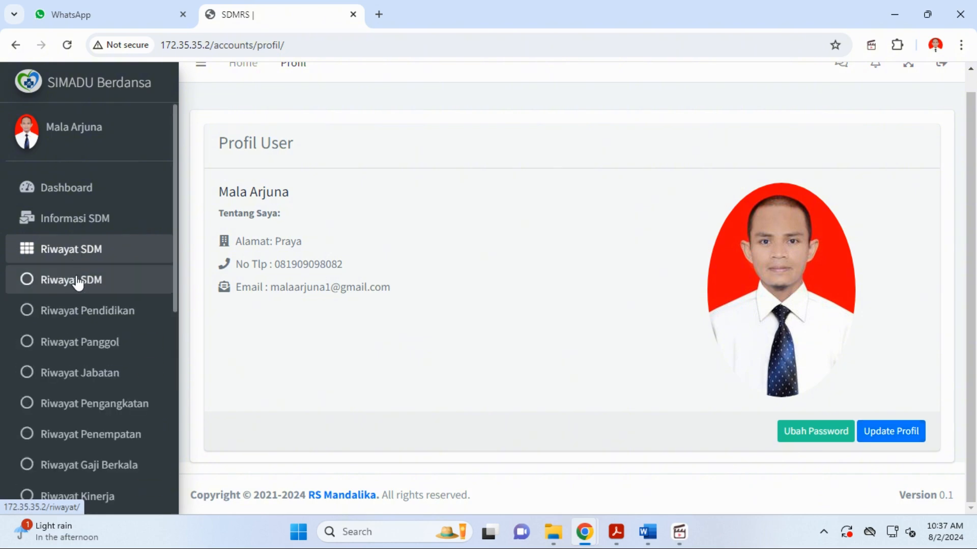
left_click(78, 315)
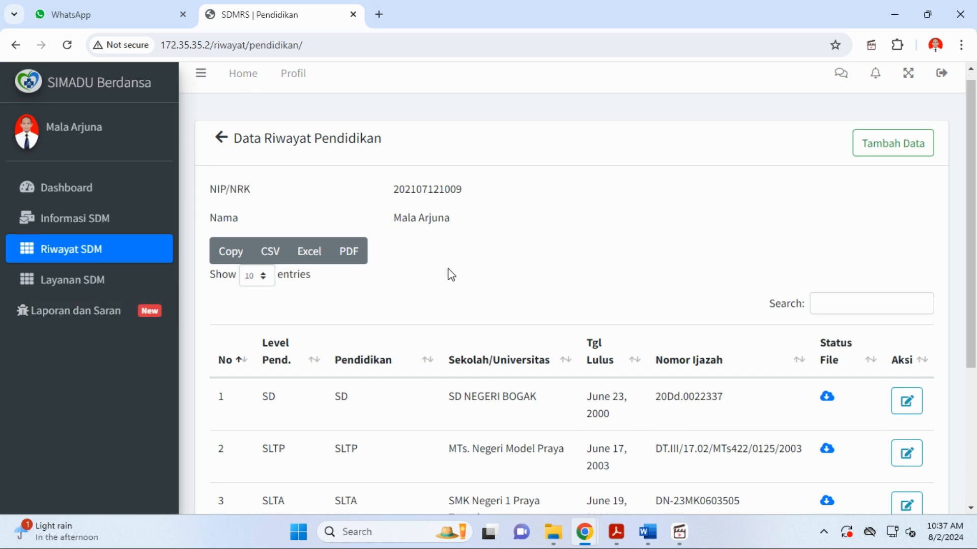
- Start a new education history record and set its Level Pendidikan to SD
scroll(449, 275, "down", 1)
scroll(525, 363, "down", 1)
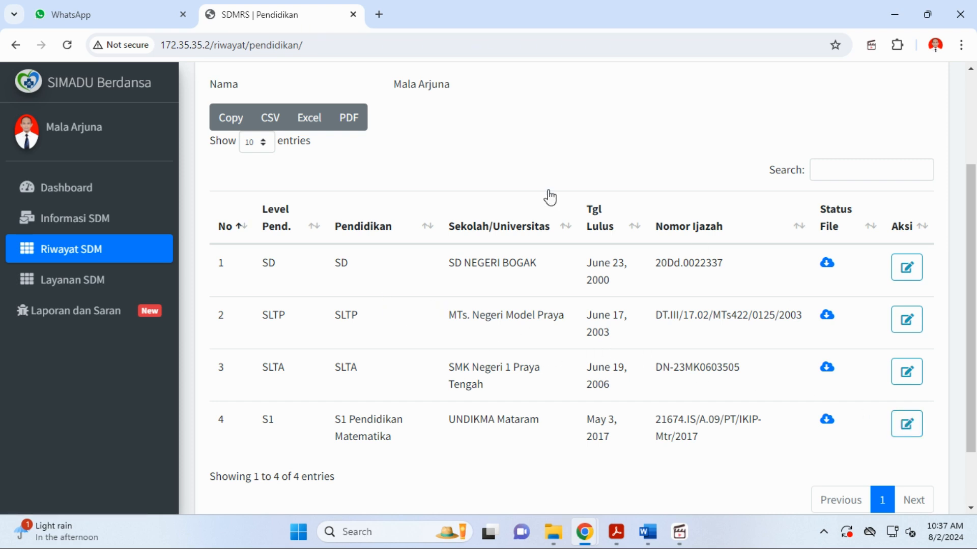
scroll(458, 310, "up", 3)
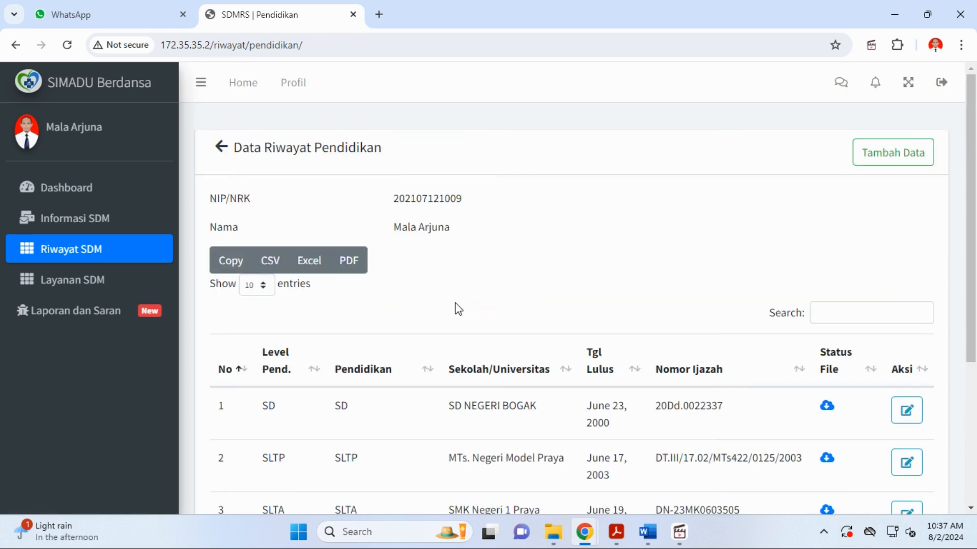
left_click(885, 162)
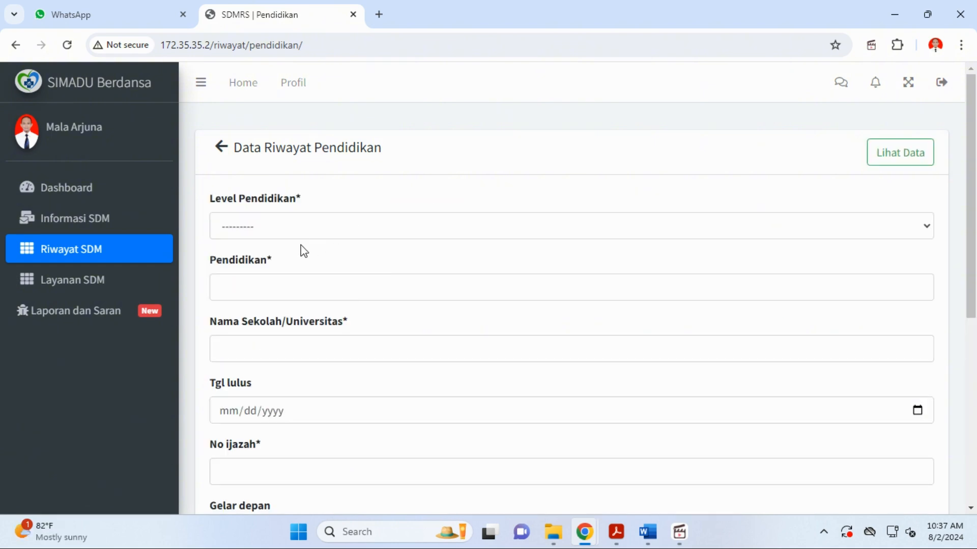
left_click(304, 226)
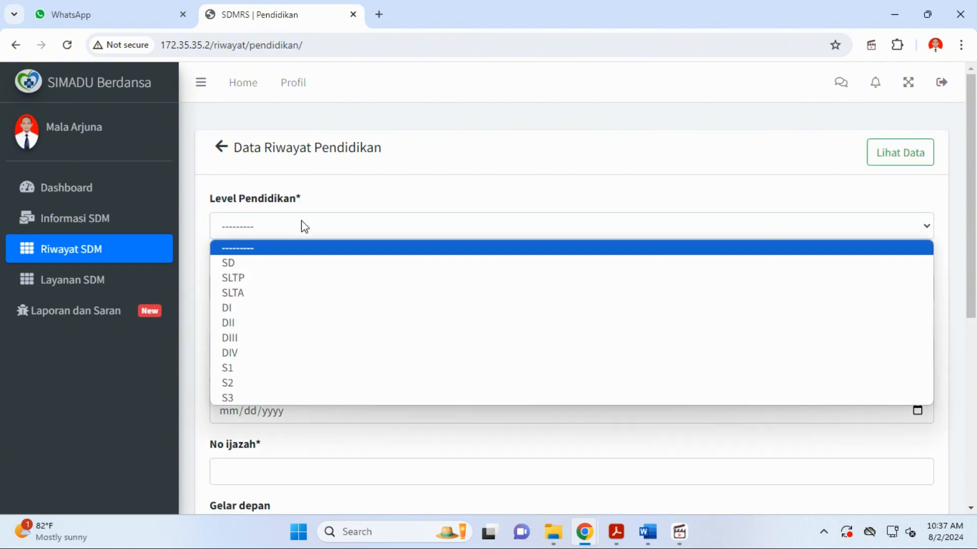
left_click(286, 272)
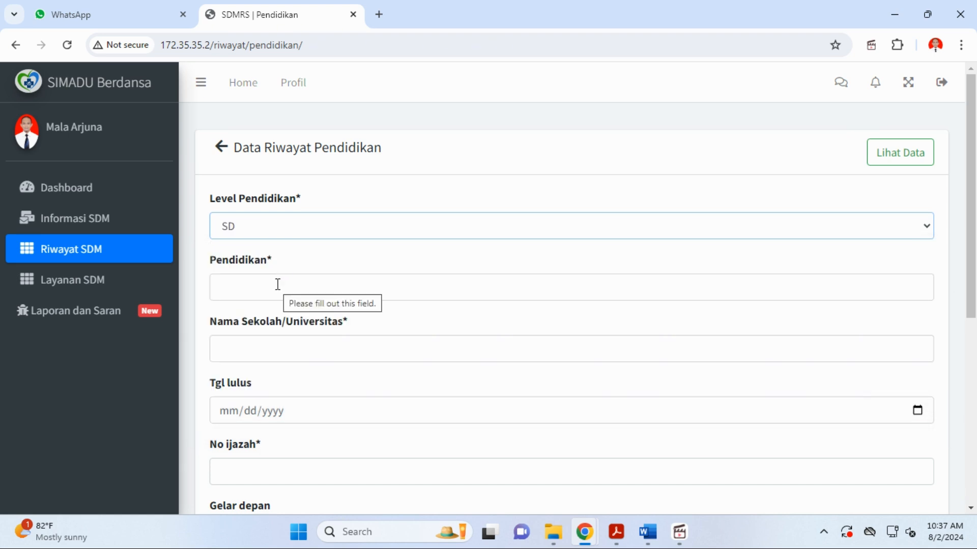
- Fill in Pendidikan as SD and Nama Sekolah/Universitas as SD NEGERI 1 PRAYA
left_click(278, 285)
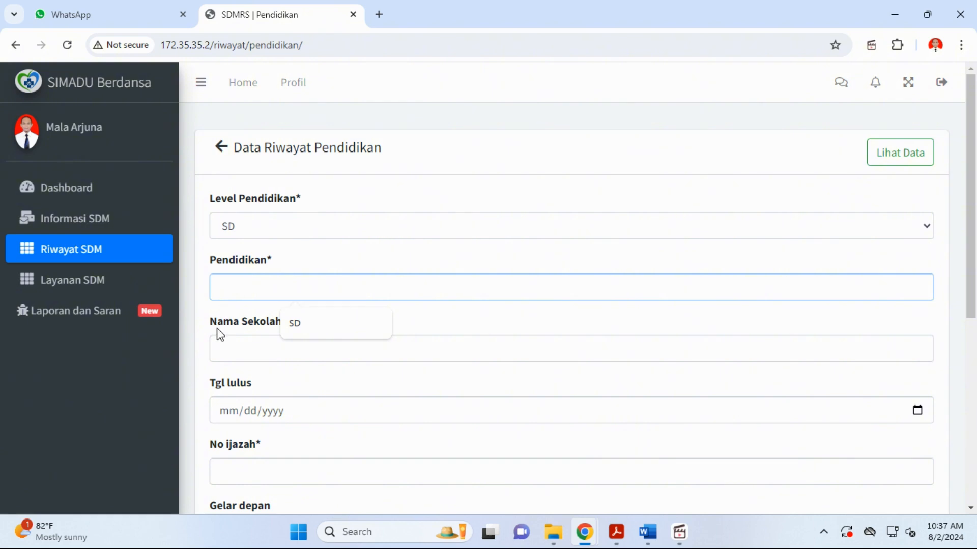
left_click(307, 332)
left_click(271, 350)
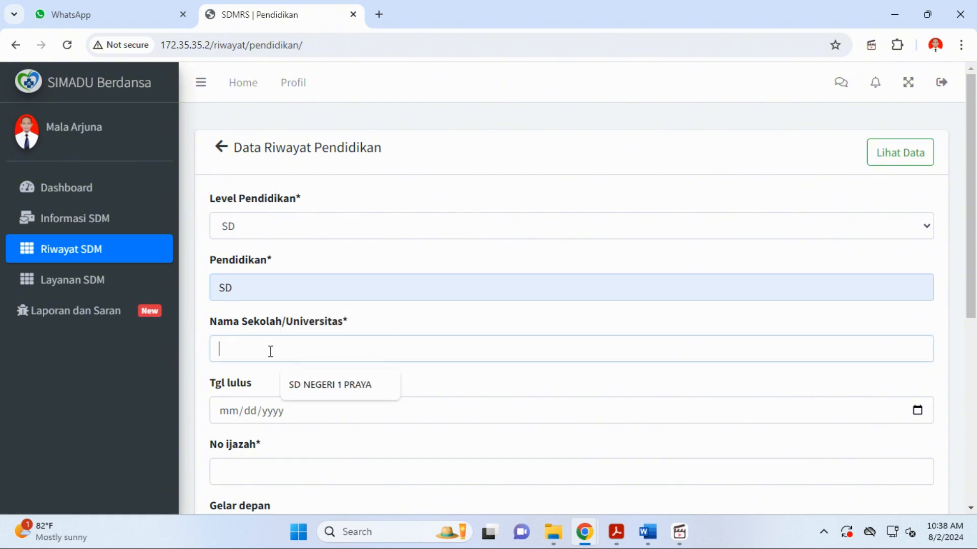
left_click(323, 387)
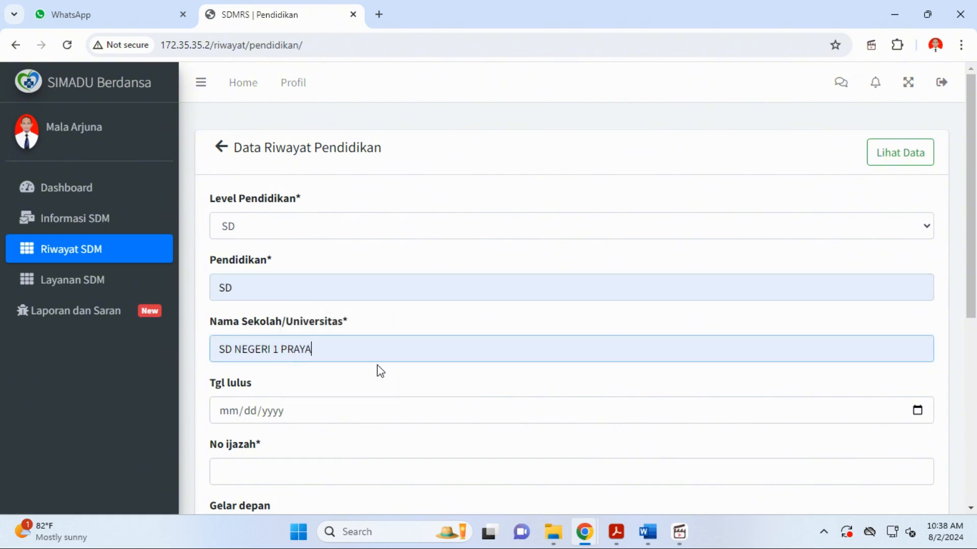
- Set the Tgl lulus graduation date to 08/07/2024
scroll(379, 371, "down", 3)
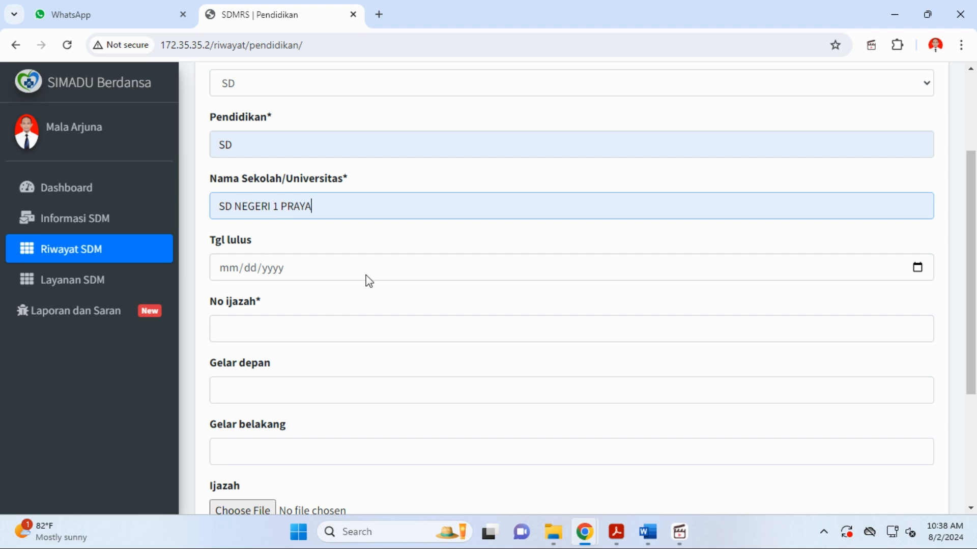
left_click(389, 273)
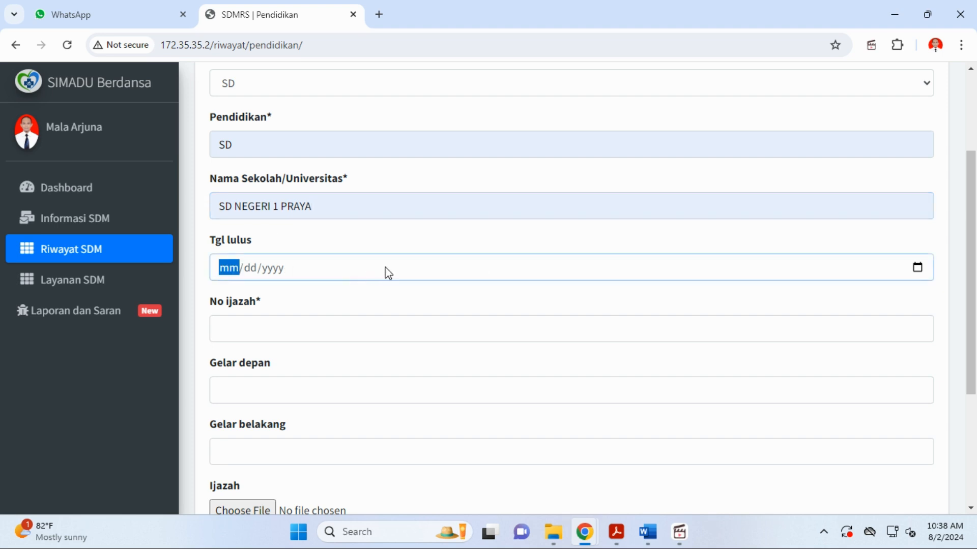
left_click(916, 268)
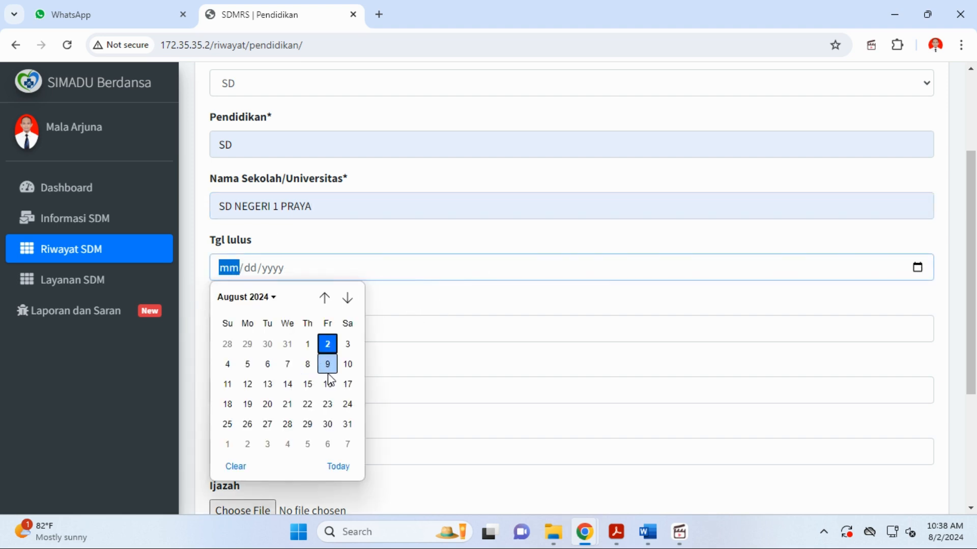
left_click(288, 373)
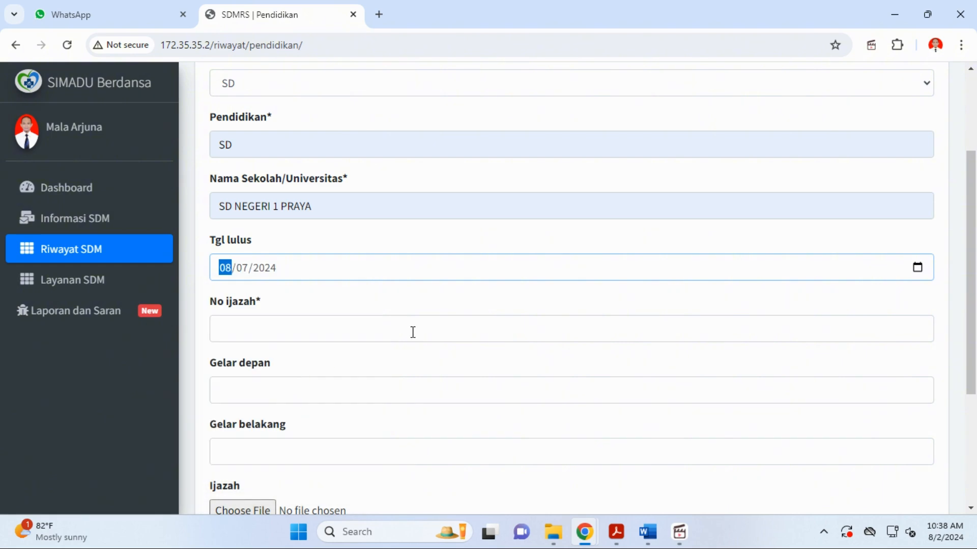
- Go through the No ijazah, Gelar depan and Gelar belakang fields without filling them in
scroll(367, 333, "down", 1)
left_click(357, 266)
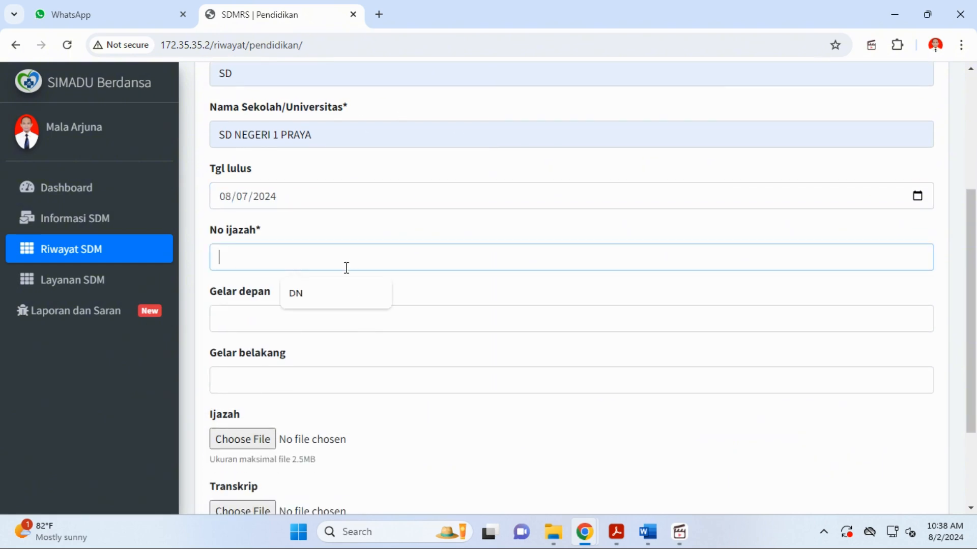
left_click(284, 326)
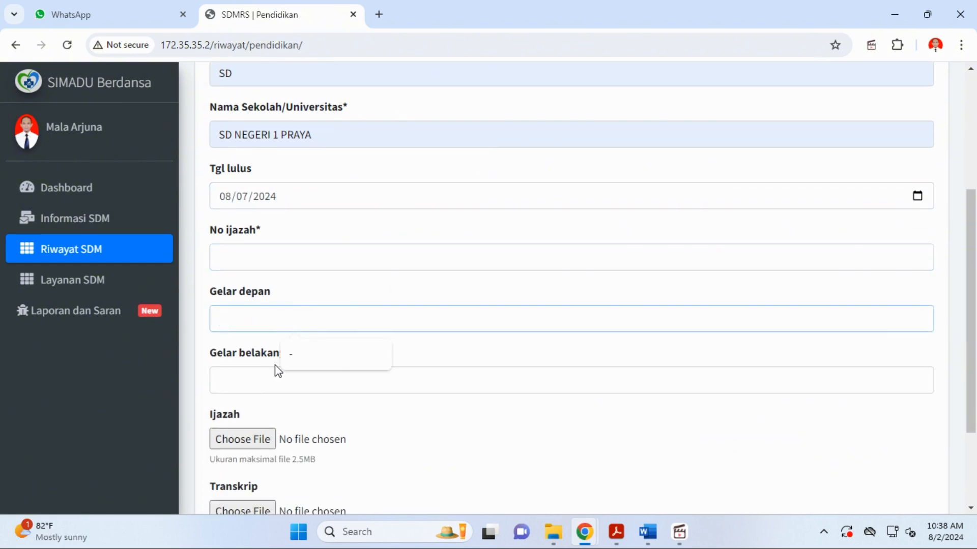
left_click(247, 378)
scroll(247, 378, "down", 2)
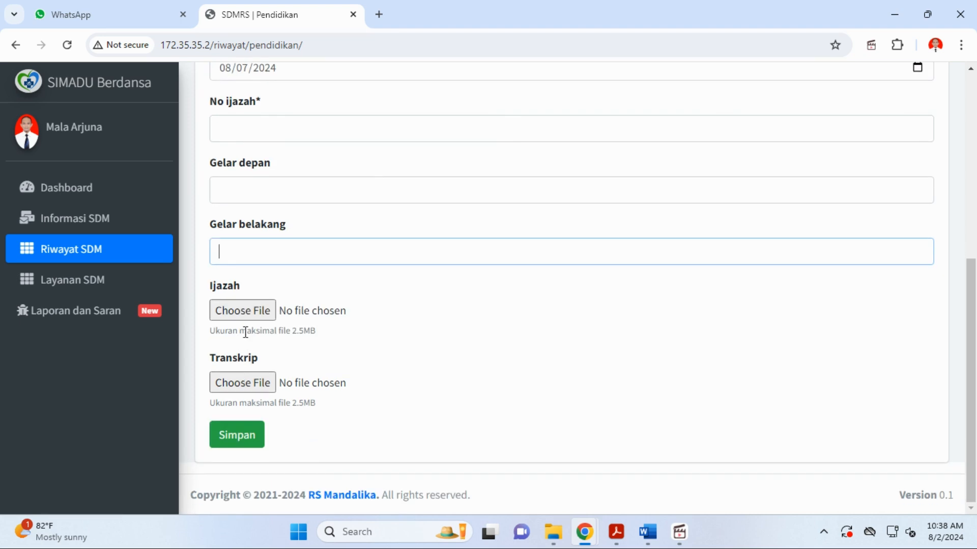
- Try selecting the SD file from the DOKUMEN folder for the Ijazah upload and cancel the selection
left_click(252, 315)
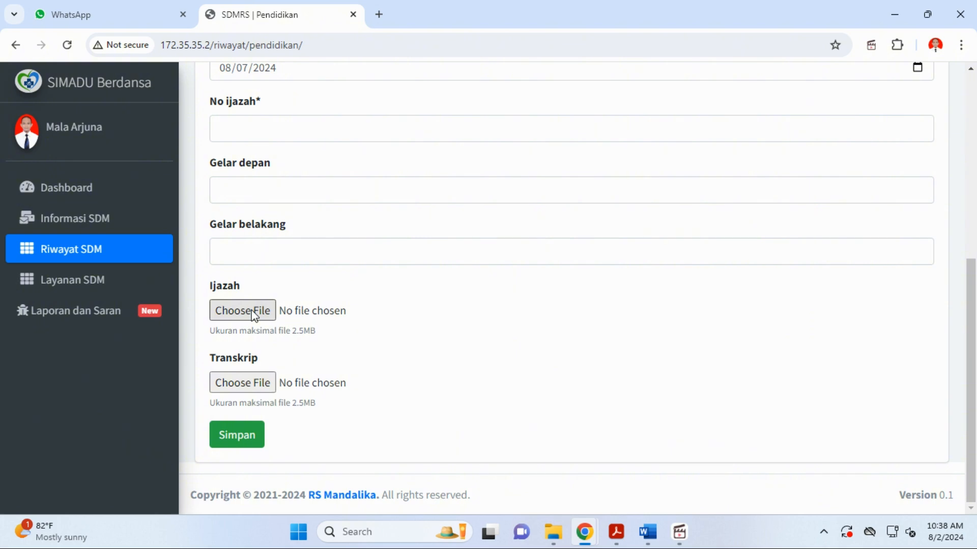
left_click(253, 313)
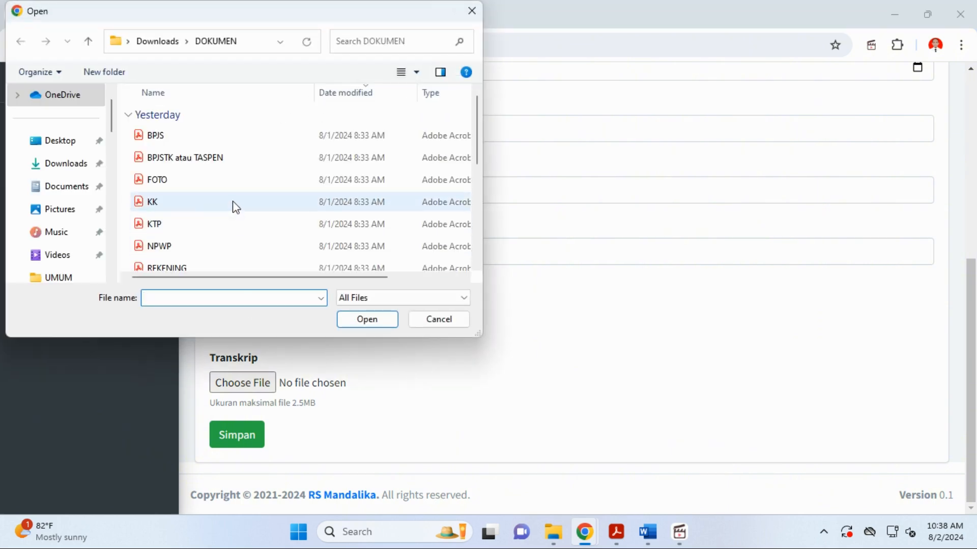
scroll(236, 207, "down", 4)
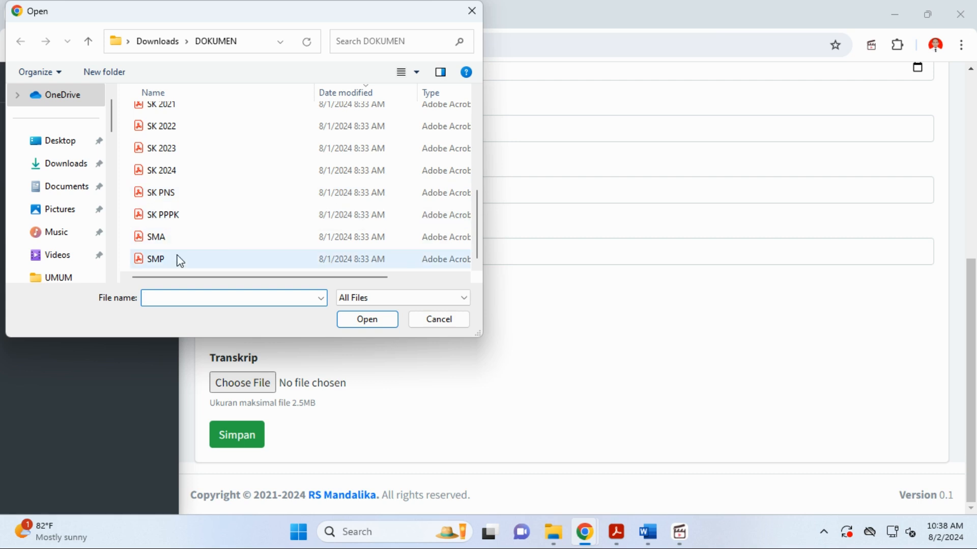
scroll(179, 261, "up", 3)
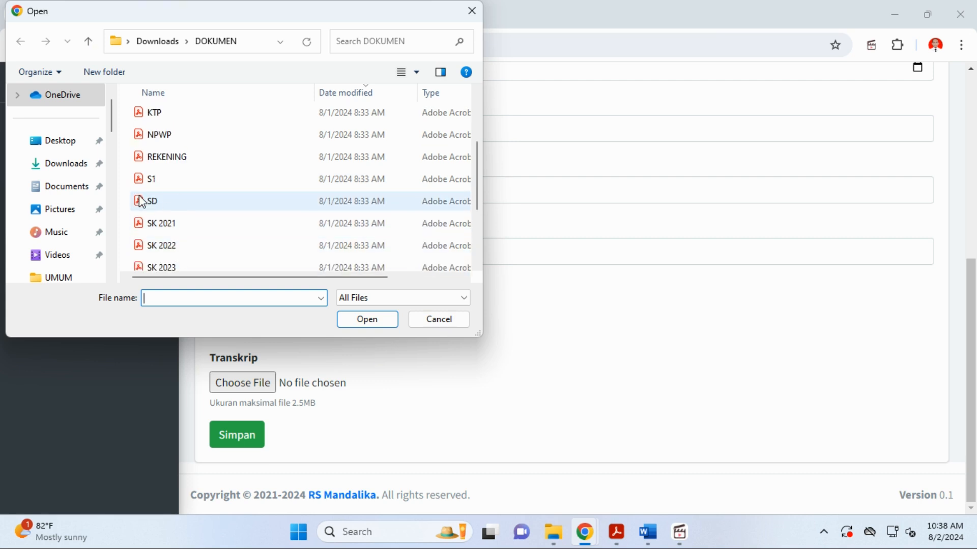
left_click(154, 203)
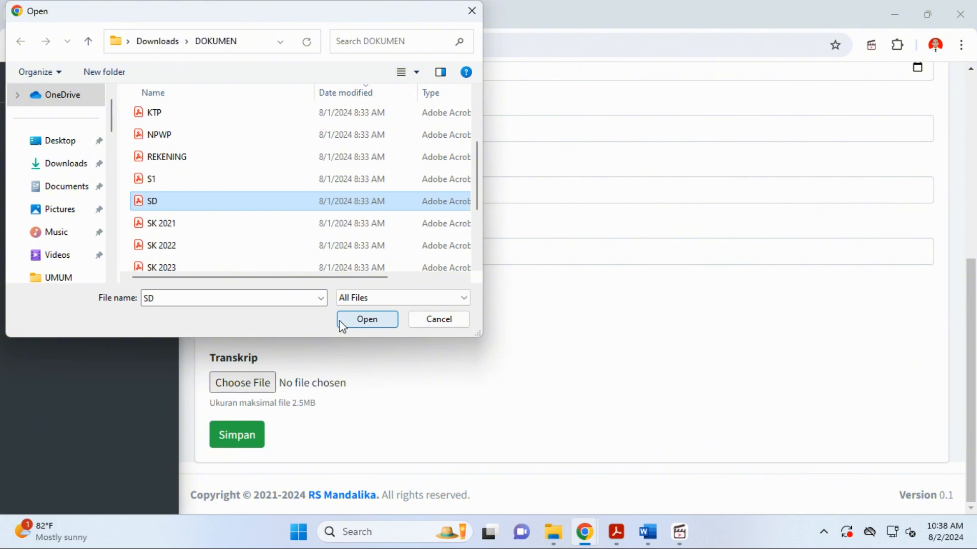
left_click(437, 322)
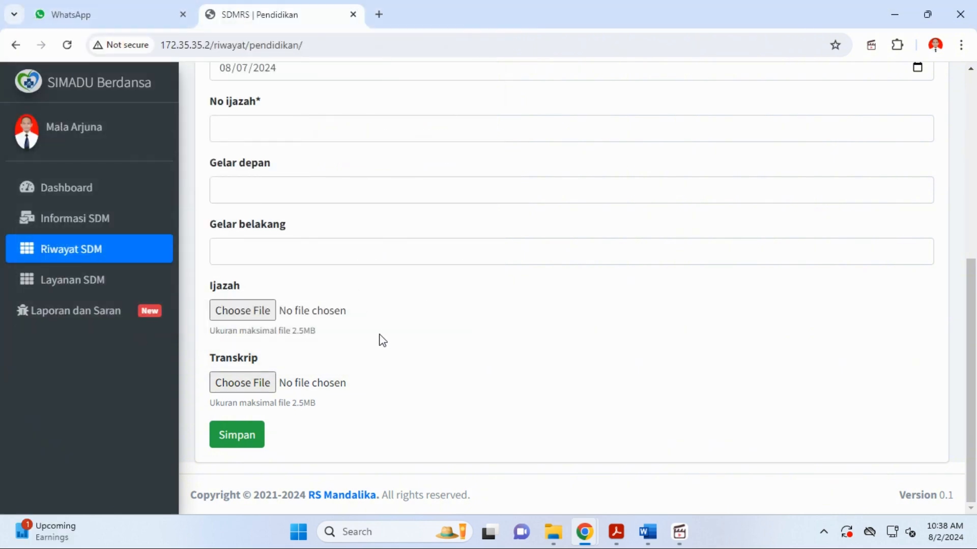
- Browse the DOKUMEN folder for a Transkrip upload file and cancel without selecting one
left_click(237, 384)
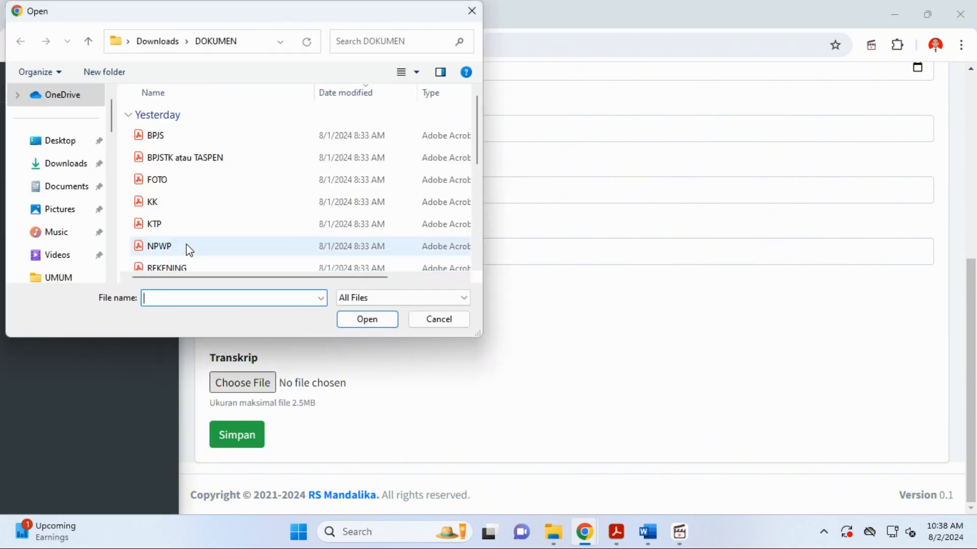
scroll(188, 249, "down", 3)
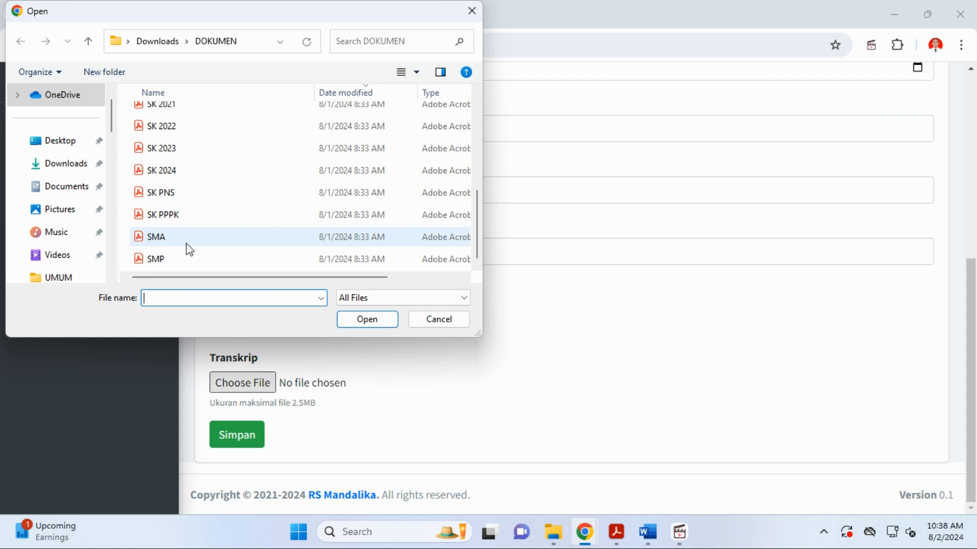
scroll(189, 249, "up", 3)
scroll(190, 249, "down", 1)
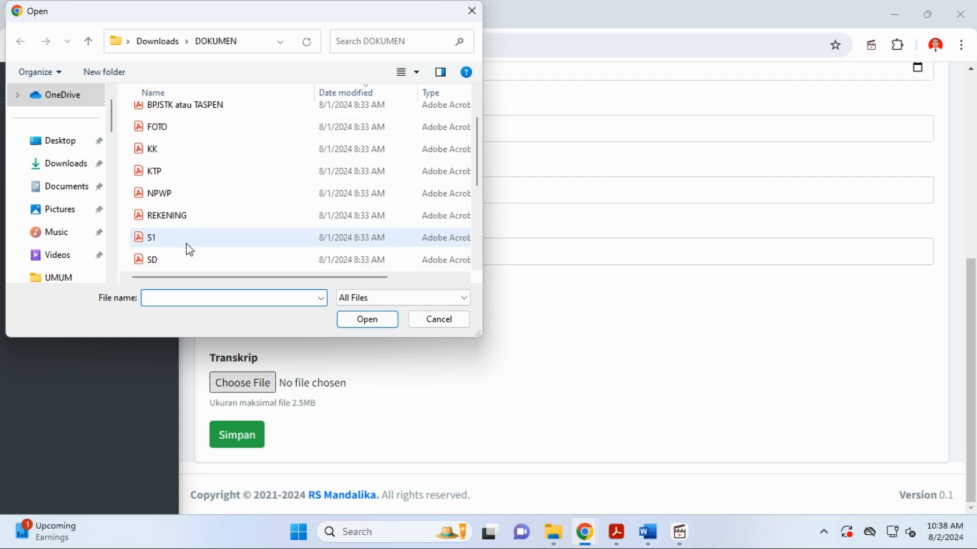
left_click(460, 321)
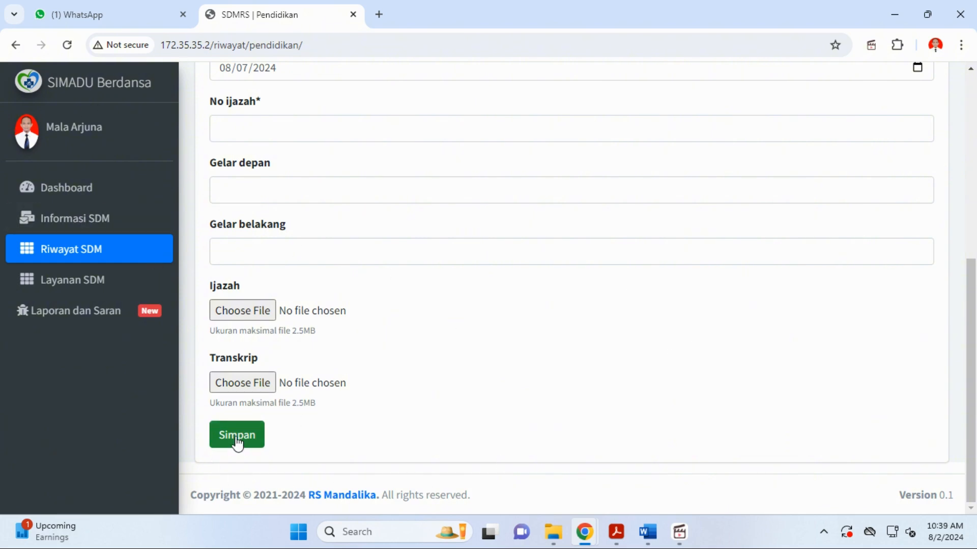
- Leave the education form without saving and reopen the Riwayat Pendidikan page under Riwayat SDM
scroll(578, 424, "up", 7)
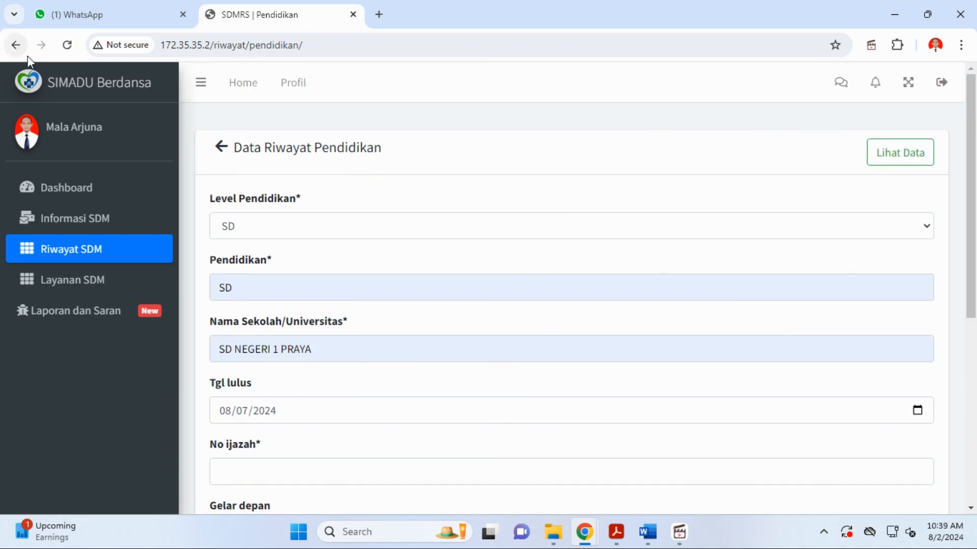
left_click(222, 148)
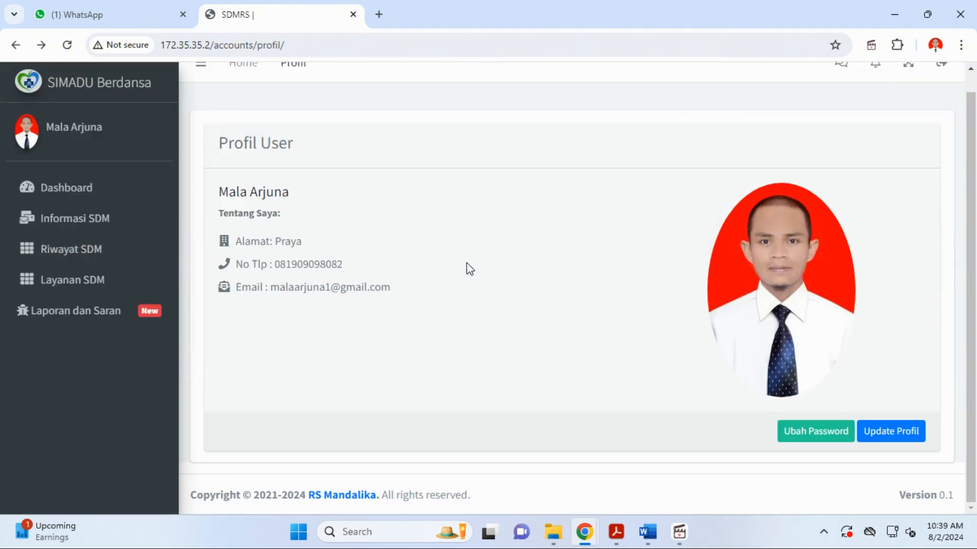
left_click(76, 255)
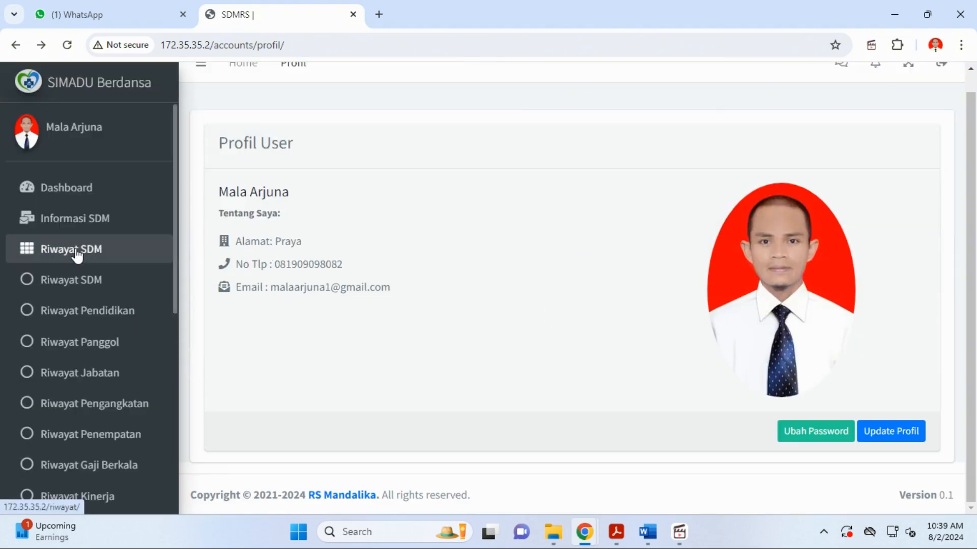
left_click(87, 309)
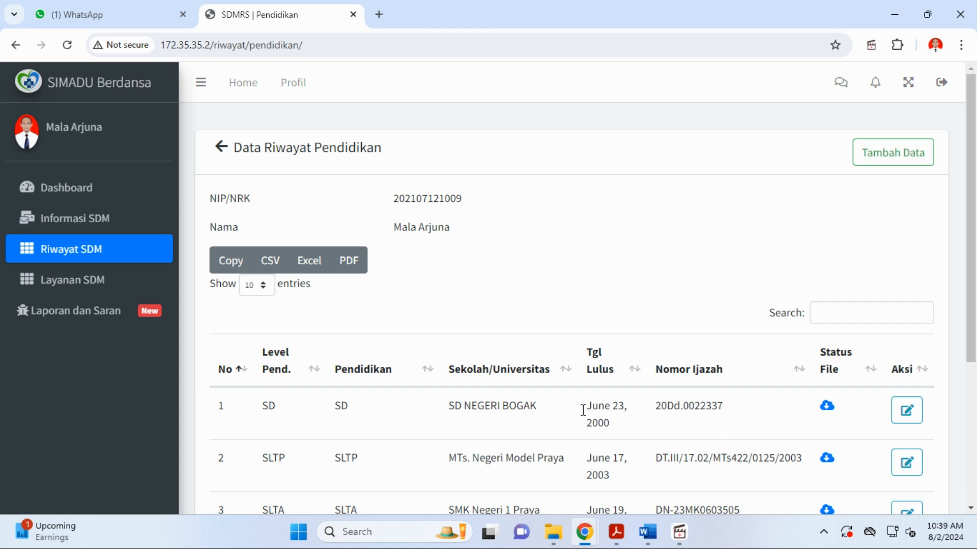
- Start a new education history record with Level Pendidikan set to SLTP and Pendidikan filled in as SLTP
scroll(381, 410, "down", 3)
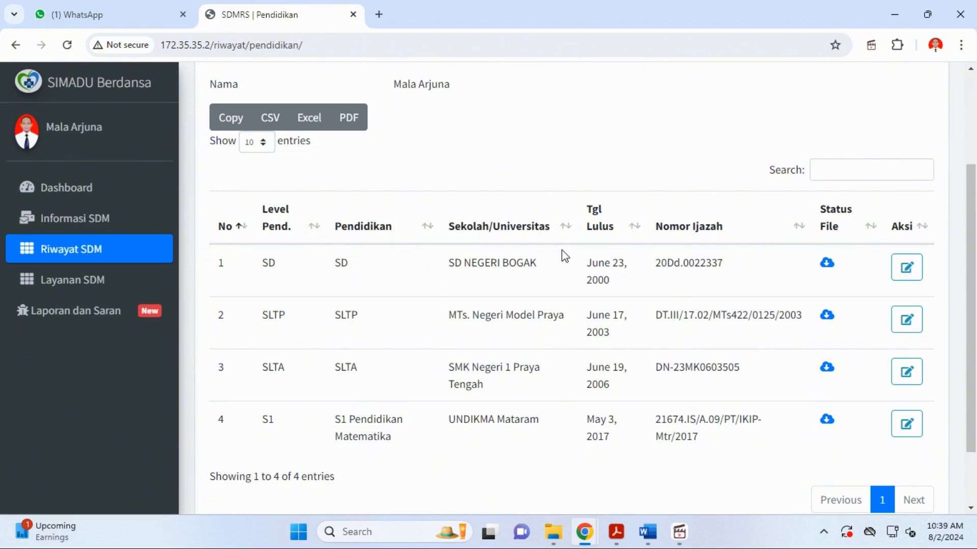
scroll(703, 269, "up", 3)
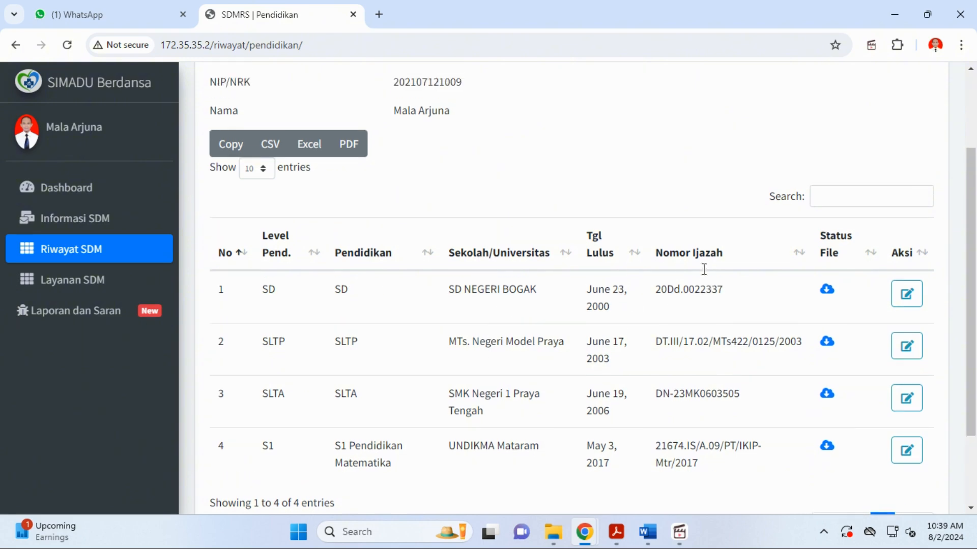
left_click(835, 157)
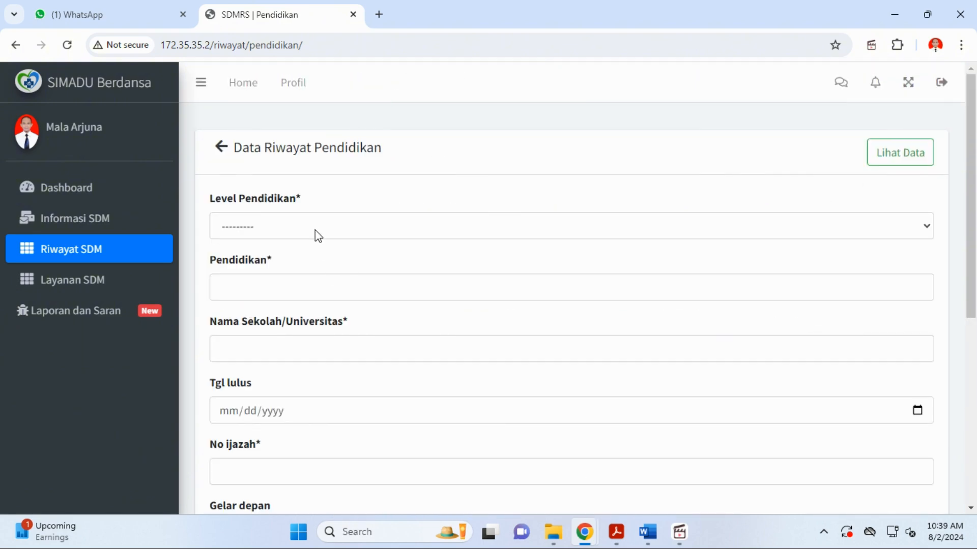
left_click(315, 230)
left_click(269, 278)
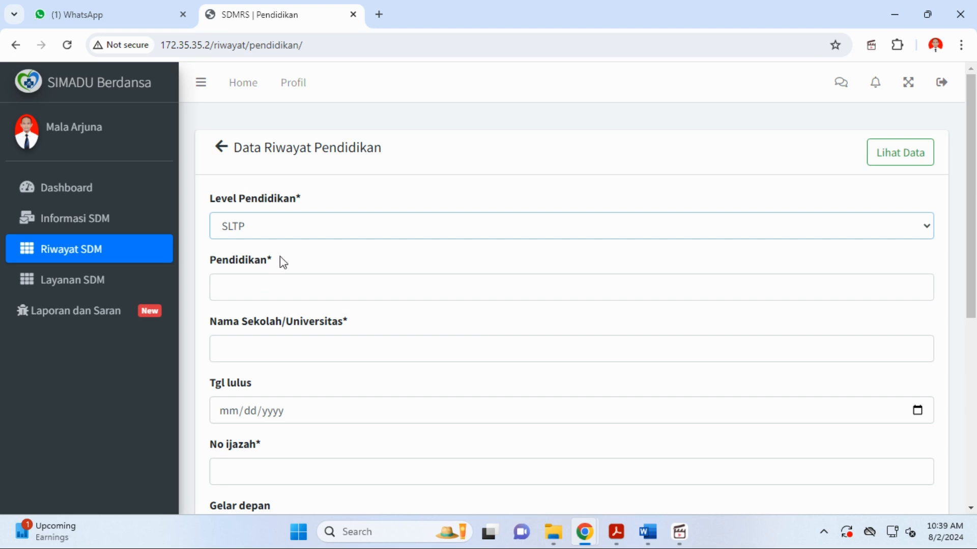
left_click(277, 290)
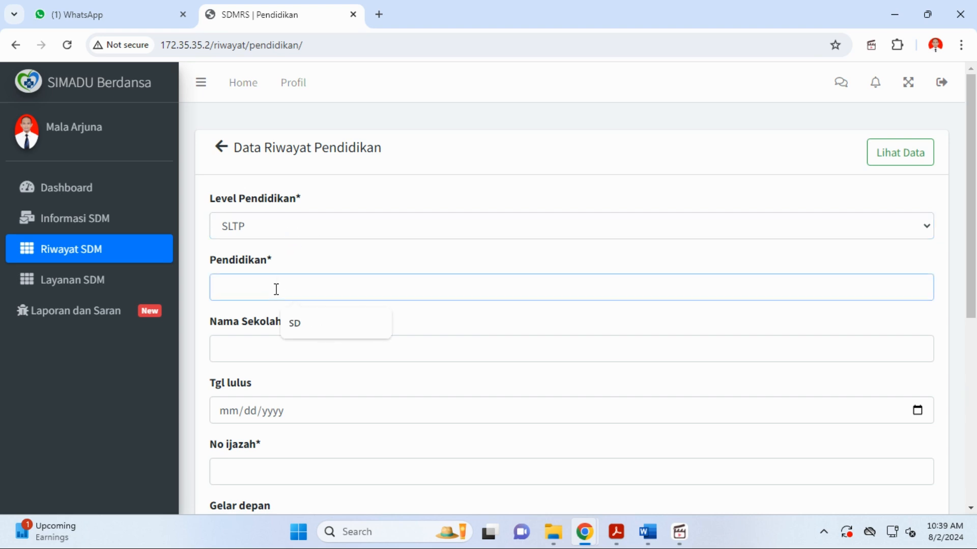
type("SLTP")
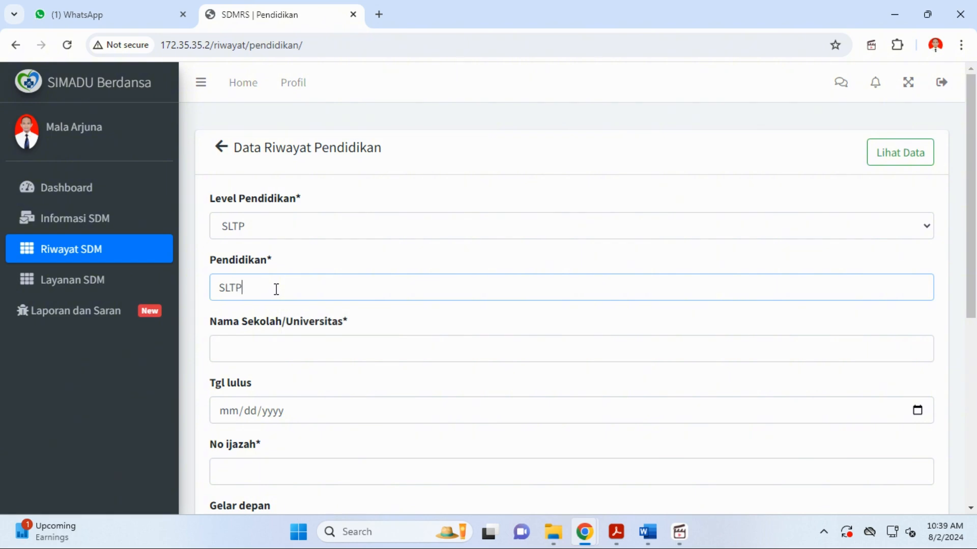
- Fill in Nama Sekolah/Universitas as SMP N 1 PRAYA and set Tgl lulus to 08/13/2024
left_click(271, 348)
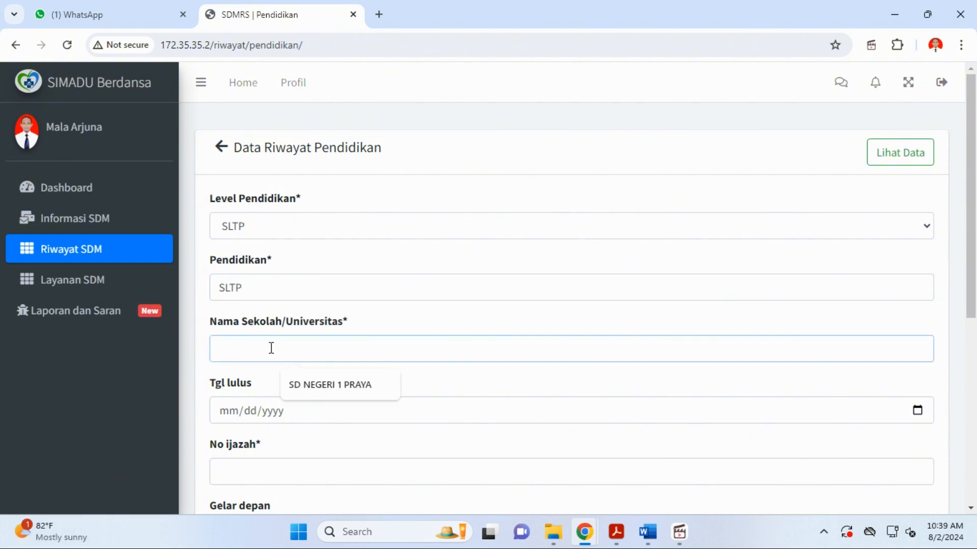
type("SMP")
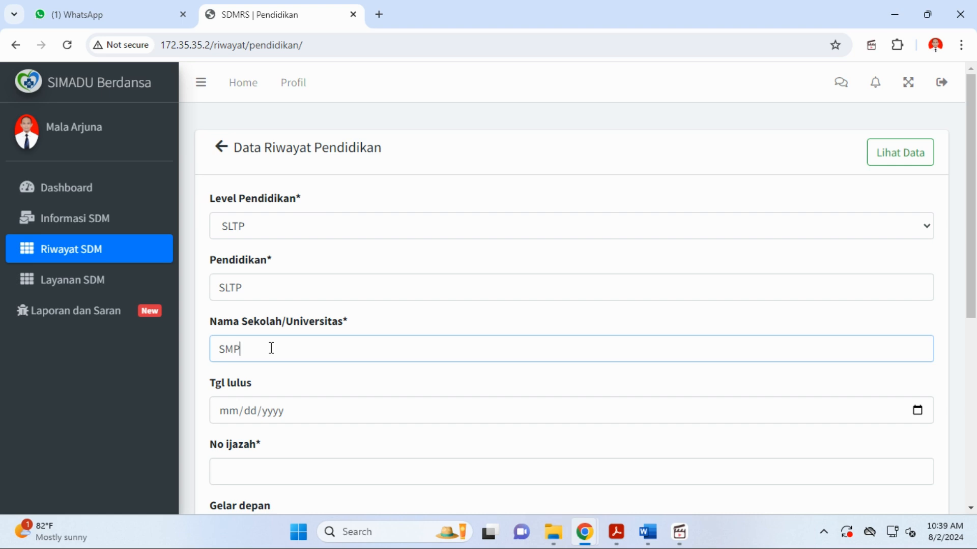
type(" N 1 PRAYA")
scroll(466, 279, "down", 1)
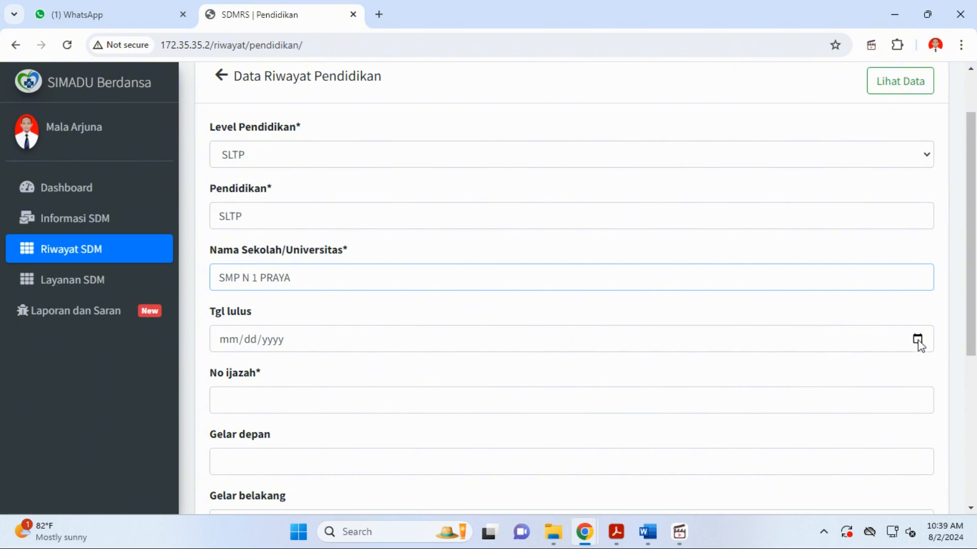
left_click(918, 339)
left_click(267, 227)
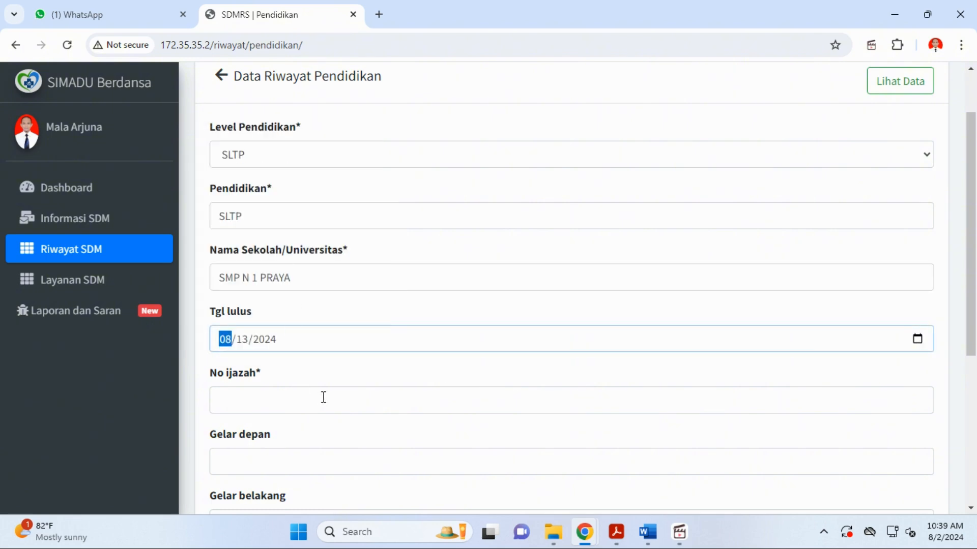
- Enter the certificate number in No ijazah and a dash in both Gelar depan and Gelar belakang for the SLTP record
scroll(324, 397, "down", 2)
left_click(264, 256)
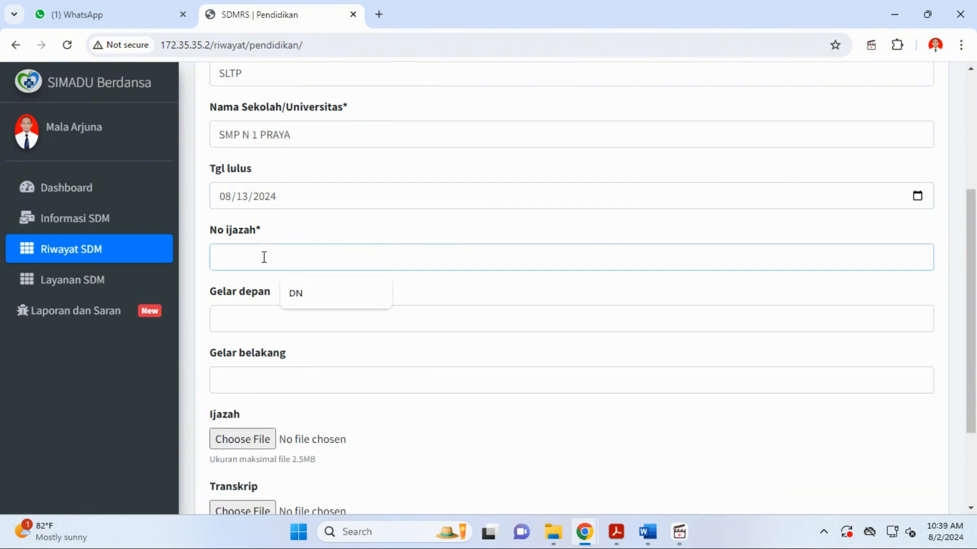
type("SD")
key("BackSpace")
key("BackSpace")
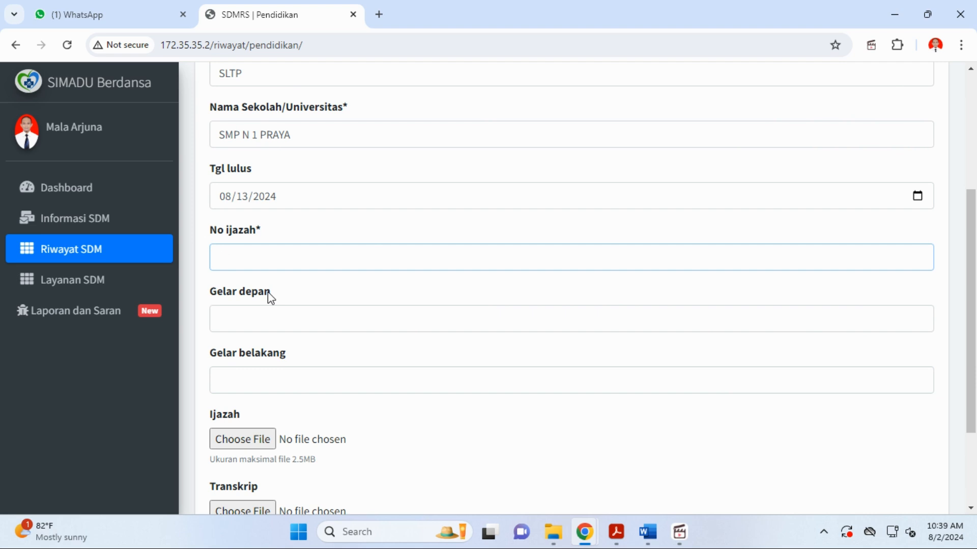
type("FFDDGDGD")
left_click(249, 316)
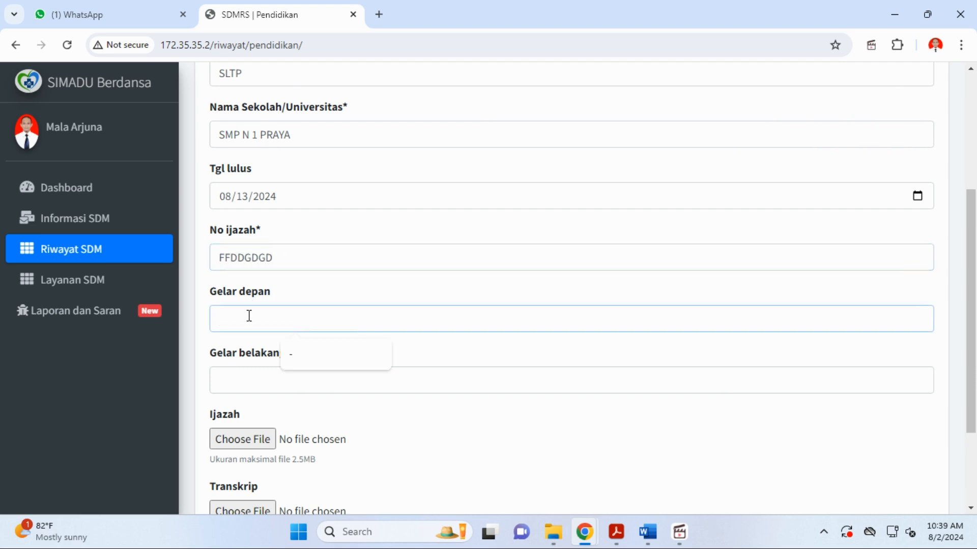
type("-")
left_click(250, 381)
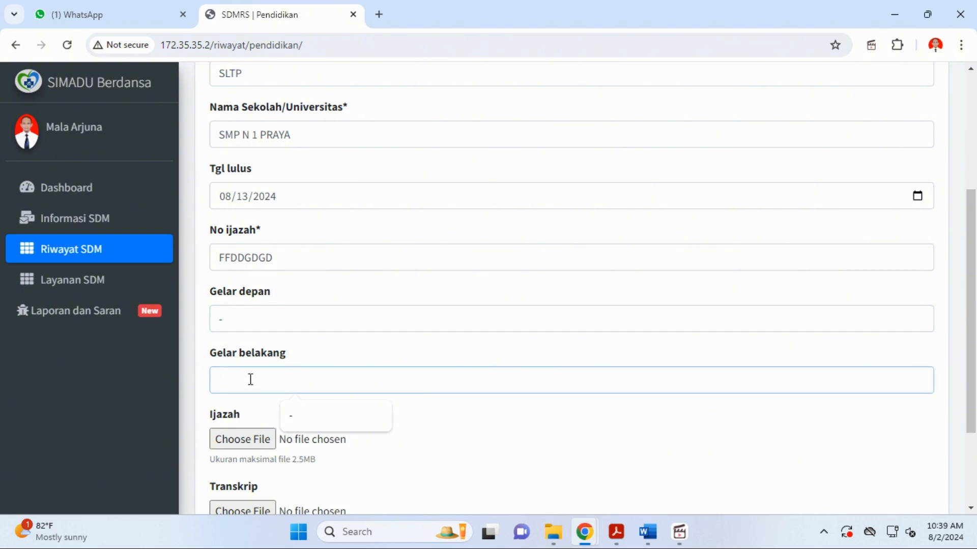
type("-")
- Try selecting the SMP file from the DOKUMEN folder for the Ijazah upload and cancel the selection
scroll(268, 377, "down", 3)
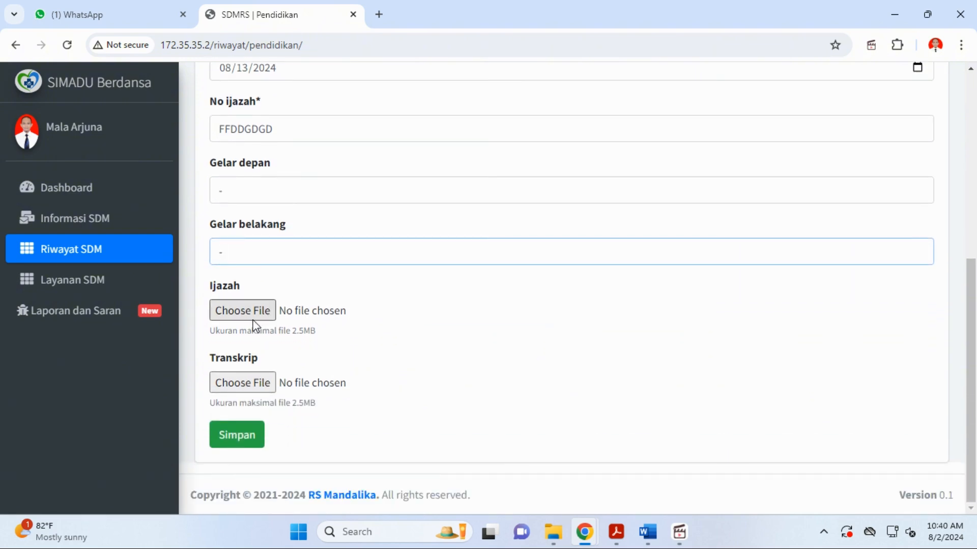
left_click(254, 320)
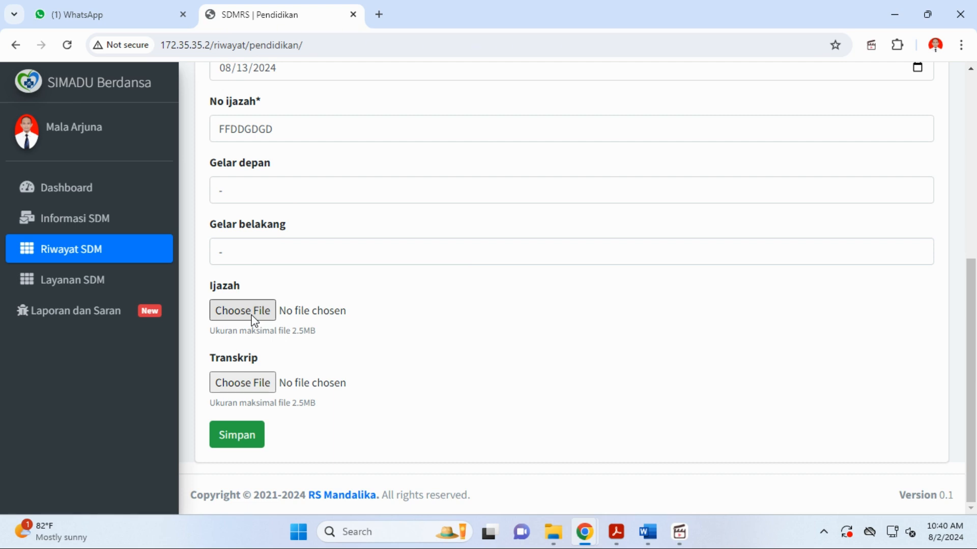
scroll(153, 196, "down", 1)
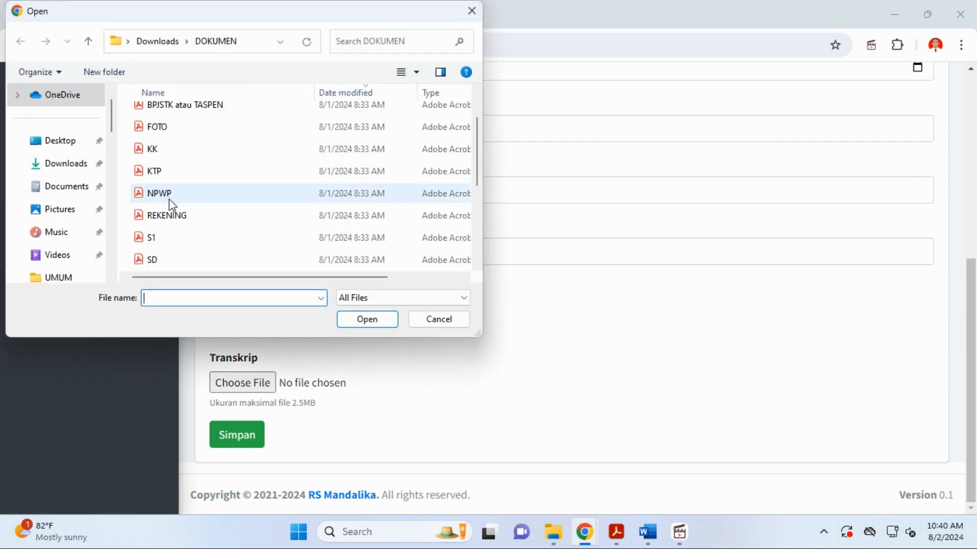
scroll(169, 199, "down", 3)
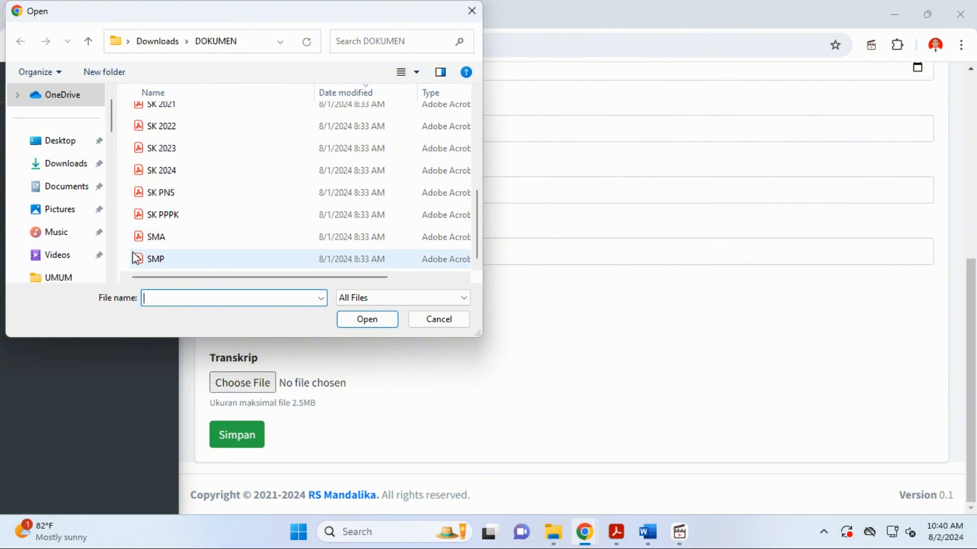
left_click(160, 261)
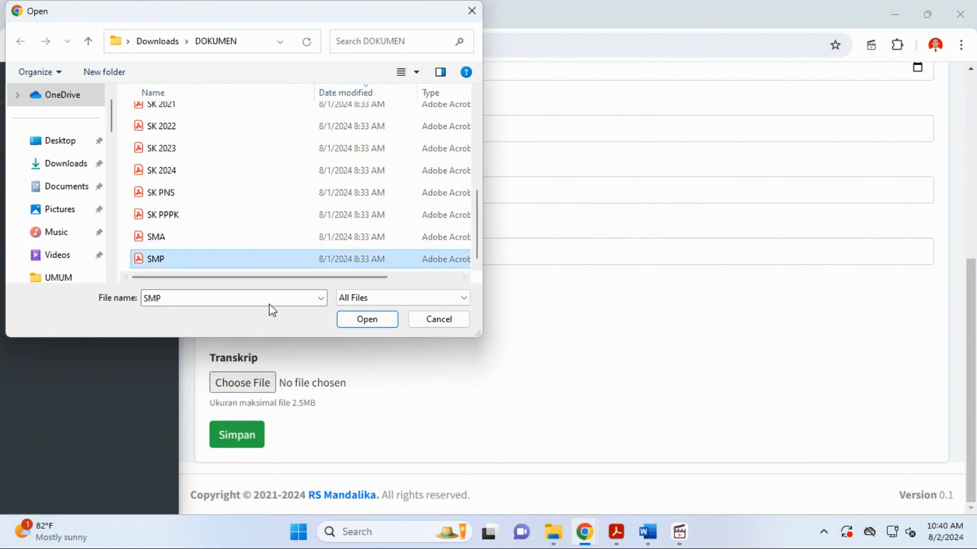
left_click(426, 321)
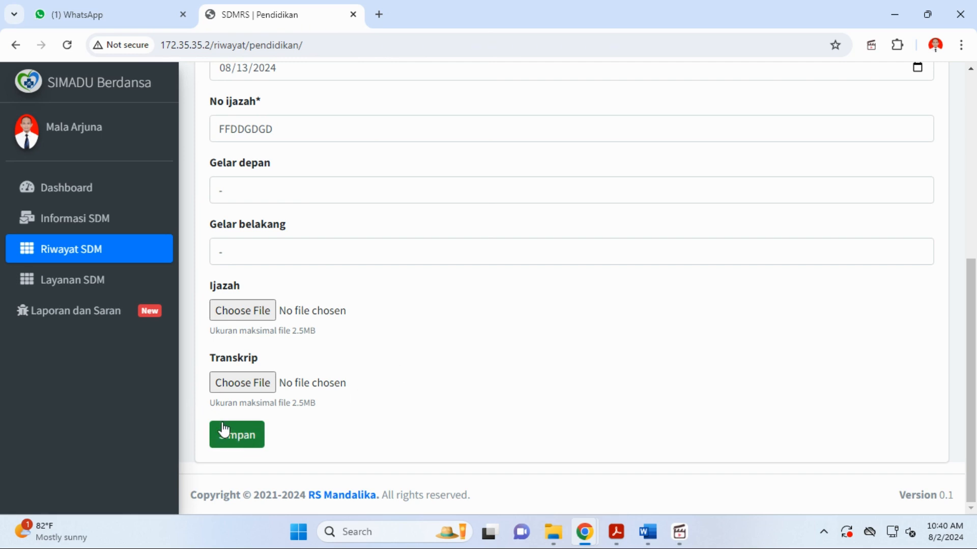
- Leave the SLTP form without saving and reopen Riwayat Pendidikan to look over the listed education records
left_click(16, 44)
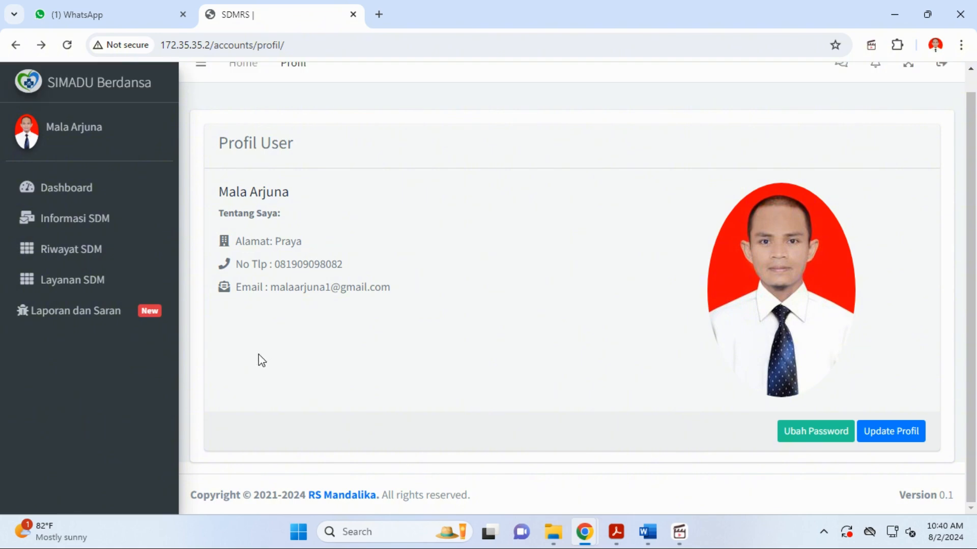
left_click(81, 255)
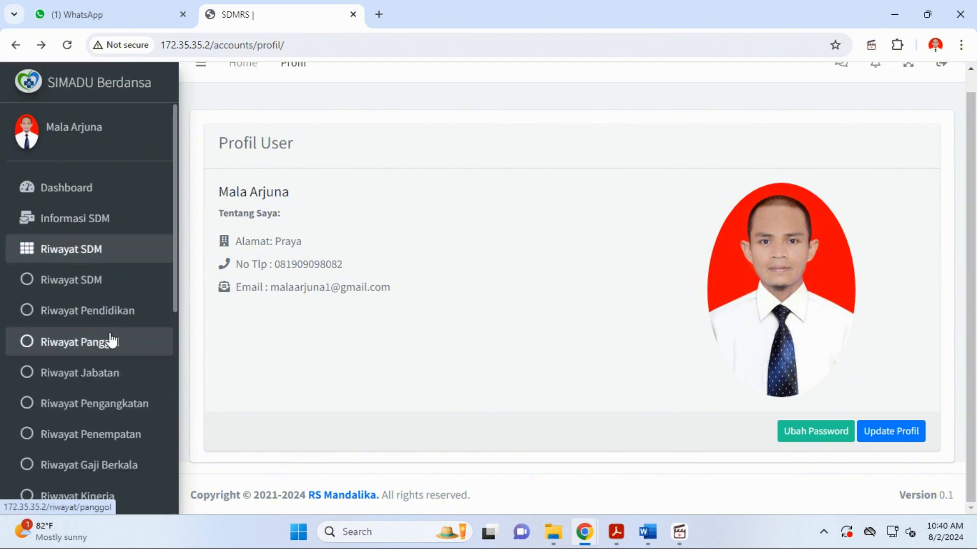
left_click(105, 310)
scroll(505, 404, "down", 3)
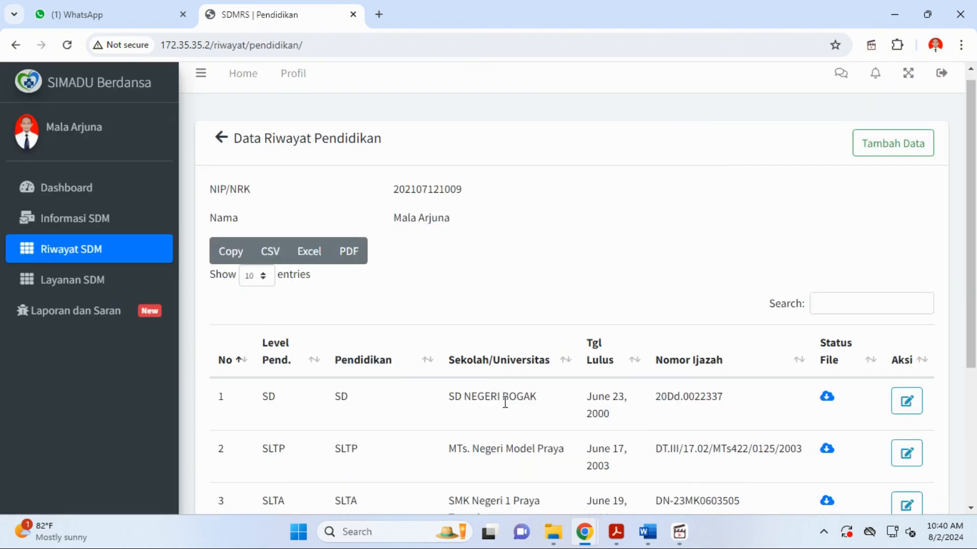
left_click_drag(244, 291, 244, 323)
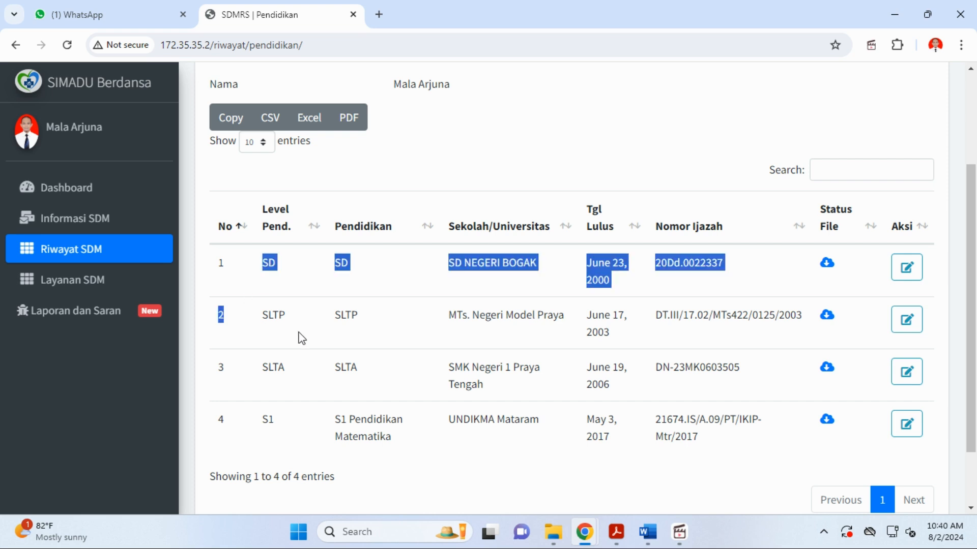
left_click(292, 294)
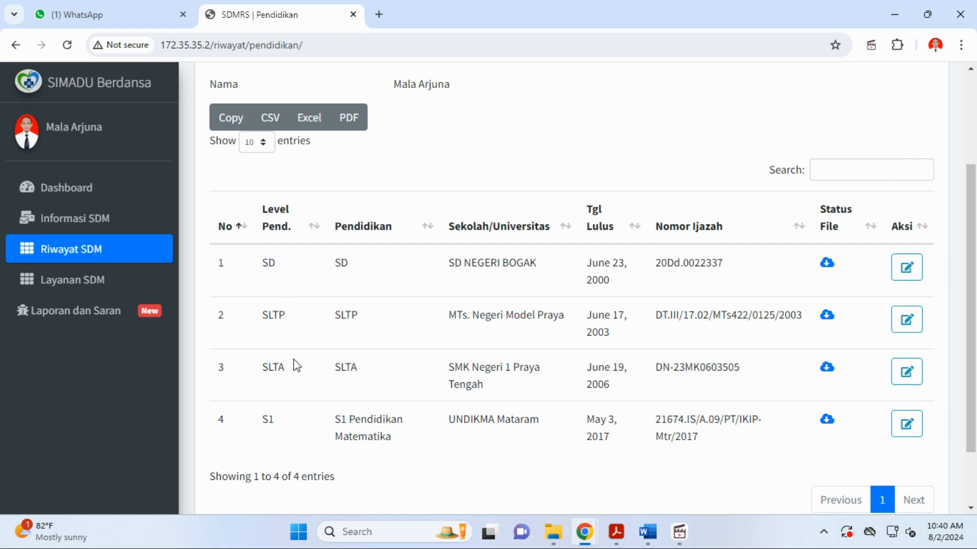
scroll(400, 385, "up", 3)
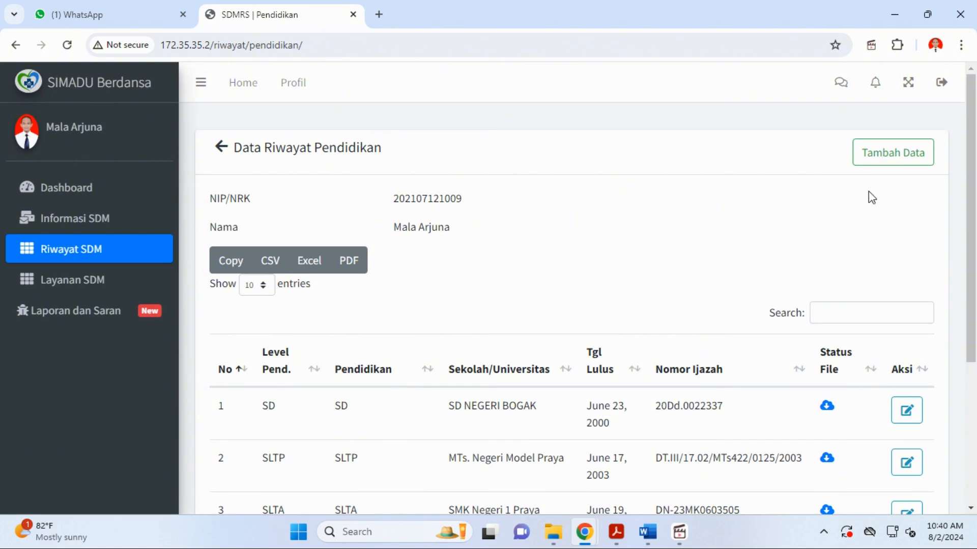
- Start another education history record with Level Pendidikan set to SLTA
left_click(893, 156)
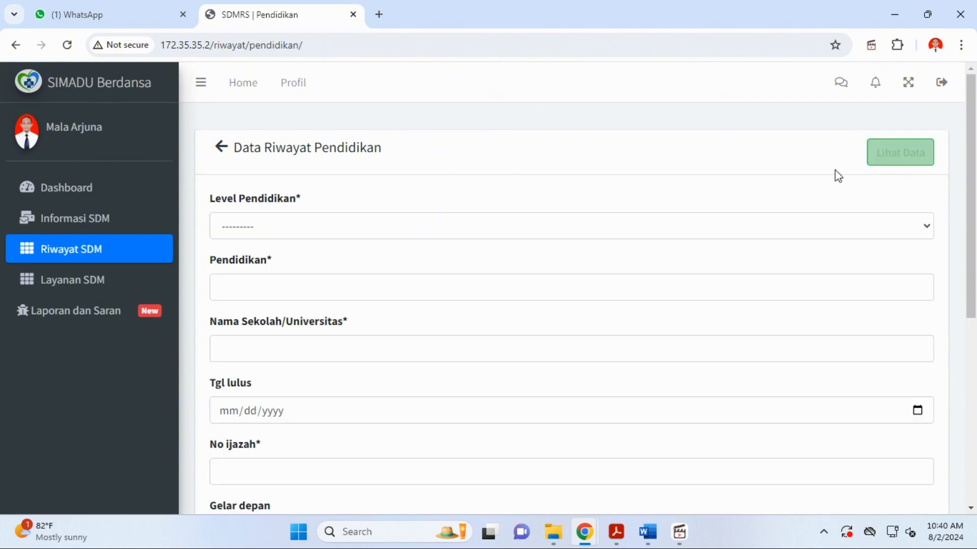
left_click(350, 232)
left_click(311, 291)
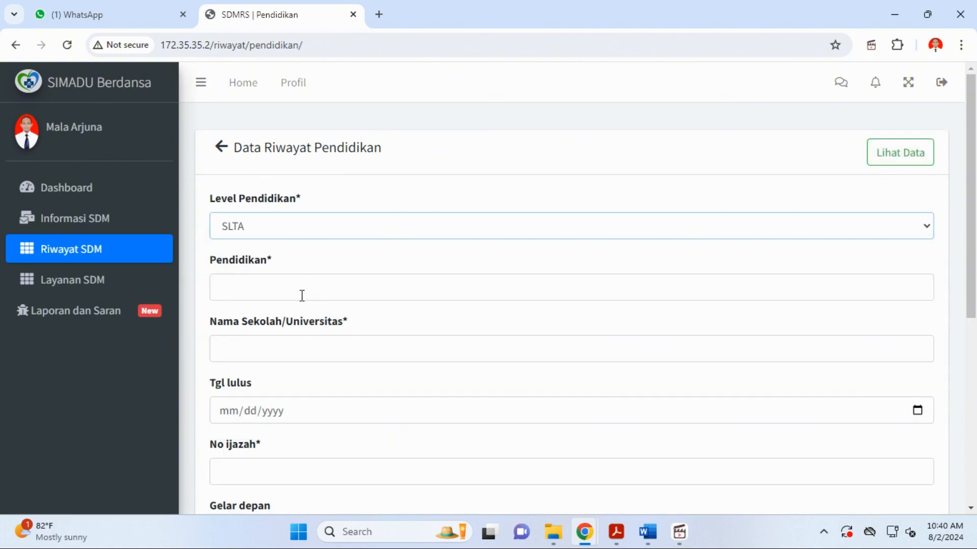
- Enter the SLTA major in Pendidikan, trying BAHASA and IPA as examples before settling on IPS
left_click(311, 291)
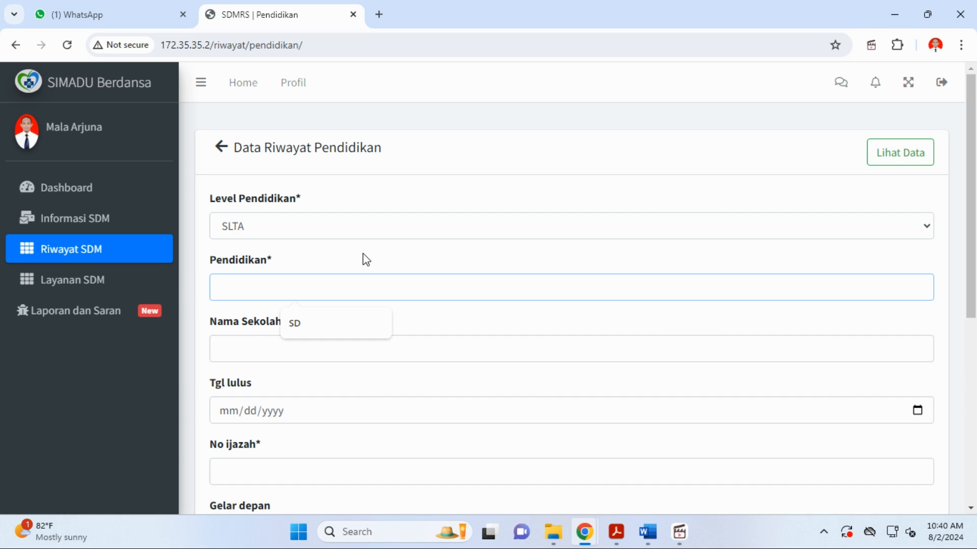
type("BAHASA")
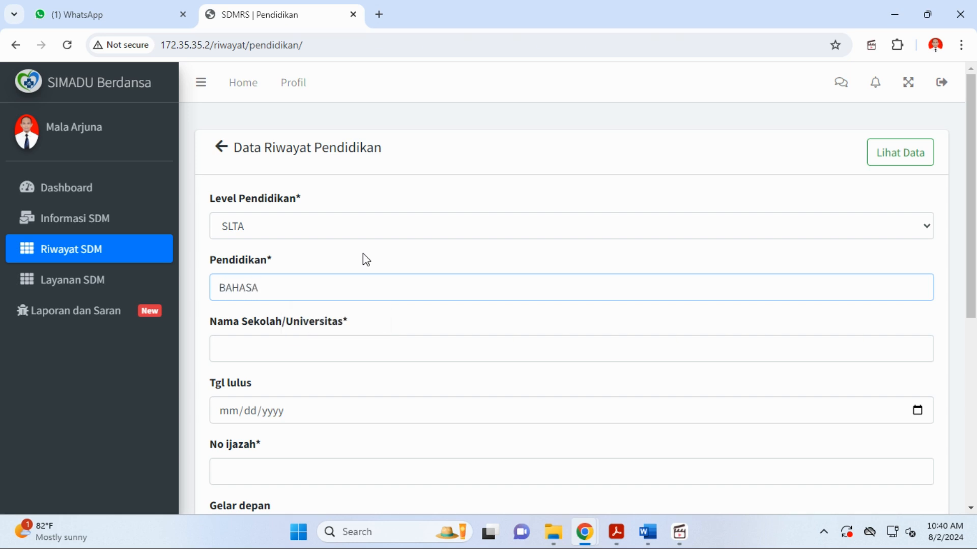
key("BackSpace")
key("BackSpace")
key("BackSpace")
key("BackSpace")
key("BackSpace")
key("BackSpace")
type("I")
type("PA")
key("BackSpace")
key("BackSpace")
key("BackSpace")
type("IPS")
- Fill in Nama Sekolah/Universitas as SMA N 1 PRAYA and set Tgl lulus to 08/15/2024
scroll(313, 338, "down", 1)
left_click(289, 281)
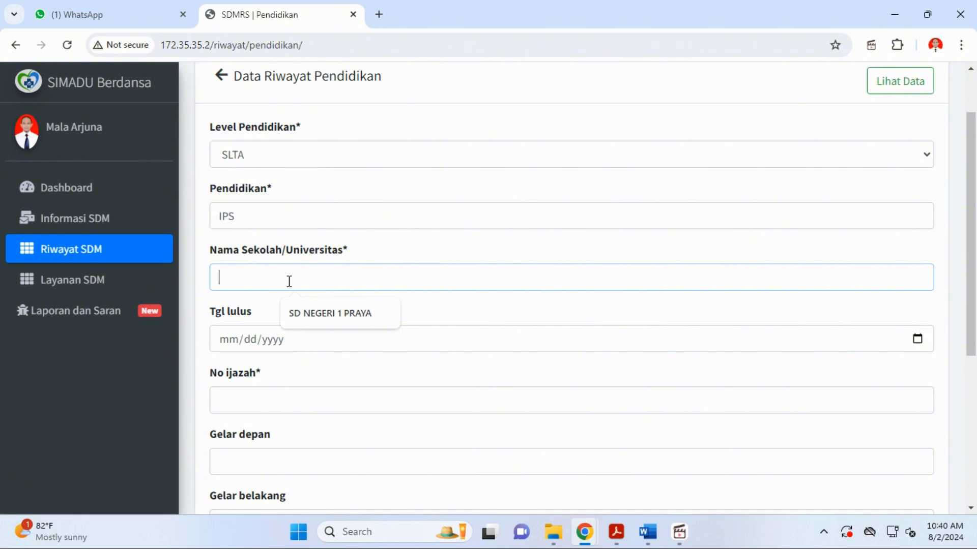
type("SMA")
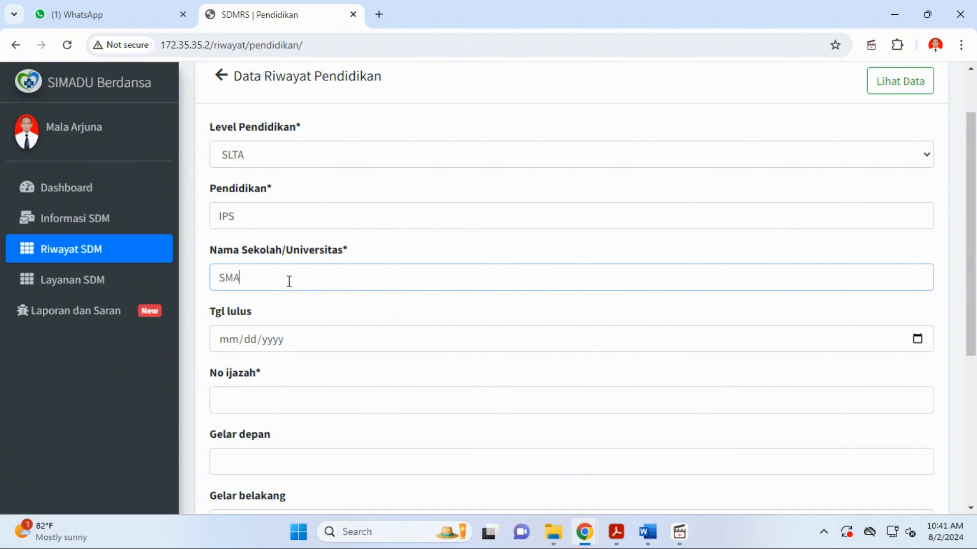
type(" N 1 PRAYA")
left_click(917, 338)
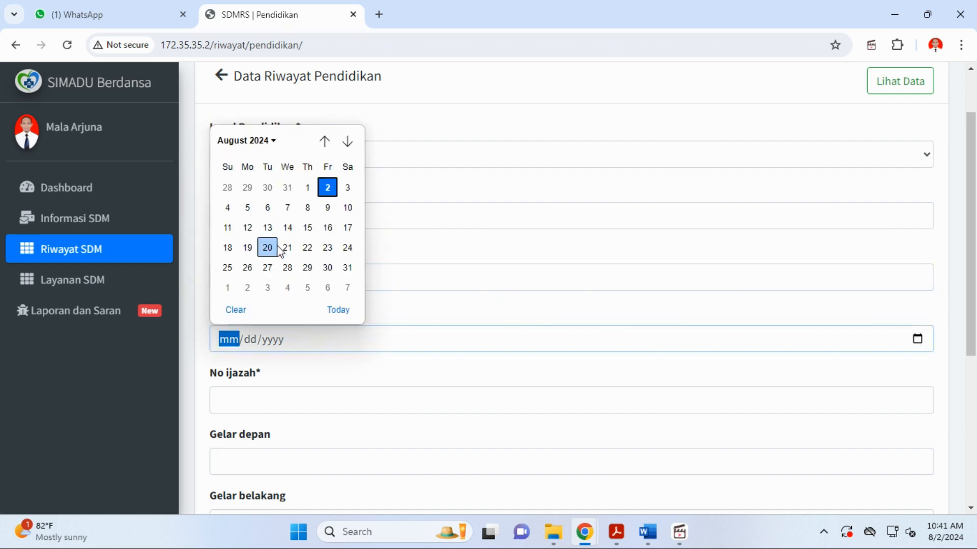
left_click(308, 227)
- Enter the certificate number in No ijazah and a dash in both Gelar depan and Gelar belakang for the SLTA record
scroll(320, 357, "down", 3)
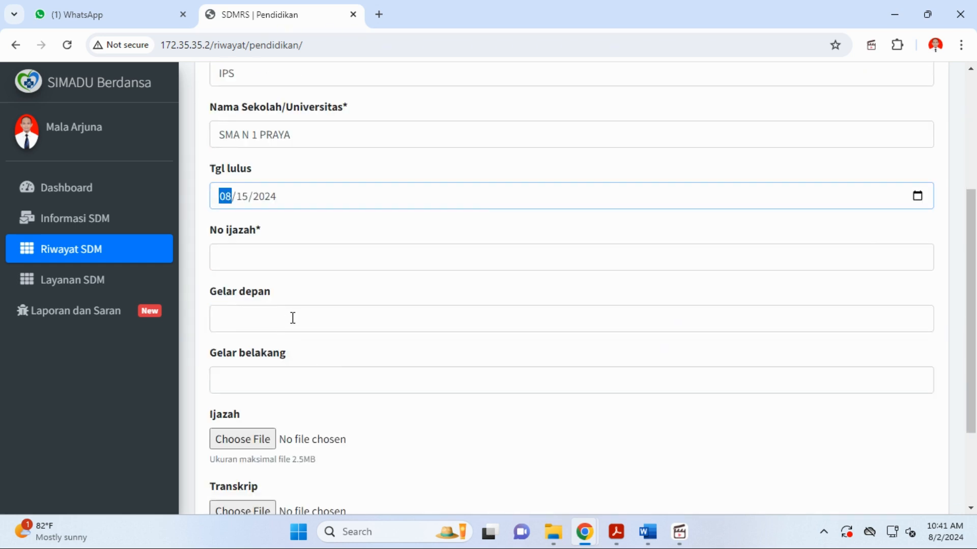
left_click(257, 259)
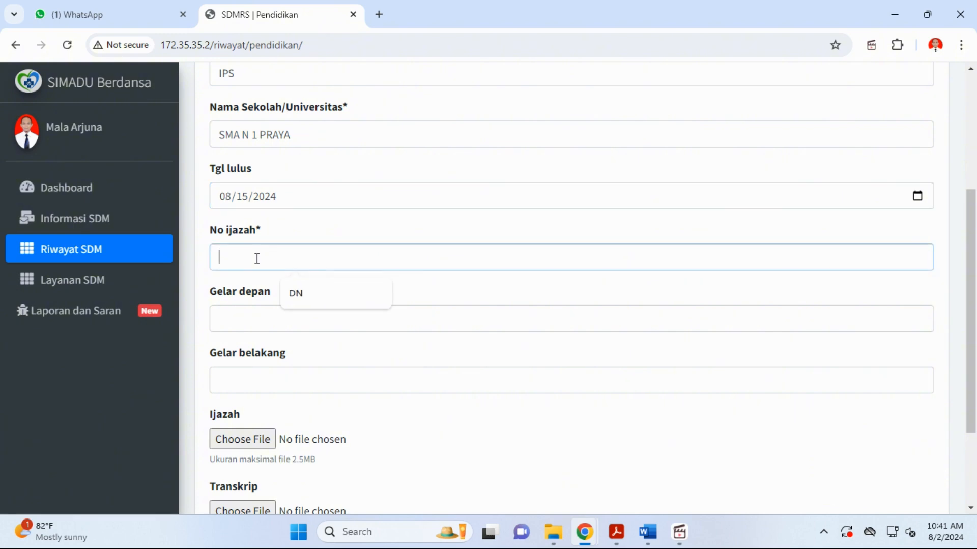
type("SDSAASDADA")
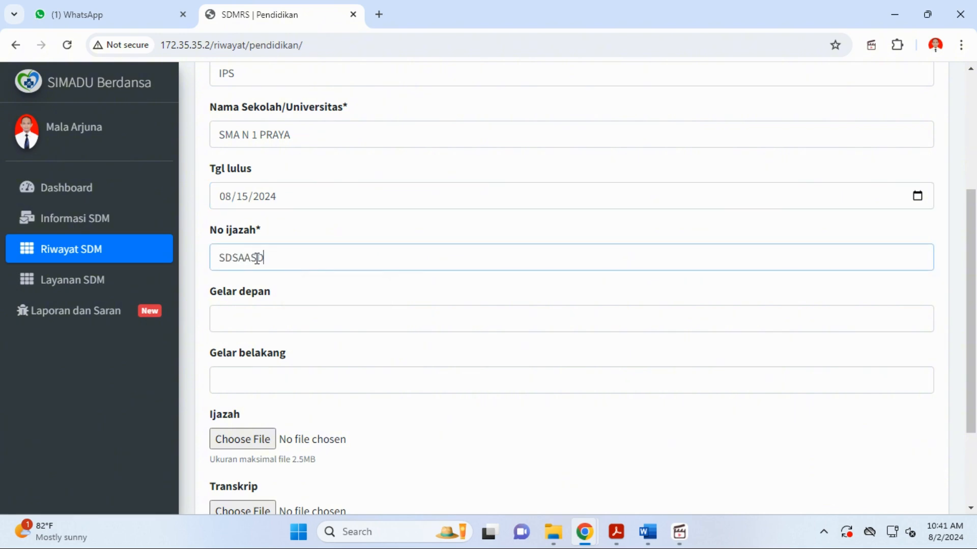
left_click(264, 321)
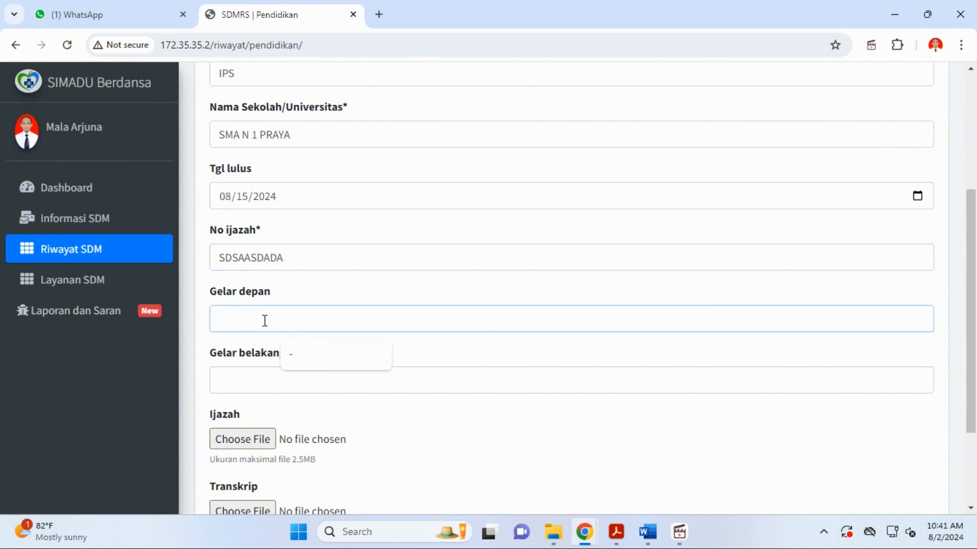
type("-")
left_click(246, 380)
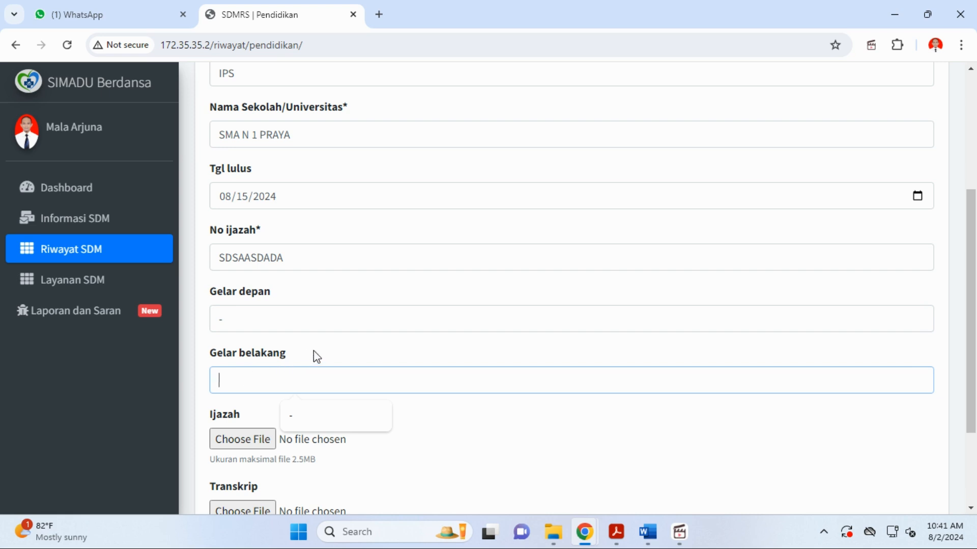
type("-")
- Try to attach the SMA file from the DOKUMEN folder as the Ijazah document, then cancel the file selection
scroll(314, 351, "down", 3)
left_click(257, 313)
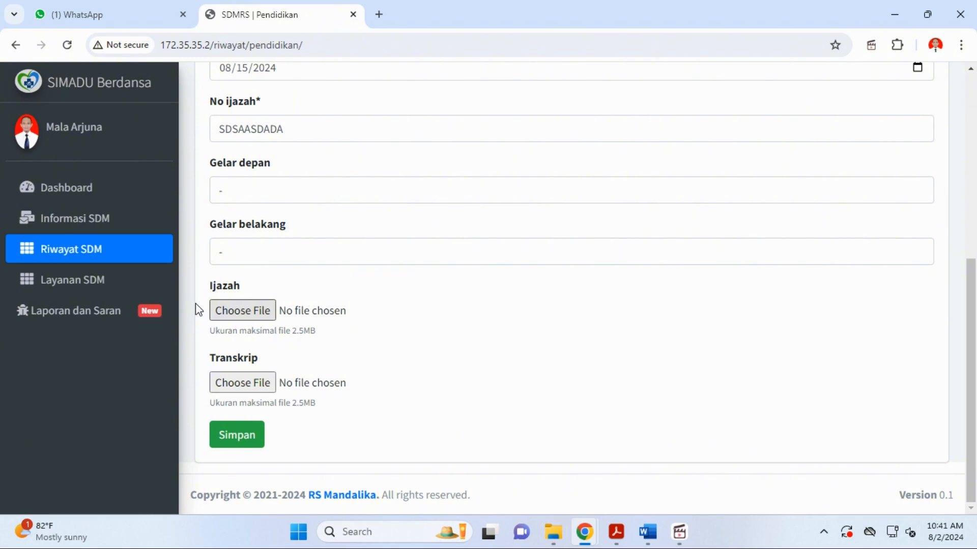
scroll(189, 246, "down", 4)
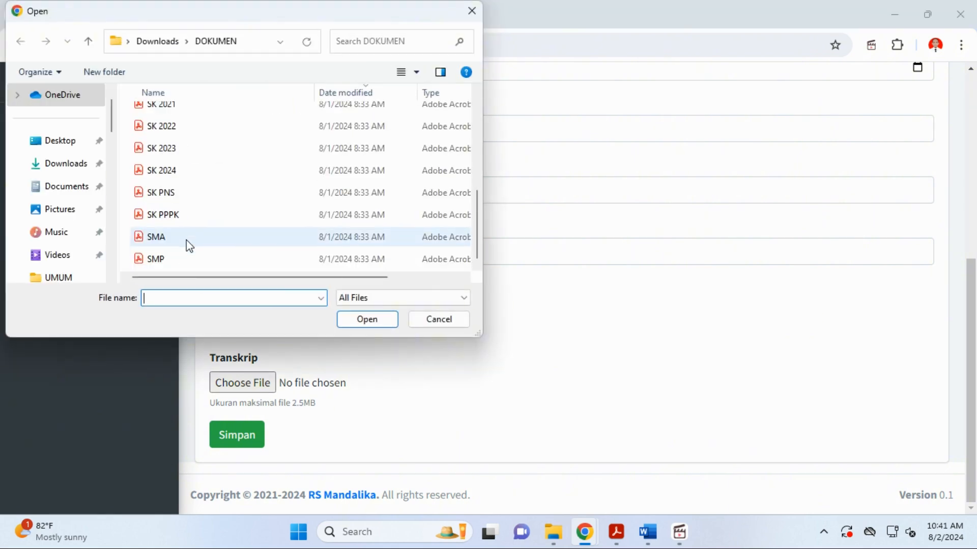
left_click(178, 240)
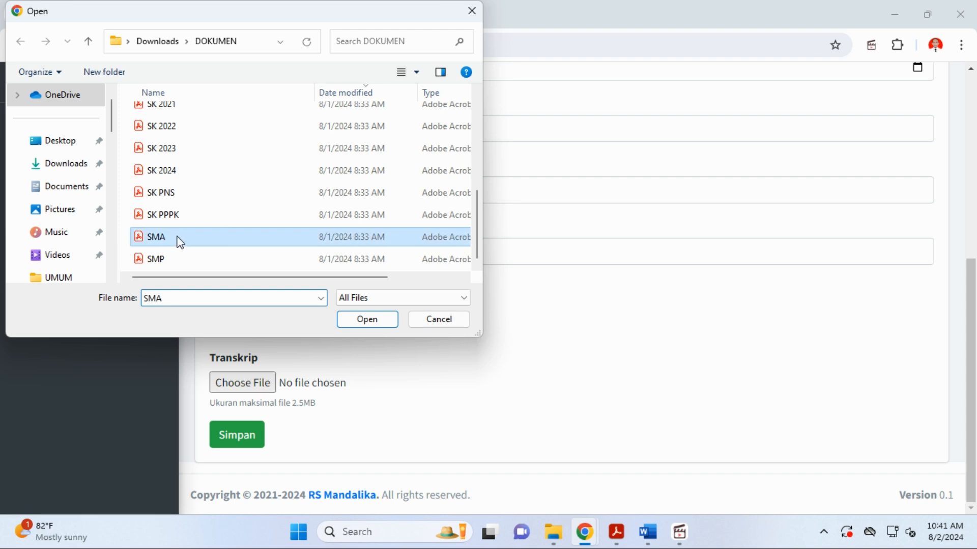
left_click(438, 320)
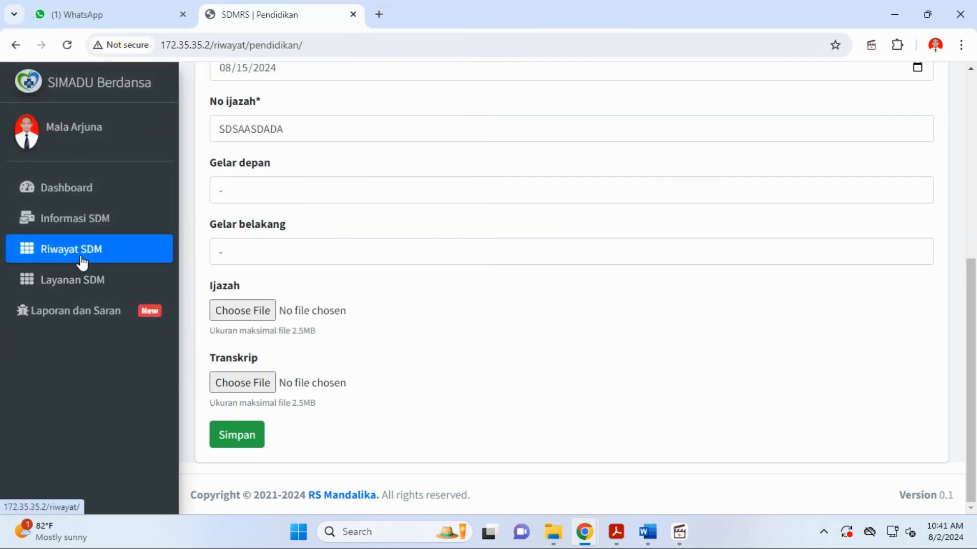
- Return to the Riwayat Pendidikan list and examine the S1 entry
left_click(97, 256)
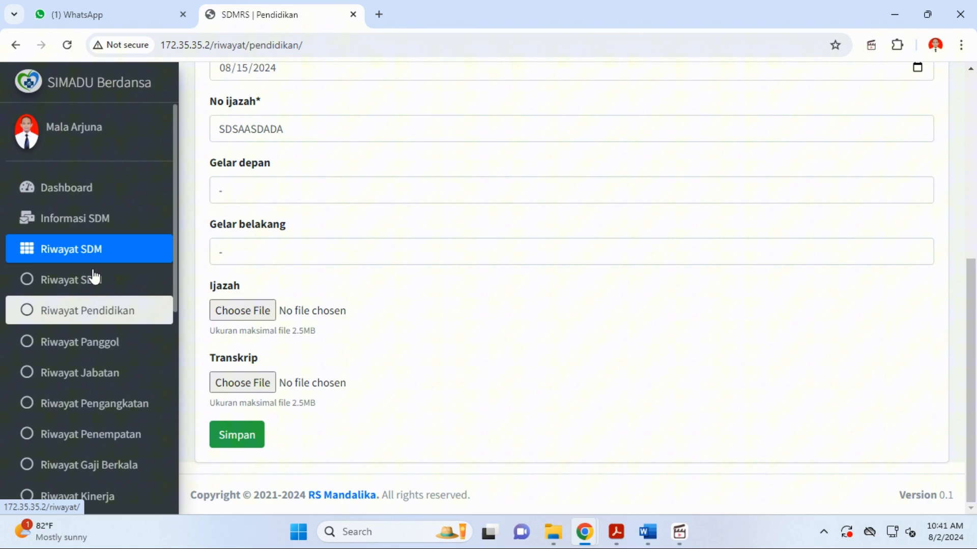
left_click(107, 311)
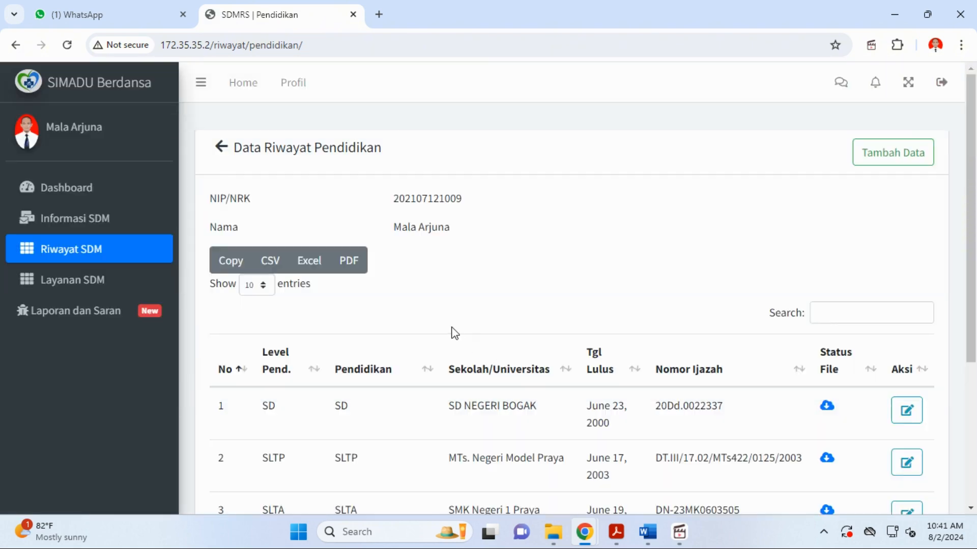
scroll(421, 318, "down", 3)
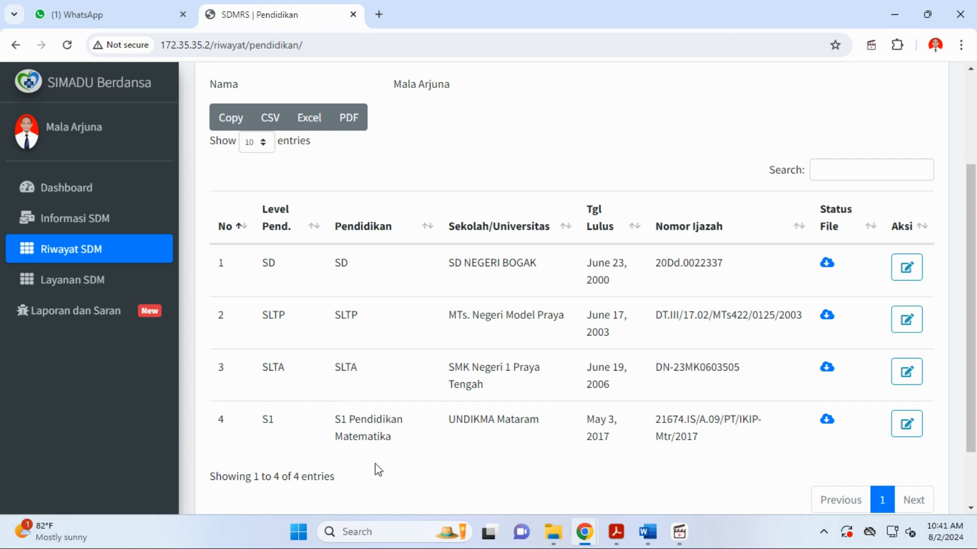
left_click_drag(205, 407, 377, 423)
left_click(412, 465)
scroll(401, 452, "up", 3)
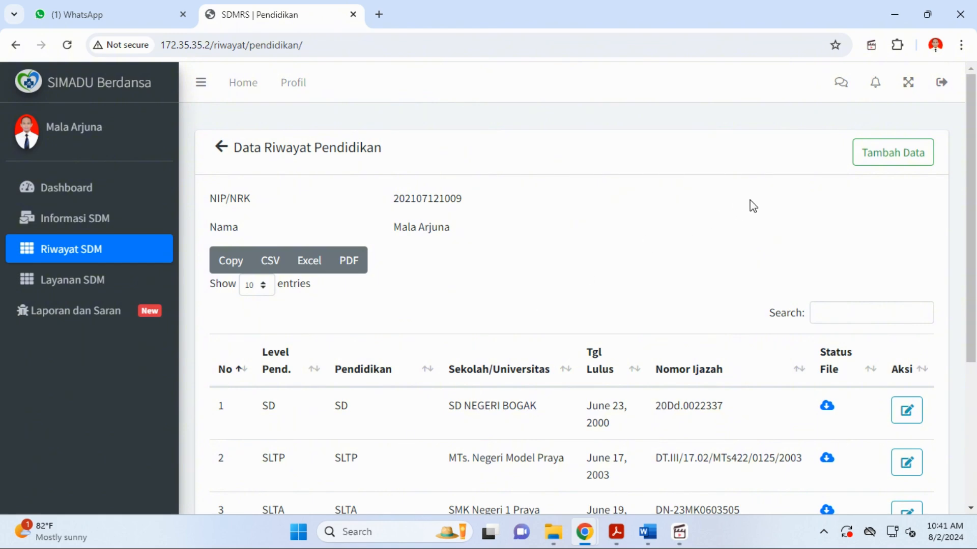
- Start another education history record with Level Pendidikan set to S1
left_click(877, 156)
left_click(316, 229)
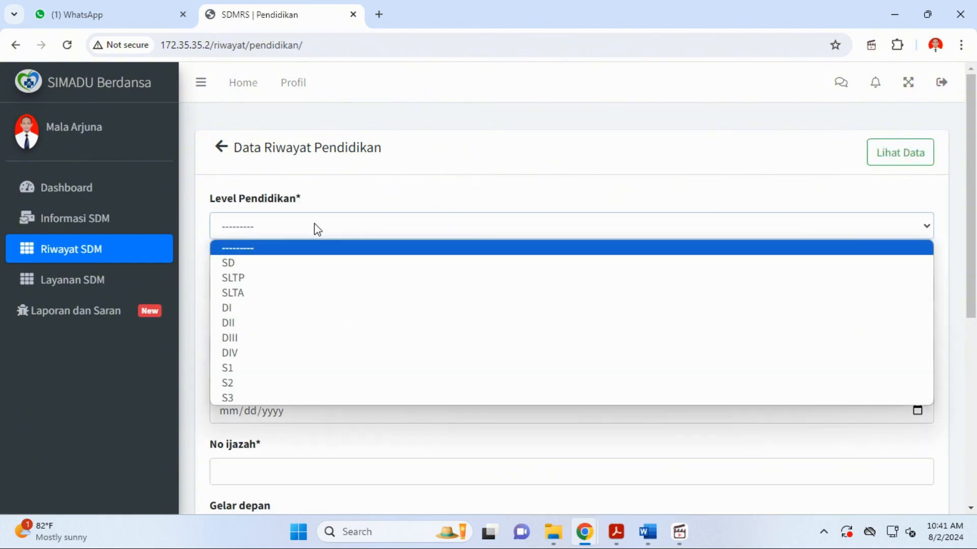
left_click(266, 368)
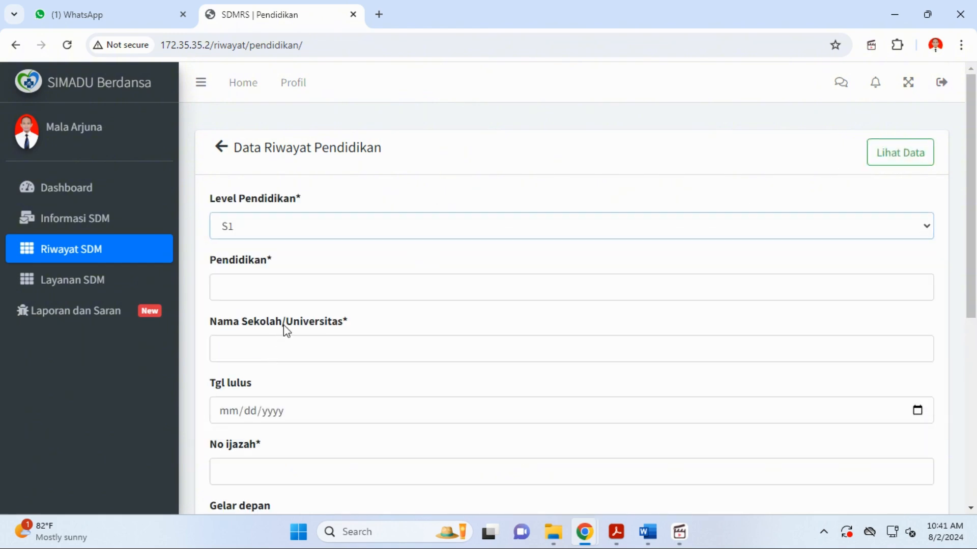
- Try S1 PENDIDIKAN MATEMATIKA and S1 MANAJEMEN as example majors in Pendidikan, clearing each one
left_click(286, 287)
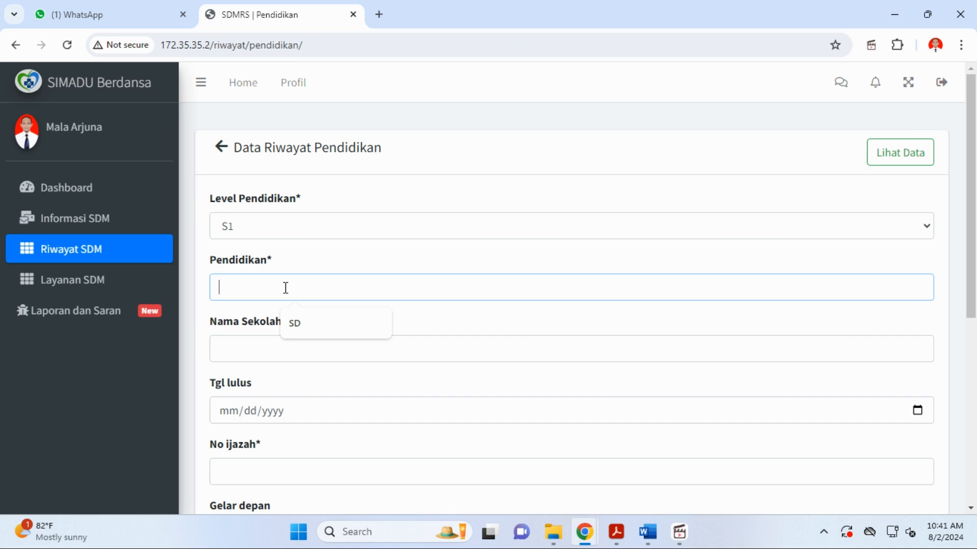
type("S1 PE")
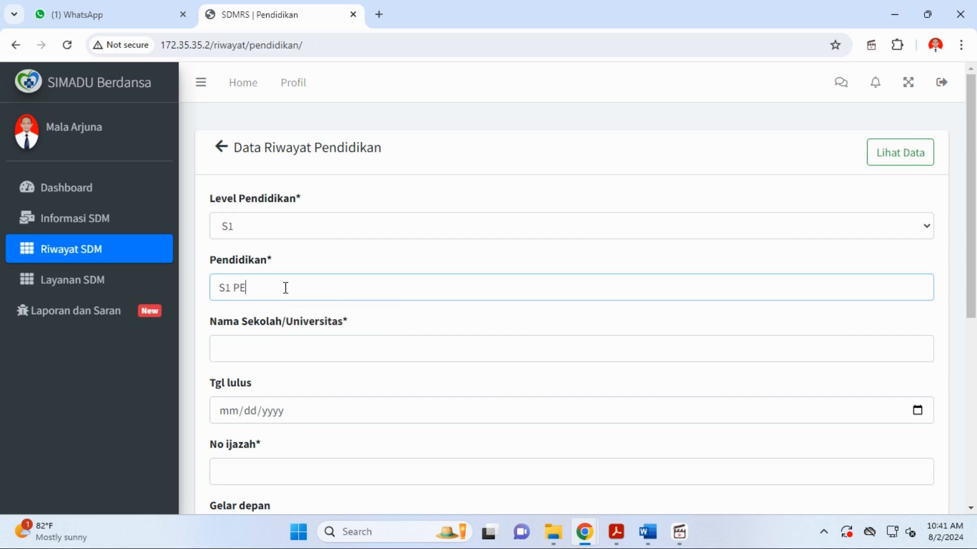
type("NDIDIKAN MATEMATIK")
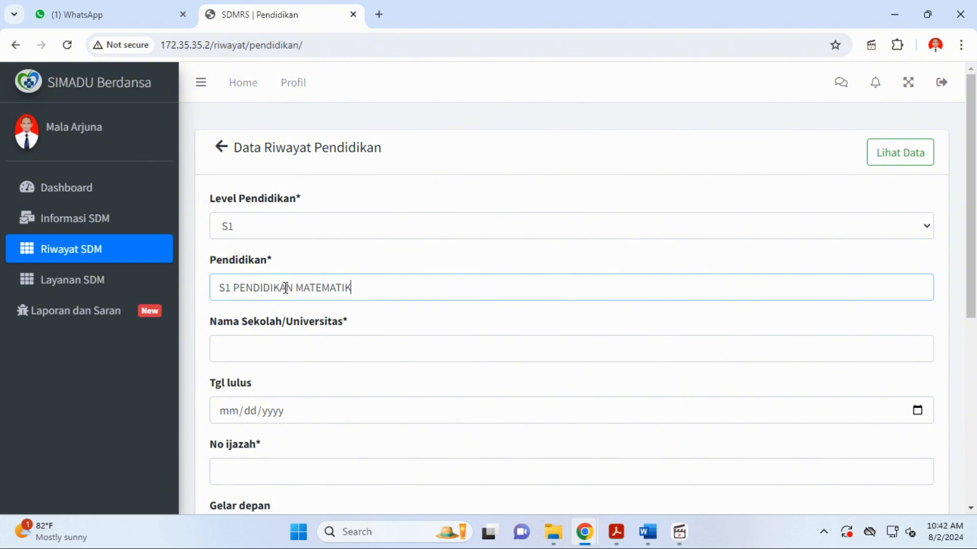
type("A")
key("BackSpace")
key("BackSpace")
key("BackSpace")
key("BackSpace")
key("BackSpace")
key("BackSpace")
key("BackSpace")
key("BackSpace")
key("BackSpace")
key("BackSpace")
key("BackSpace")
key("BackSpace")
key("BackSpace")
key("BackSpace")
key("BackSpace")
key("BackSpace")
key("BackSpace")
key("BackSpace")
key("BackSpace")
key("BackSpace")
key("BackSpace")
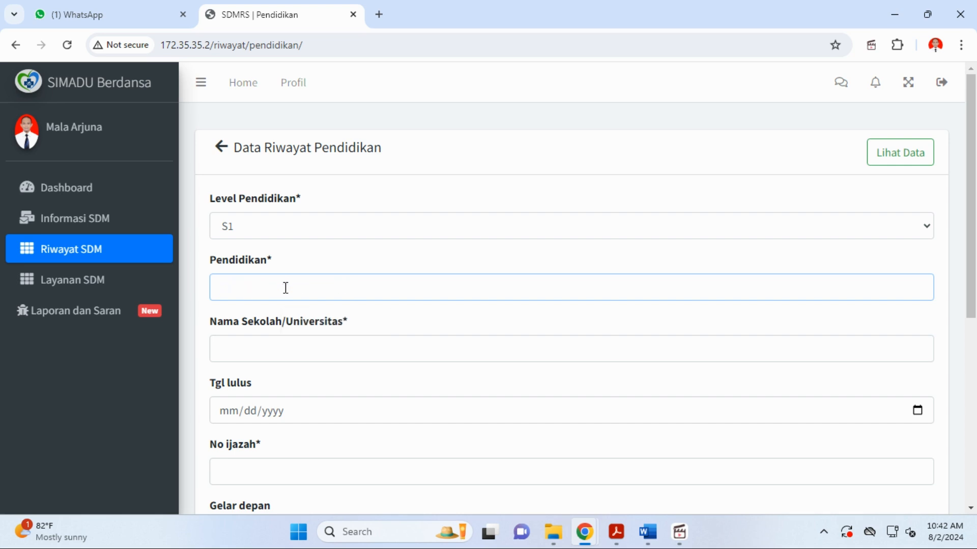
type("S1")
type("MANAJEMEN")
key("BackSpace")
key("BackSpace")
key("BackSpace")
key("BackSpace")
key("BackSpace")
key("BackSpace")
key("BackSpace")
key("BackSpace")
key("BackSpace")
key("BackSpace")
key("BackSpace")
key("BackSpace")
- Fill in Pendidikan as S1 KEPERAWATAN and Nama Sekolah/Universitas as POLTEKES
type("S1")
type("KEPERAWATAN")
left_click(283, 349)
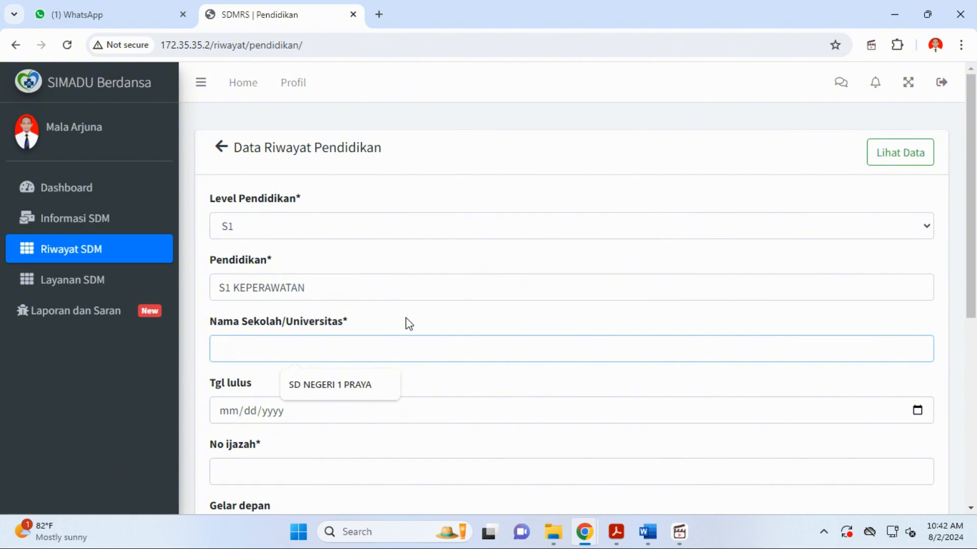
type("POLT")
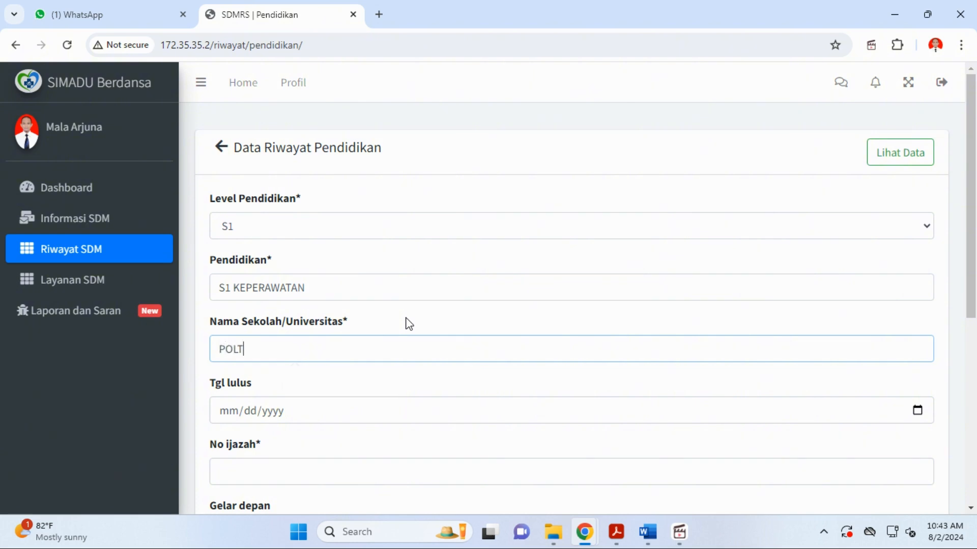
type("EK")
type("ES")
- Set Tgl lulus to 08/22/2024 and enter the certificate number in No ijazah for the S1 record
left_click(326, 418)
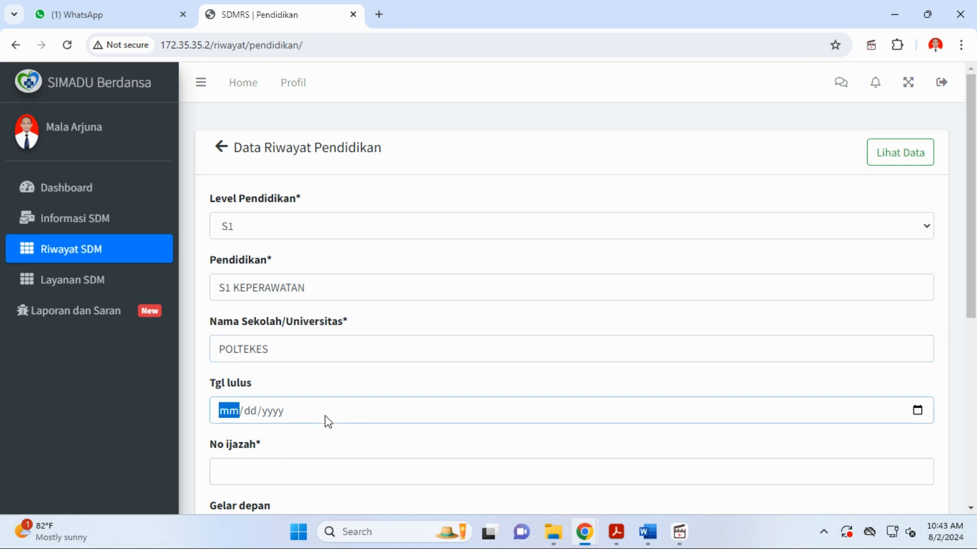
left_click(918, 412)
left_click(308, 318)
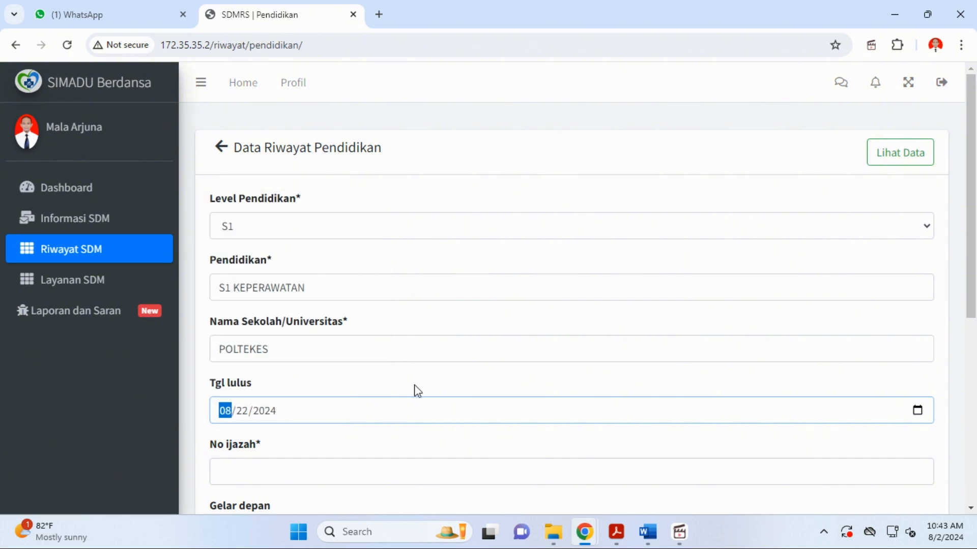
scroll(415, 386, "down", 4)
left_click(275, 255)
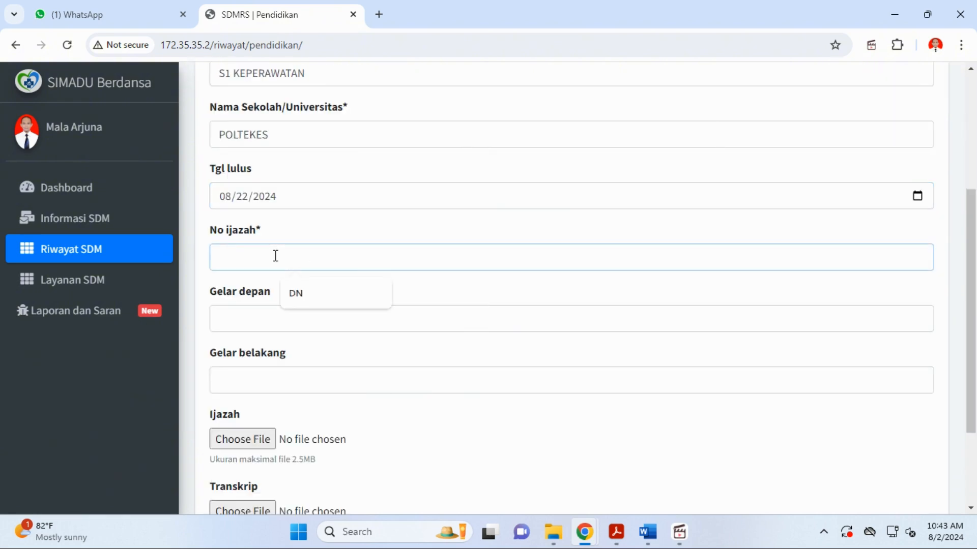
type("DFDSSFDS")
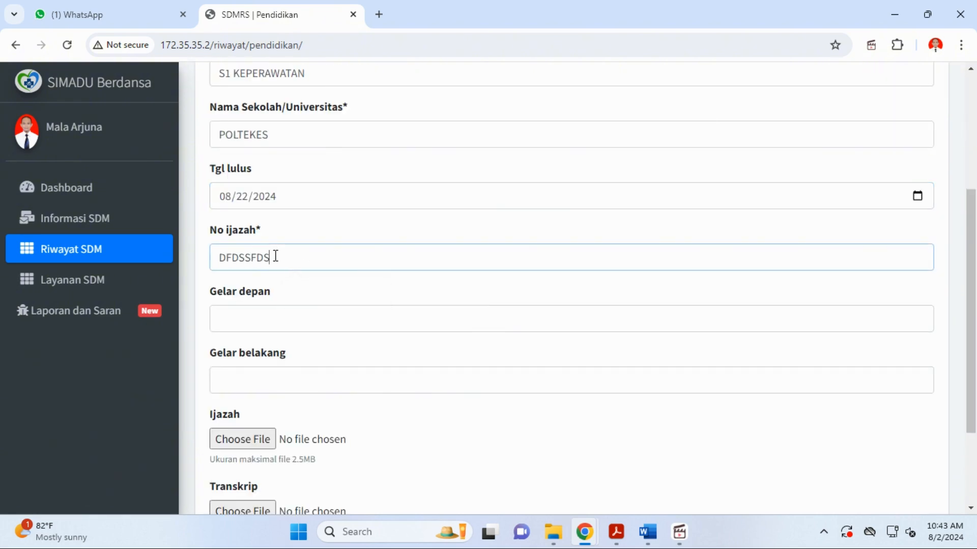
- Enter a dash in Gelar depan and S.KEP in Gelar belakang
left_click(285, 315)
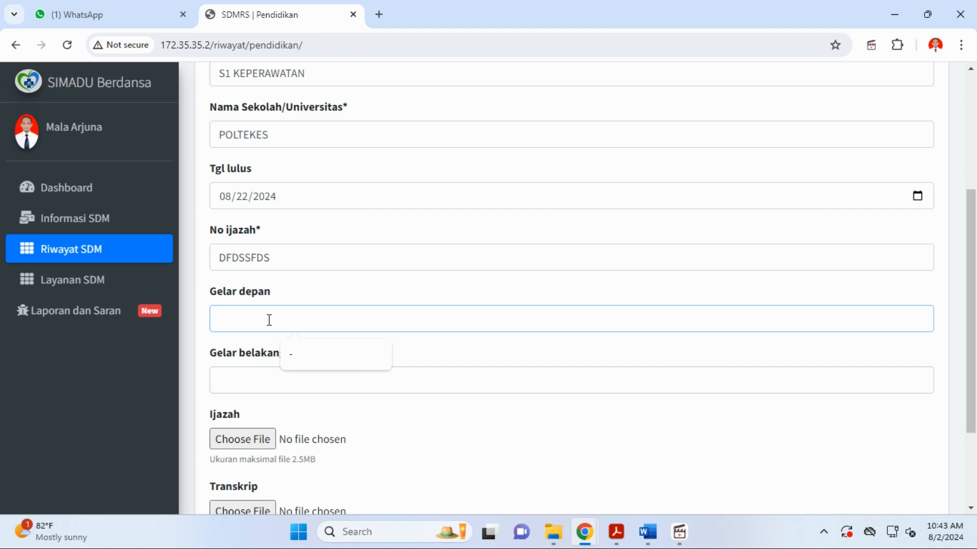
type("-")
left_click(226, 376)
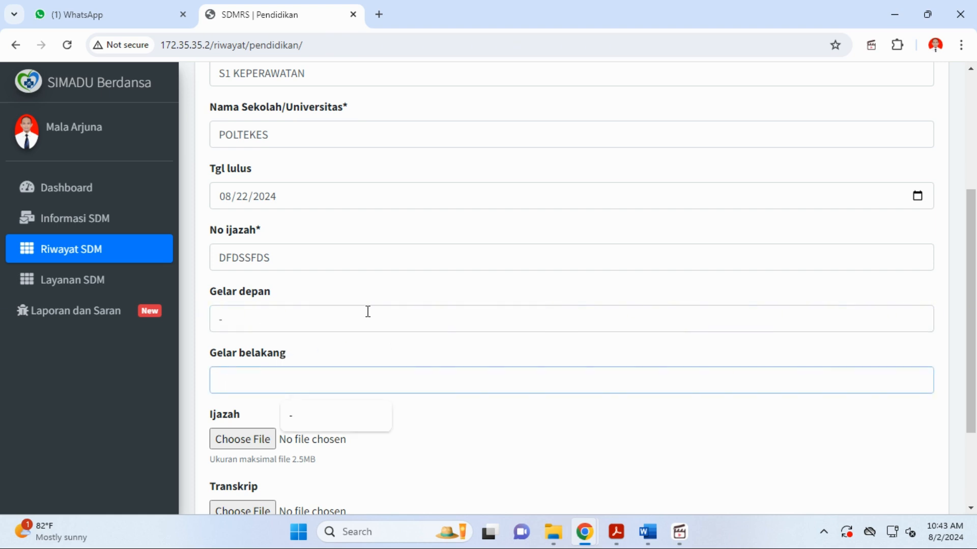
type("S.KEP")
- Try to attach the S1 file from the DOKUMEN folder as the Ijazah document, cancelling the file selection
scroll(254, 458, "down", 1)
left_click(237, 362)
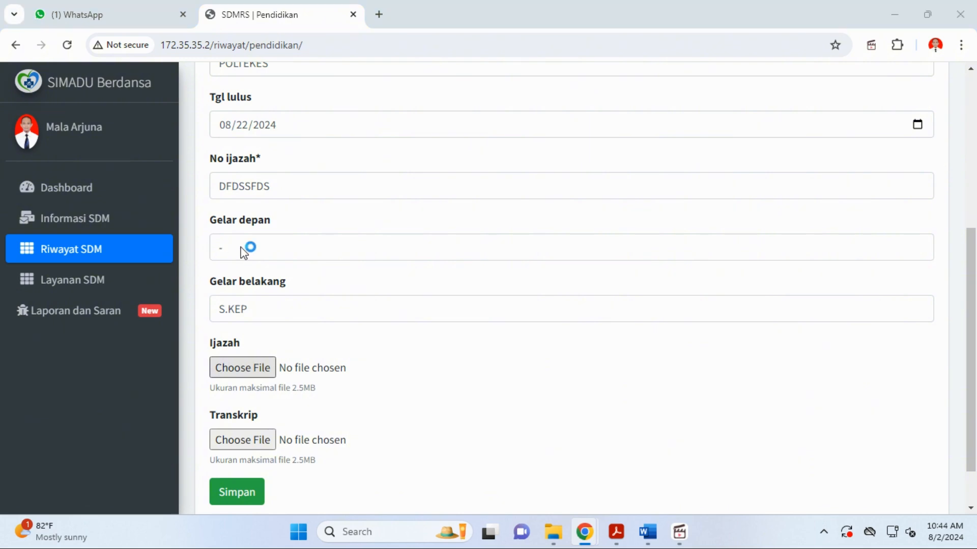
scroll(152, 229, "down", 1)
scroll(178, 230, "down", 3)
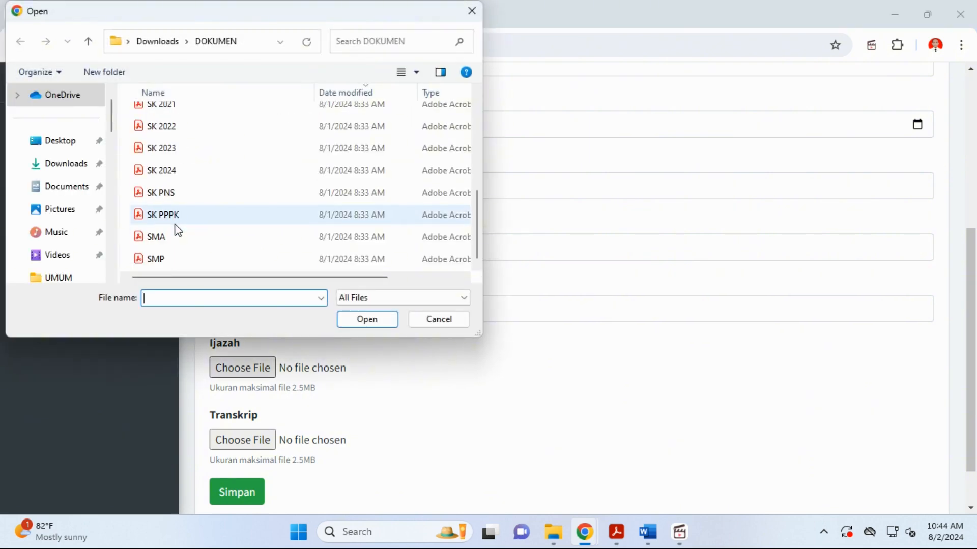
scroll(186, 258, "up", 2)
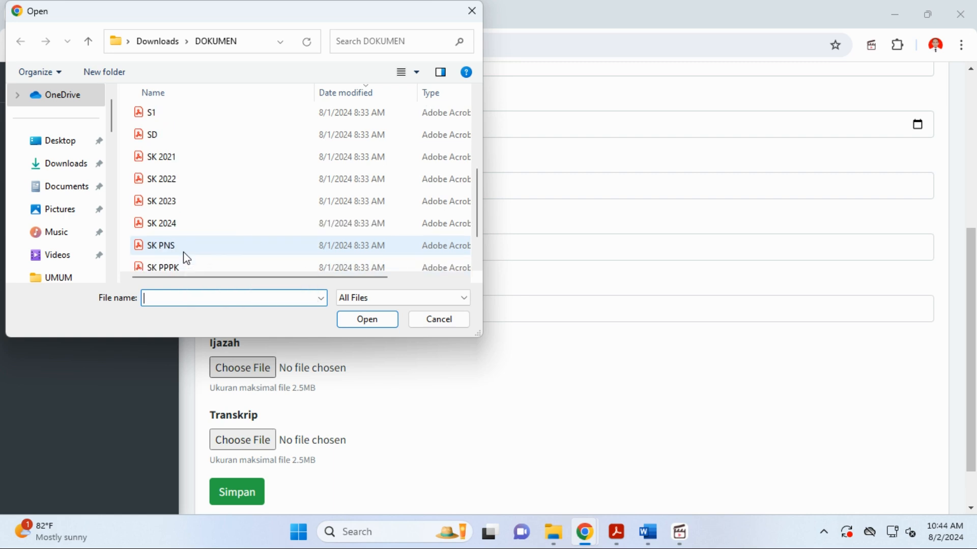
left_click(161, 179)
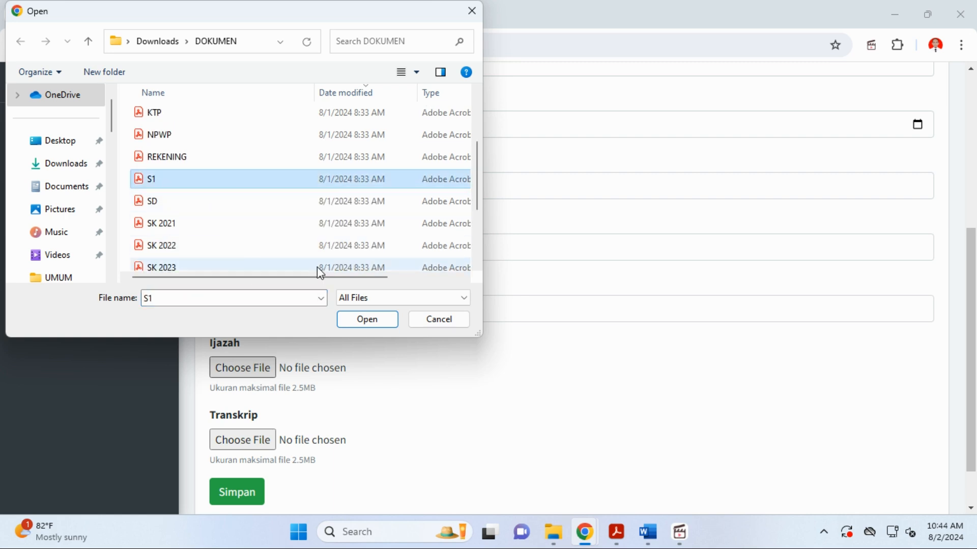
left_click(458, 325)
scroll(377, 412, "down", 2)
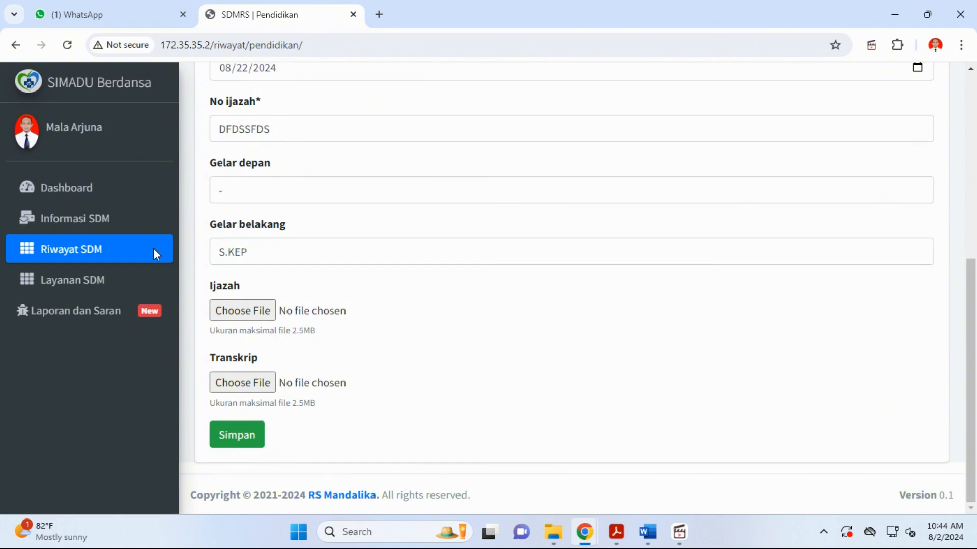
key("Return")
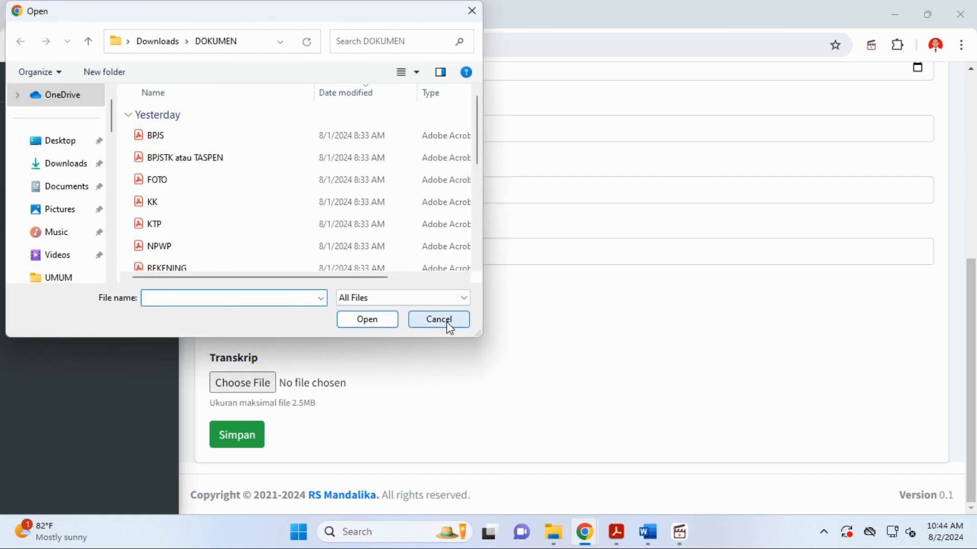
left_click(449, 321)
- Leave the S1 form and review the entries in the Riwayat Pendidikan list
left_click(74, 256)
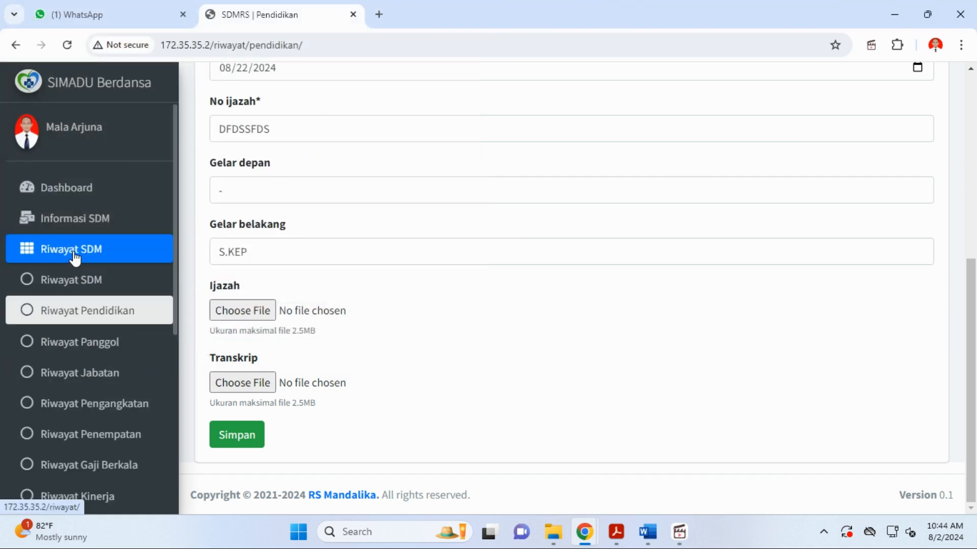
left_click(139, 320)
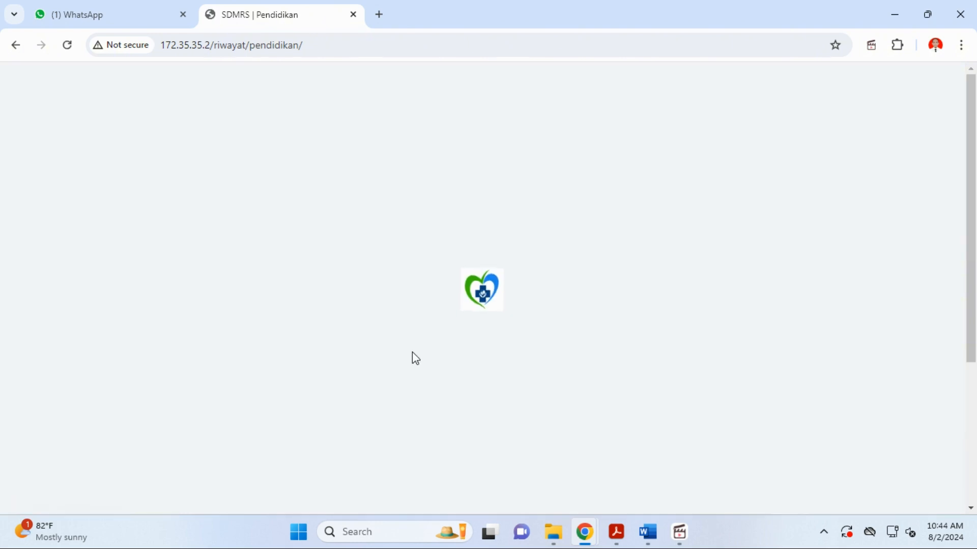
scroll(414, 359, "down", 4)
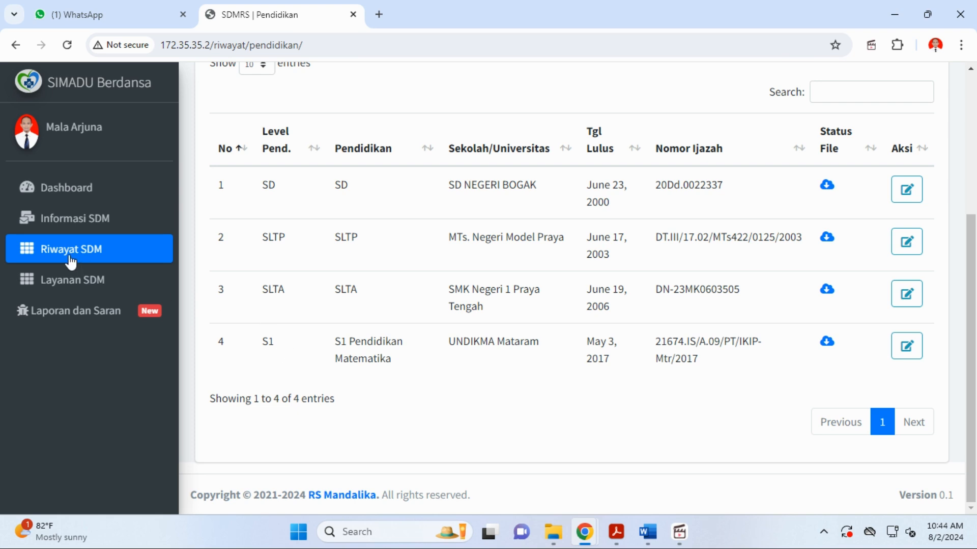
- Open Riwayat Panggol and start a new rank and grade history record
left_click(79, 259)
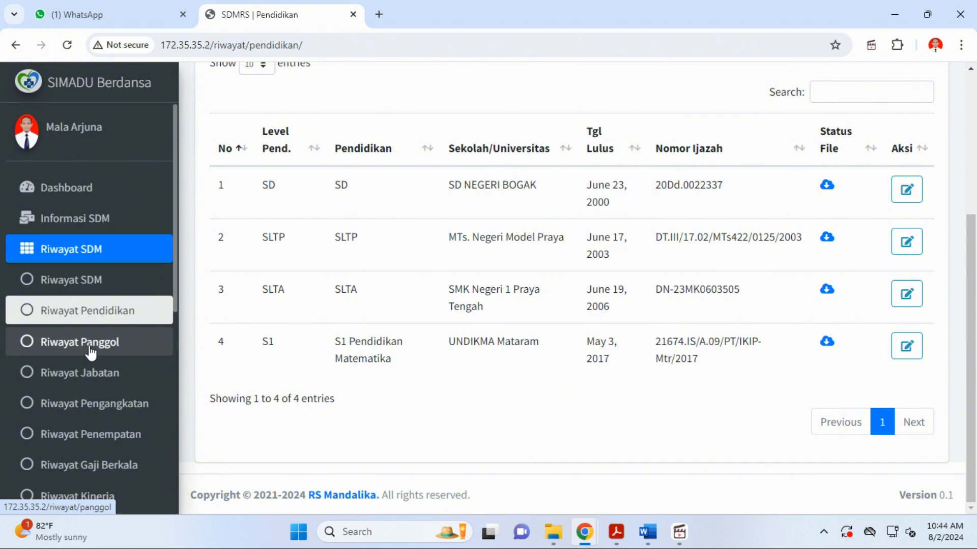
left_click(90, 348)
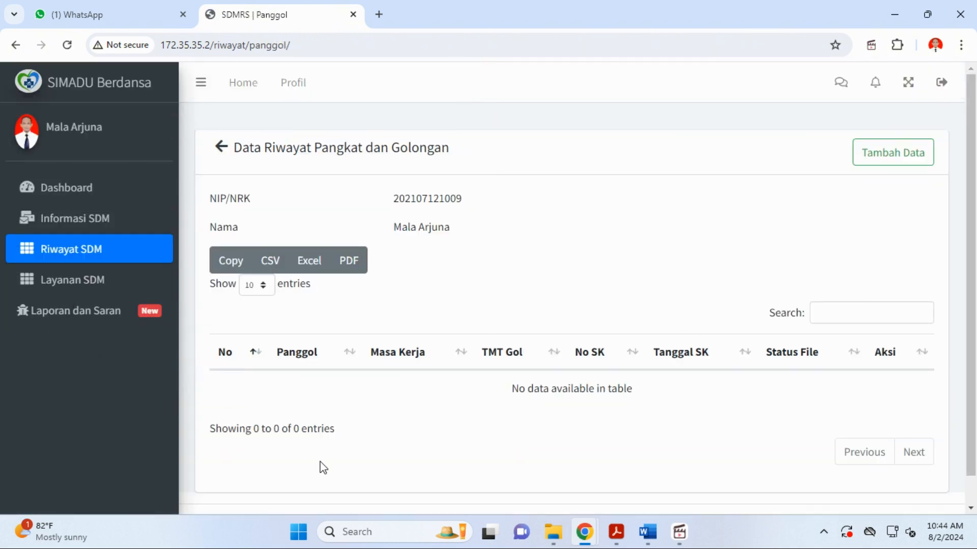
left_click(899, 155)
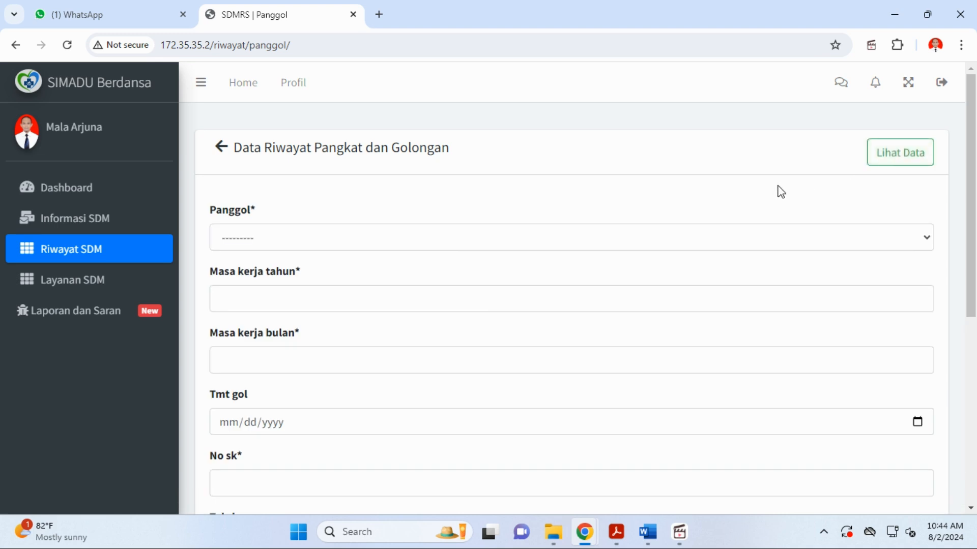
- Set Panggol to Ahli Pertama(IX), Masa kerja tahun to 1 and Masa kerja bulan to 2
left_click(465, 244)
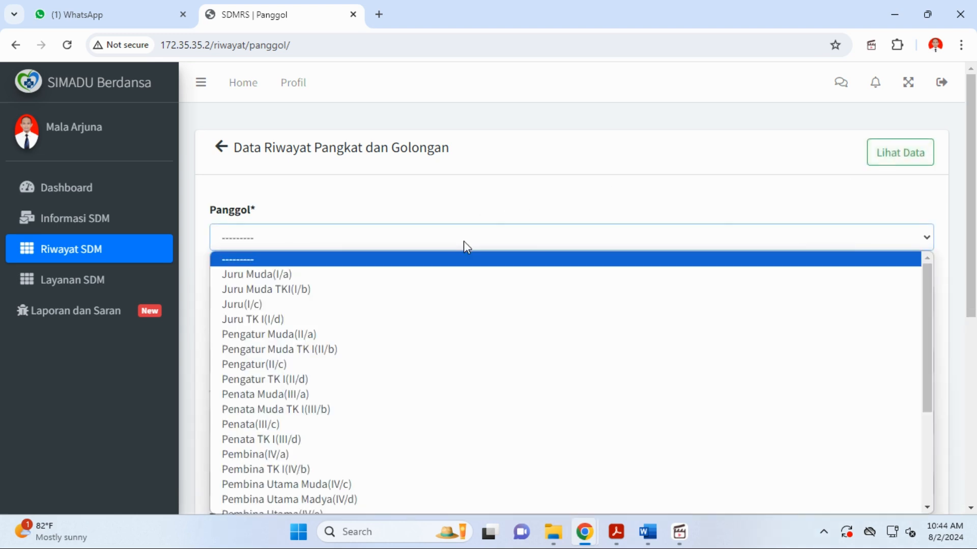
scroll(442, 295, "down", 3)
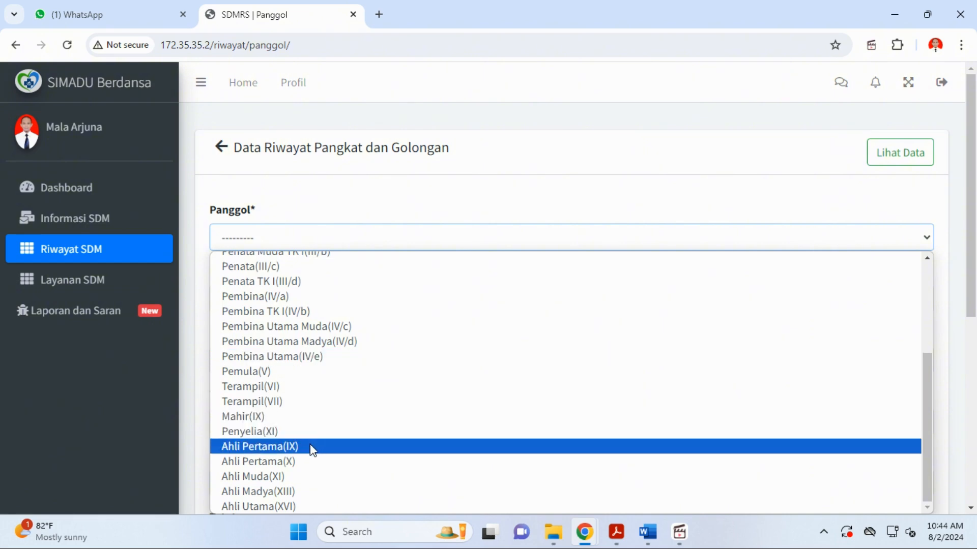
left_click(312, 448)
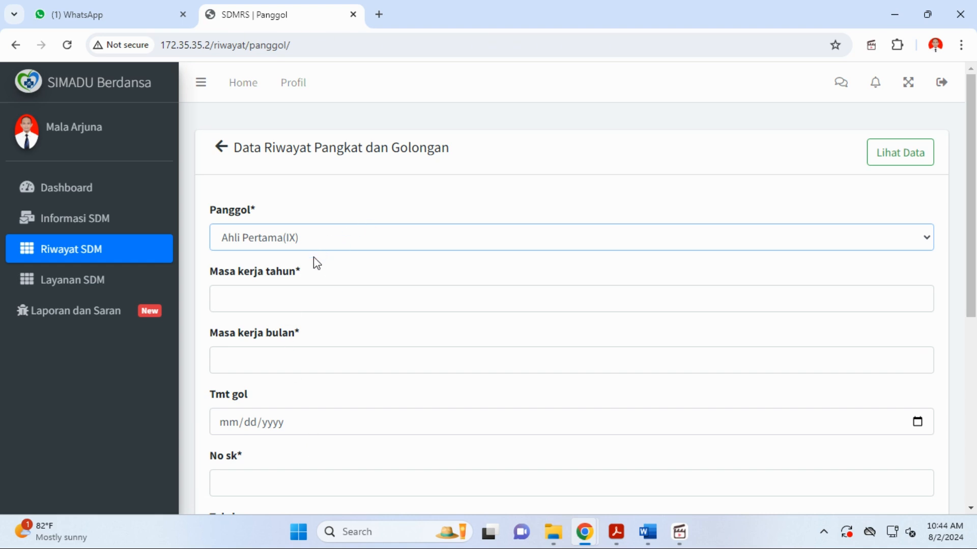
left_click(301, 292)
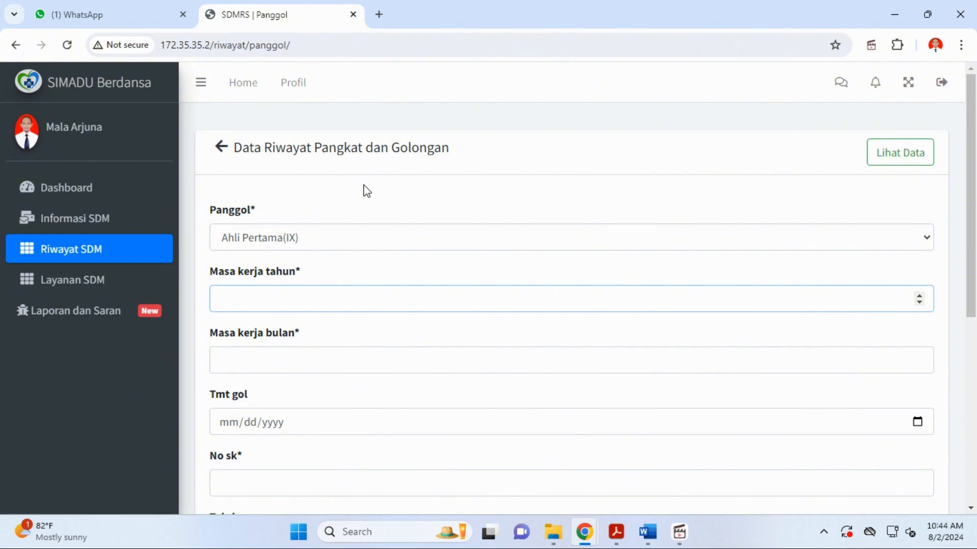
left_click(279, 360)
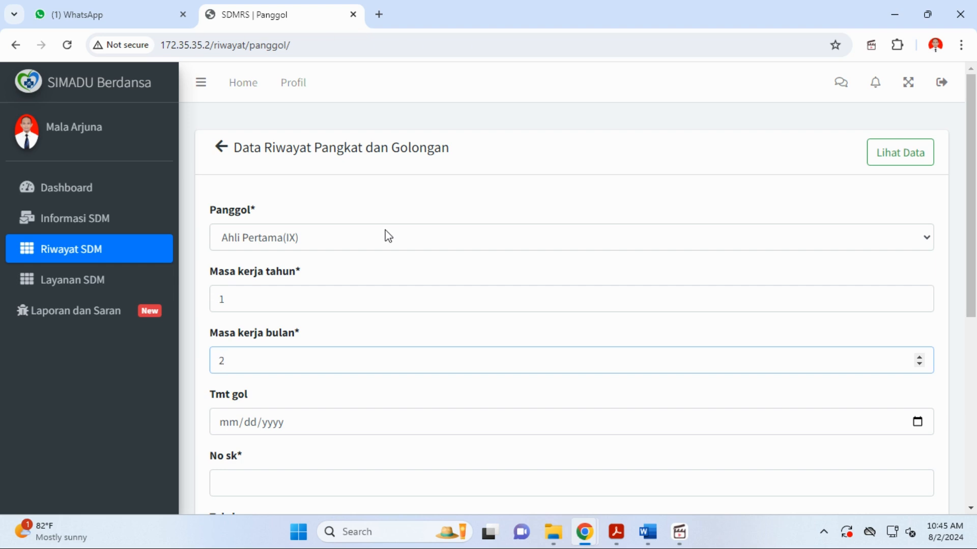
- Set the Tmt gol date of the rank record to 06/14/2023
scroll(367, 353, "down", 1)
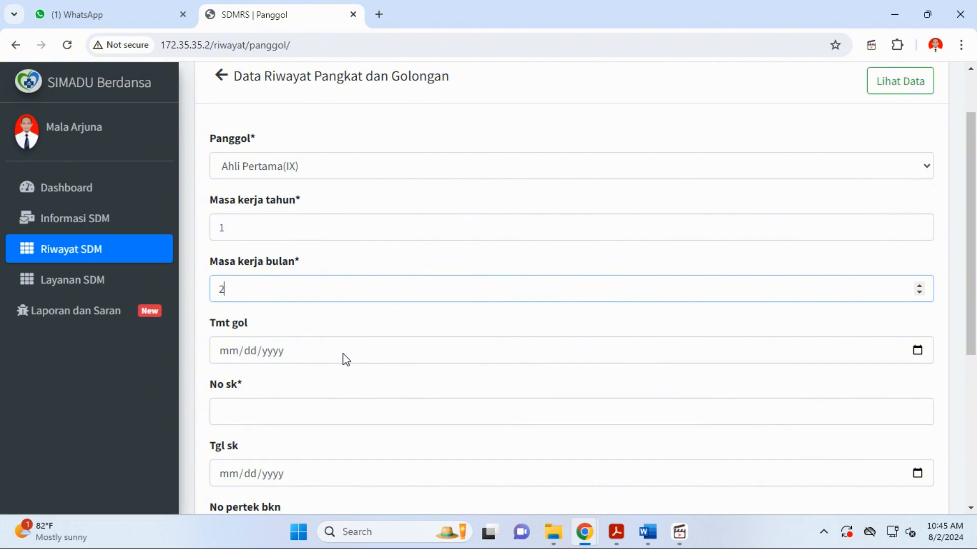
left_click(921, 355)
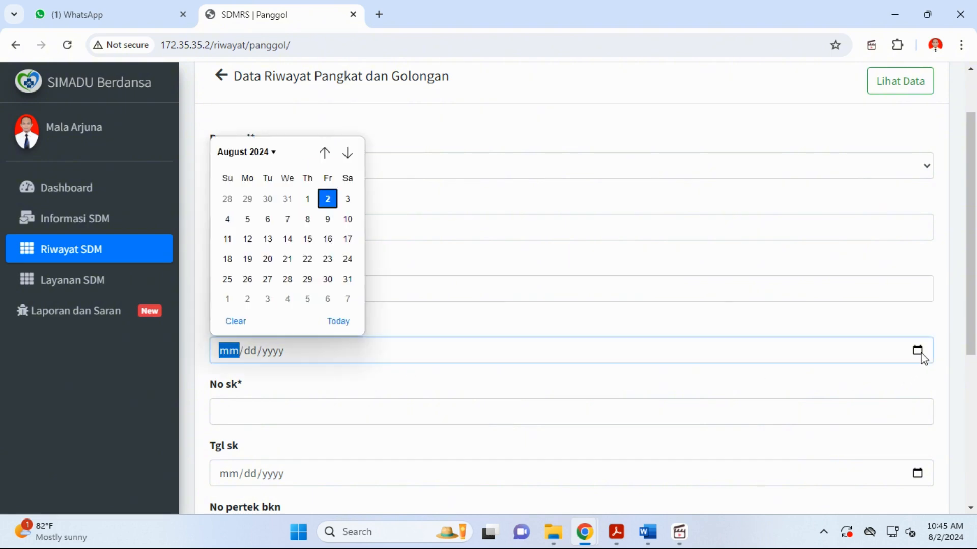
left_click(498, 324)
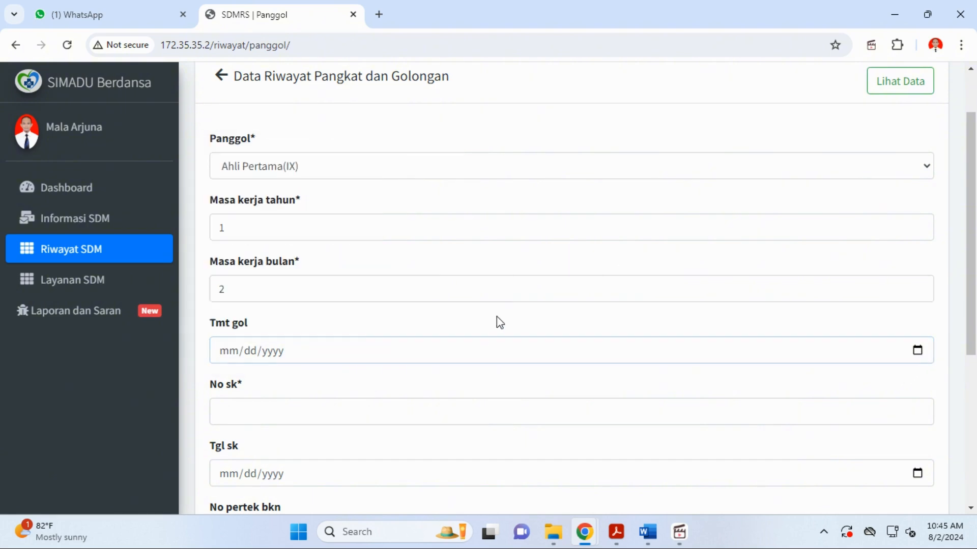
left_click(918, 352)
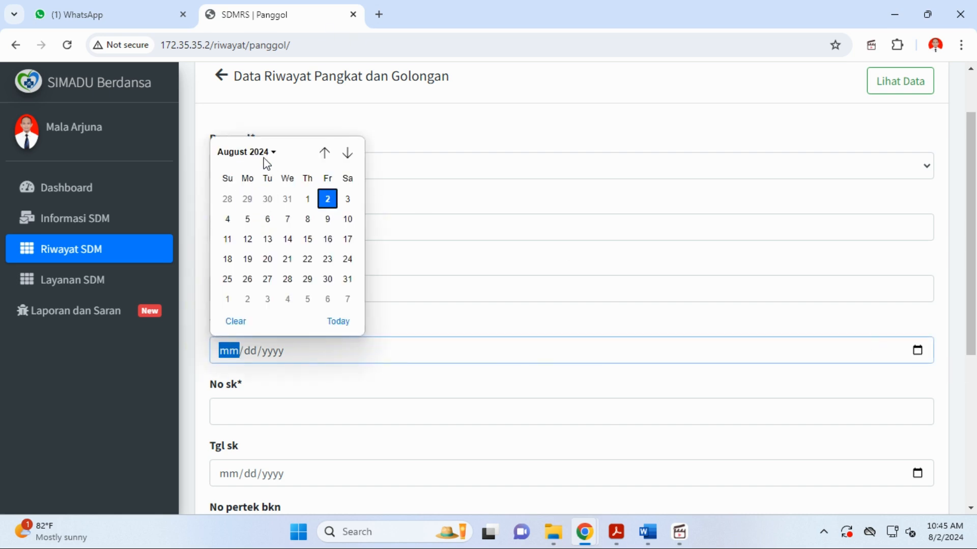
left_click(259, 152)
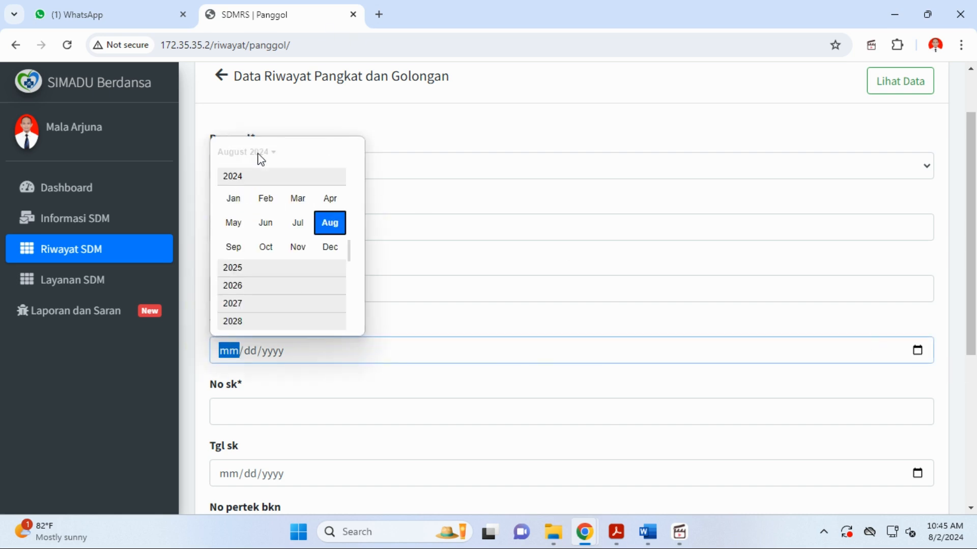
scroll(234, 223, "up", 2)
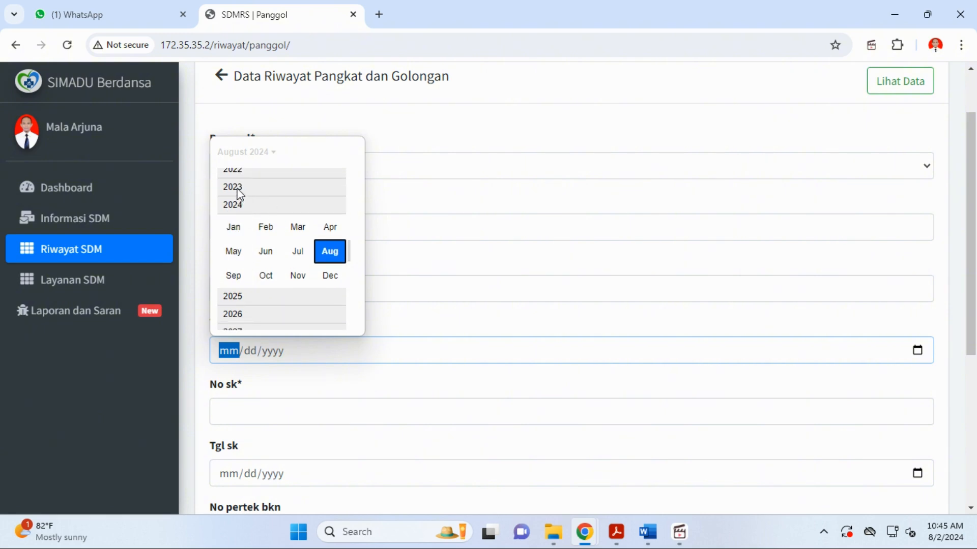
left_click(238, 188)
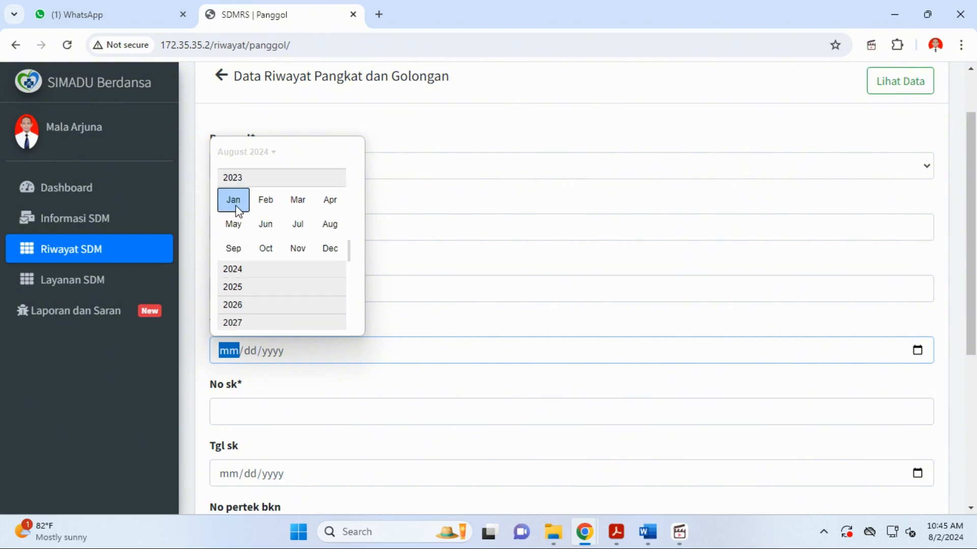
left_click(260, 224)
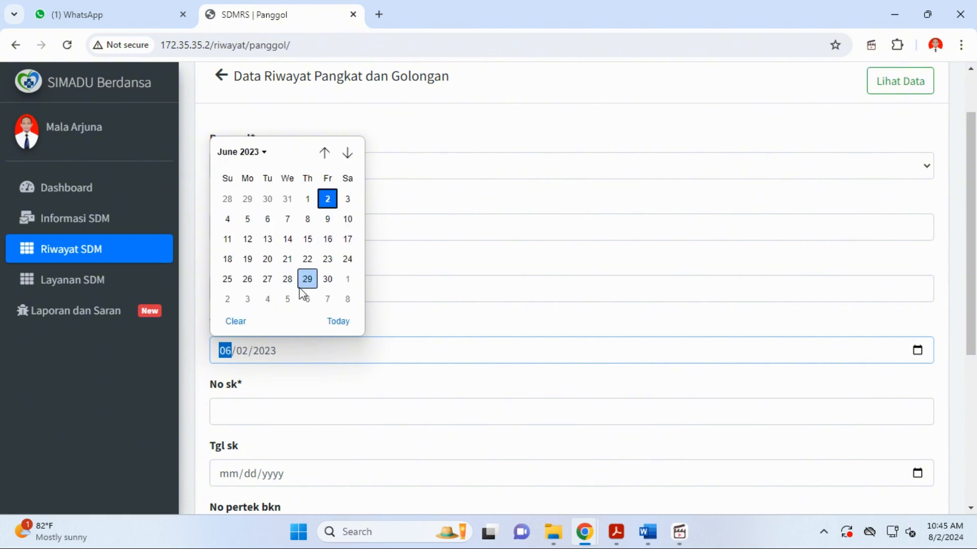
left_click(288, 239)
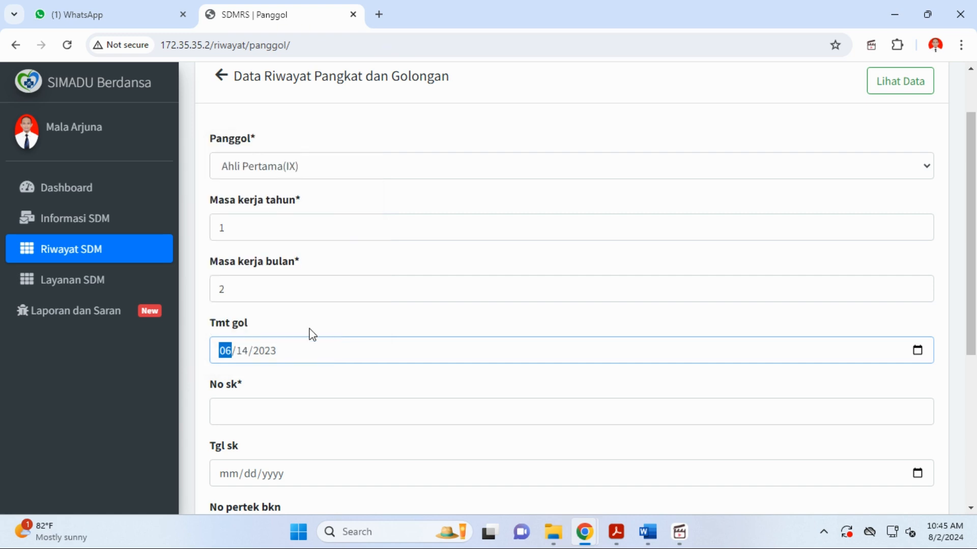
- Enter DAASASF in No sk and set Tgl sk to 06/14/2023
scroll(305, 367, "down", 3)
left_click(267, 270)
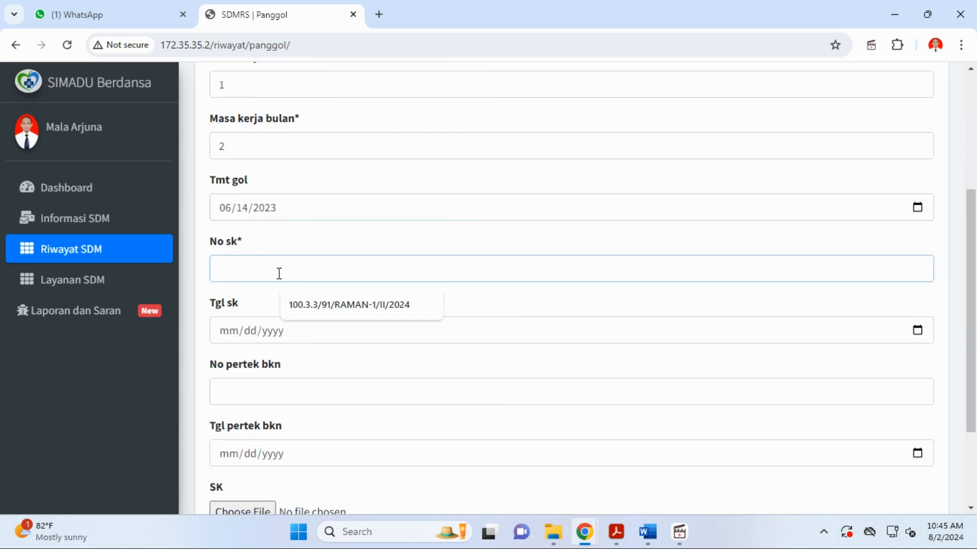
type("DAASASF")
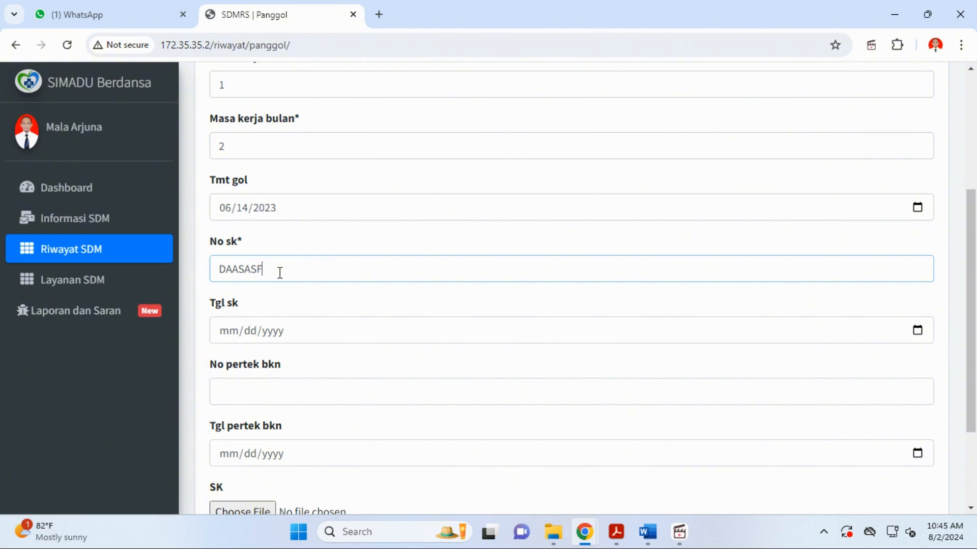
left_click(917, 331)
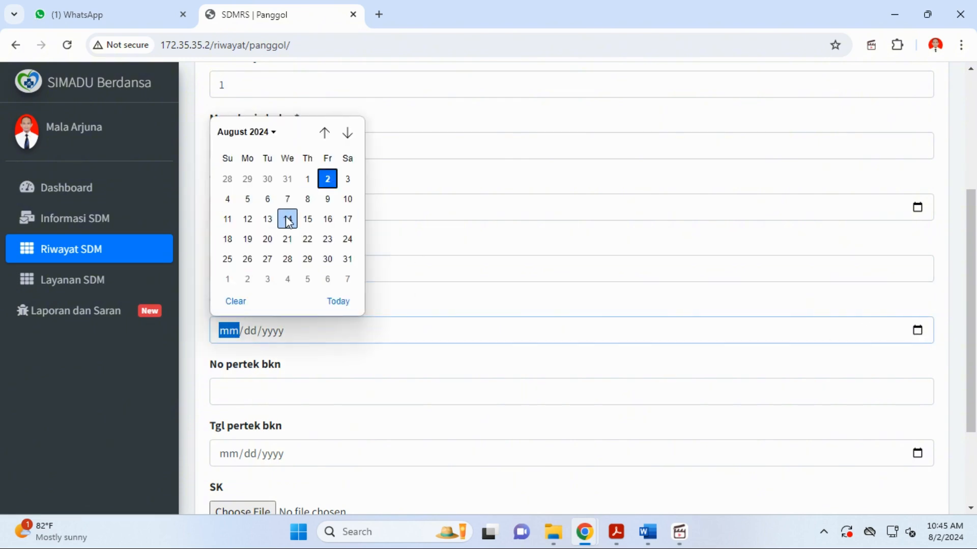
left_click(258, 134)
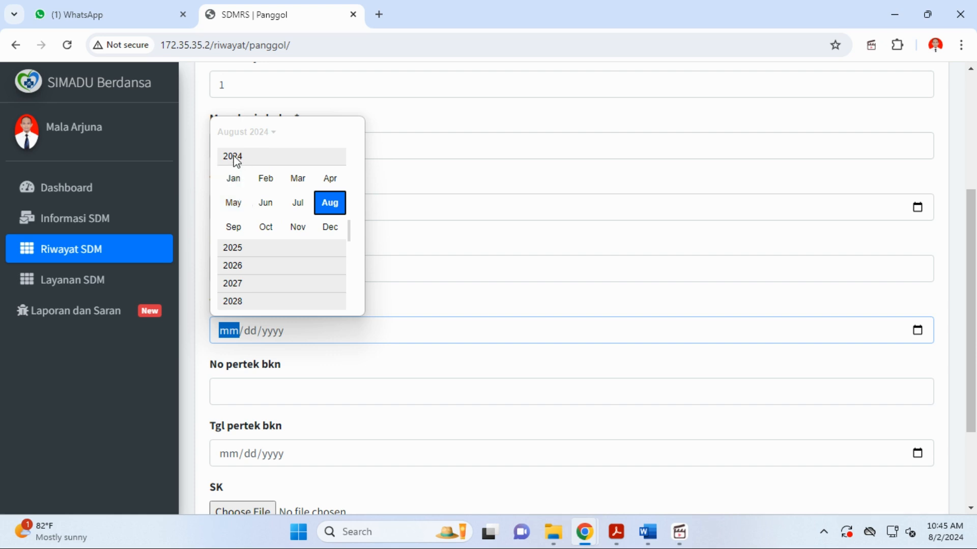
scroll(236, 162, "up", 1)
scroll(237, 159, "up", 2)
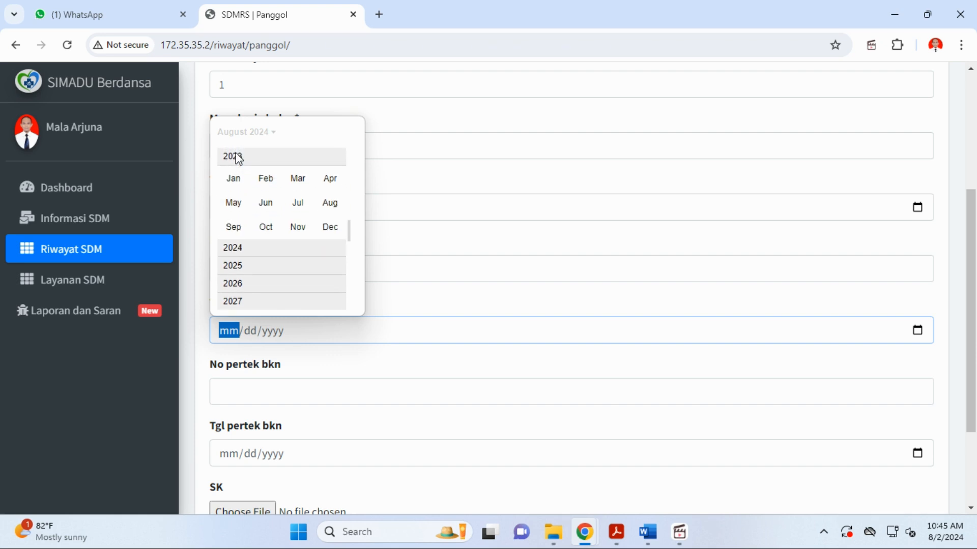
left_click(266, 203)
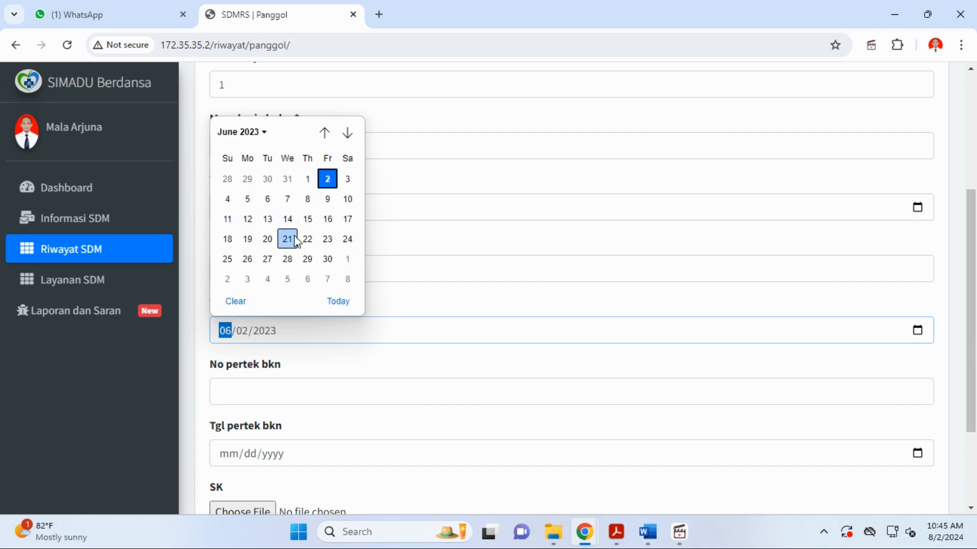
left_click(288, 219)
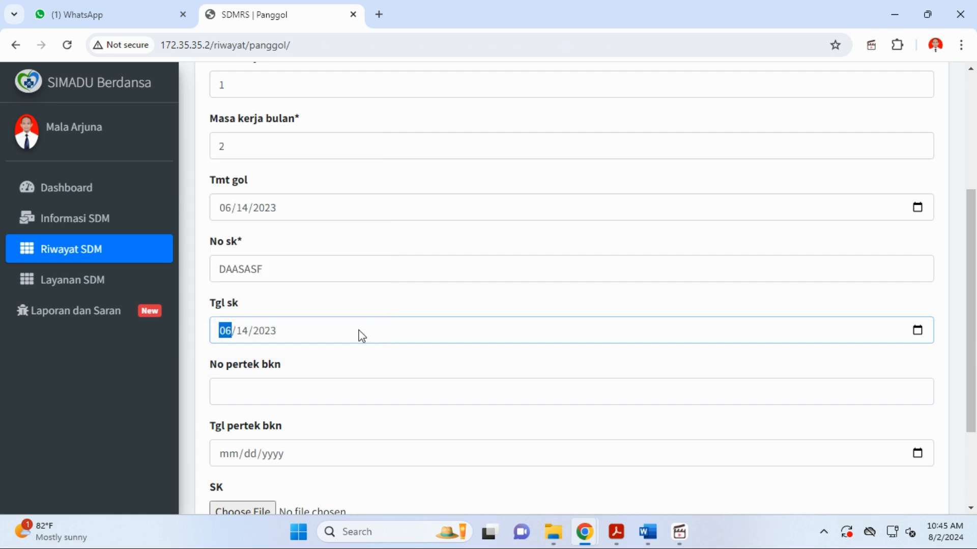
left_click(306, 296)
- Try to attach the SK PNS file from the DOKUMEN folder as the SK document, cancelling the file selection
scroll(310, 300, "down", 3)
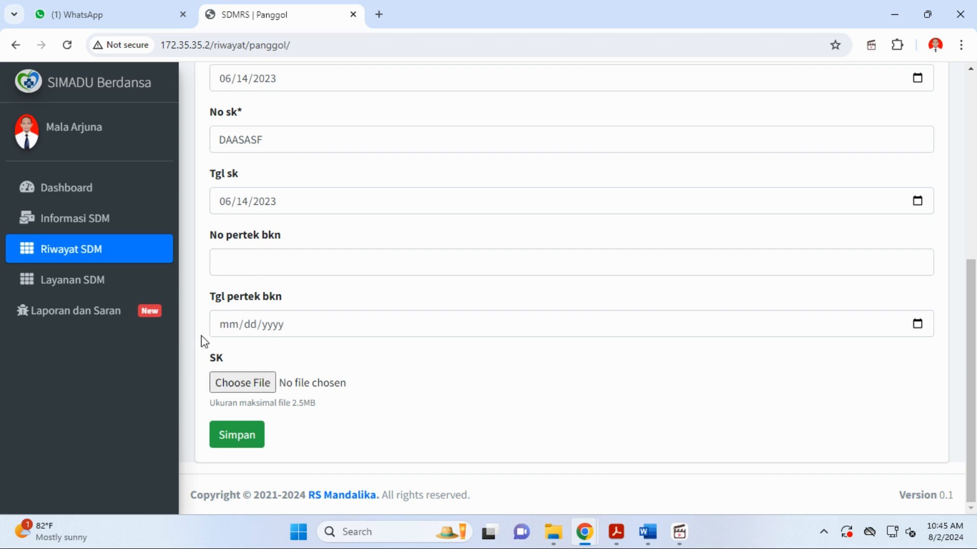
left_click(249, 383)
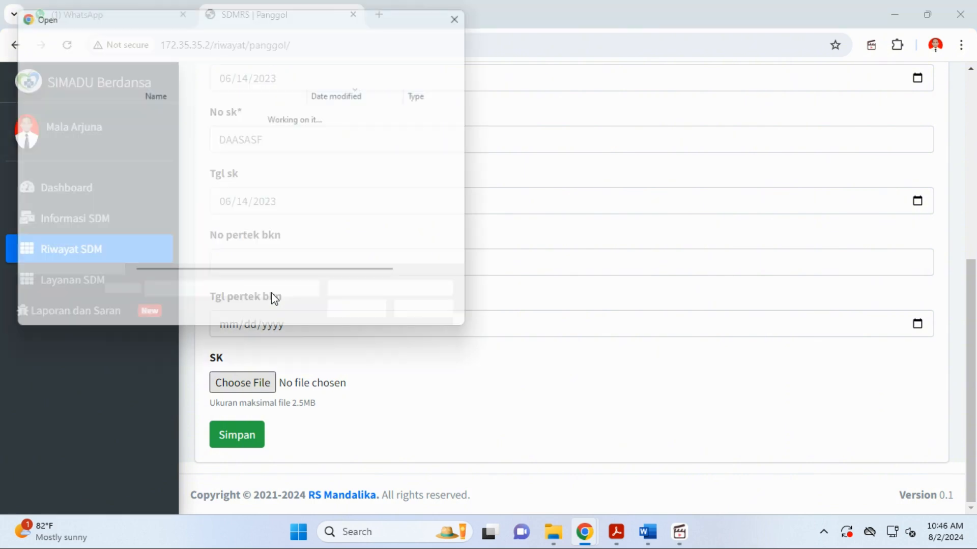
scroll(199, 216, "down", 2)
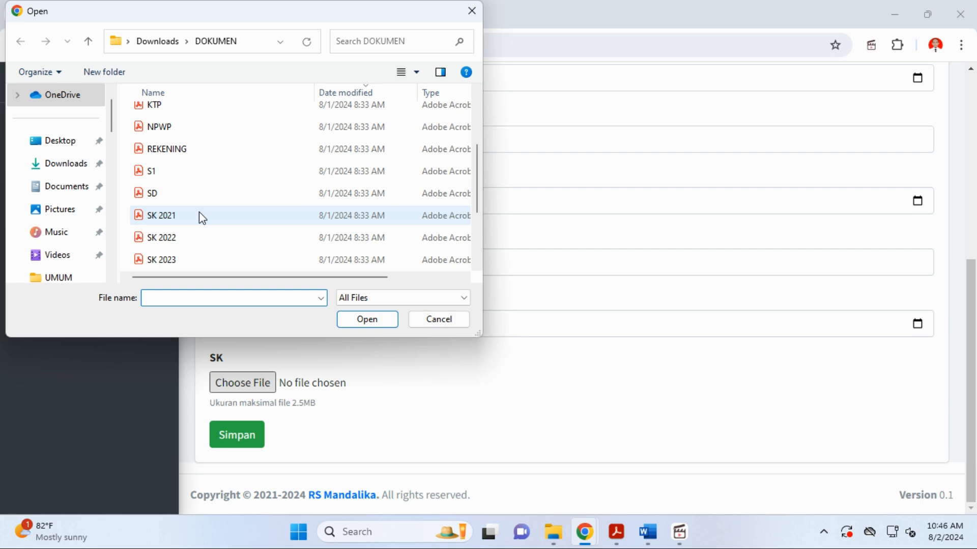
scroll(200, 216, "down", 2)
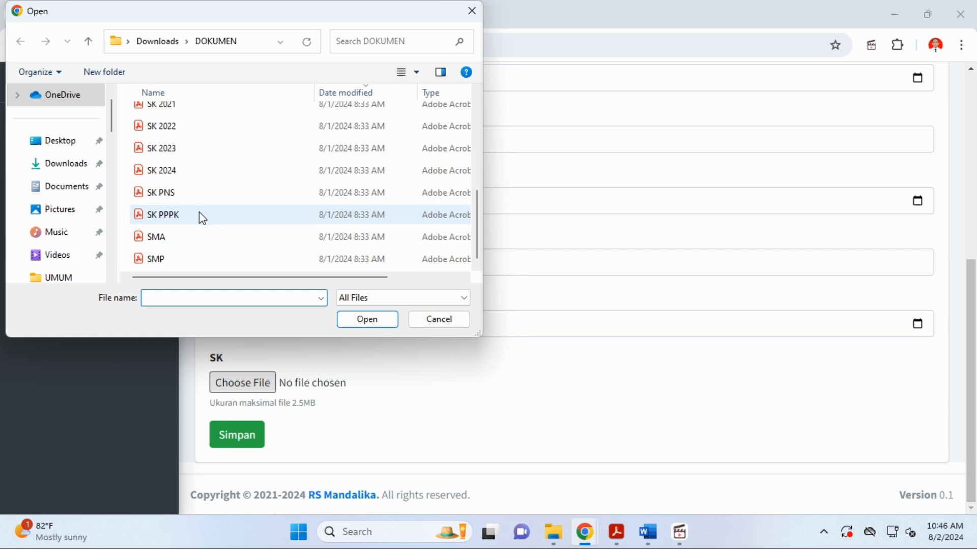
left_click(158, 195)
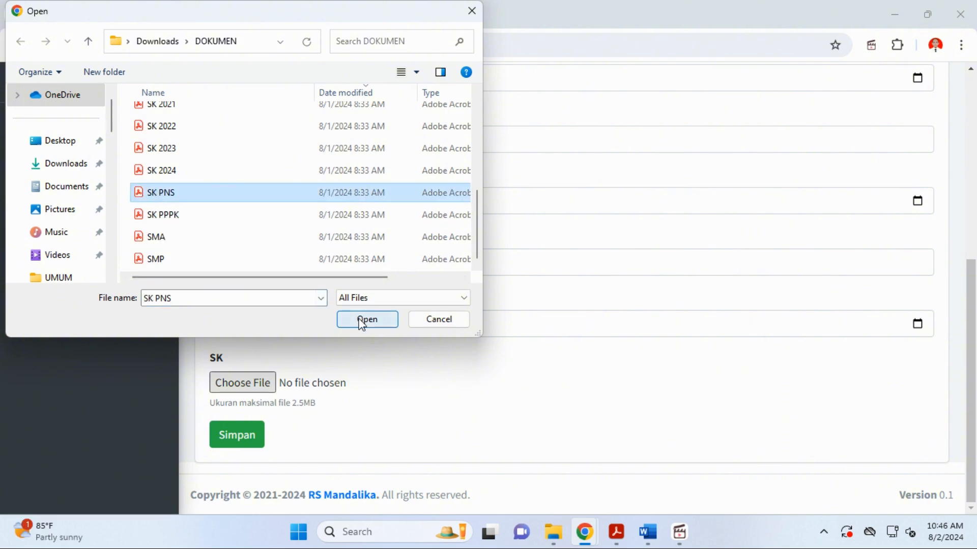
left_click(438, 321)
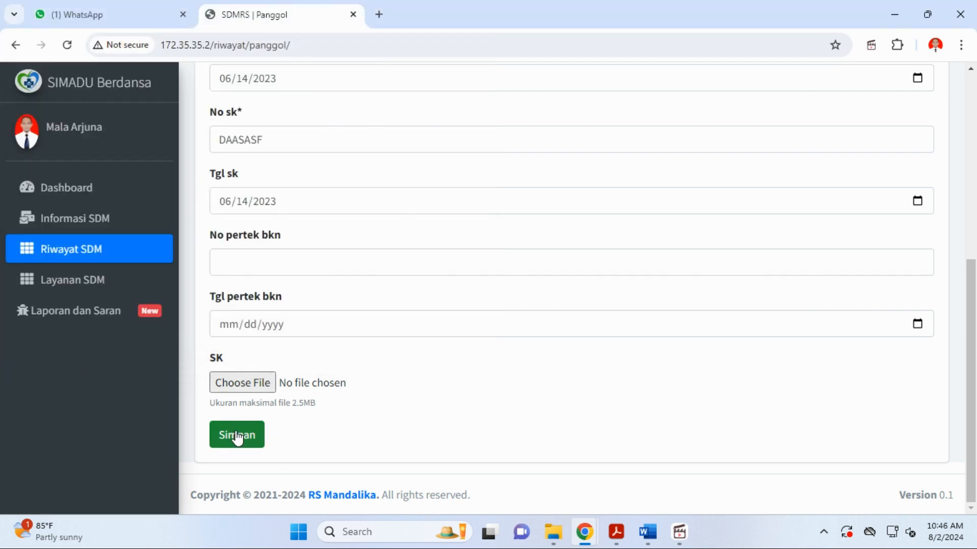
- Leave the rank form unsaved and start a new position history record in Riwayat Jabatan
left_click(94, 251)
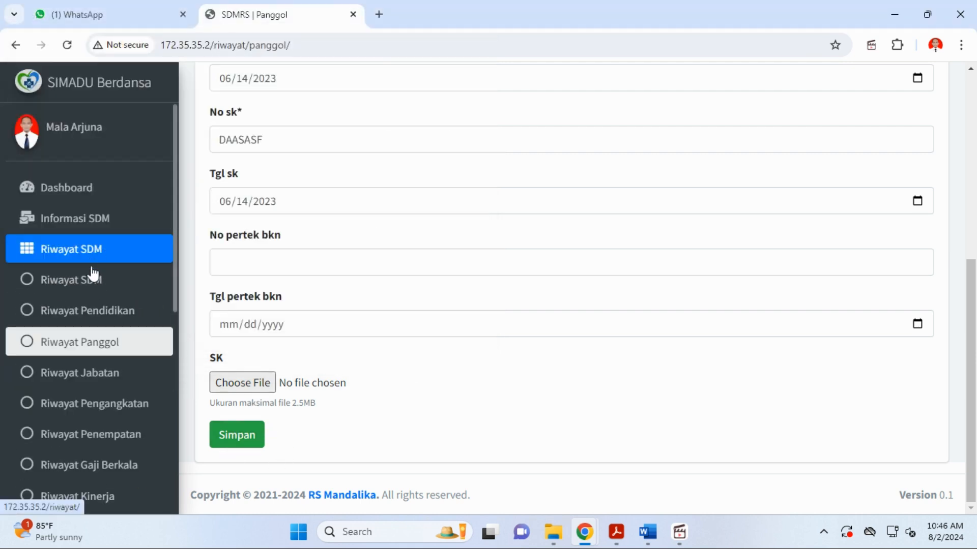
left_click(93, 348)
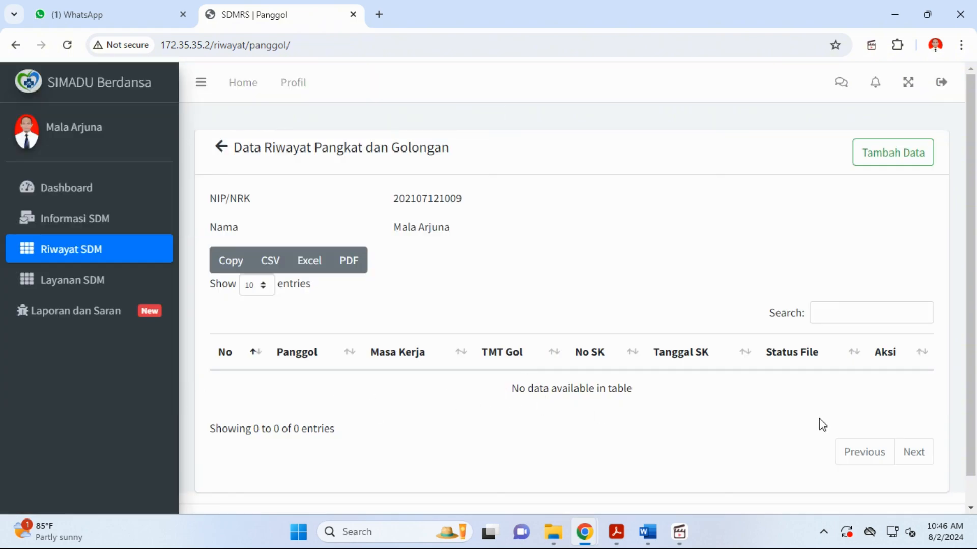
left_click(86, 258)
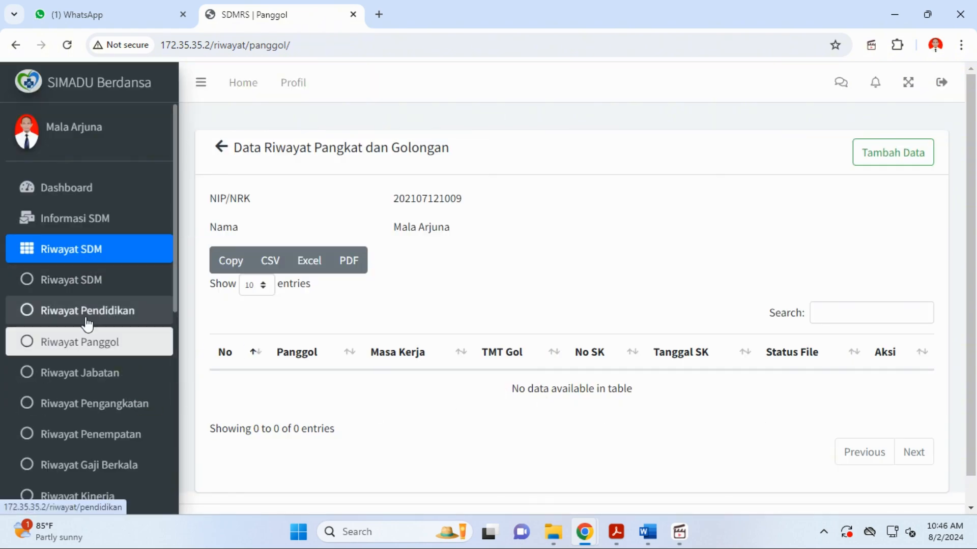
left_click(89, 377)
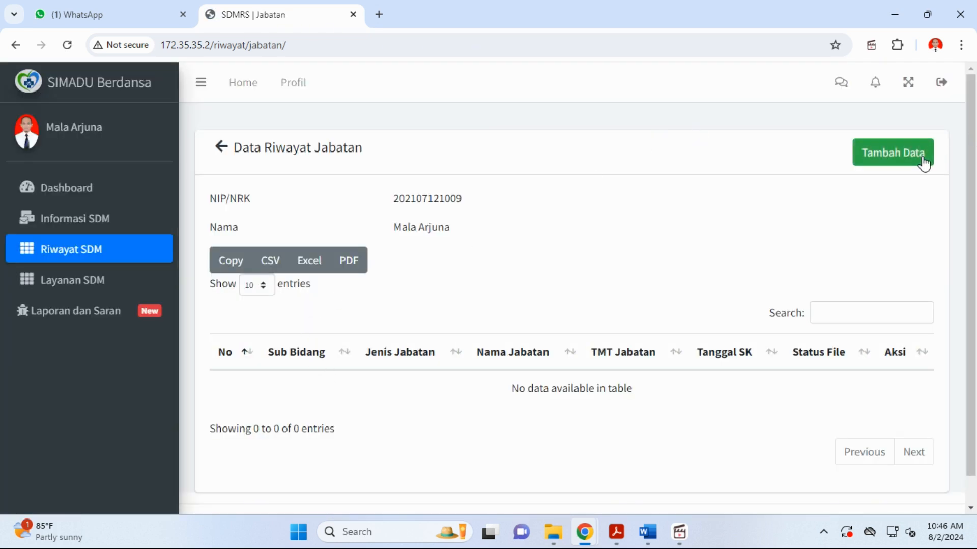
left_click(891, 155)
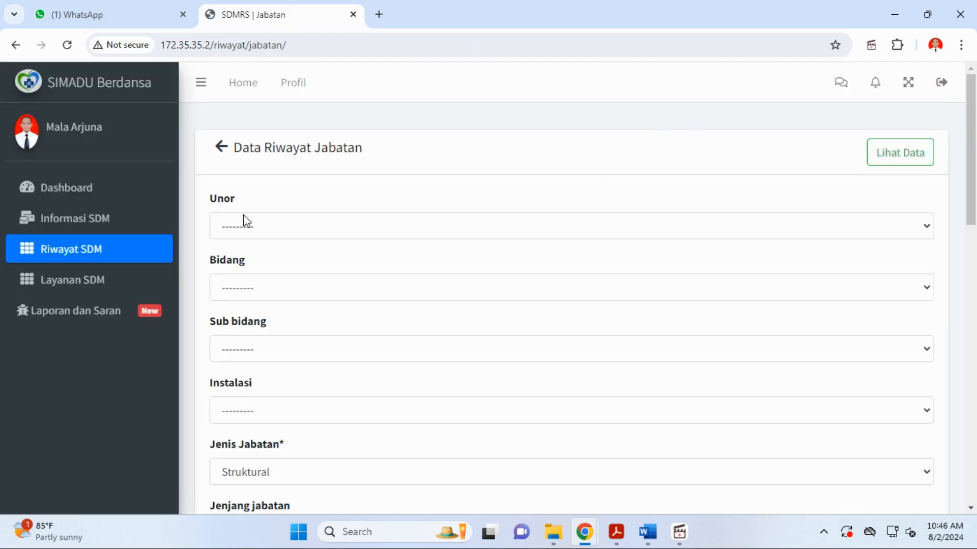
- Set Unor to Rumah Sakit Mandalika Provinsi NTB and Bidang to Bagian Tata Usaha in the position record
left_click(284, 230)
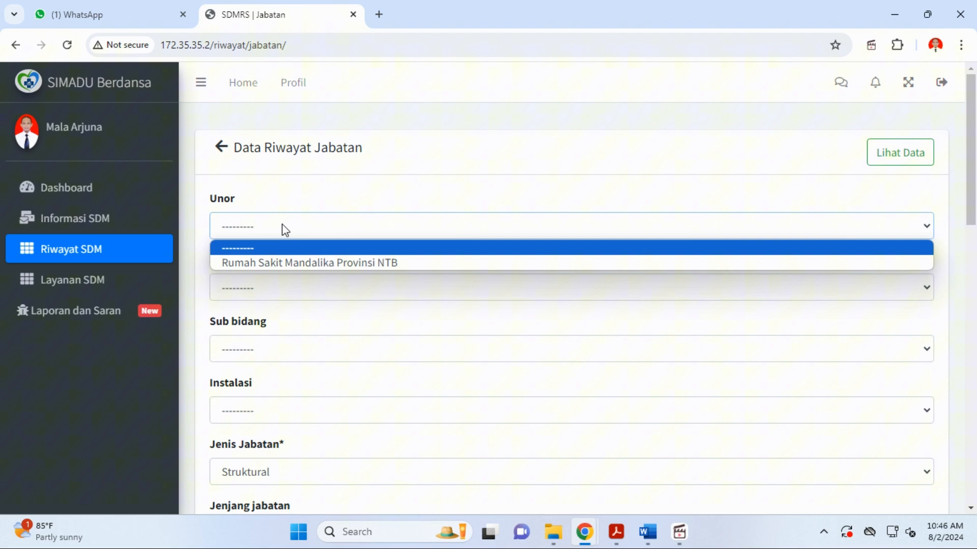
left_click(298, 264)
left_click(284, 288)
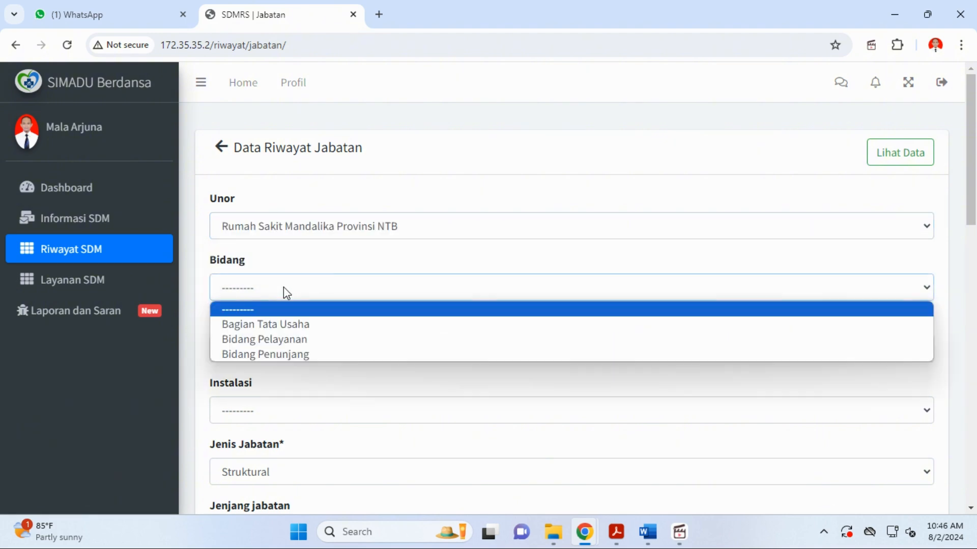
left_click(291, 326)
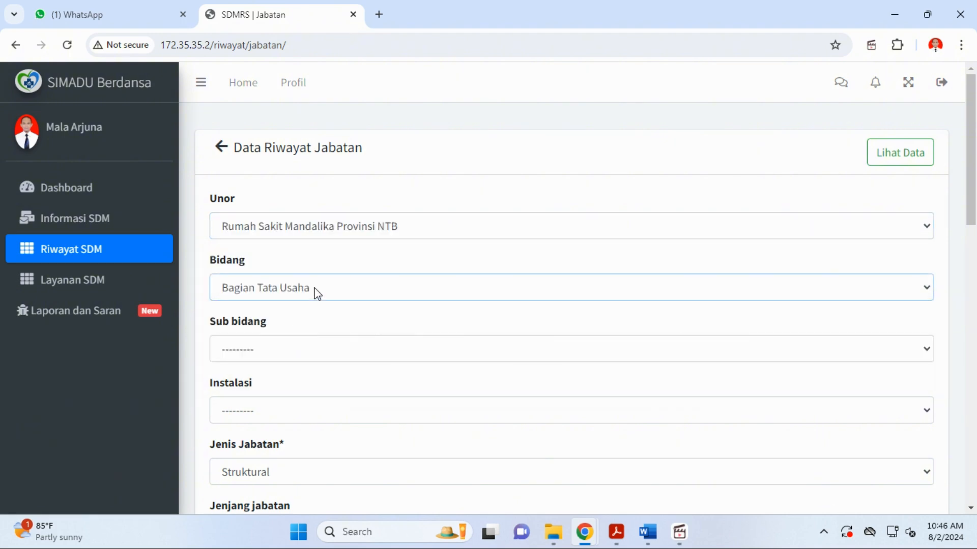
- Try Bidang Pelayanan and Bidang Penunjang as the Bidang, and return it to Bagian Tata Usaha
left_click(316, 289)
left_click(301, 339)
left_click(304, 288)
left_click(284, 354)
left_click(326, 289)
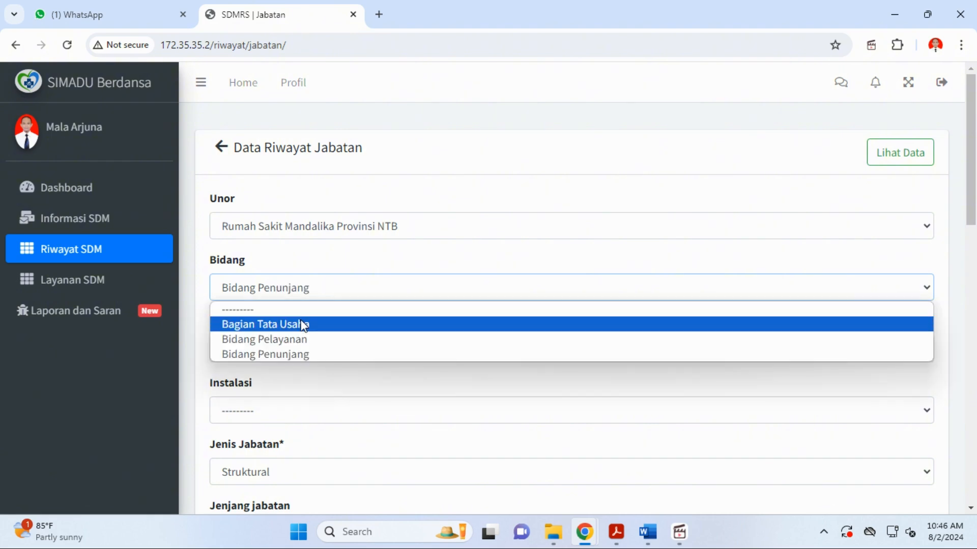
left_click(305, 325)
- Set Sub bidang to Sub Bagian Umum dan SDM and Instalasi to Subbagian Umum
scroll(331, 334, "down", 2)
scroll(330, 334, "down", 1)
left_click(300, 209)
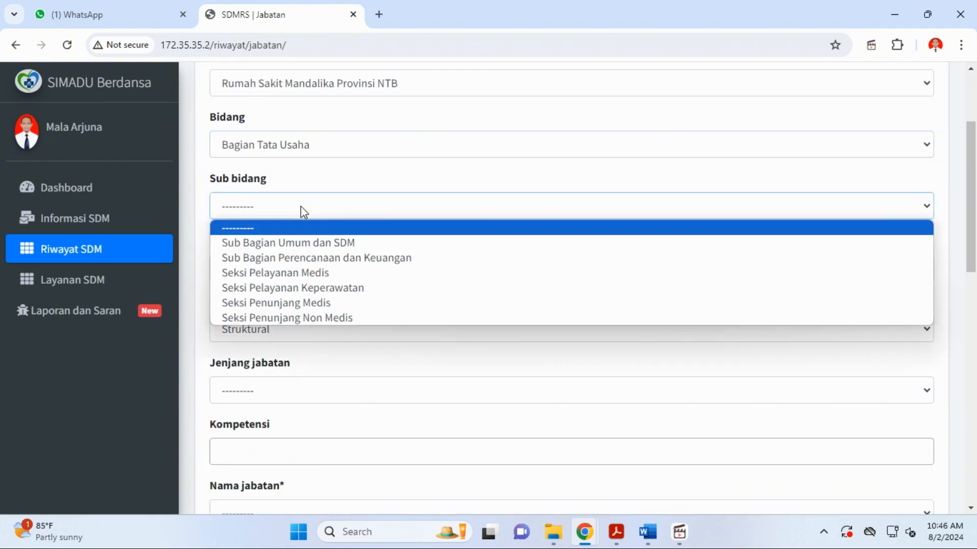
left_click(299, 244)
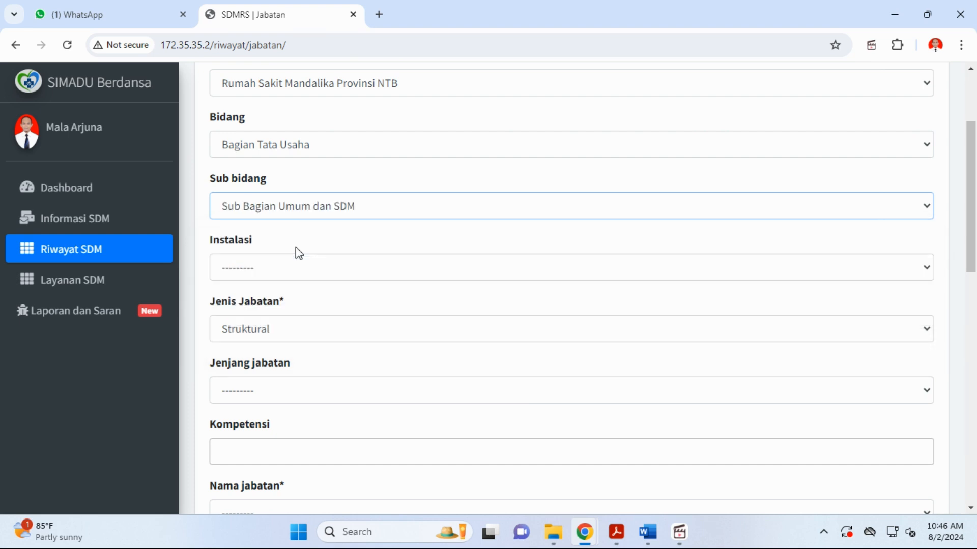
left_click(285, 277)
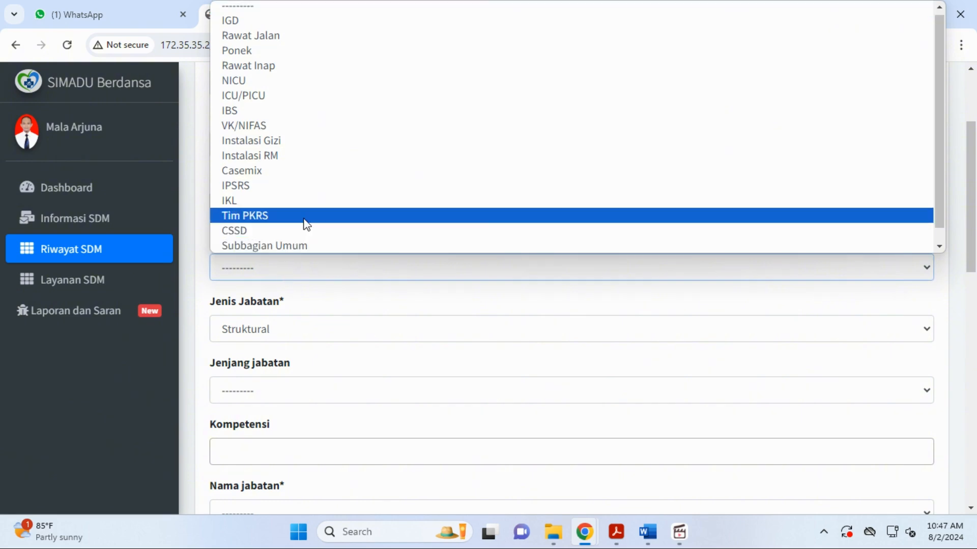
scroll(303, 221, "down", 1)
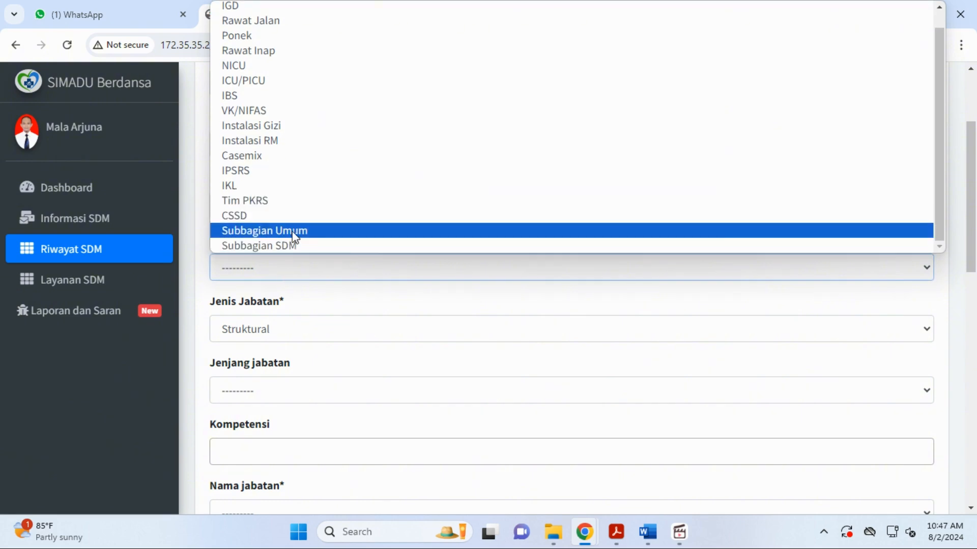
left_click(291, 231)
- Set Jenis Jabatan to Pelaksana and Jenjang jabatan to Ahli Pertama, leaving Kompetensi empty
left_click(308, 335)
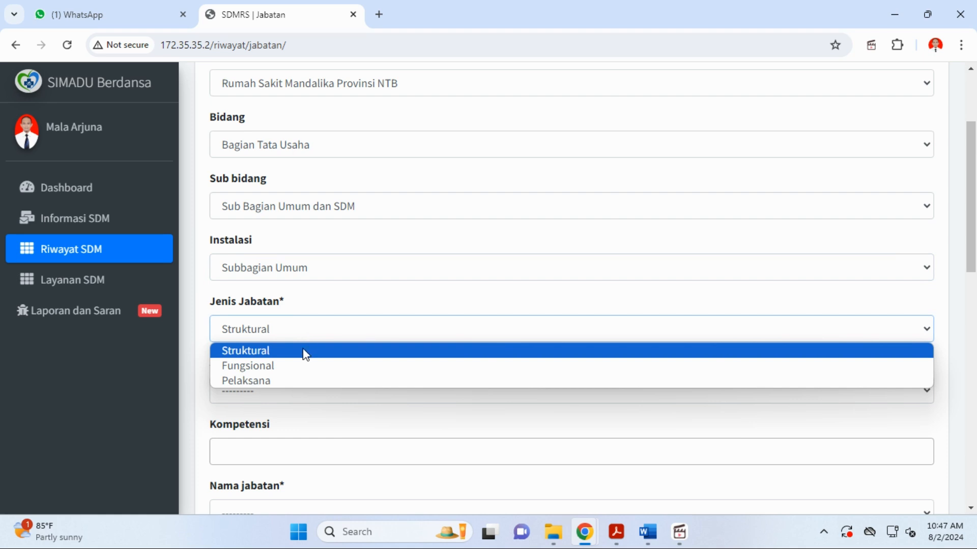
left_click(292, 380)
scroll(292, 381, "down", 3)
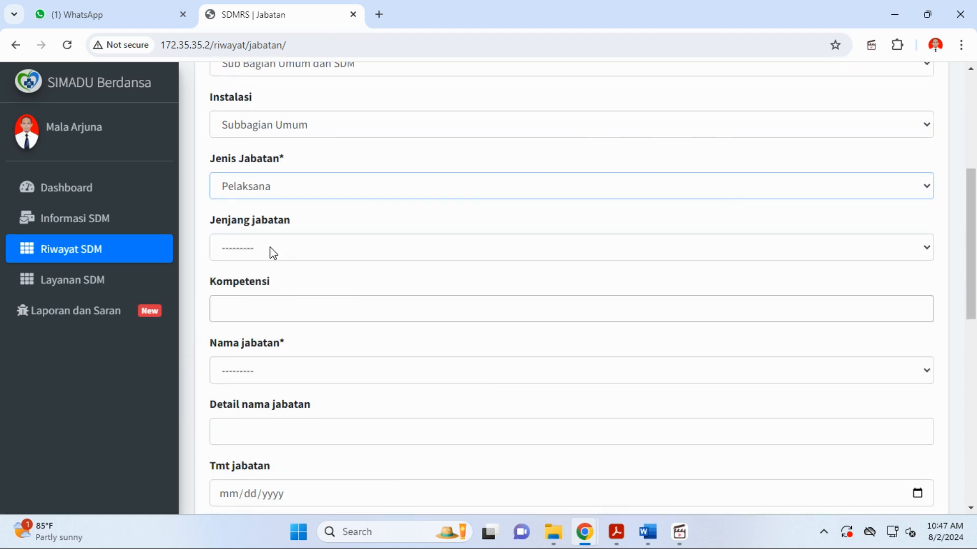
left_click(273, 250)
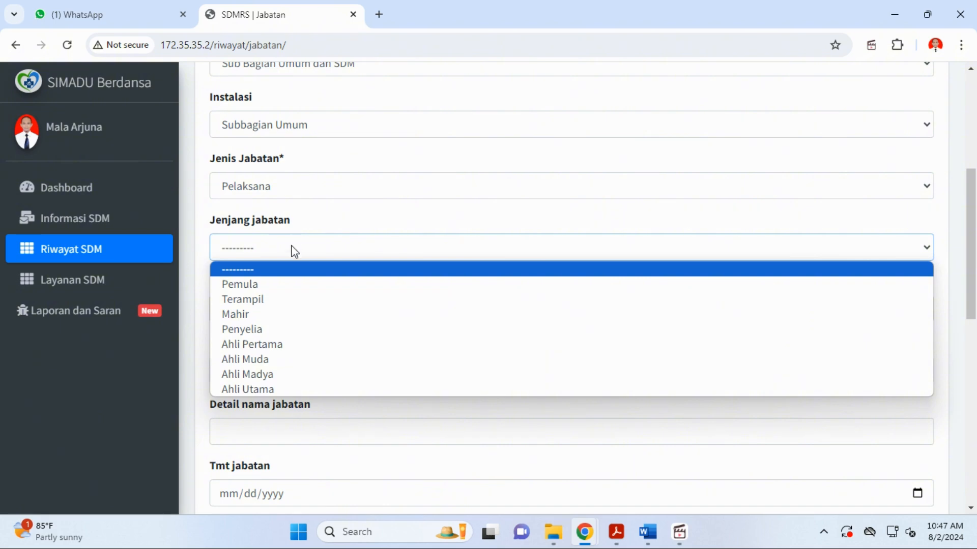
left_click(275, 345)
left_click(280, 306)
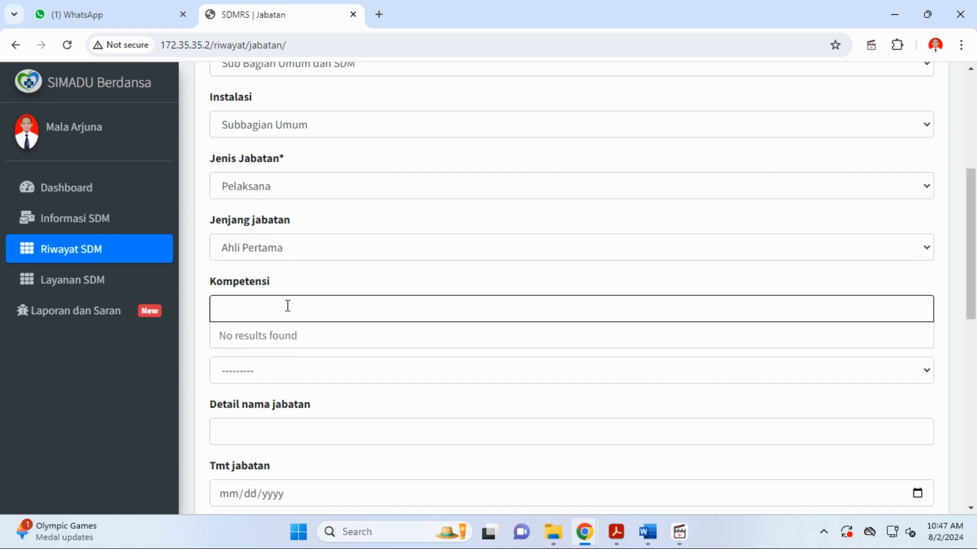
left_click(327, 283)
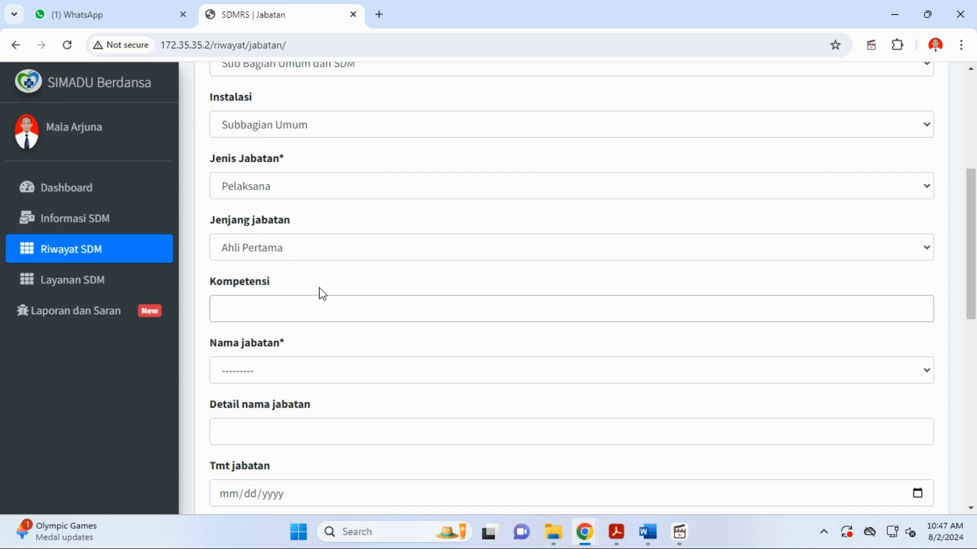
- Set Nama jabatan to IT and leave Detail nama jabatan empty
left_click(285, 373)
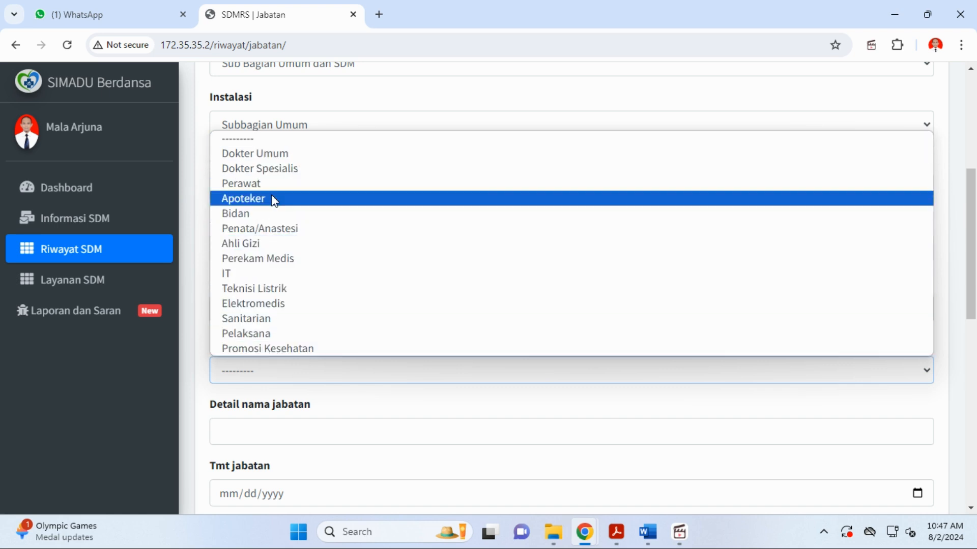
left_click(203, 172)
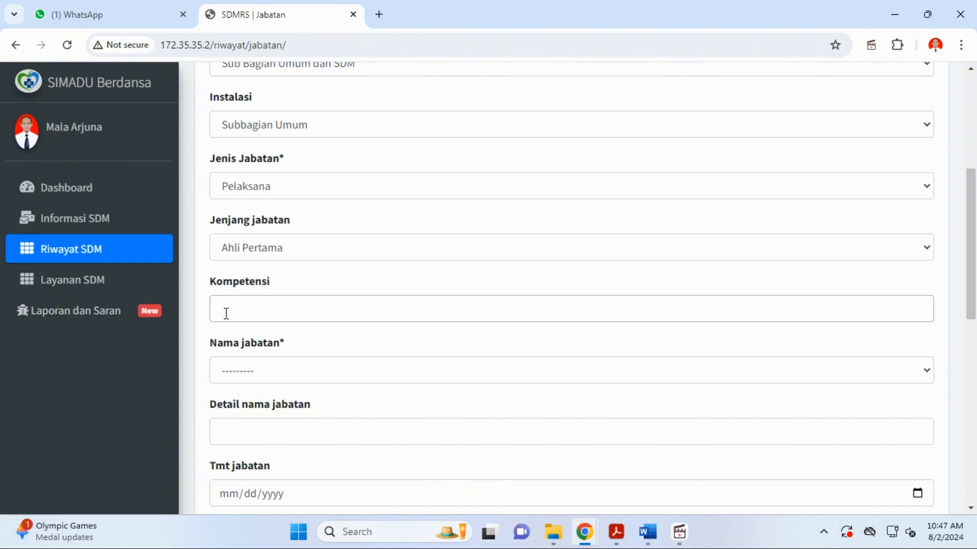
left_click(273, 371)
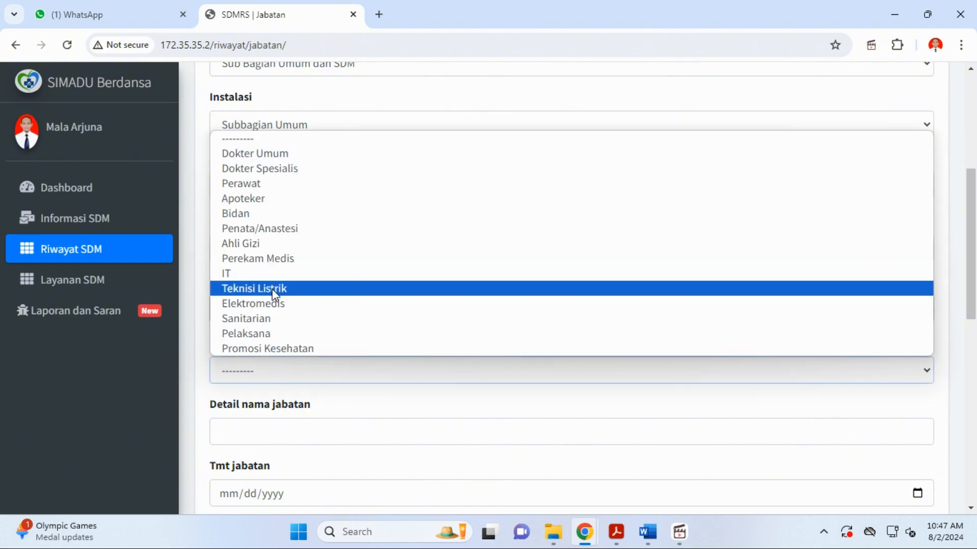
left_click(251, 278)
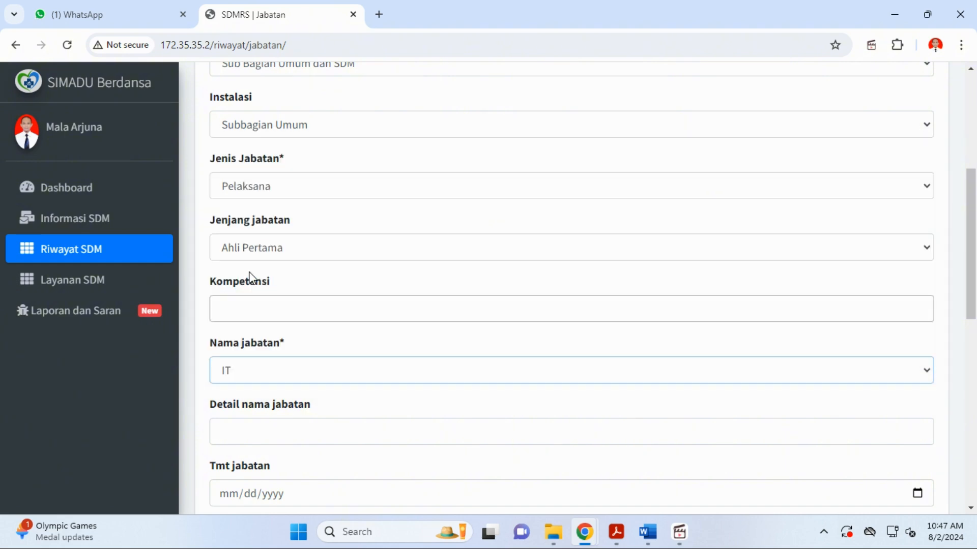
scroll(255, 377, "down", 3)
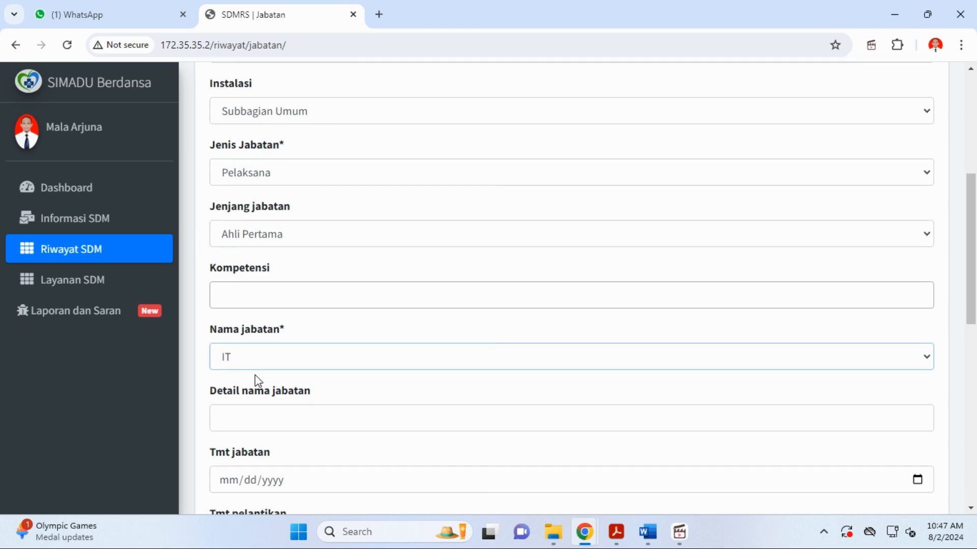
left_click(280, 288)
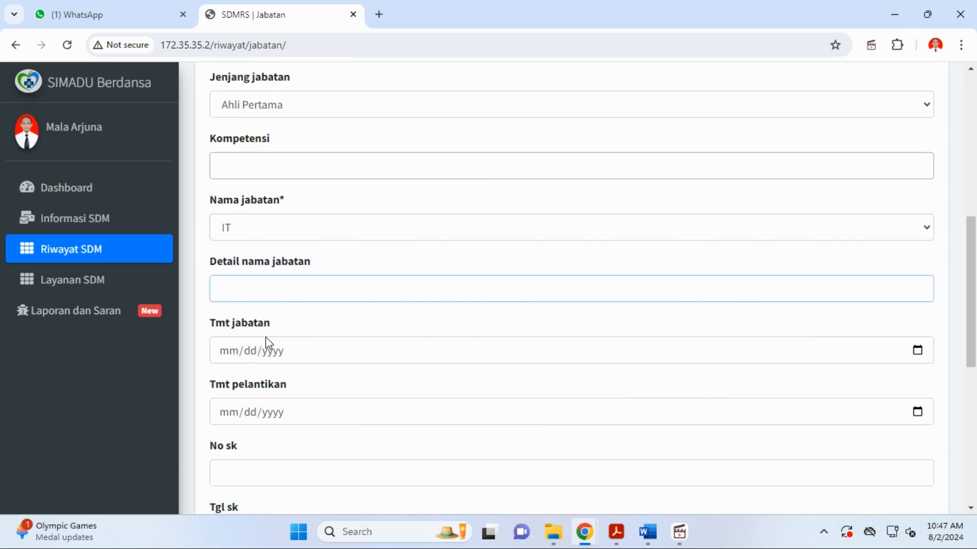
- Set the Tmt jabatan date of the position record to 06/06/2023
left_click(273, 350)
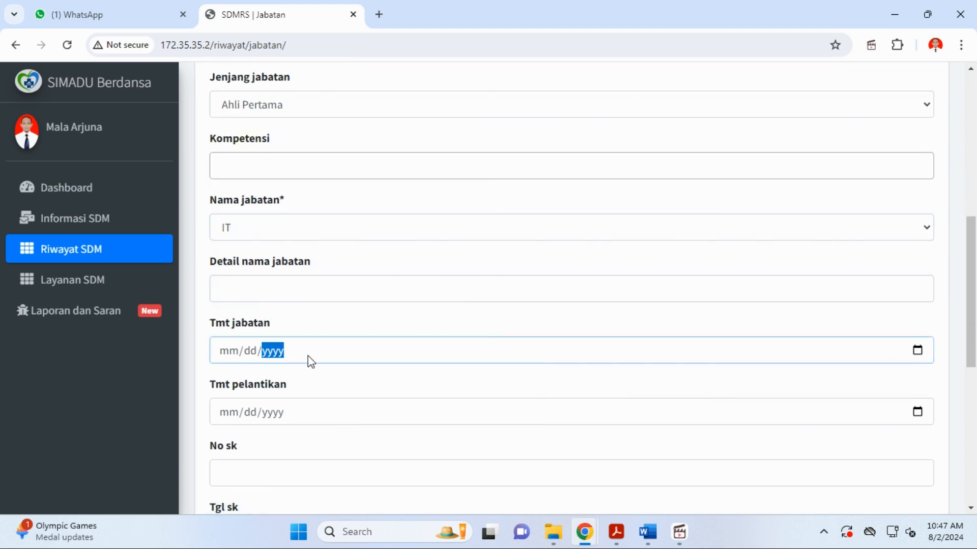
left_click(921, 357)
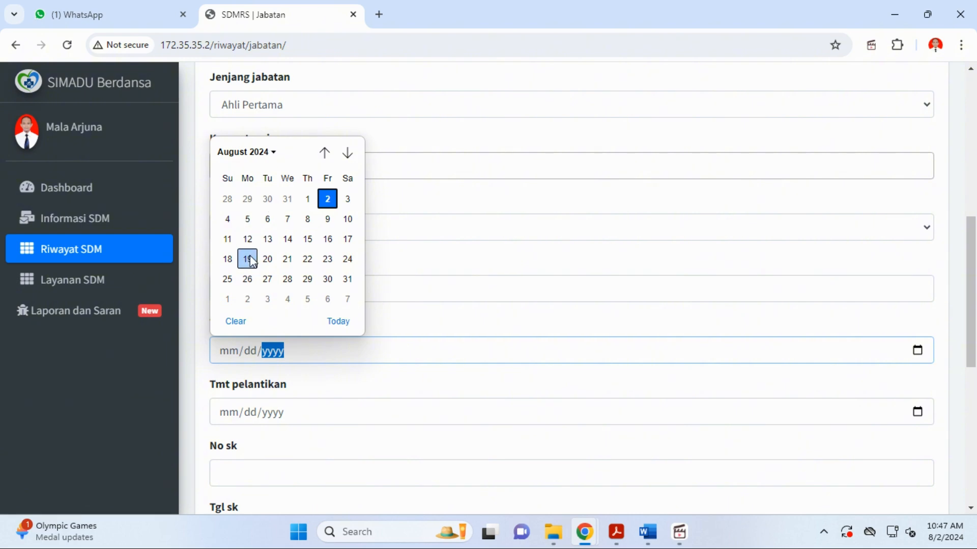
left_click(261, 153)
scroll(246, 192, "up", 1)
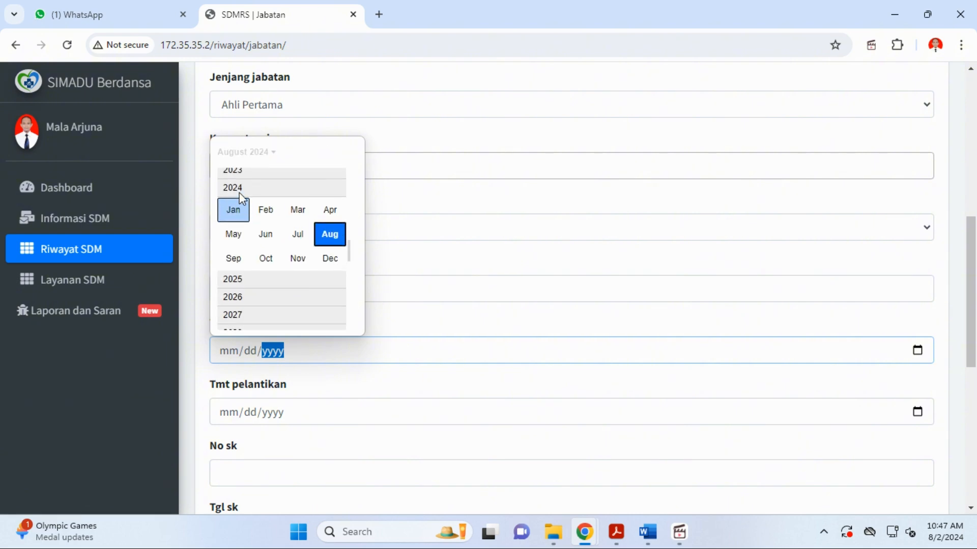
left_click(237, 178)
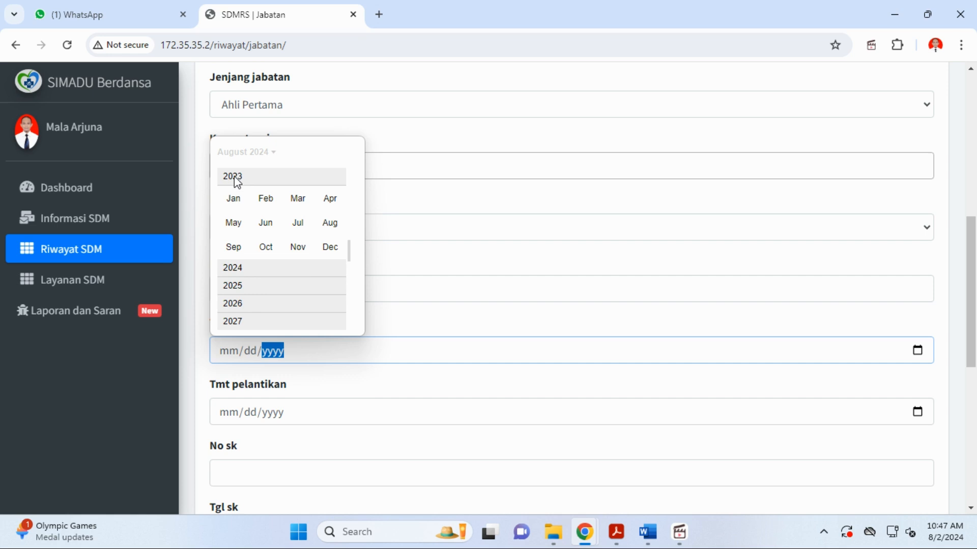
left_click(265, 222)
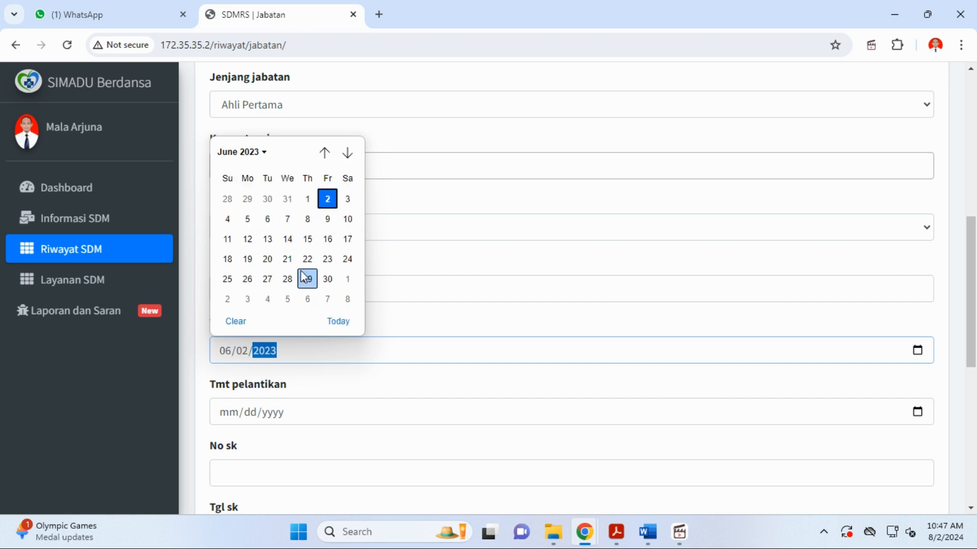
left_click(268, 218)
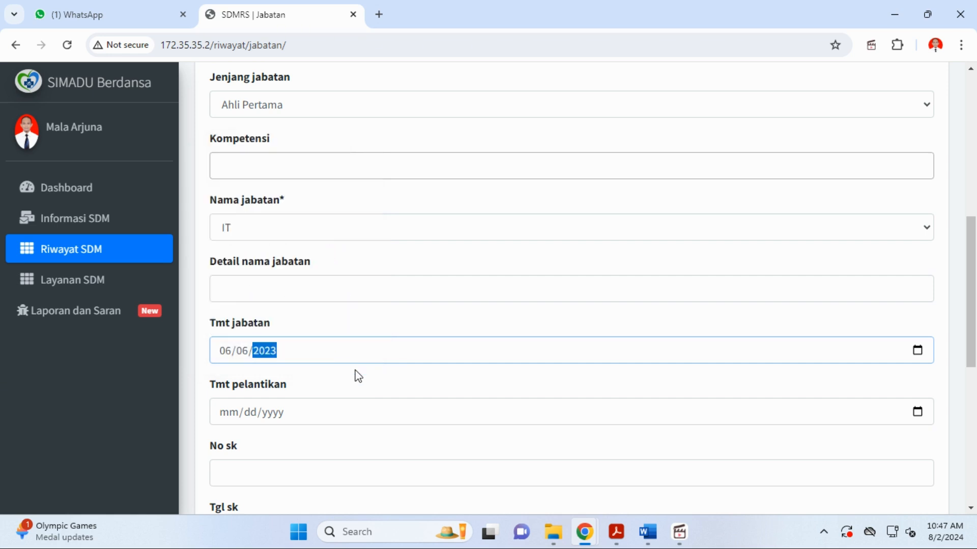
- Set the Tmt pelantikan date of the position record to 06/14/2023
scroll(356, 373, "down", 1)
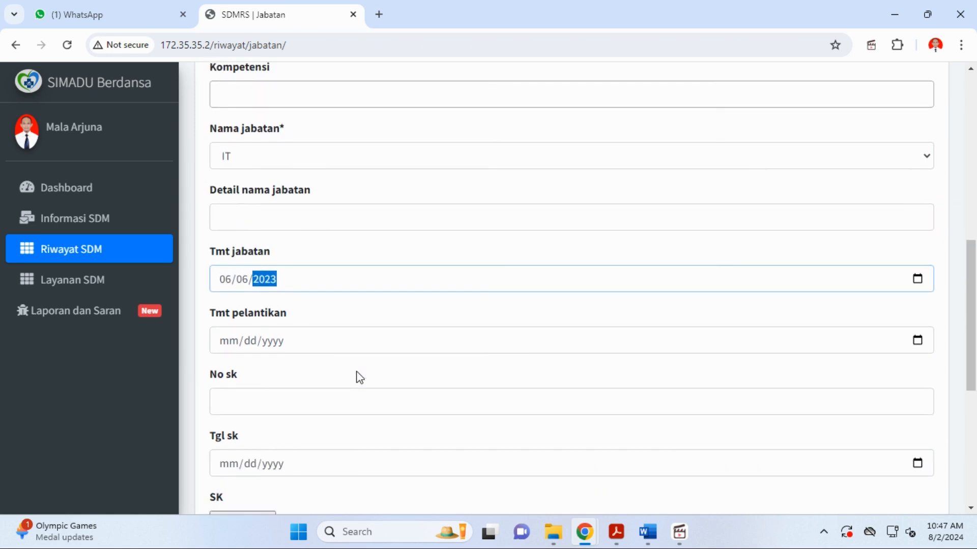
left_click(916, 341)
left_click(265, 146)
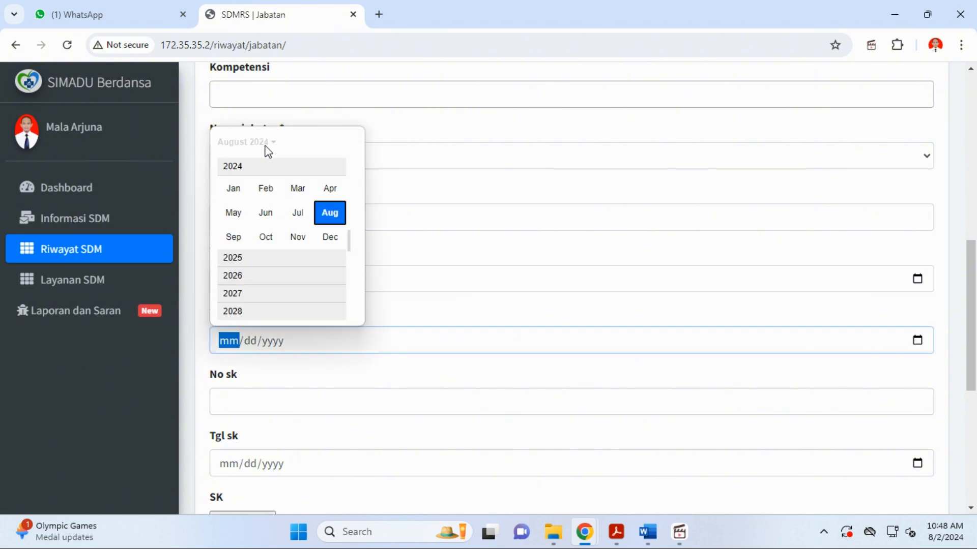
scroll(235, 208, "up", 1)
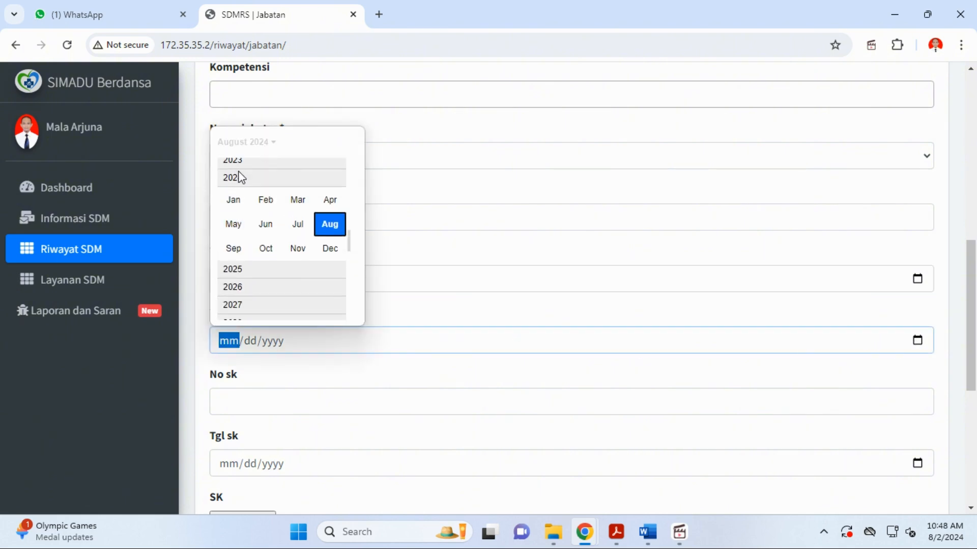
scroll(239, 177, "up", 1)
left_click(239, 174)
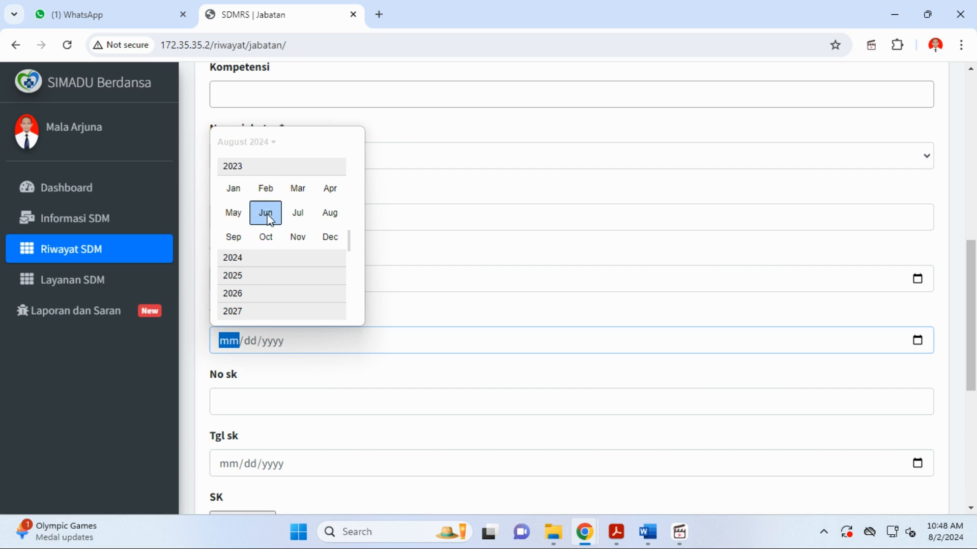
left_click(265, 211)
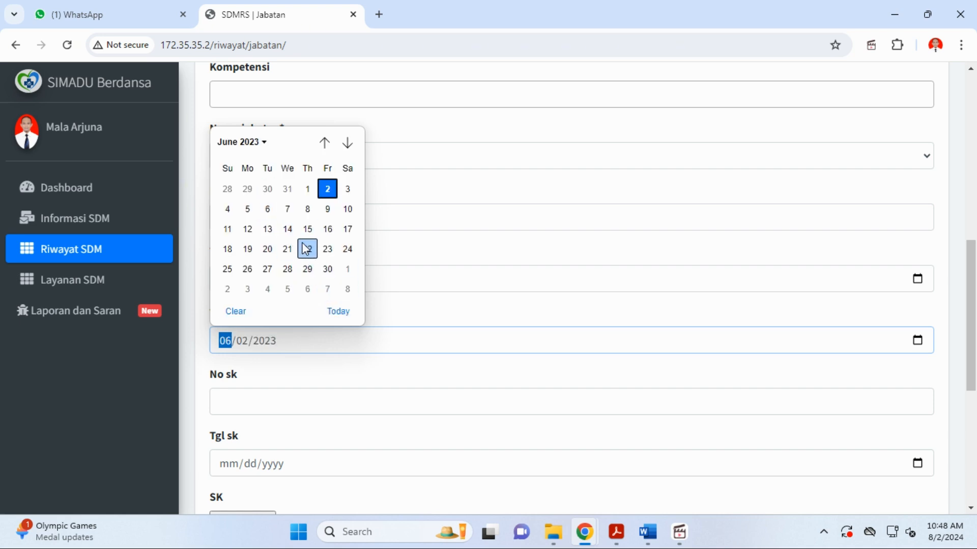
left_click(288, 230)
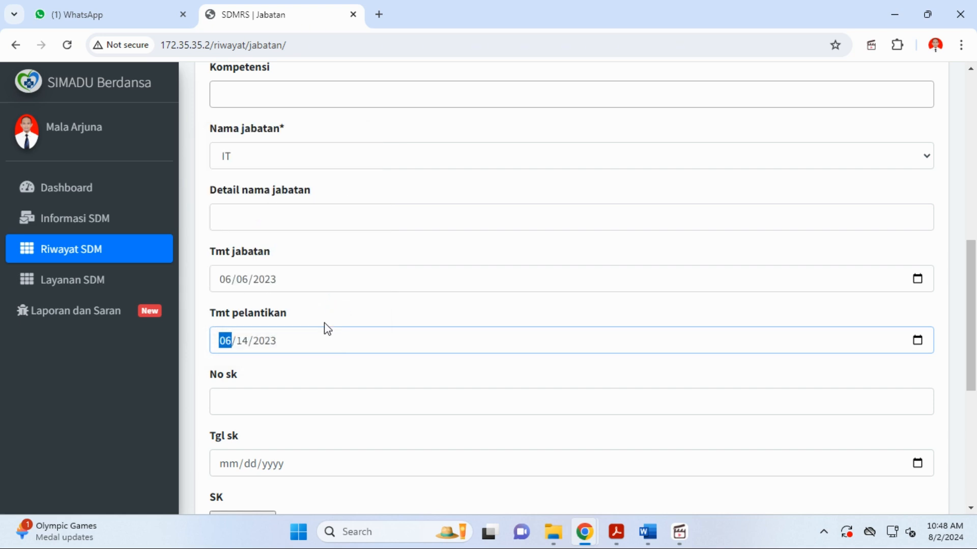
- Enter FGDFDSSD as the No sk of the position record
scroll(325, 328, "down", 3)
left_click(271, 262)
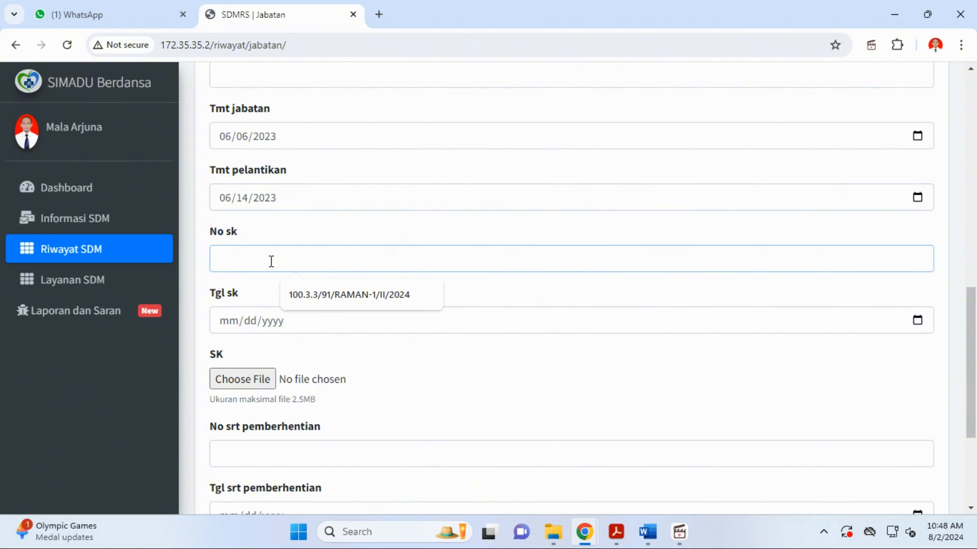
type("FGDFDSSD")
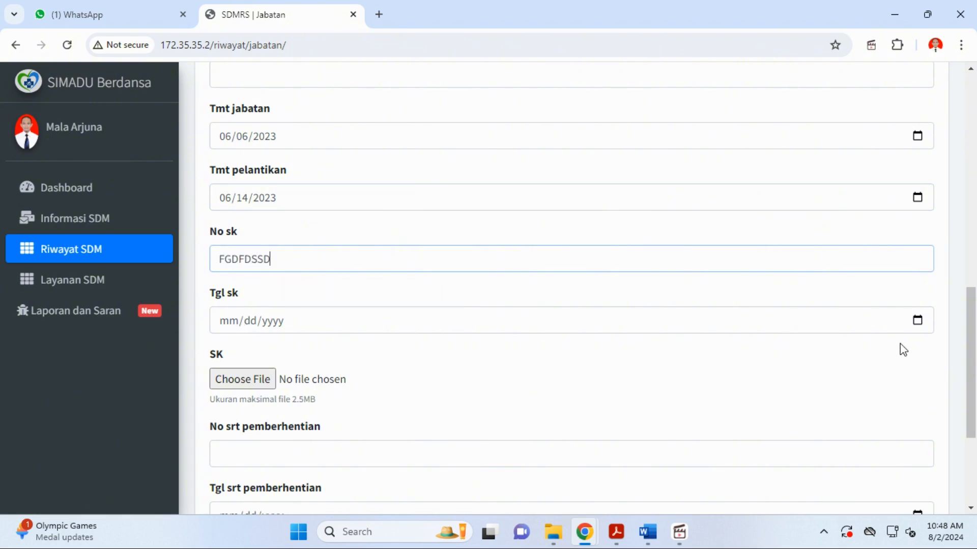
- Set the Tgl sk date of the position record to 06/14/2023
left_click(918, 320)
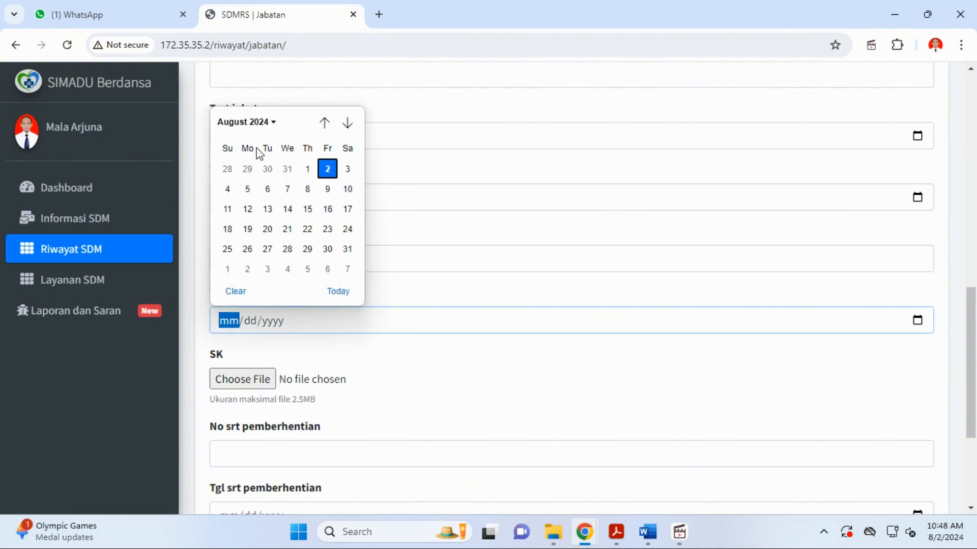
left_click(254, 122)
scroll(255, 135, "up", 1)
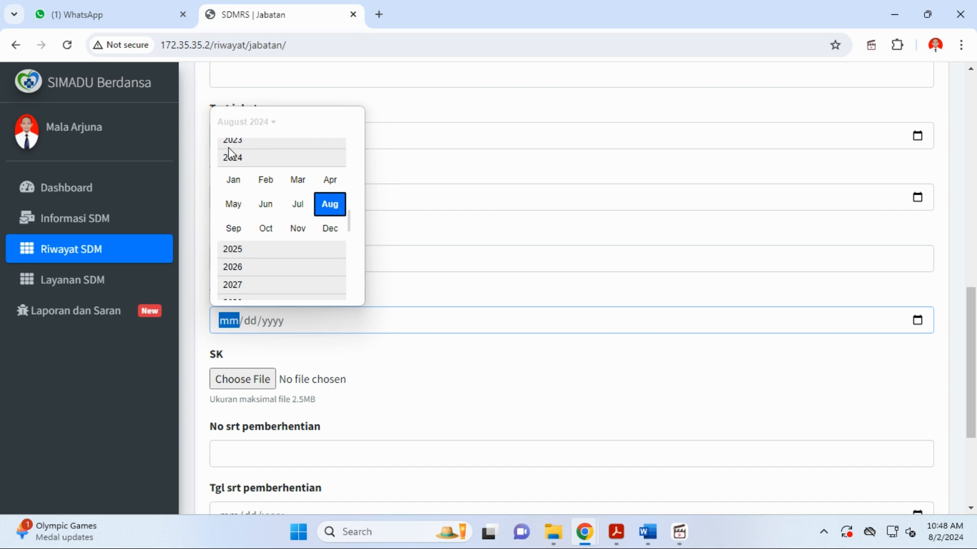
left_click(239, 145)
left_click(266, 192)
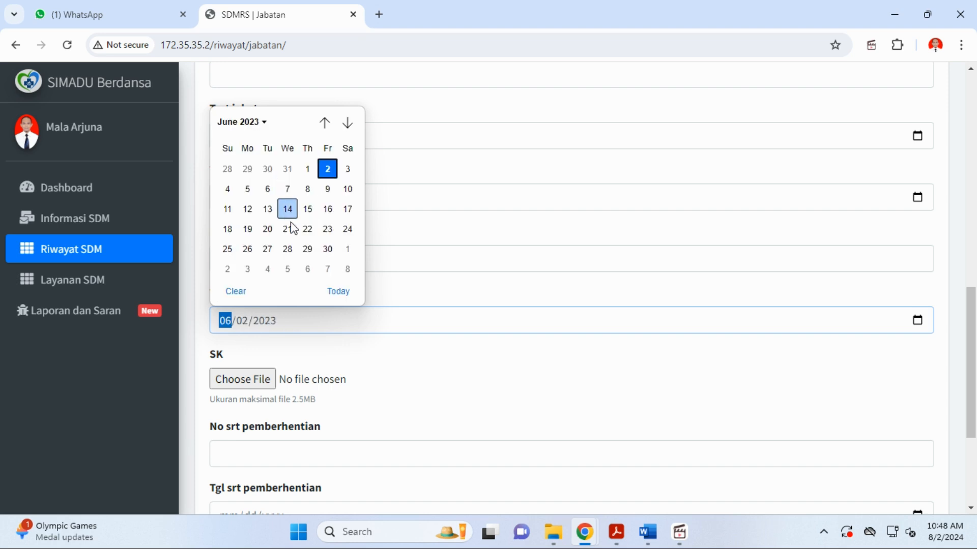
left_click(287, 209)
scroll(330, 342, "down", 3)
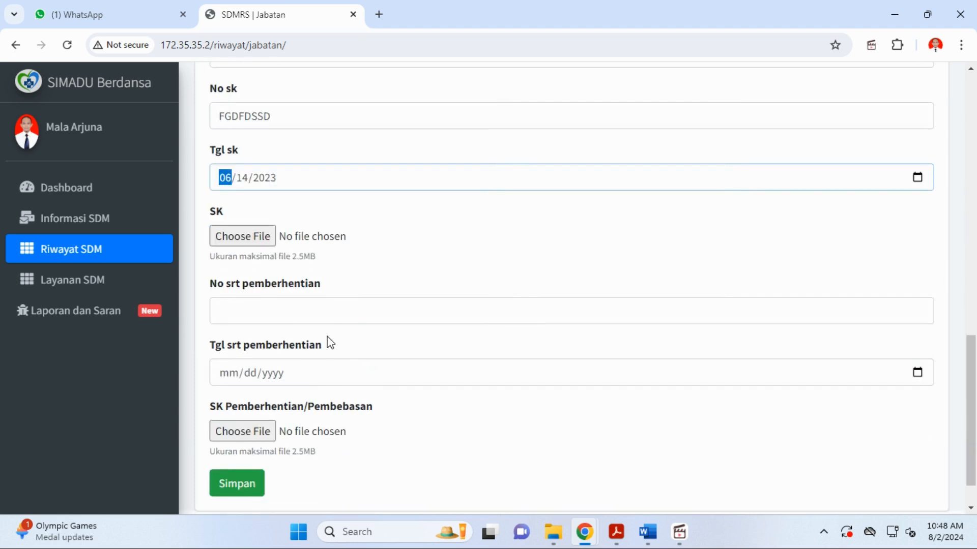
left_click(249, 238)
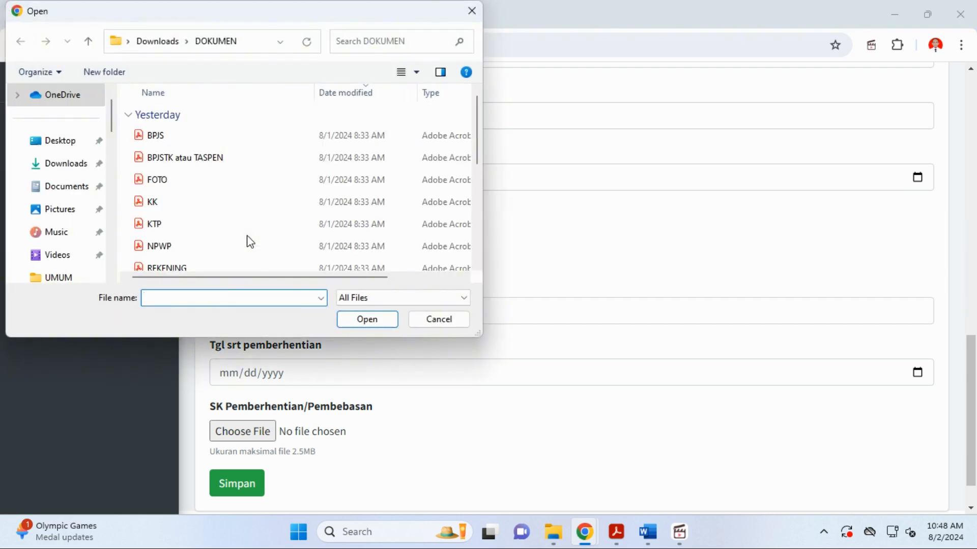
scroll(210, 238, "down", 2)
scroll(211, 238, "down", 3)
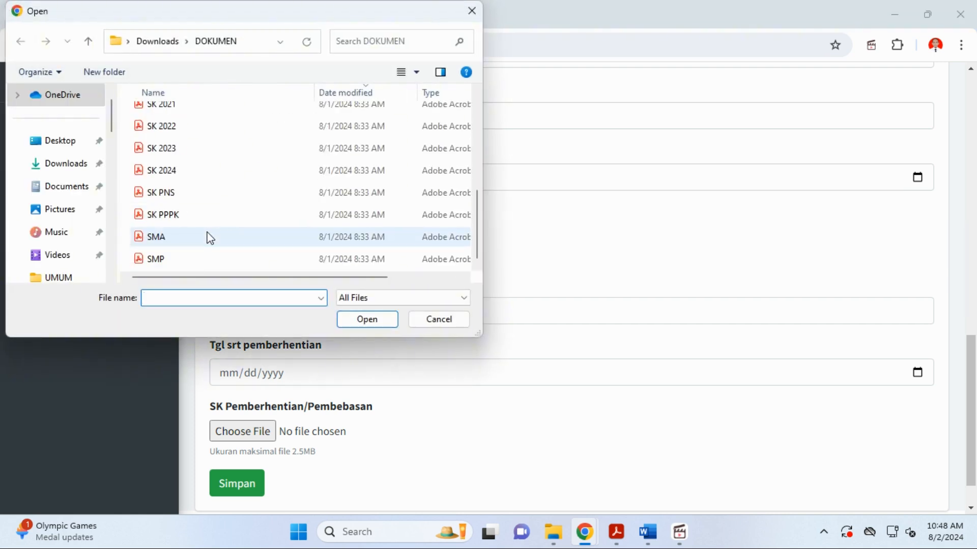
scroll(209, 236, "up", 1)
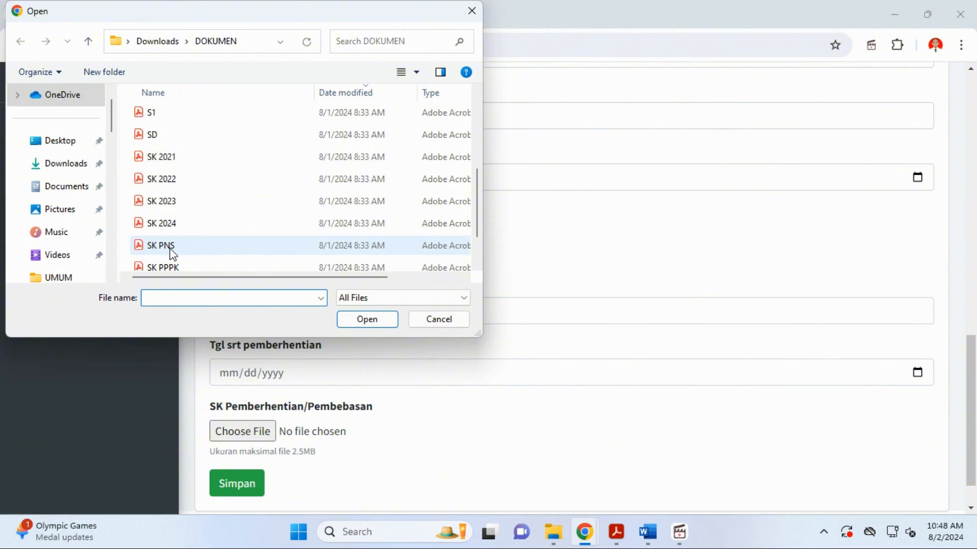
left_click(197, 246)
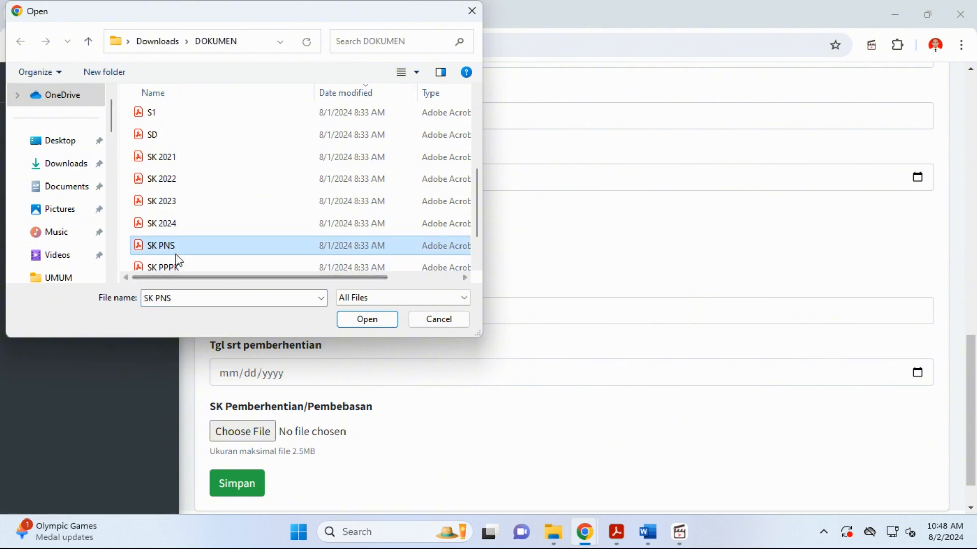
left_click(440, 322)
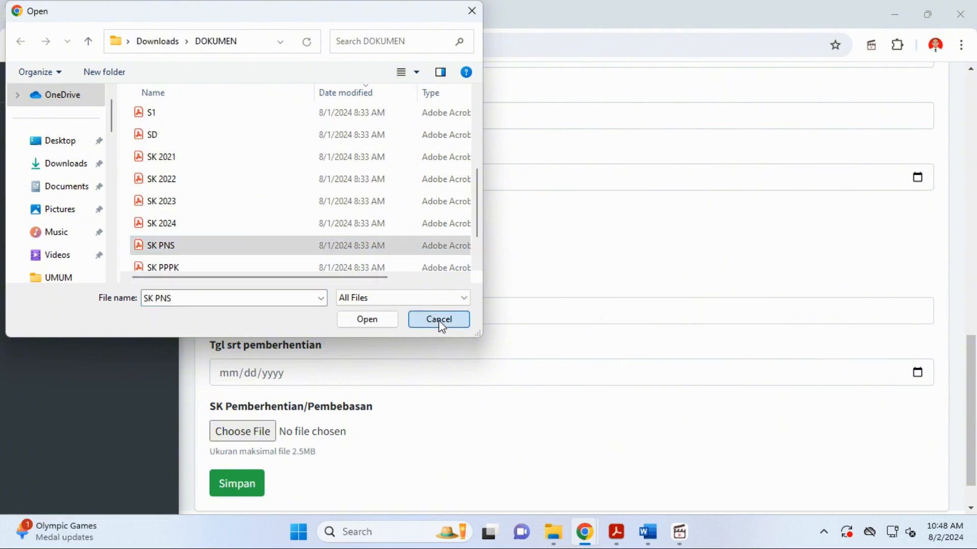
scroll(442, 415, "down", 1)
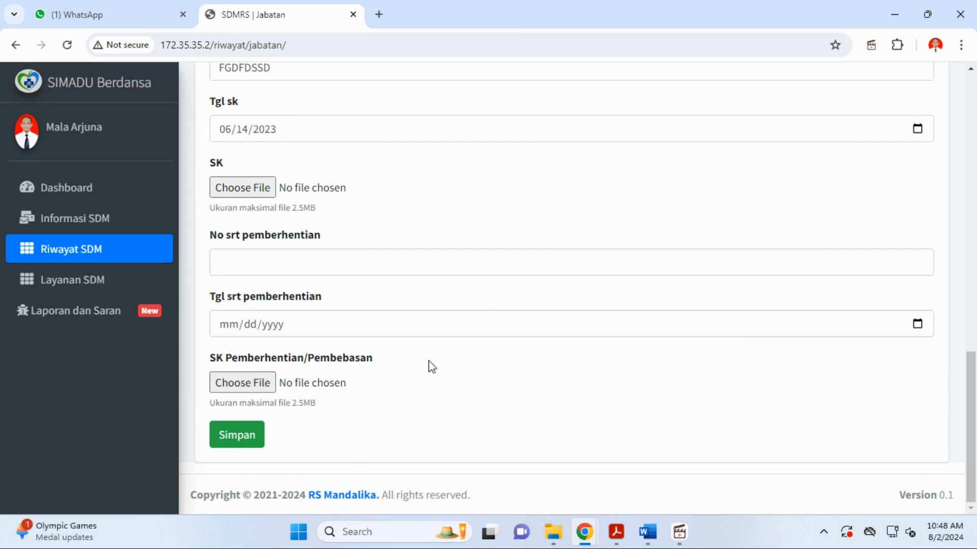
left_click(220, 437)
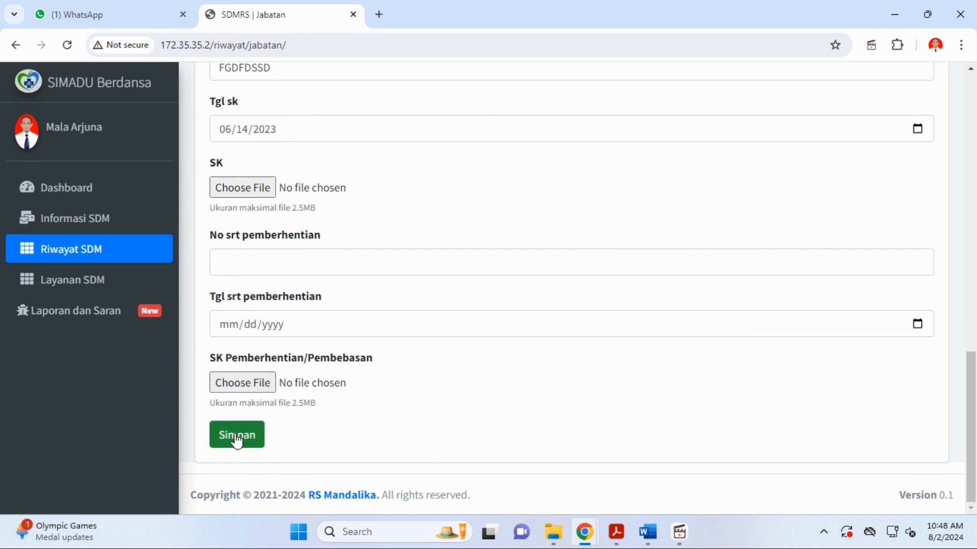
- Go to the Riwayat Pengangkatan records and open a blank form for adding an appointment record
left_click(100, 253)
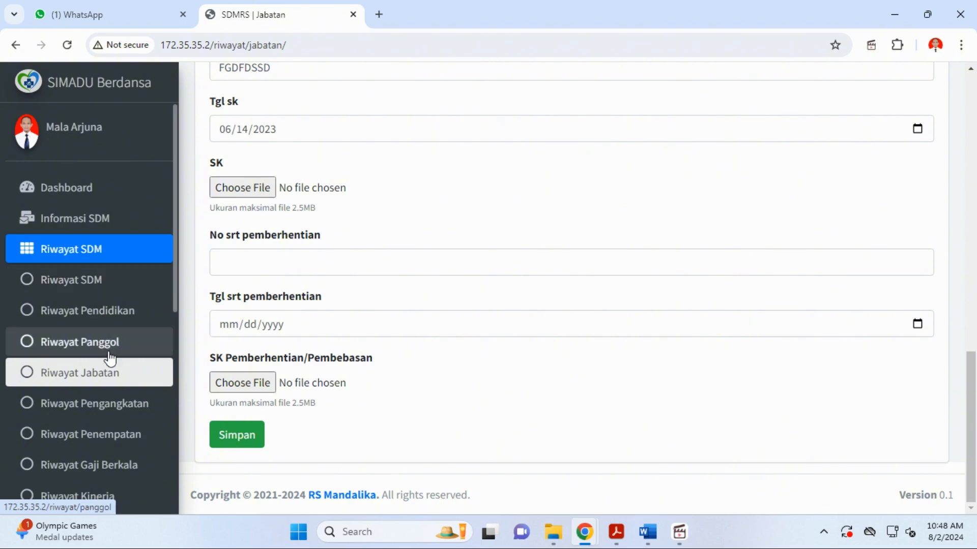
left_click(111, 415)
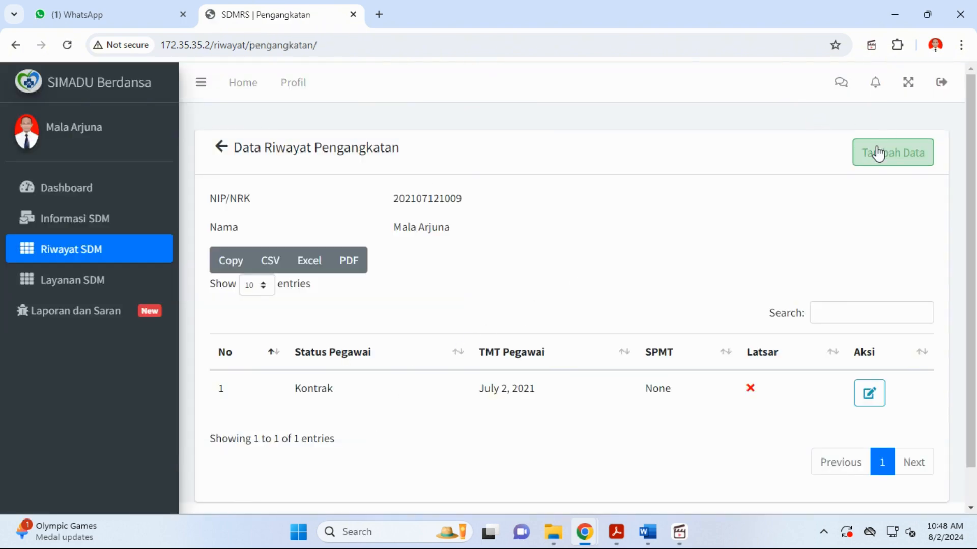
left_click(883, 160)
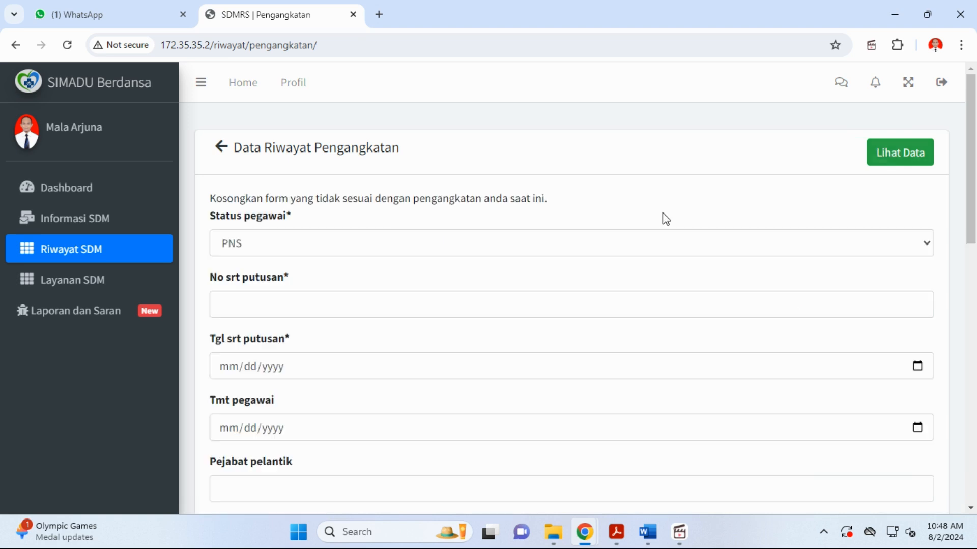
left_click(312, 249)
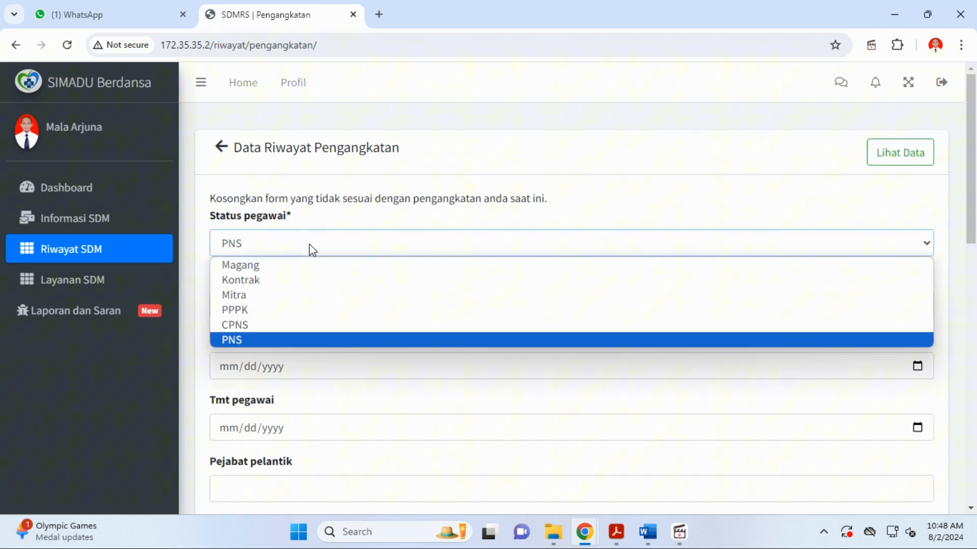
left_click(253, 311)
left_click(275, 241)
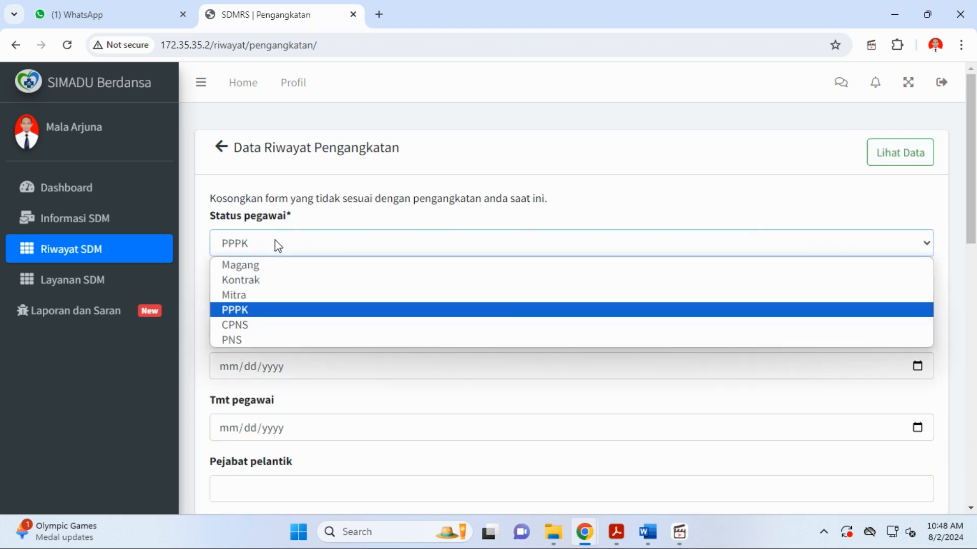
left_click(260, 341)
left_click(268, 252)
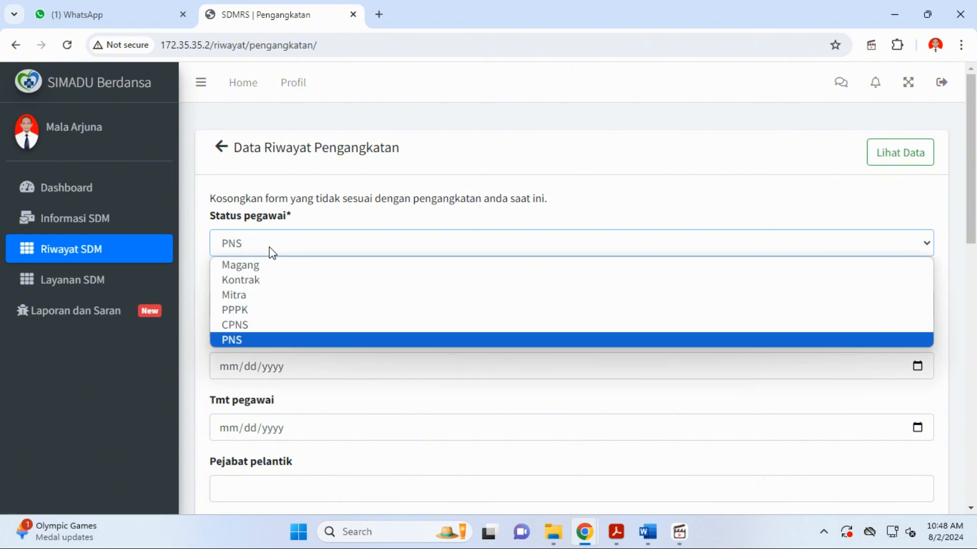
left_click(263, 283)
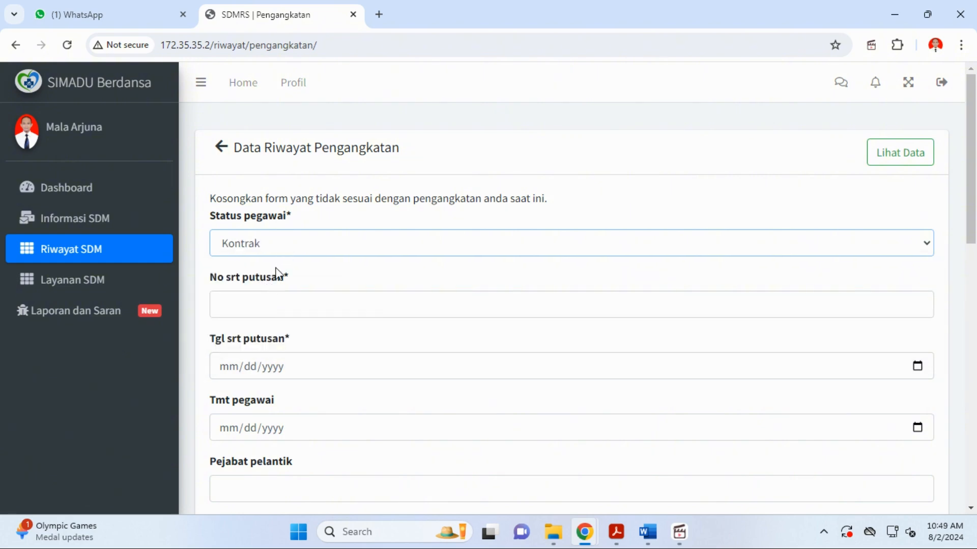
- Set the employee status (Status pegawai) to PPPK
left_click(280, 243)
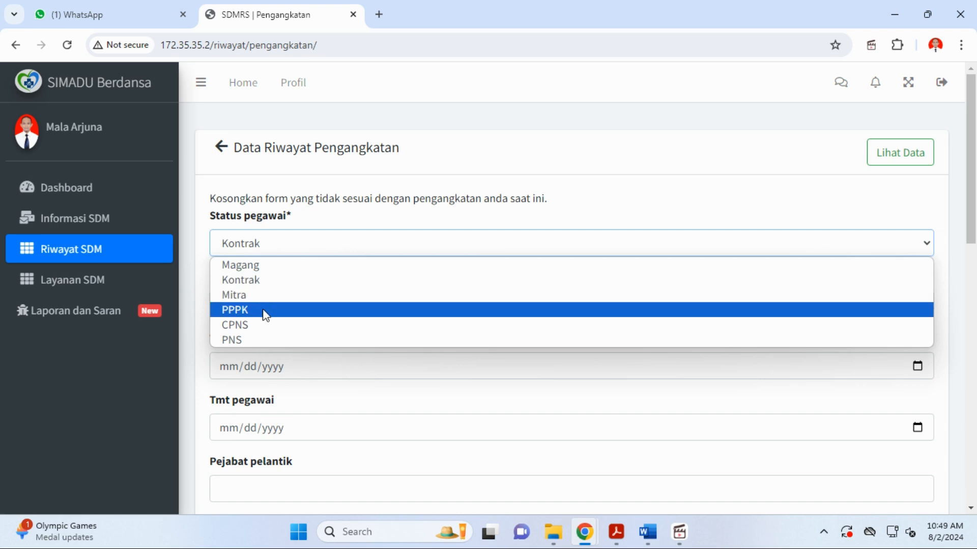
left_click(264, 310)
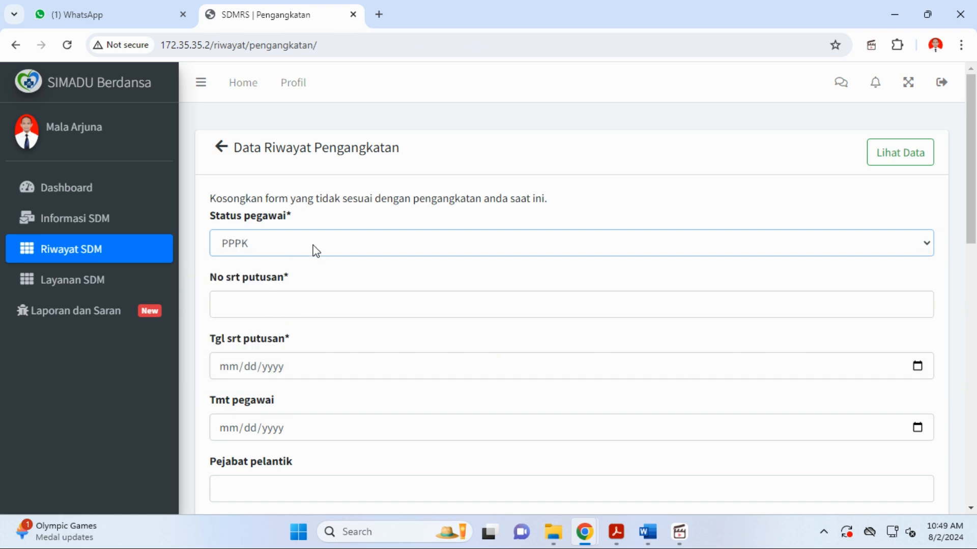
left_click(322, 305)
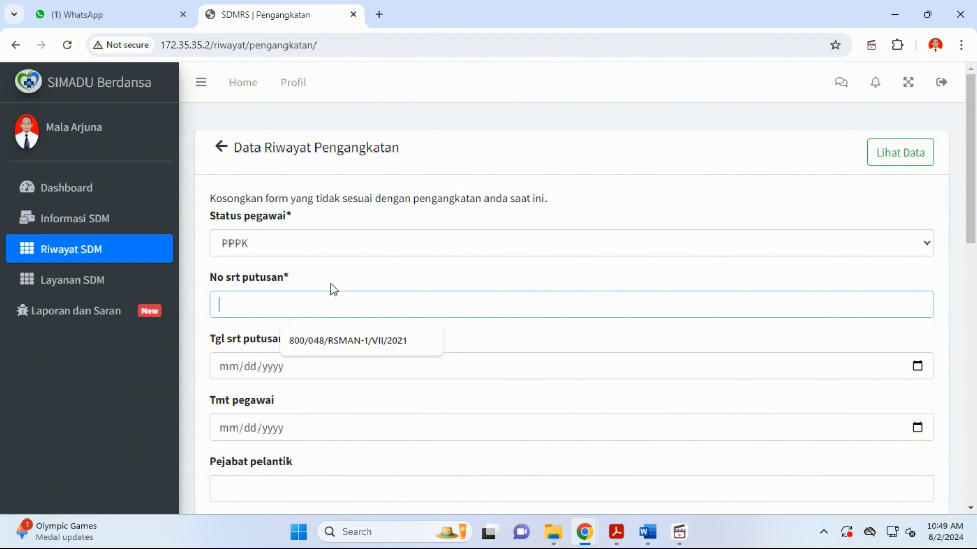
left_click(327, 340)
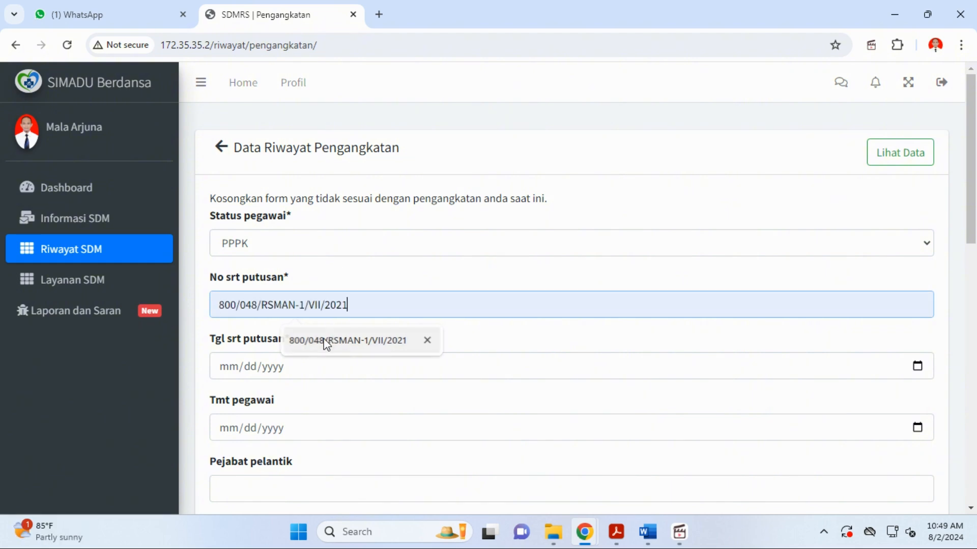
left_click(333, 278)
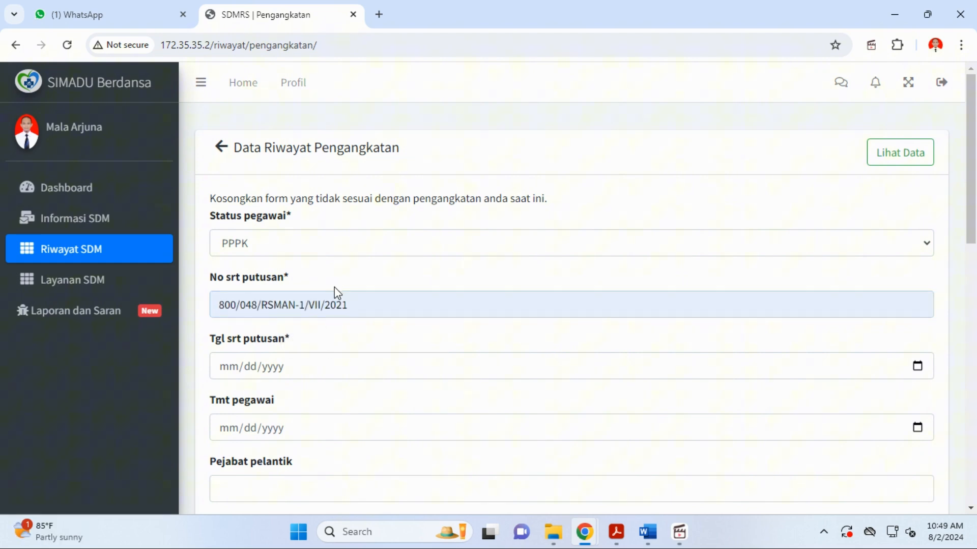
- Replace the decision letter number (No srt putusan) with DFGFGDFGDG
left_click(379, 302)
key("BackSpace")
key("BackSpace")
key("BackSpace")
key("BackSpace")
key("BackSpace")
key("BackSpace")
key("BackSpace")
key("BackSpace")
key("BackSpace")
key("BackSpace")
key("BackSpace")
key("BackSpace")
key("BackSpace")
key("BackSpace")
key("BackSpace")
key("BackSpace")
key("BackSpace")
key("BackSpace")
key("BackSpace")
key("BackSpace")
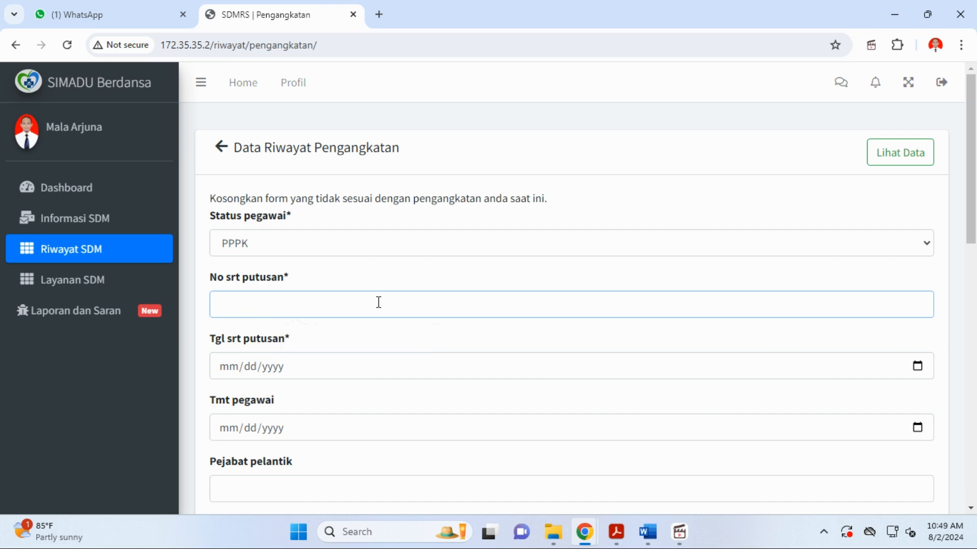
type("DFGFGDFGDG")
- Set the decision letter date (Tgl srt putusan) to 04/01/2024
left_click(918, 367)
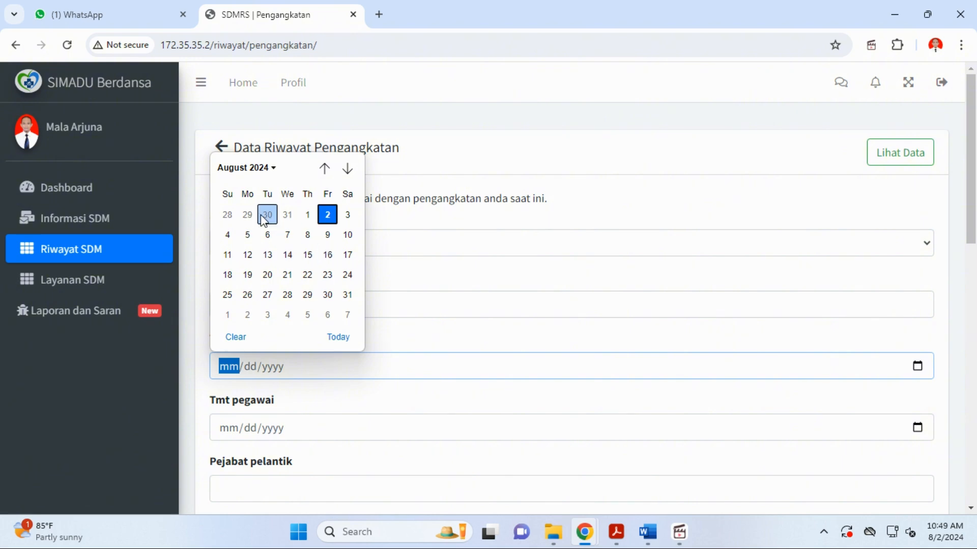
left_click(258, 170)
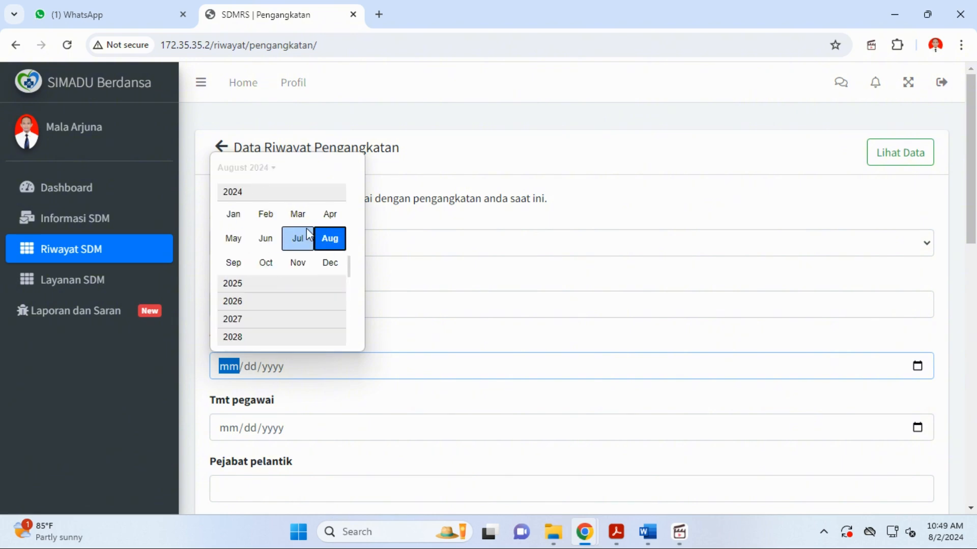
left_click(330, 215)
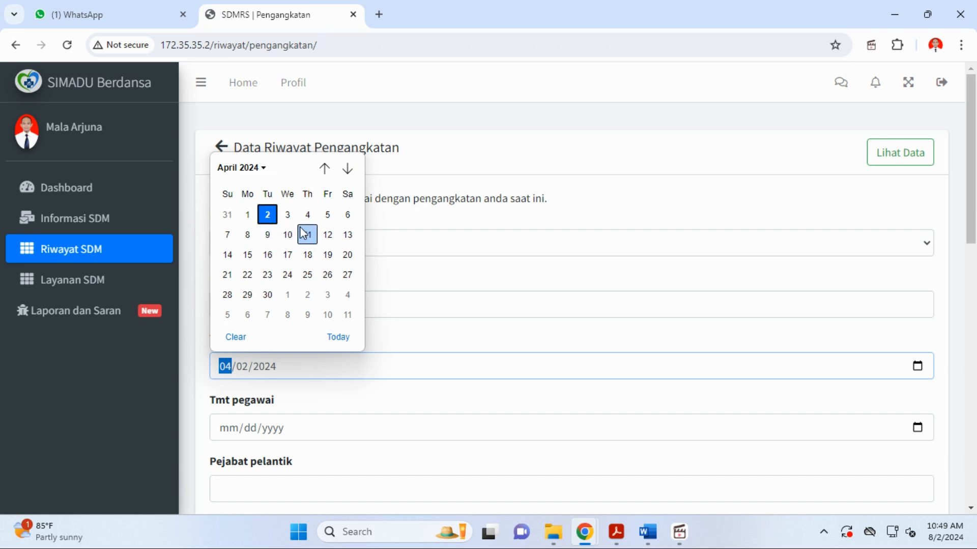
left_click(247, 215)
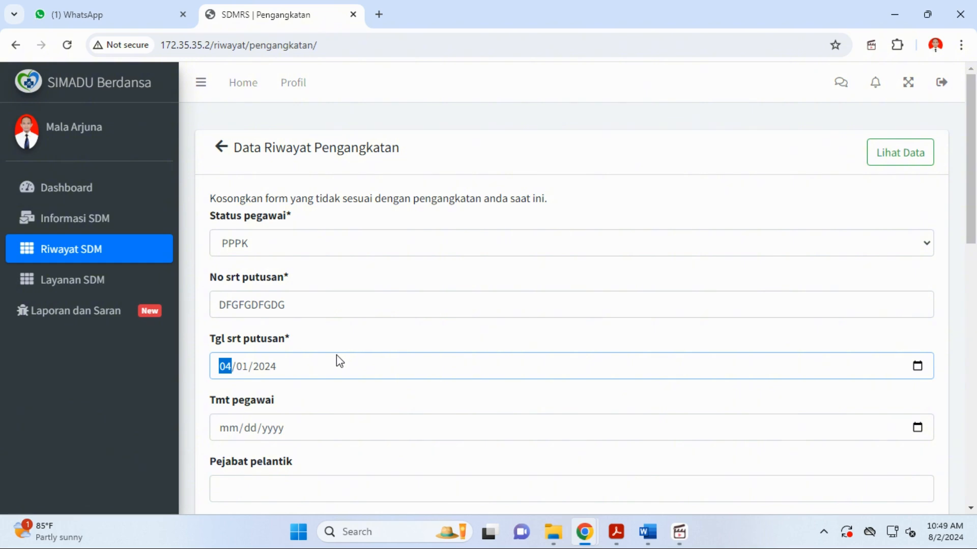
- Set the employee effective date (Tmt pegawai) to 05/14/2024
scroll(336, 361, "down", 1)
scroll(339, 361, "down", 1)
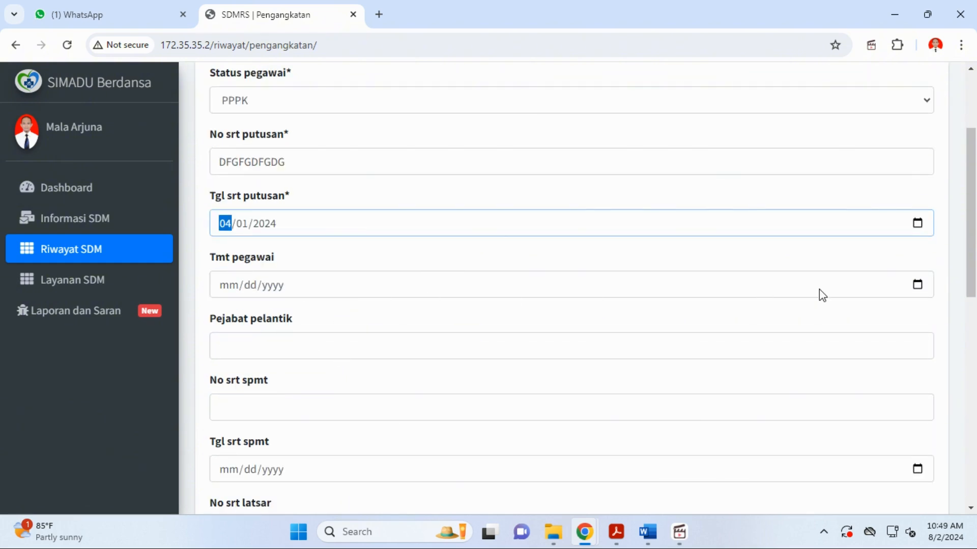
left_click(918, 286)
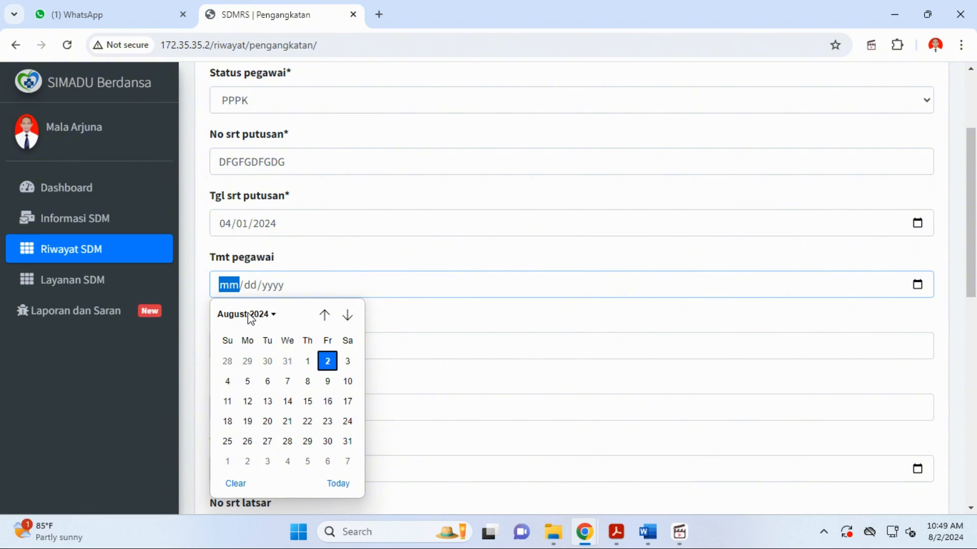
left_click(324, 315)
left_click(324, 315)
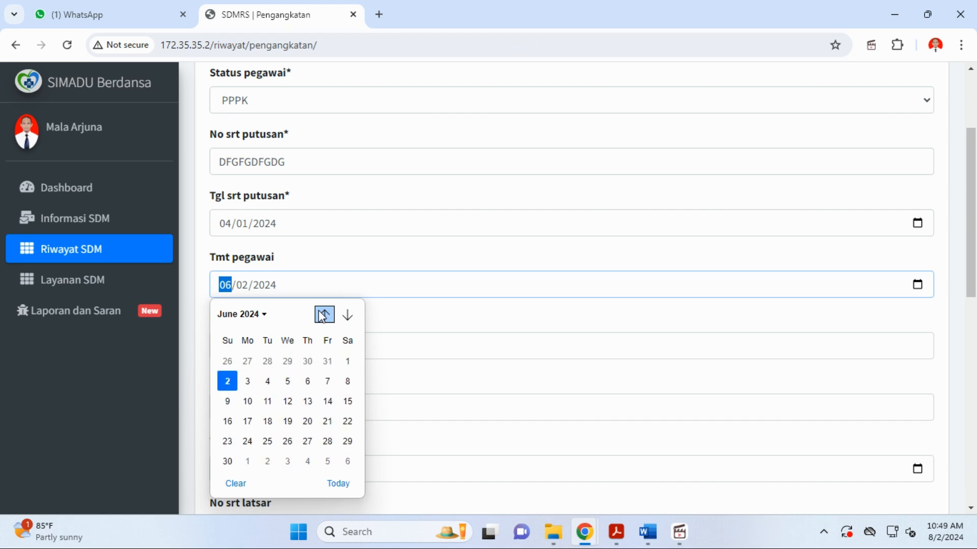
left_click(324, 315)
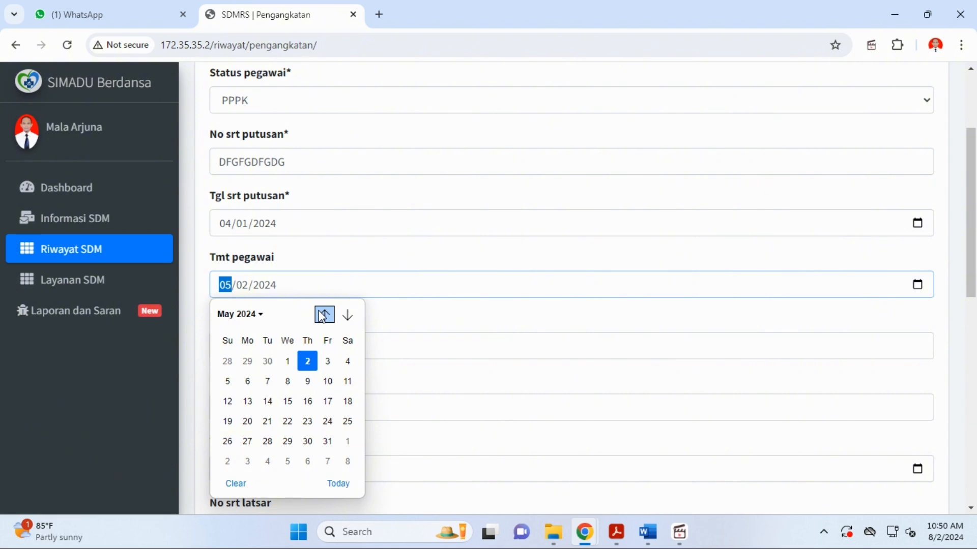
left_click(268, 402)
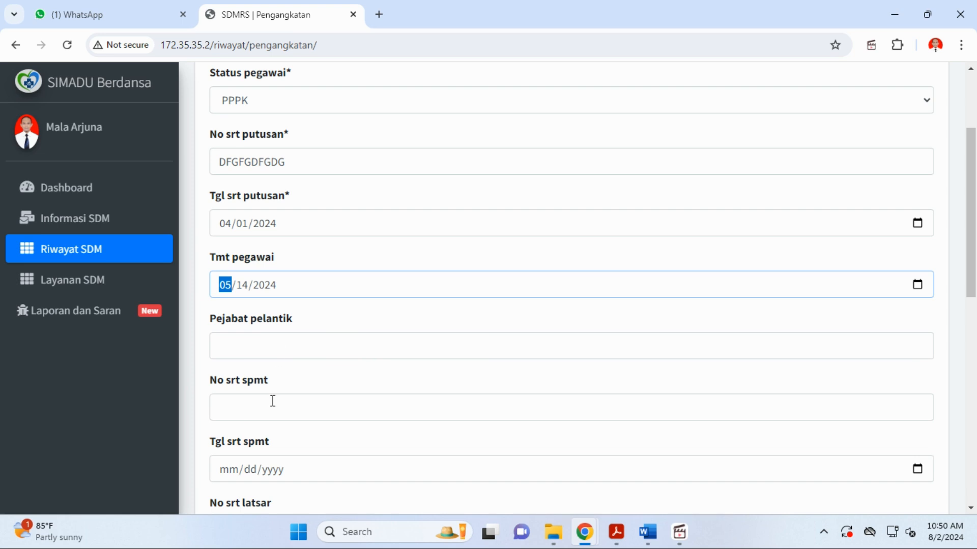
- Enter GUBERNUR PROVINSI NTB as the Pejabat pelantik and DFSDSFF as the No srt spmt
left_click(284, 342)
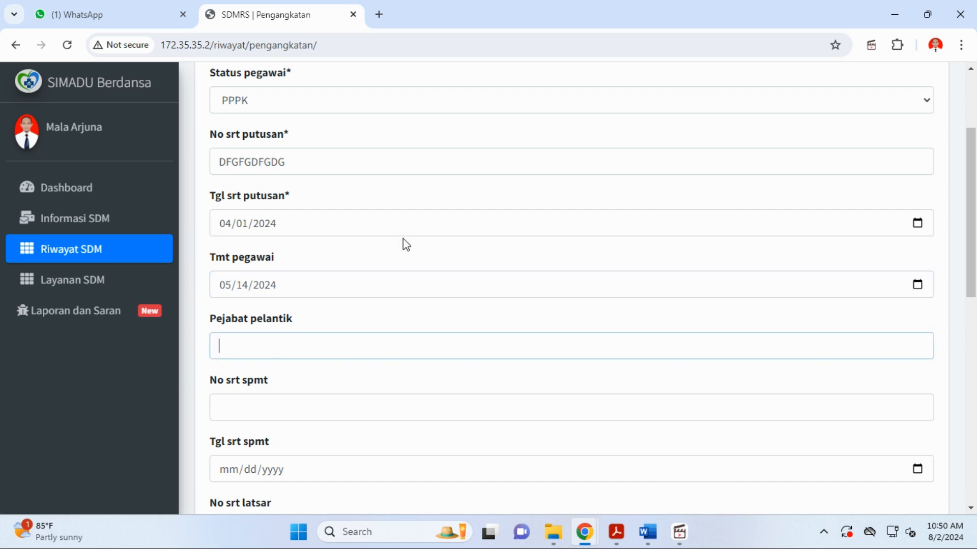
type("GUBERNUR PROVI")
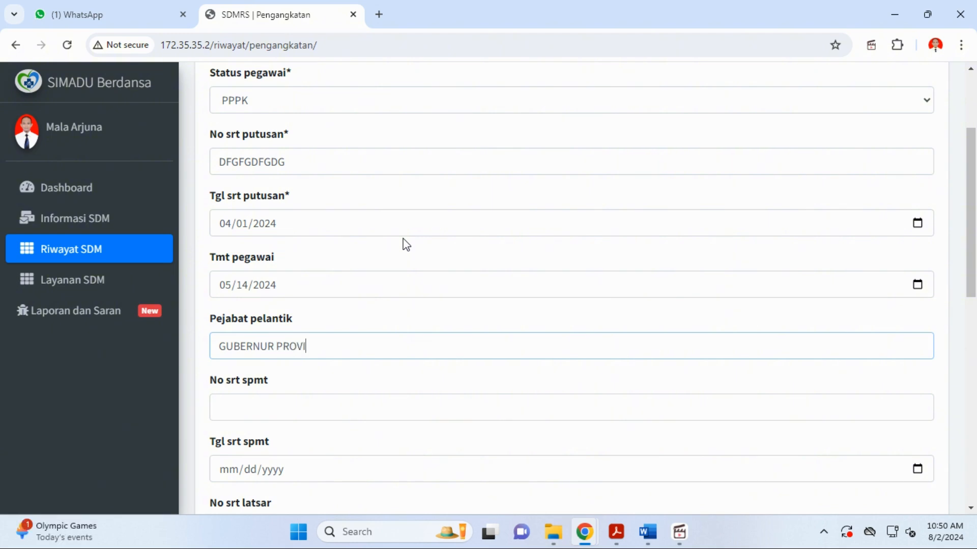
type("NSI NTB")
left_click(287, 410)
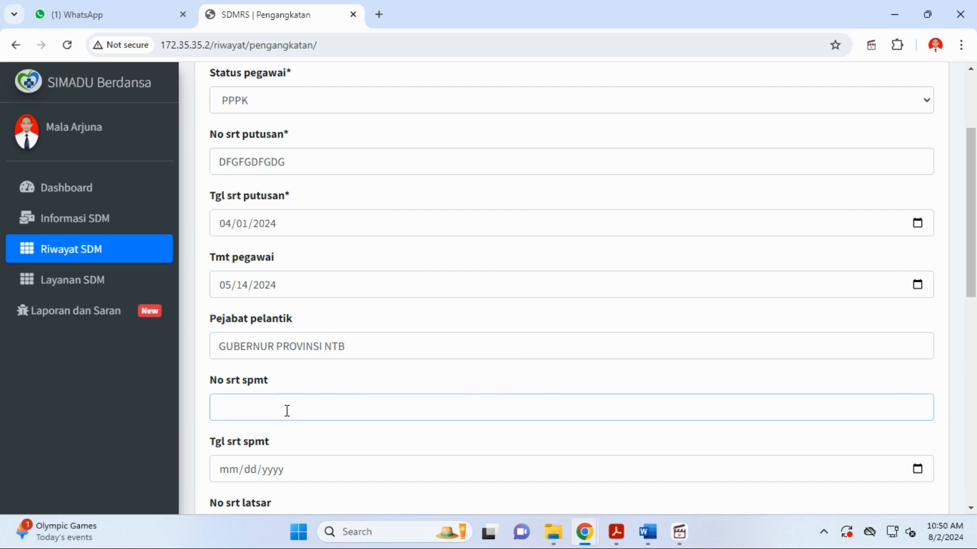
type("DFSDSFF")
- Set the SPMT letter date (Tgl srt spmt) to 06/10/2024
scroll(287, 410, "down", 3)
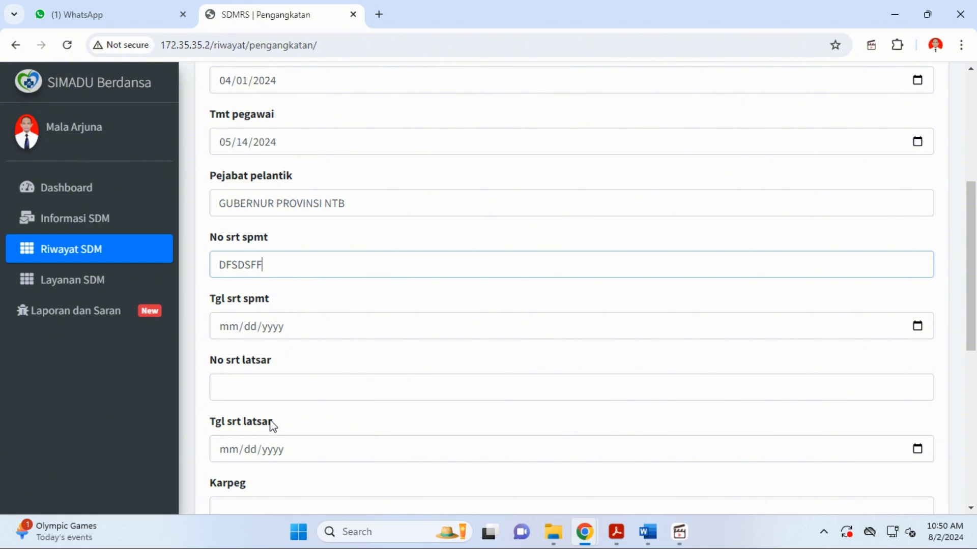
left_click(916, 326)
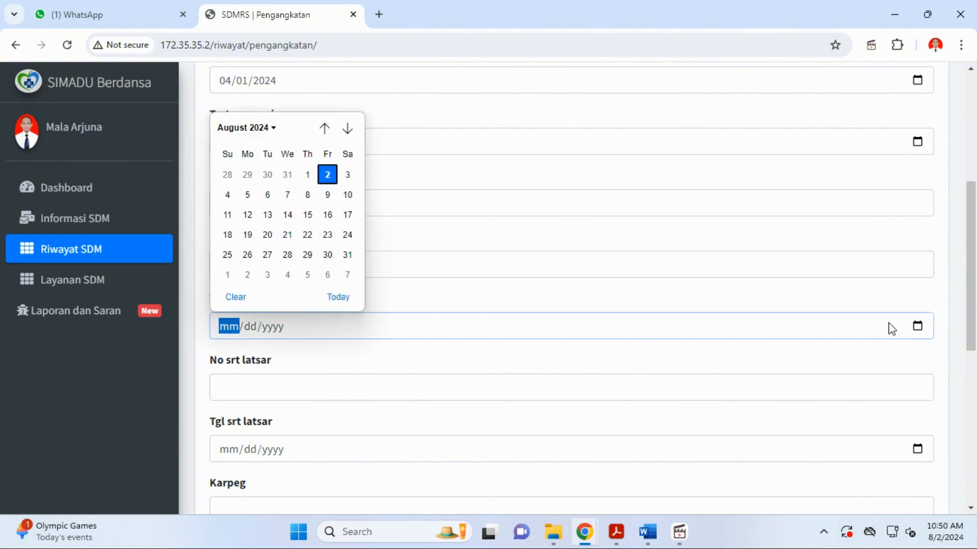
left_click(255, 127)
left_click(266, 199)
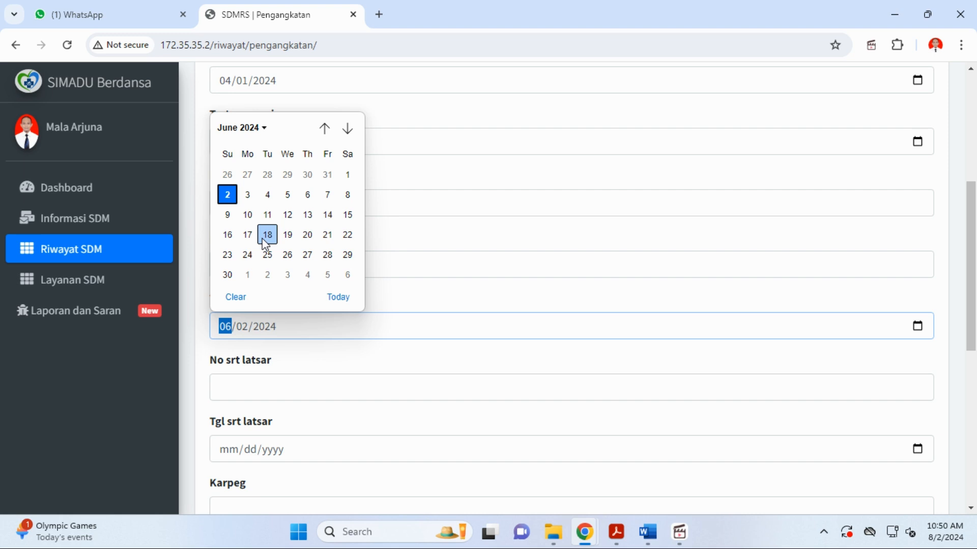
left_click(246, 214)
- Enter a hyphen as the Latsar letter number (No srt latsar)
left_click(291, 385)
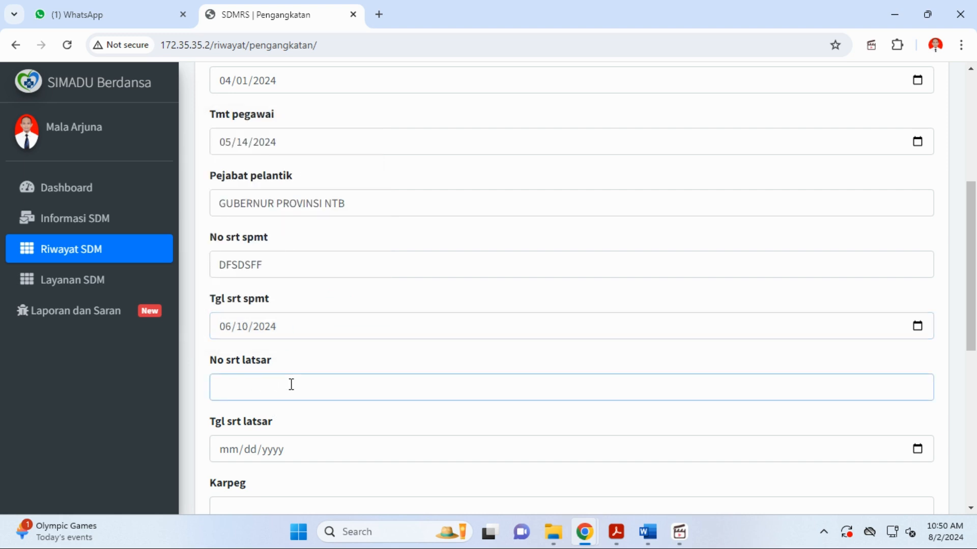
scroll(292, 385, "down", 2)
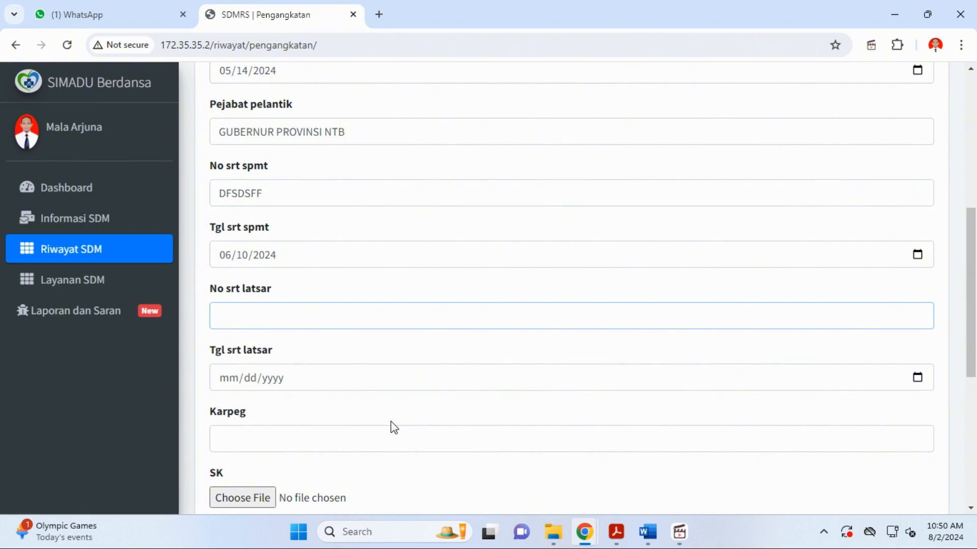
type("-")
scroll(286, 408, "down", 2)
scroll(264, 386, "down", 4)
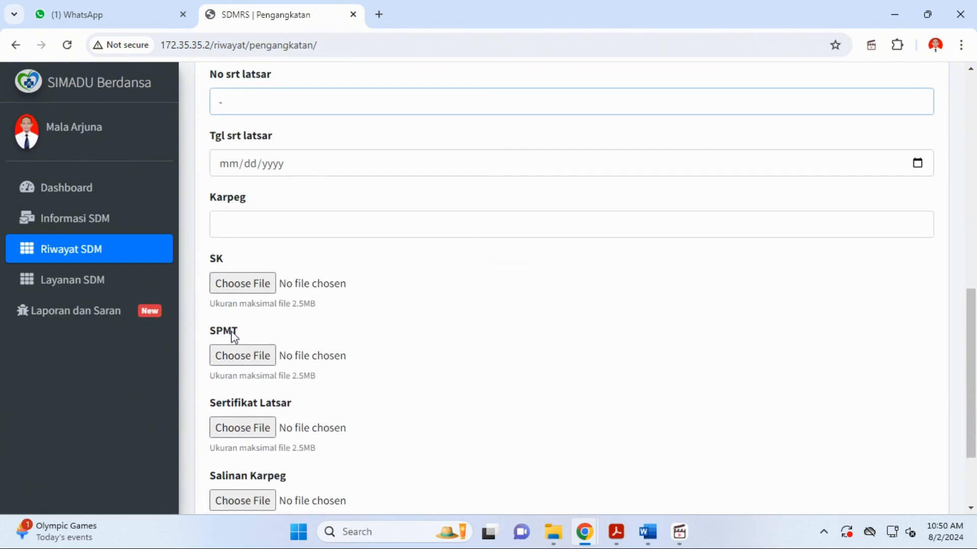
left_click(255, 285)
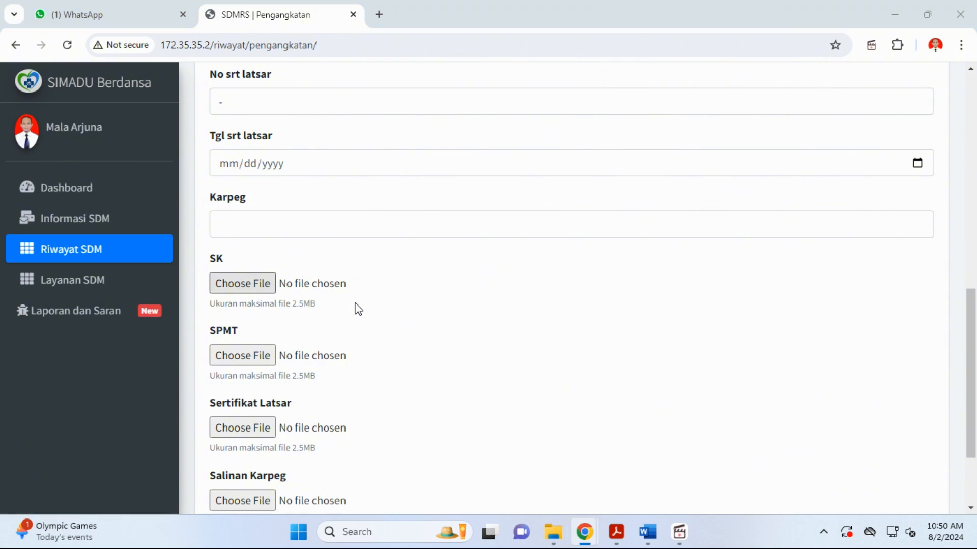
scroll(203, 258, "down", 2)
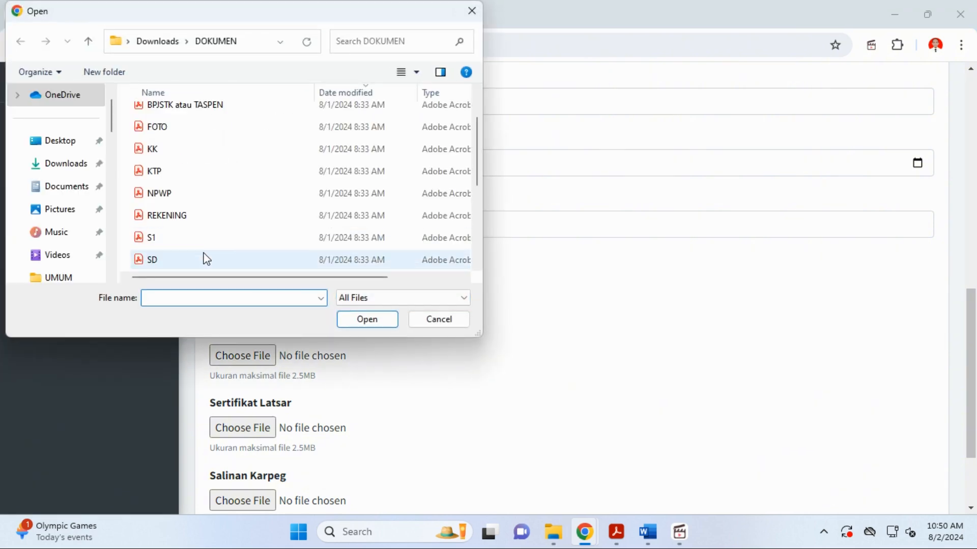
scroll(207, 258, "down", 3)
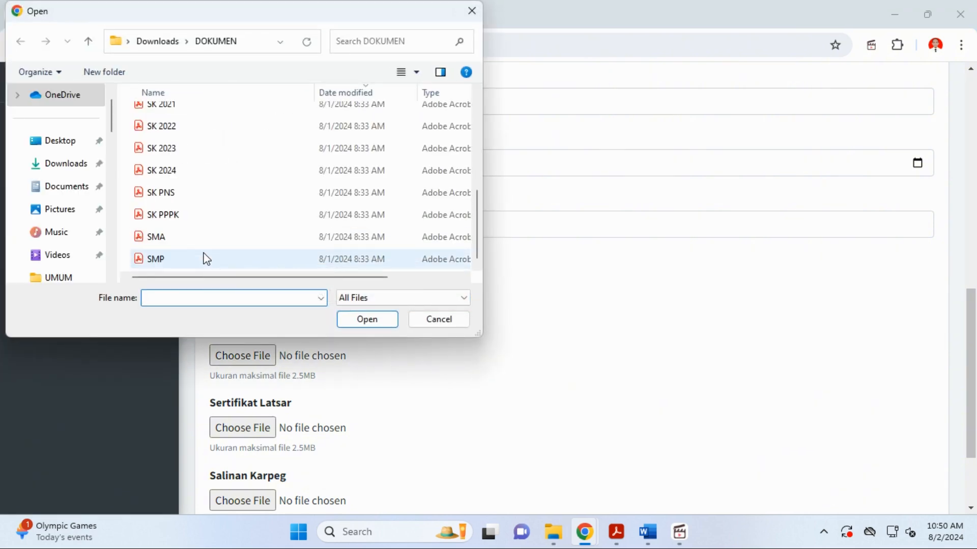
left_click(159, 214)
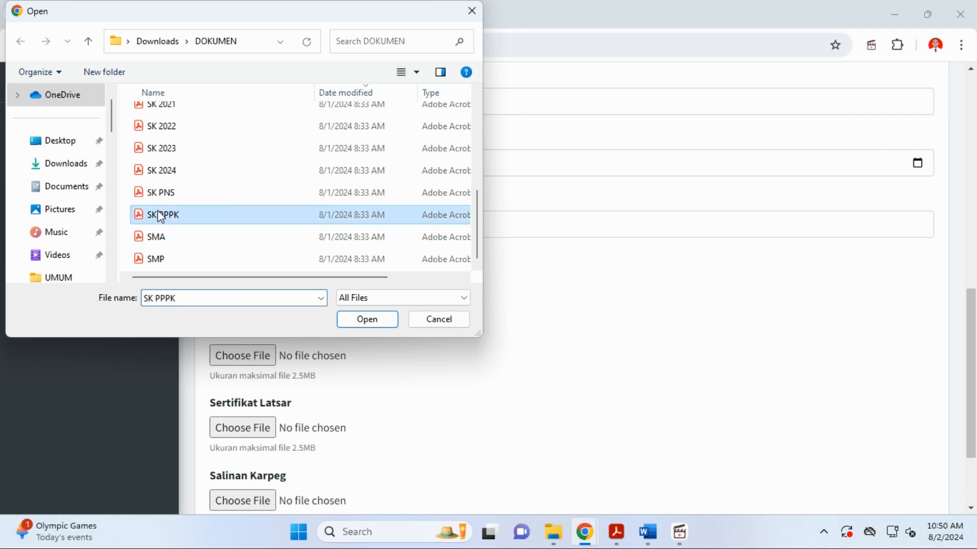
left_click(447, 324)
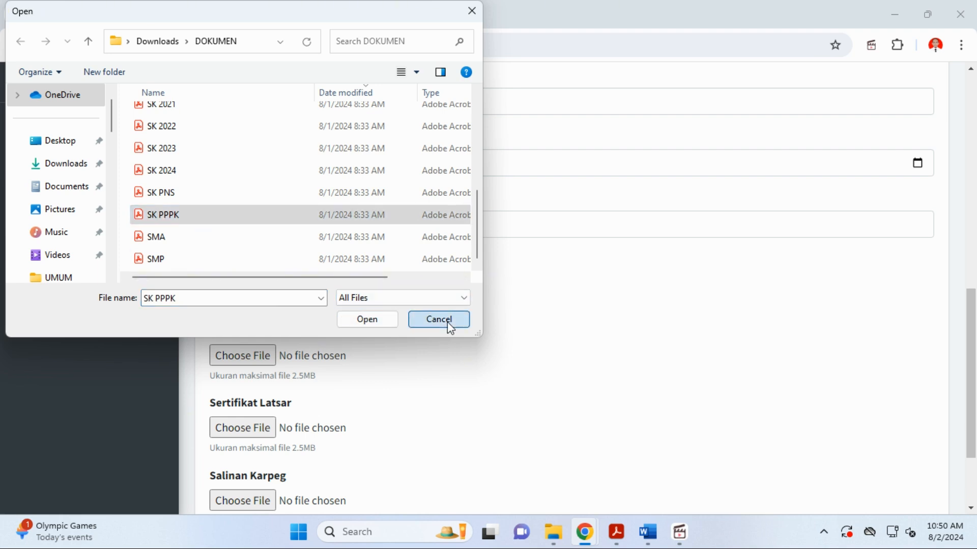
- Look through the DOKUMEN folder for a file for the SPMT upload and review the remaining upload fields
scroll(297, 342, "down", 1)
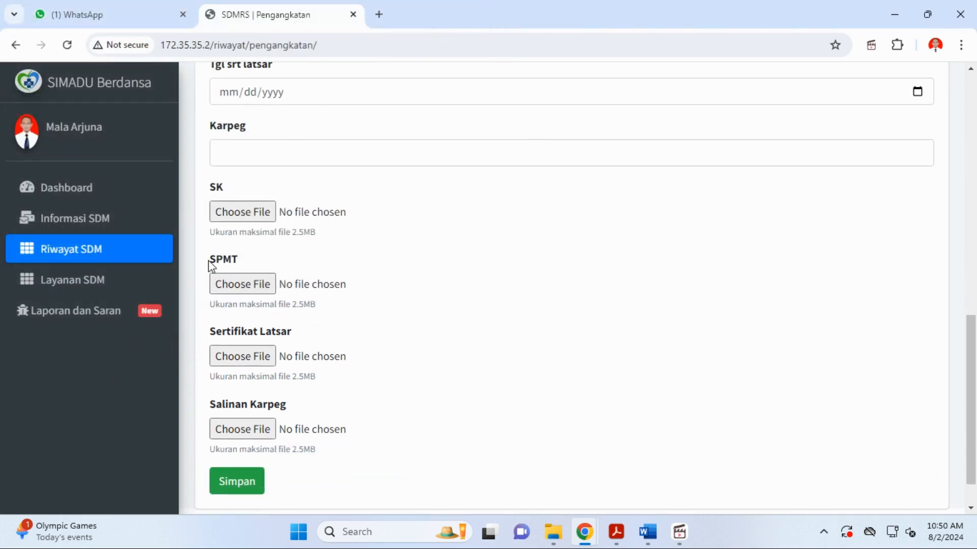
left_click(256, 284)
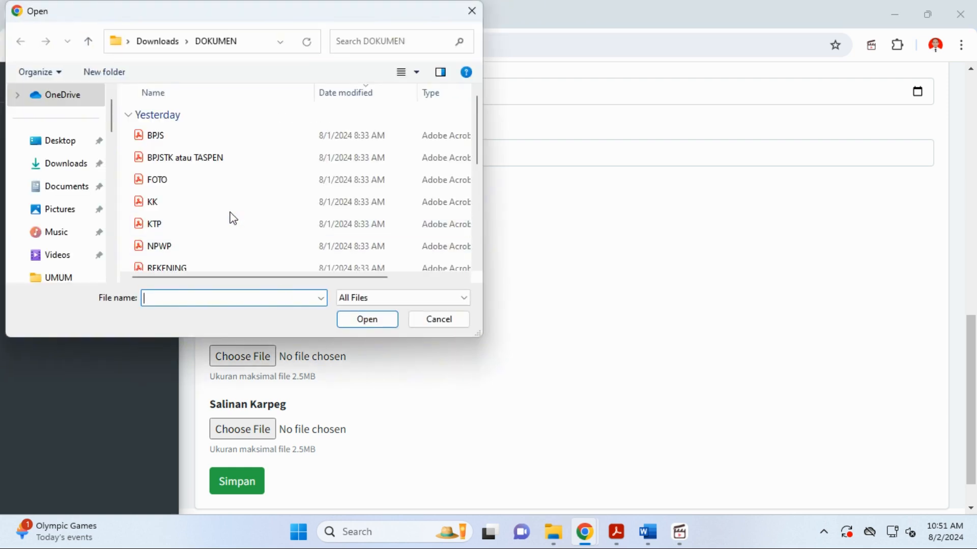
scroll(233, 219, "down", 2)
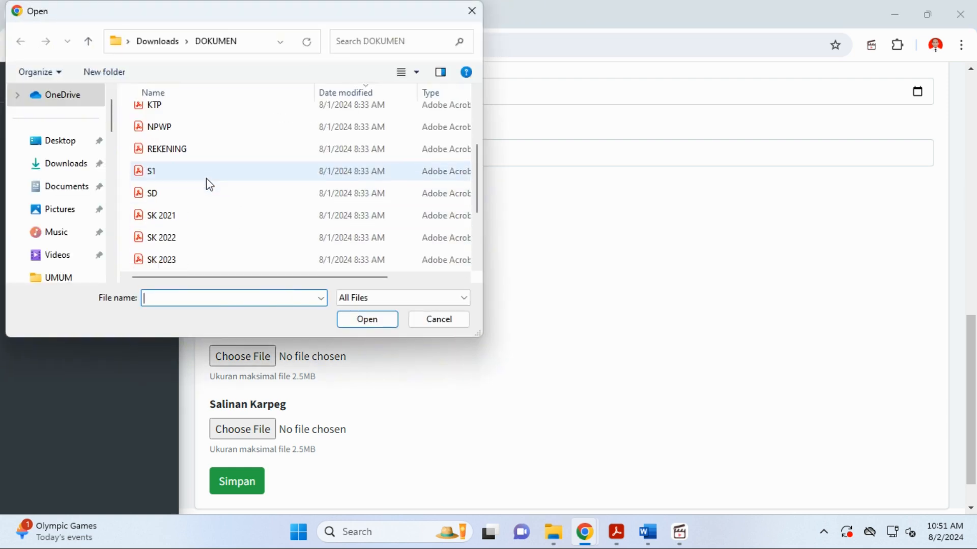
scroll(210, 185, "down", 2)
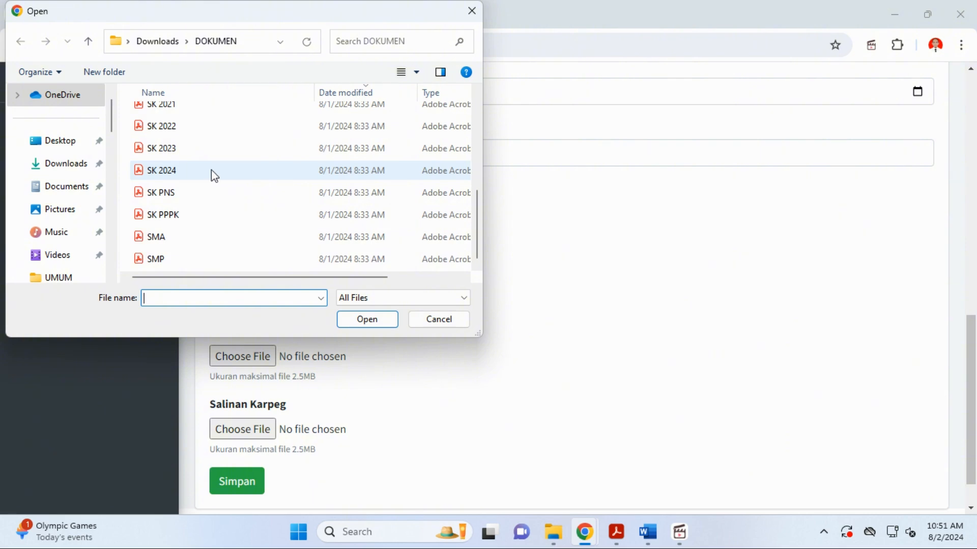
scroll(198, 172, "up", 5)
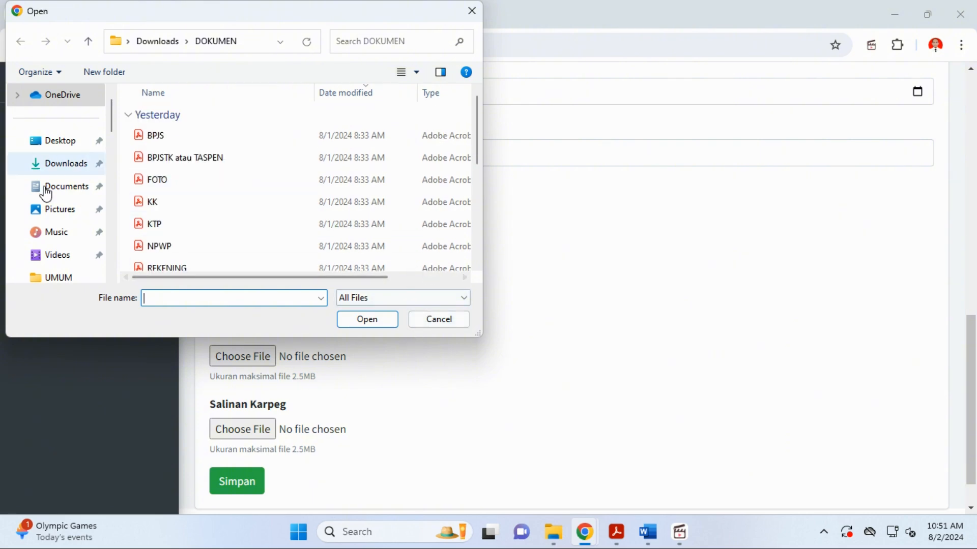
scroll(179, 168, "down", 4)
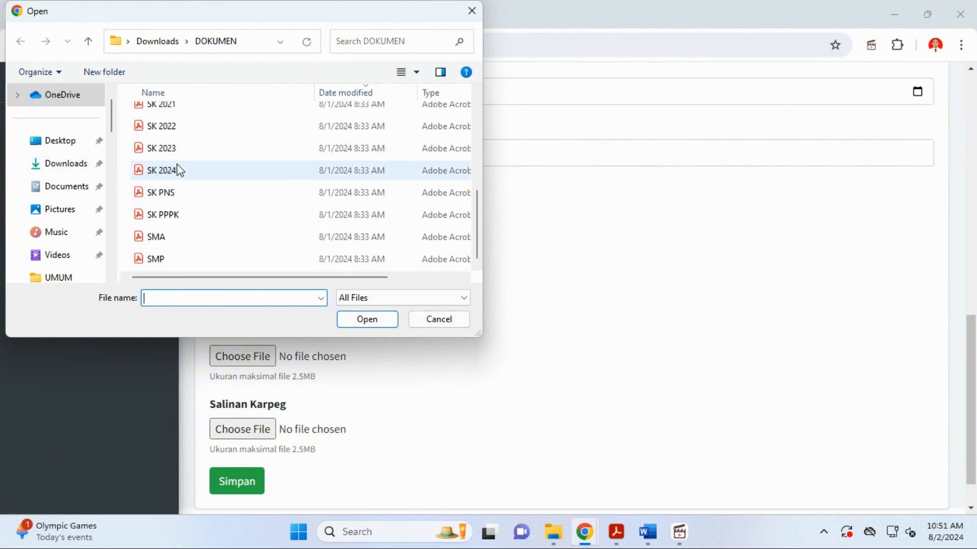
scroll(181, 248, "up", 4)
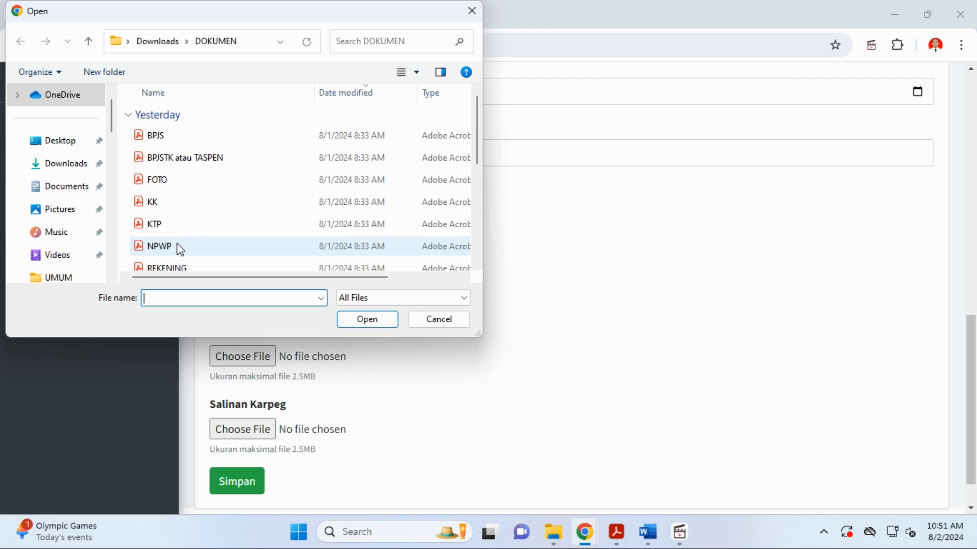
left_click(430, 320)
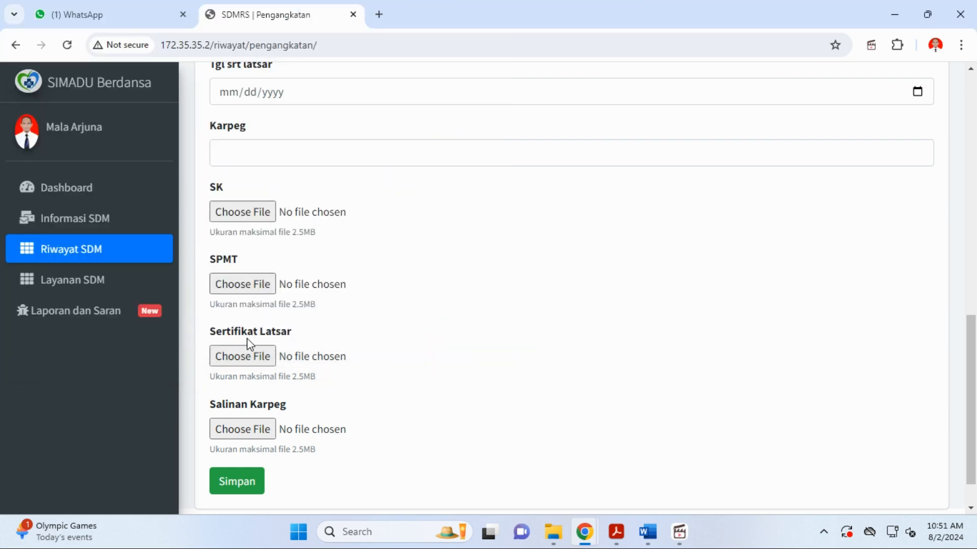
scroll(280, 325, "down", 1)
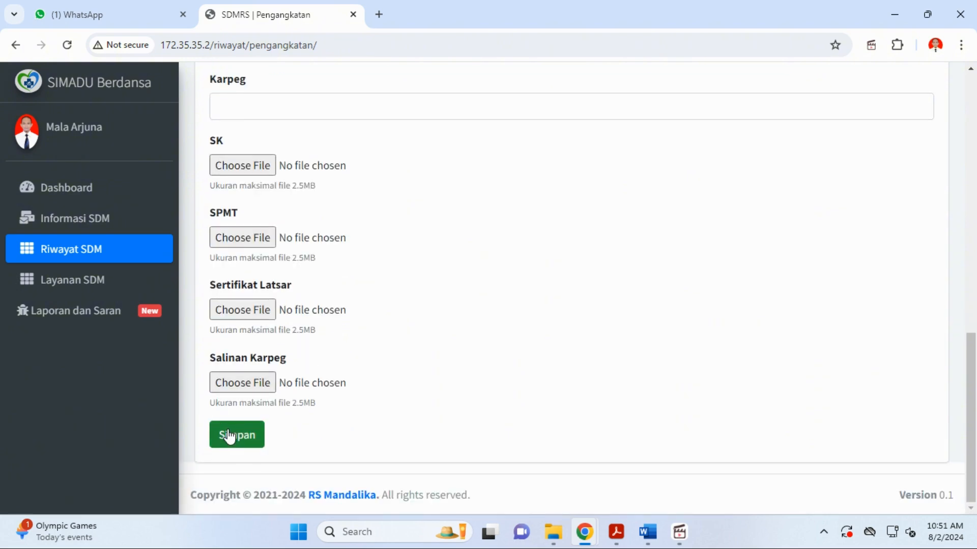
- Open the Riwayat Penempatan section and start a new placement history entry
left_click(97, 252)
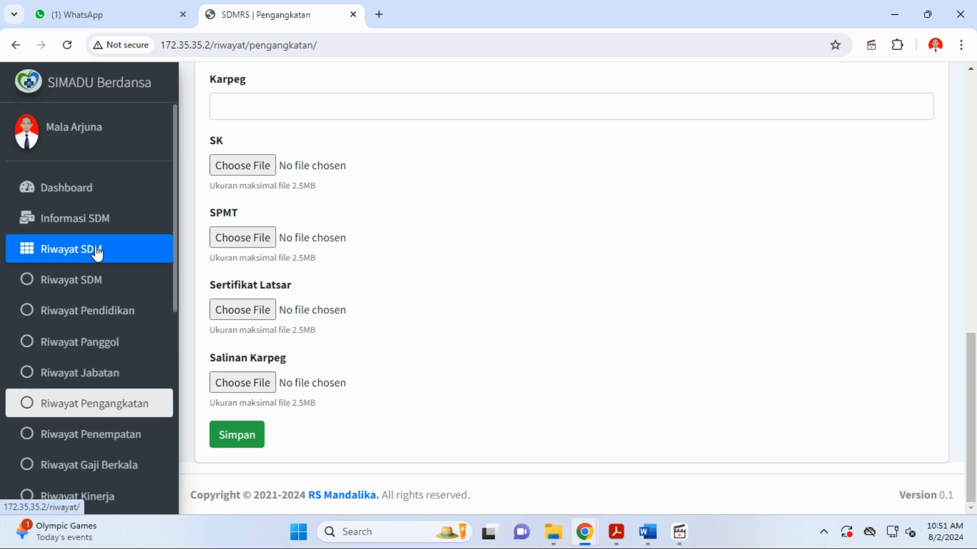
scroll(97, 360, "down", 3)
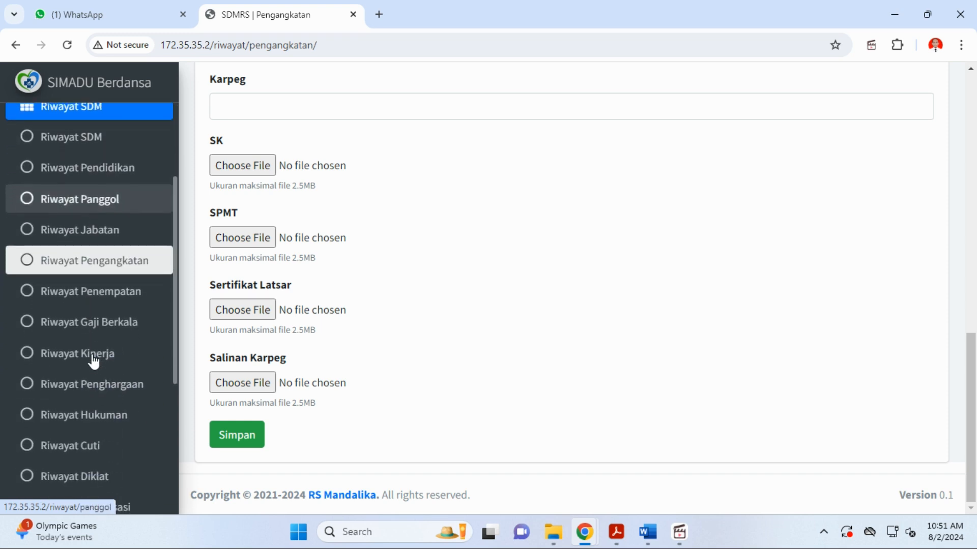
left_click(102, 293)
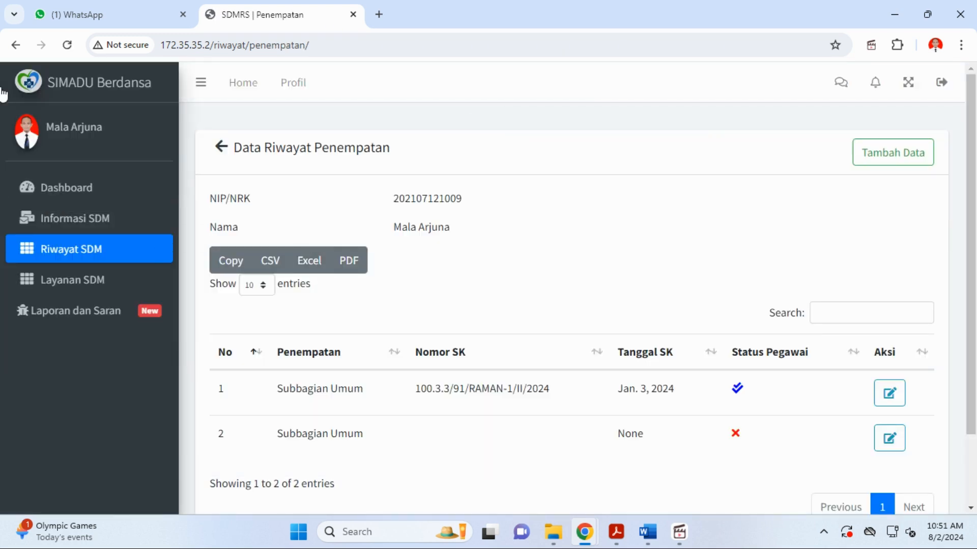
left_click(904, 153)
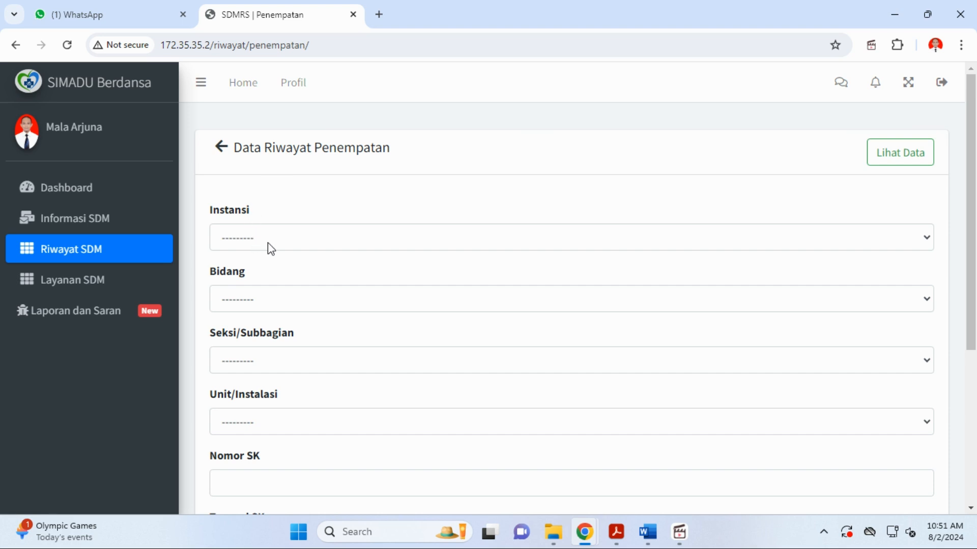
- Set the Instansi to Rumah Sakit Mandalika Provinsi NTB and the Bidang to Bidang Pelayanan
left_click(267, 242)
left_click(270, 276)
left_click(280, 304)
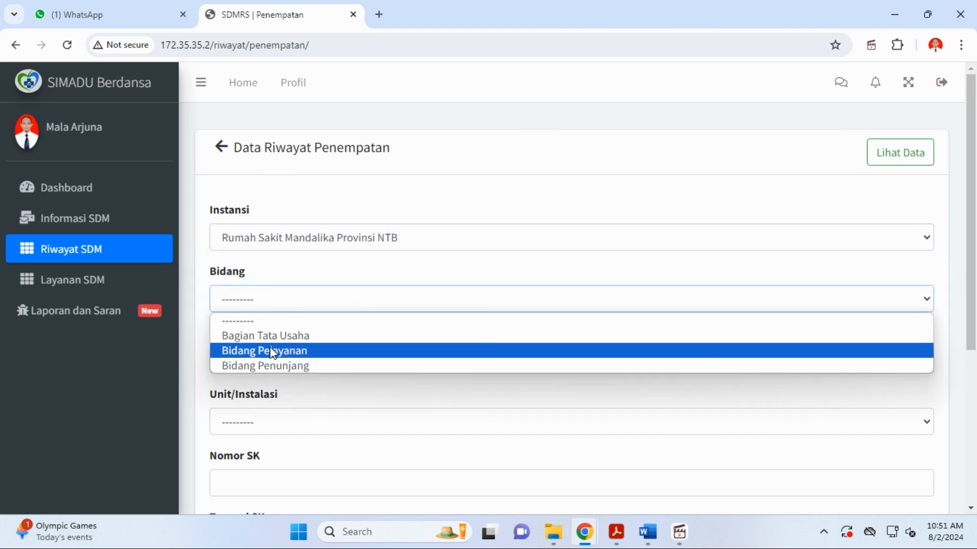
left_click(283, 351)
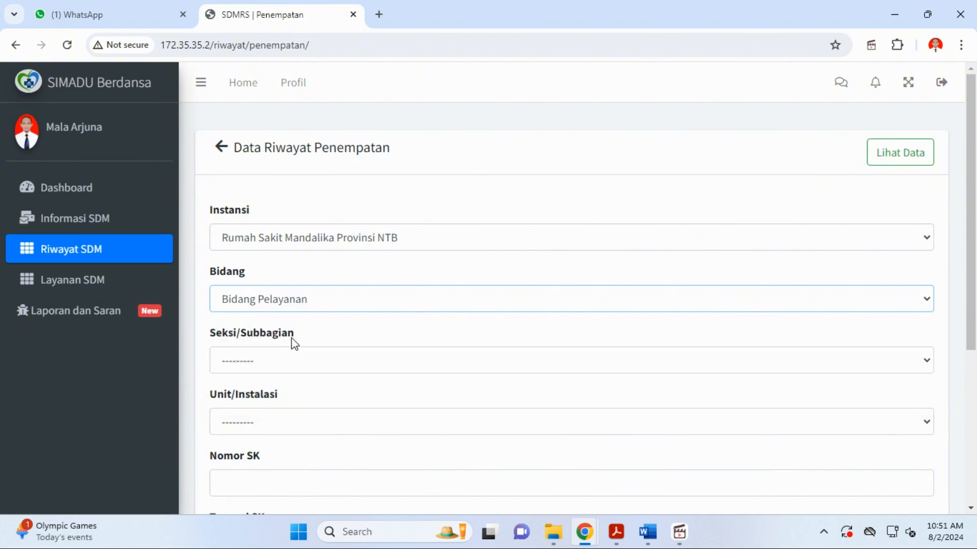
- Change the Bidang to Bagian Tata Usaha
scroll(290, 343, "down", 1)
left_click(301, 289)
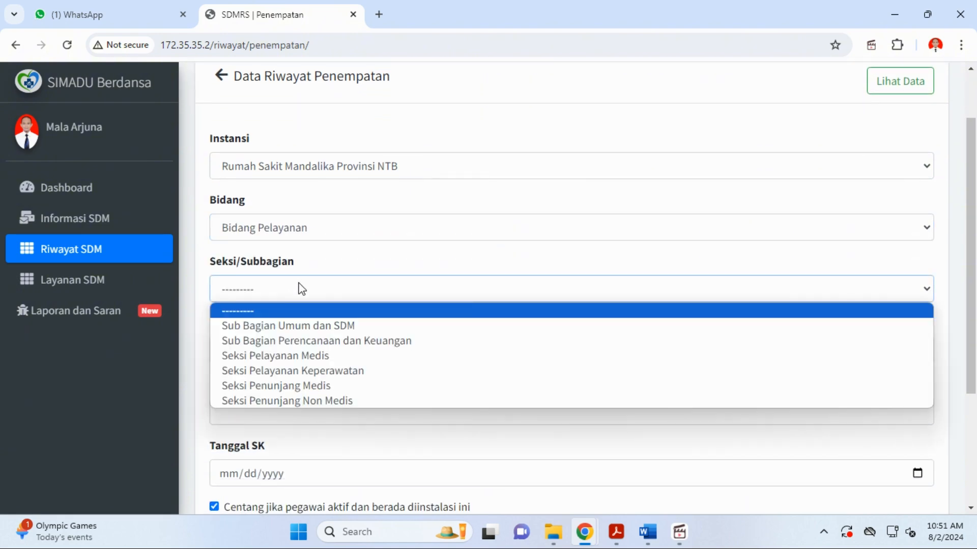
scroll(301, 289, "down", 1)
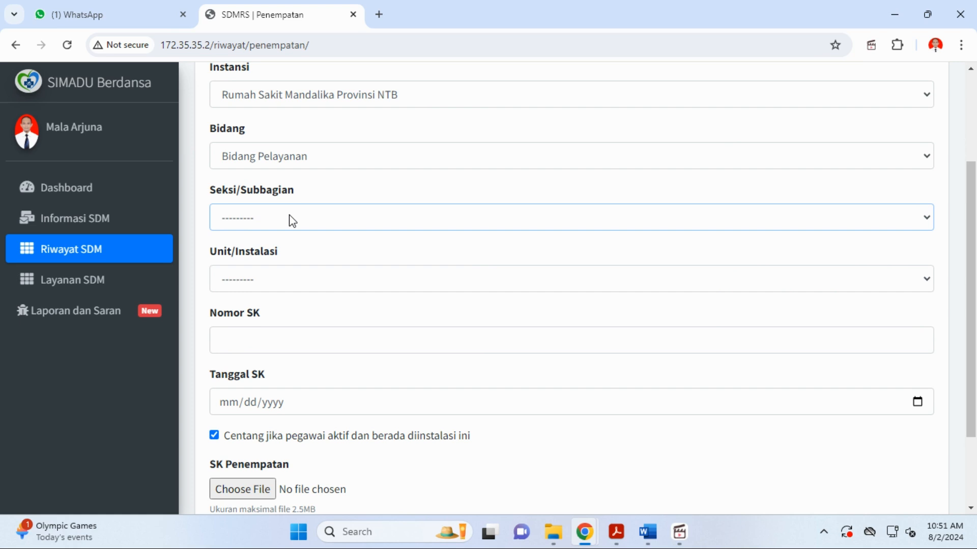
left_click(317, 157)
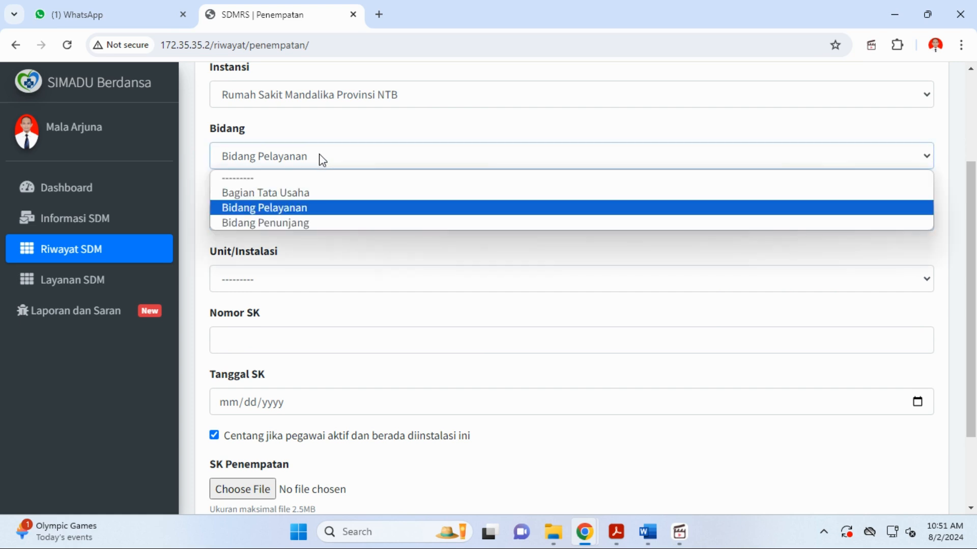
left_click(303, 192)
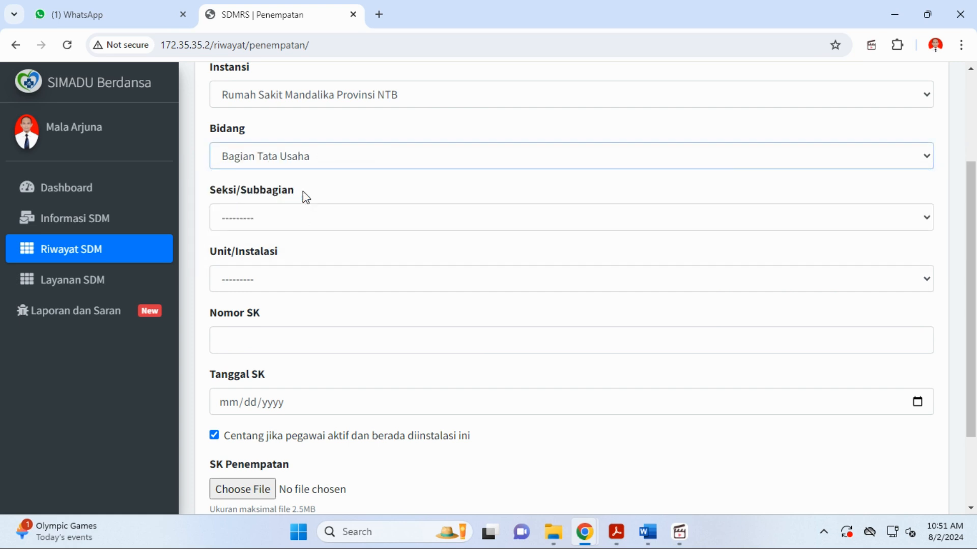
- Set the Seksi/Subbagian to Sub Bagian Umum dan SDM and the Unit/Instalasi to Subbagian Umum
left_click(284, 222)
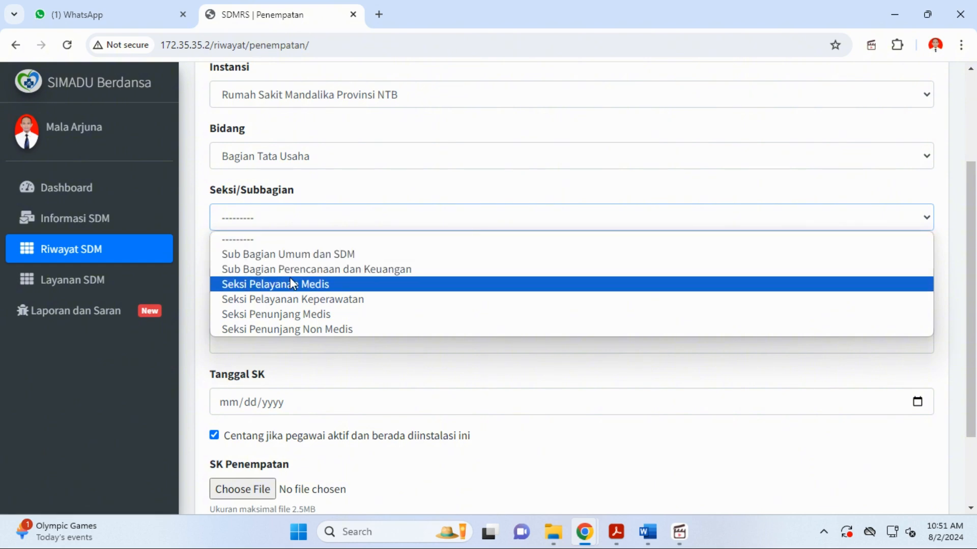
left_click(283, 252)
left_click(271, 276)
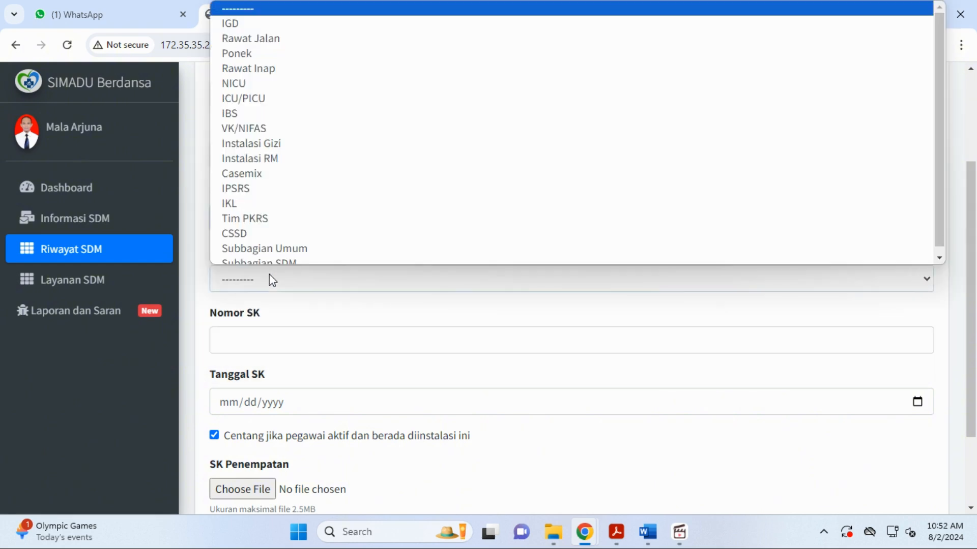
scroll(277, 280, "down", 2)
scroll(279, 219, "up", 2)
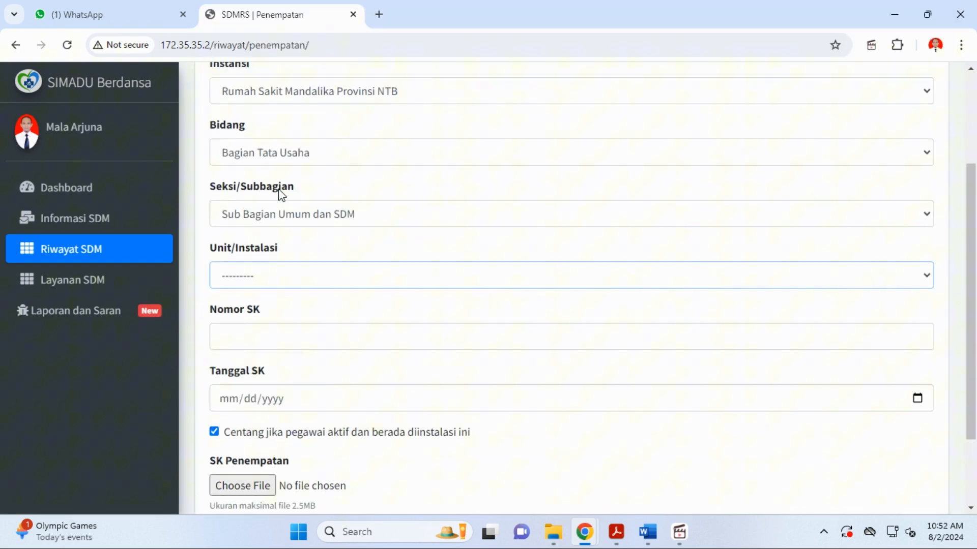
left_click(277, 284)
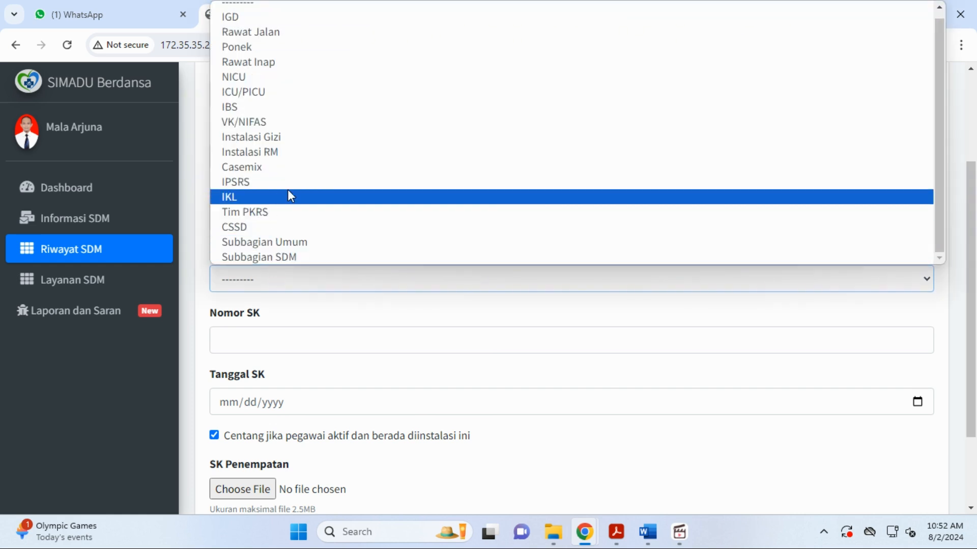
left_click(277, 243)
- Enter FGDFDGFD as the Nomor SK and set the Tanggal SK to 01/01/2024
scroll(321, 279, "down", 2)
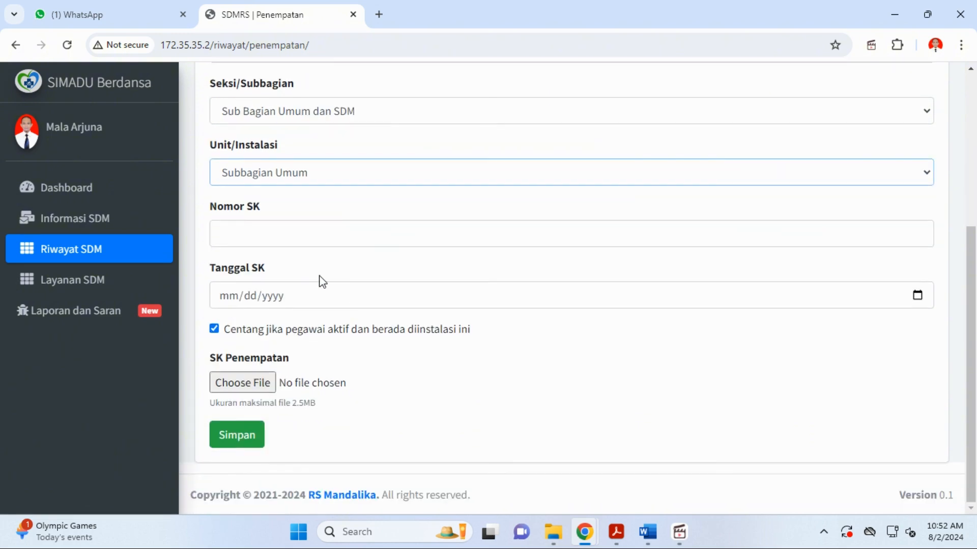
left_click(278, 232)
type("FGDFDGFD")
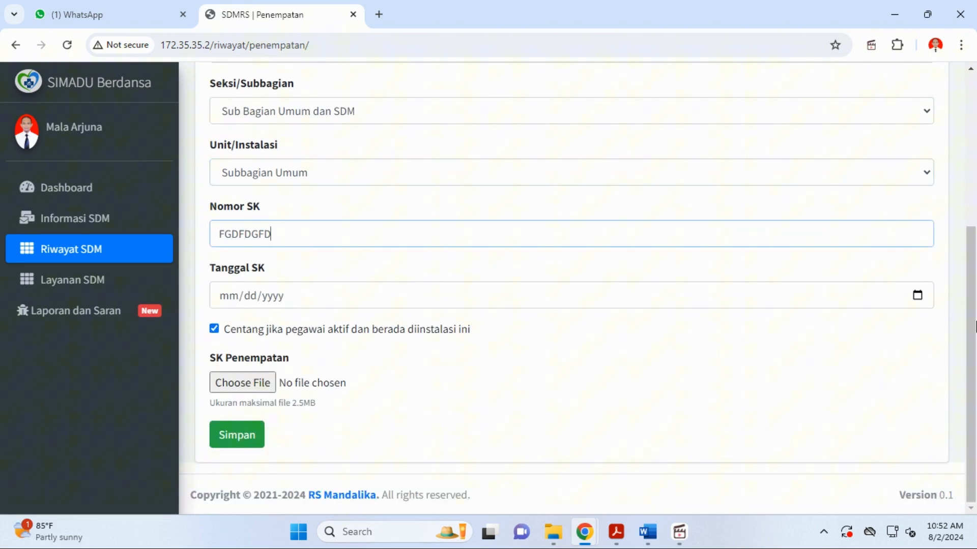
left_click(917, 296)
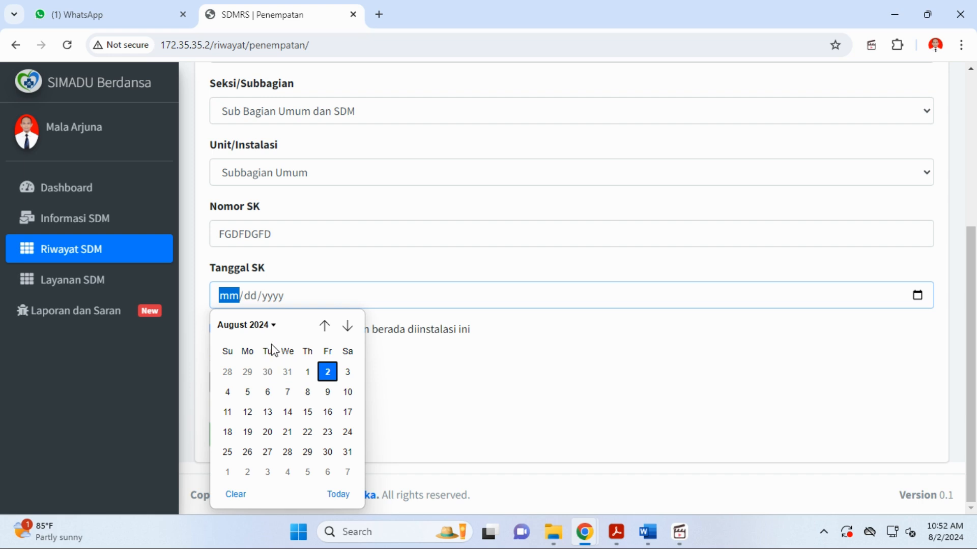
left_click(257, 325)
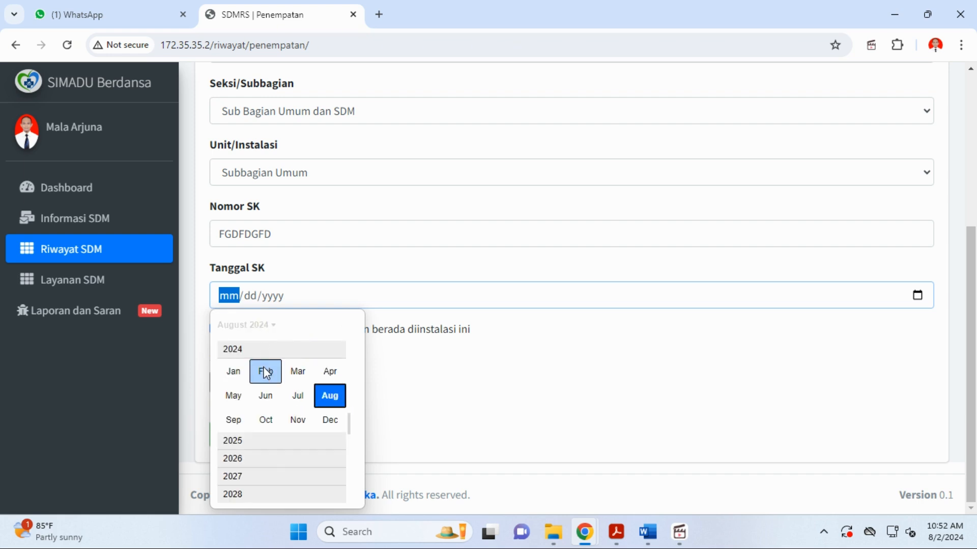
left_click(234, 372)
left_click(248, 372)
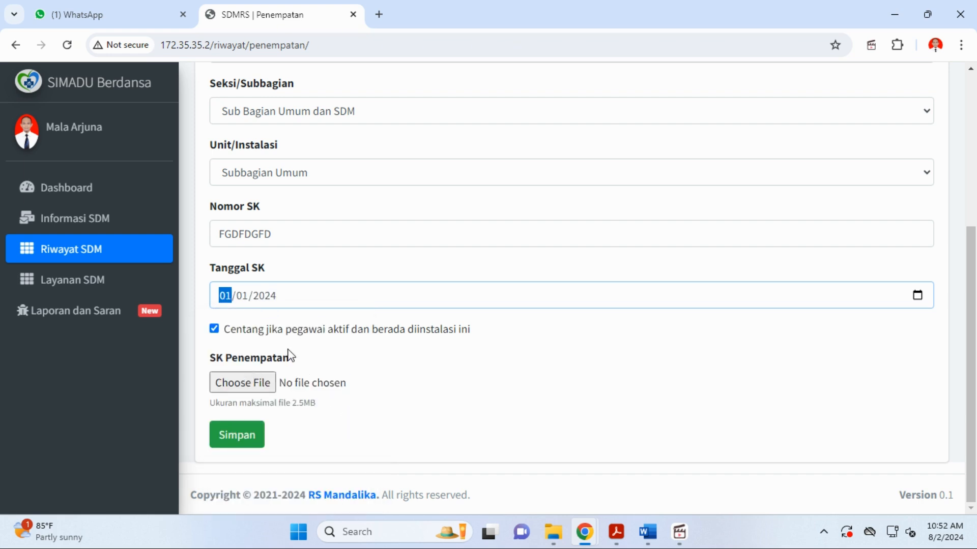
left_click(234, 380)
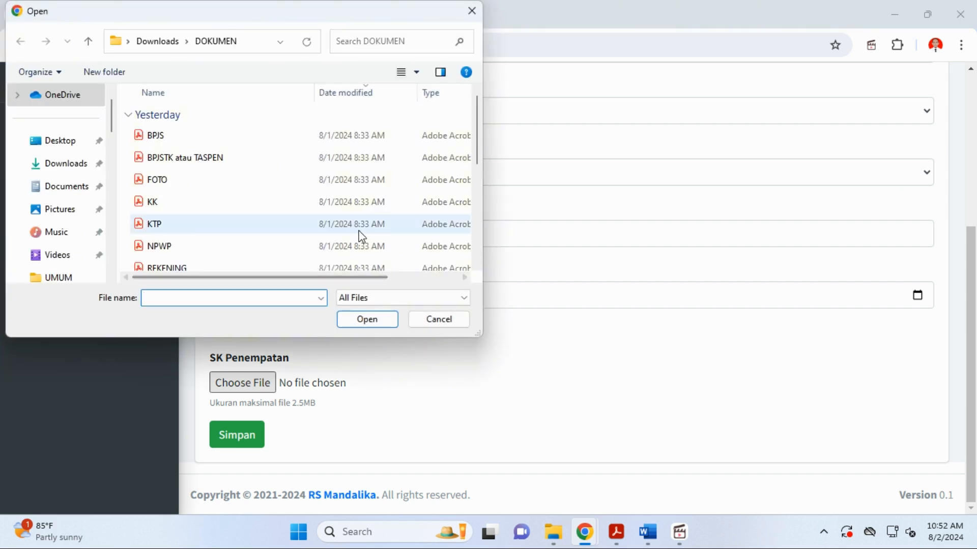
scroll(211, 183, "down", 3)
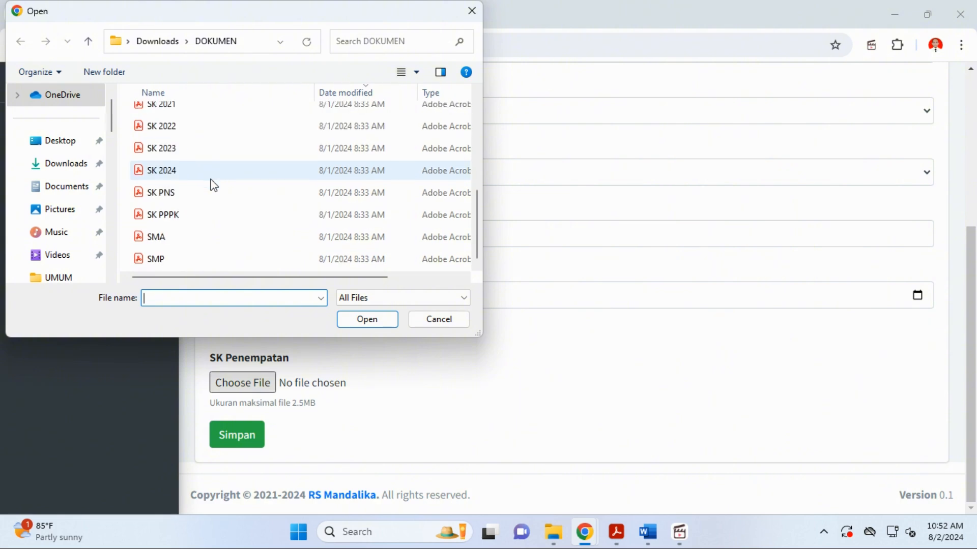
scroll(214, 186, "up", 3)
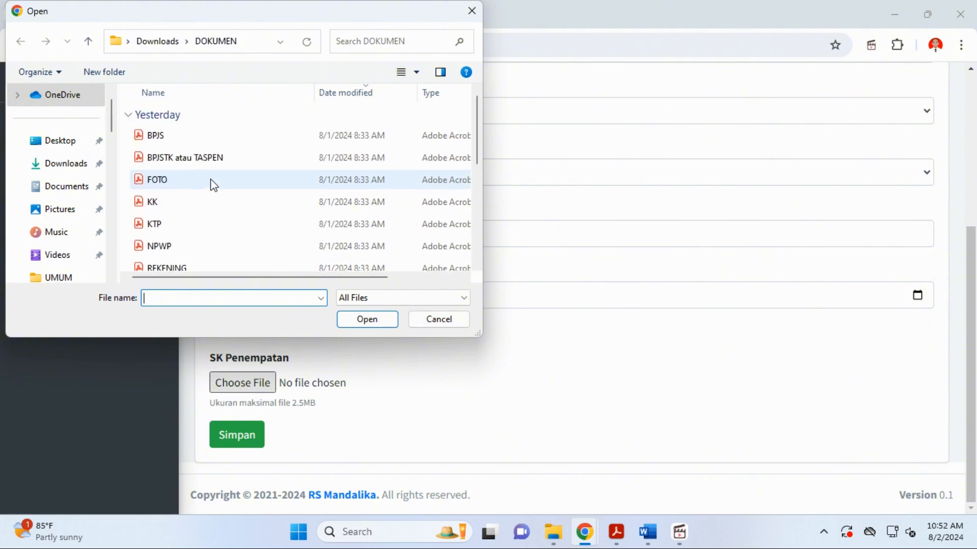
scroll(214, 185, "down", 3)
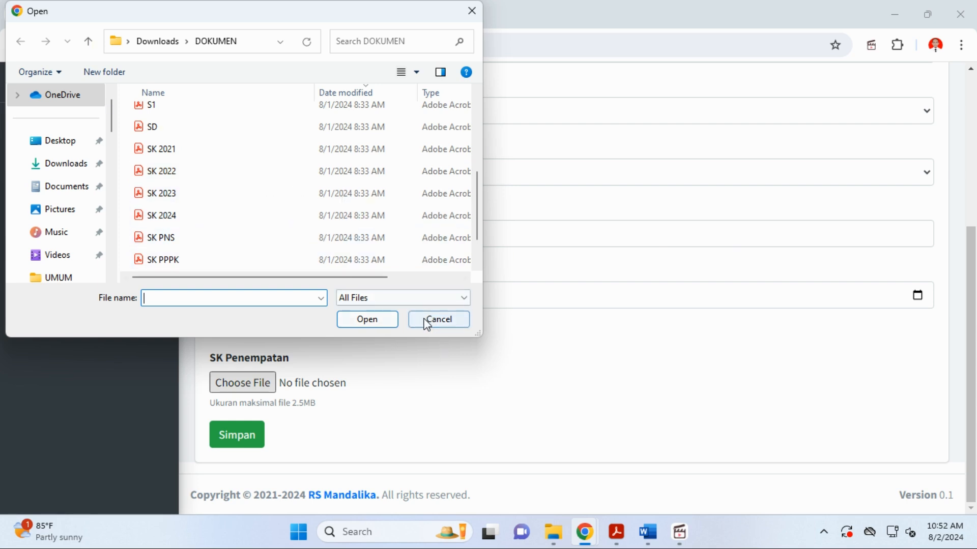
left_click(450, 326)
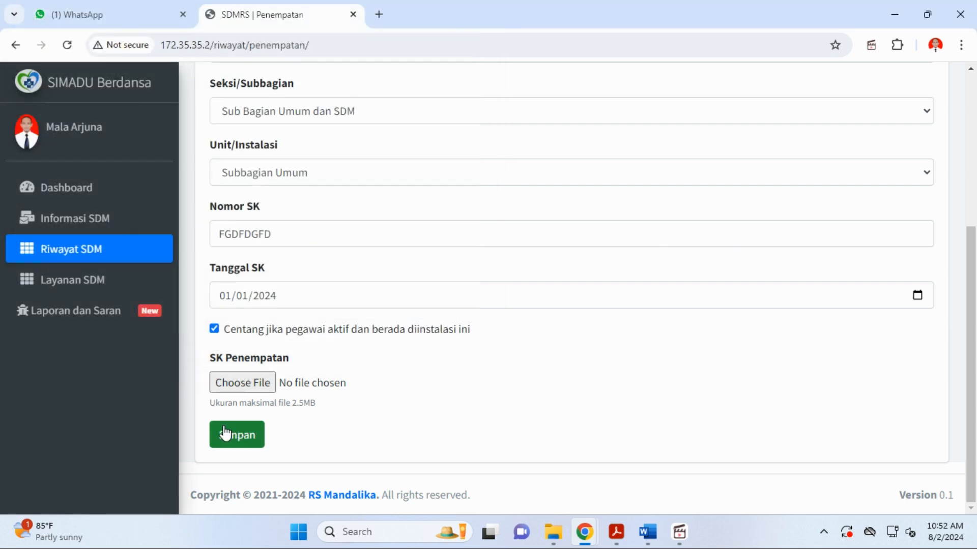
- Open the form for adding a new record in Riwayat Gaji Berkala
left_click(102, 250)
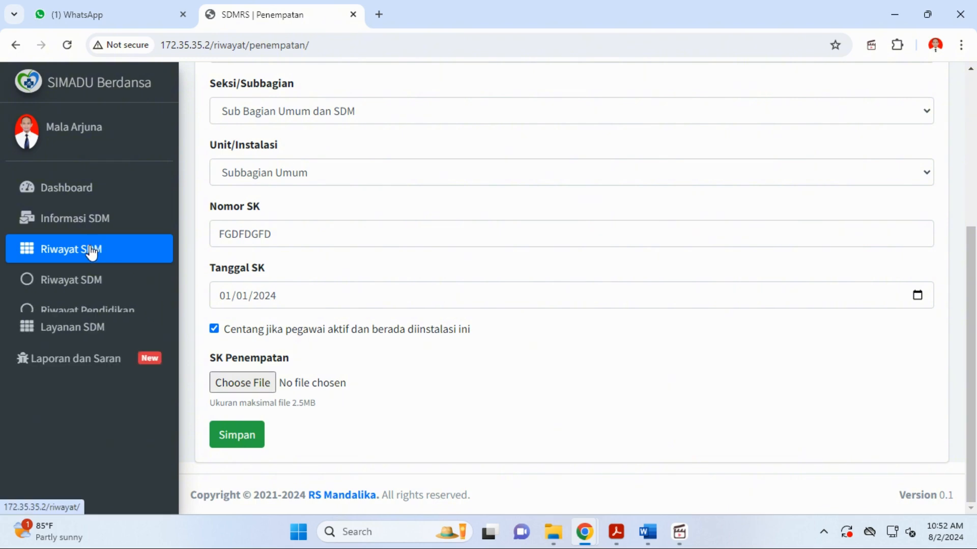
scroll(91, 393, "down", 3)
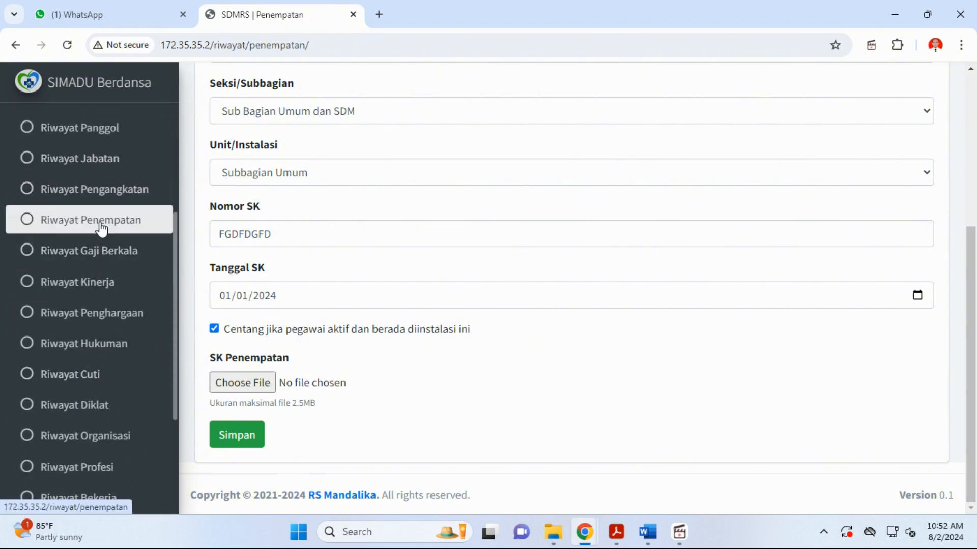
left_click(95, 257)
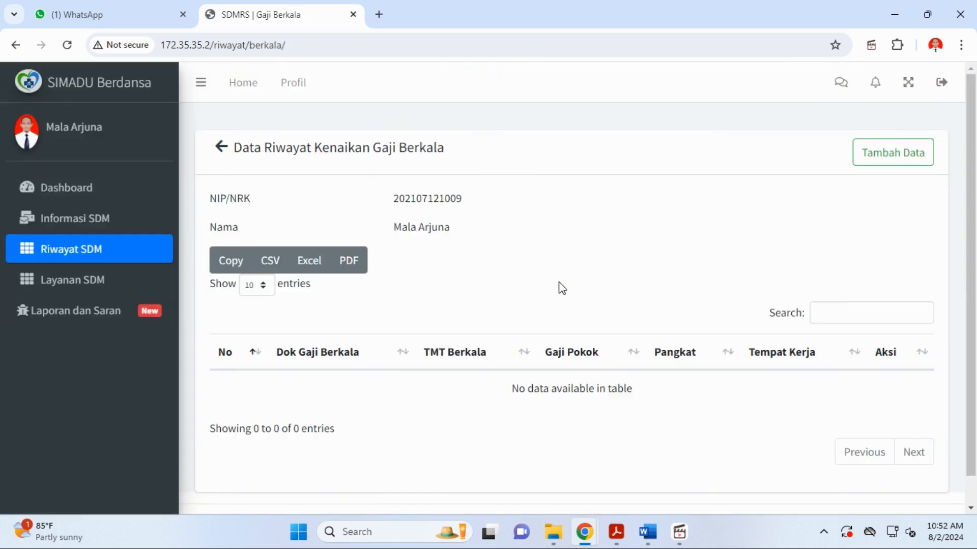
left_click(889, 157)
- Enter DFFSSDS as the No srt gaji and set the Tgl srt gaji to 02/05/2024
left_click(331, 225)
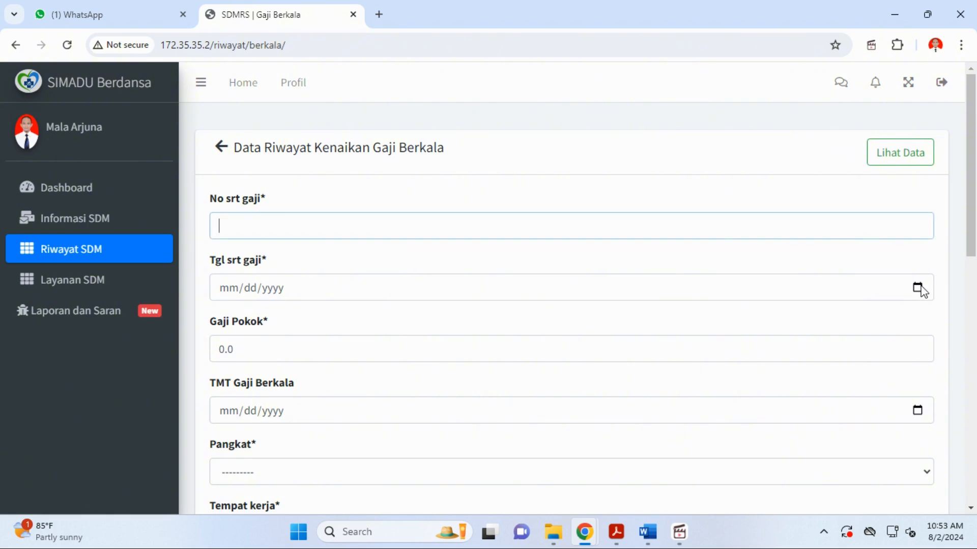
type("DFFSSDS")
left_click(917, 288)
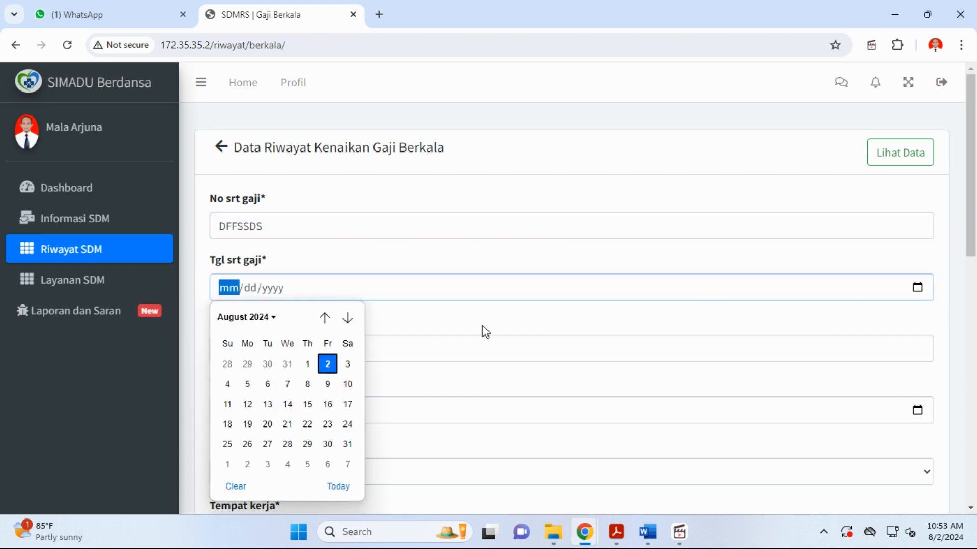
left_click(243, 317)
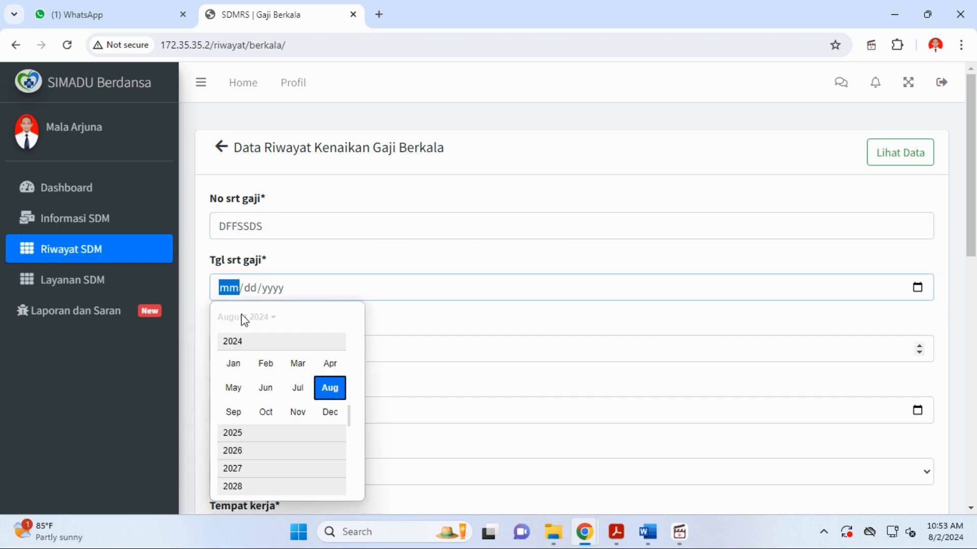
left_click(264, 363)
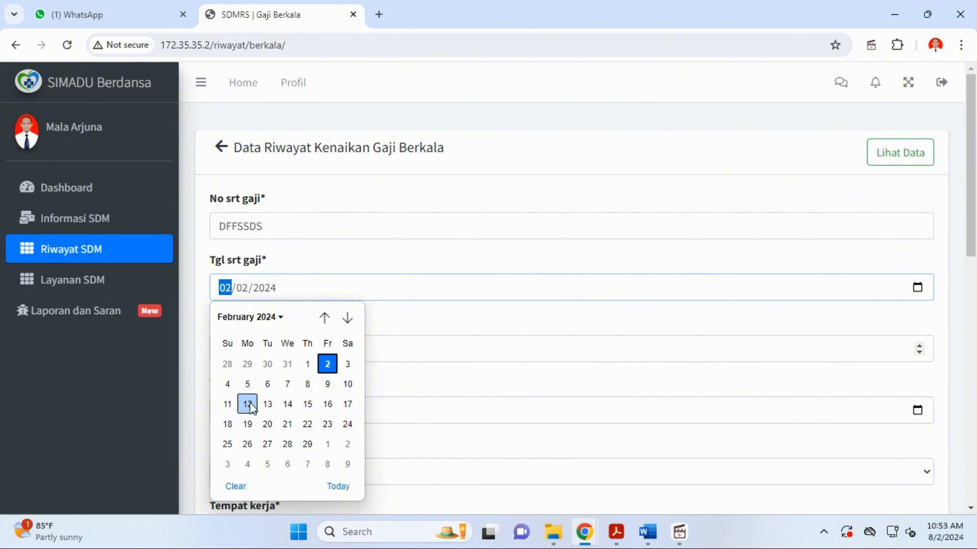
left_click(248, 384)
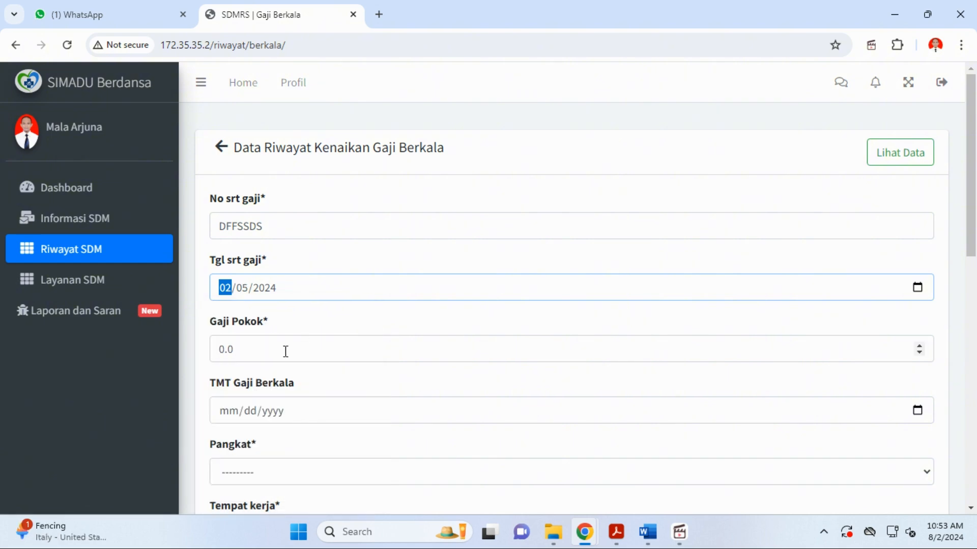
- Review the remaining salary increase fields from Gaji Pokok through Pangkat and Tempat kerja to the SK upload
scroll(285, 351, "down", 3)
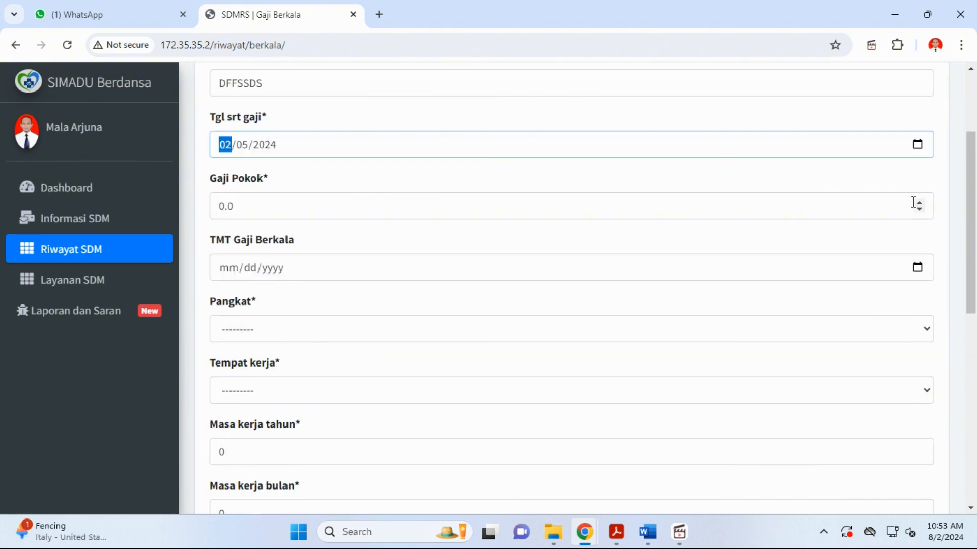
left_click(583, 200)
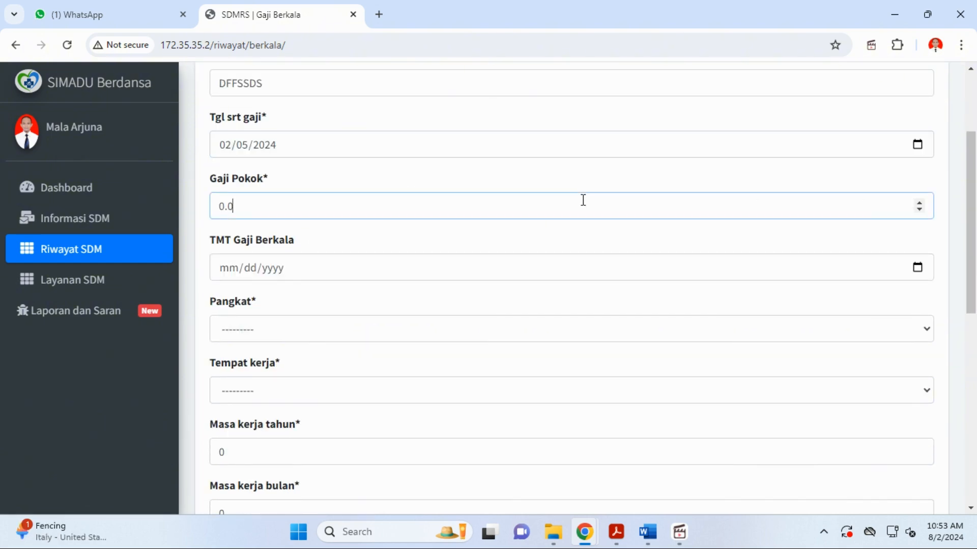
left_click(338, 272)
scroll(340, 283, "down", 3)
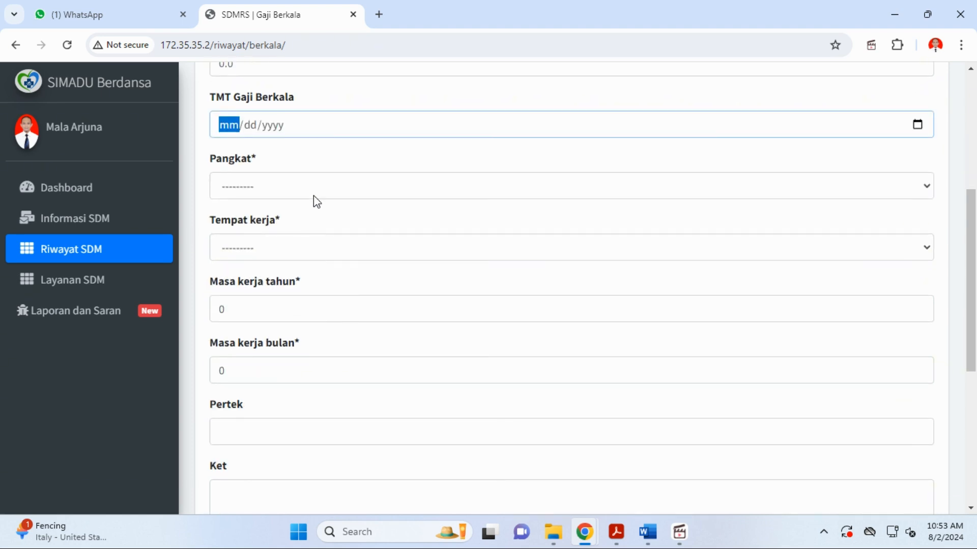
left_click(336, 189)
left_click(336, 189)
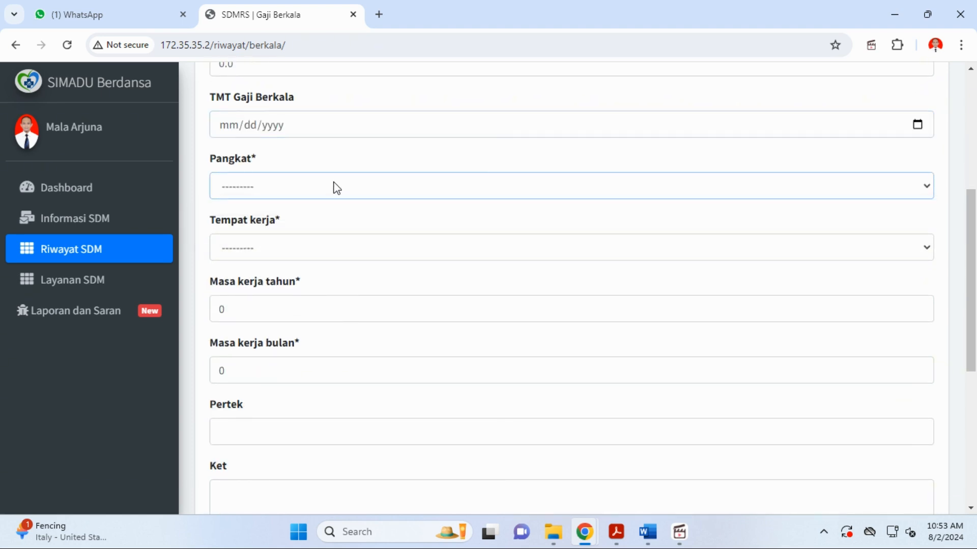
left_click(339, 248)
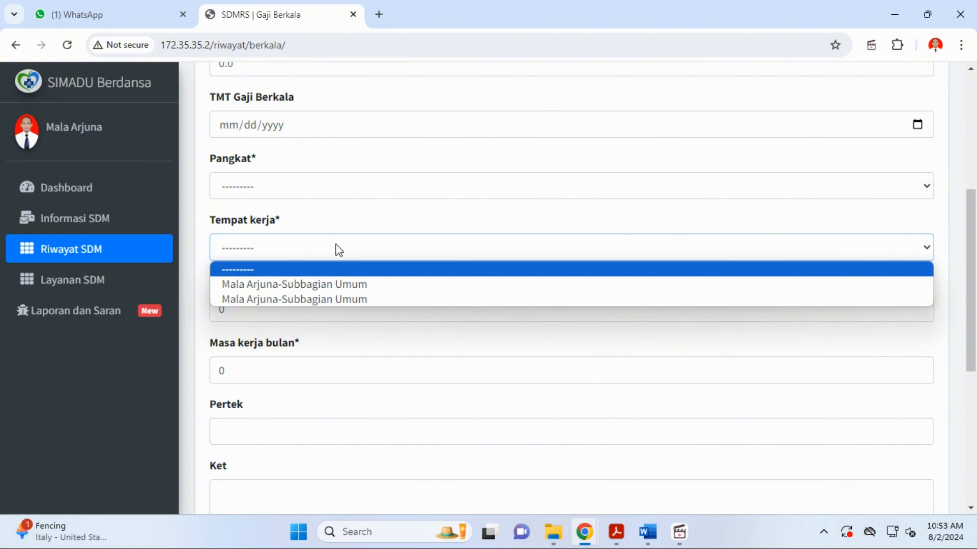
left_click(339, 249)
scroll(310, 311, "down", 5)
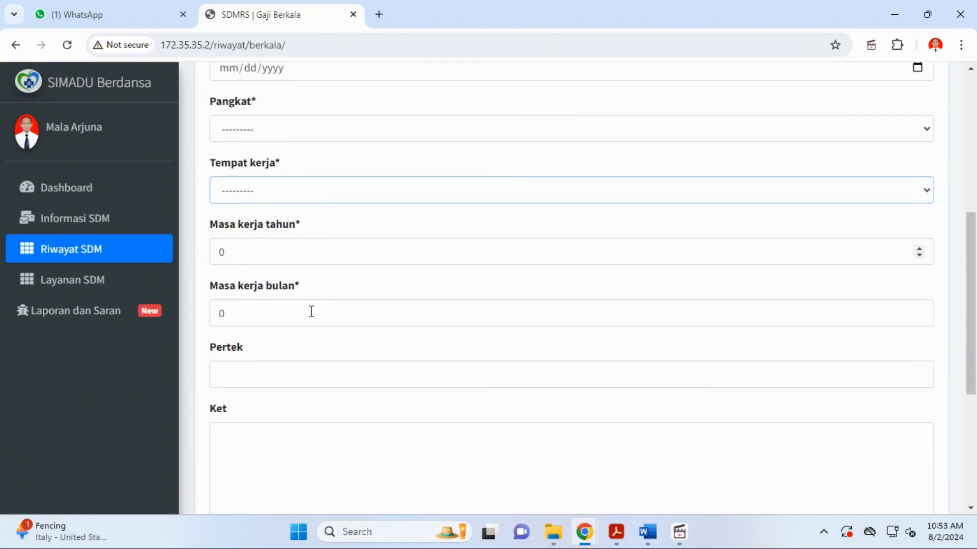
scroll(310, 311, "down", 1)
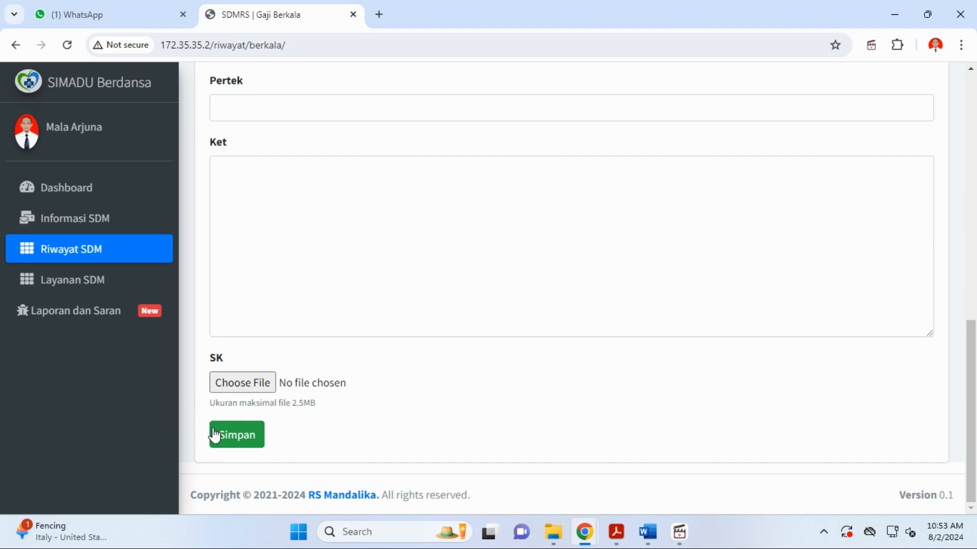
- Open the form for adding a new family card record in Riwayat Keluarga
left_click(90, 260)
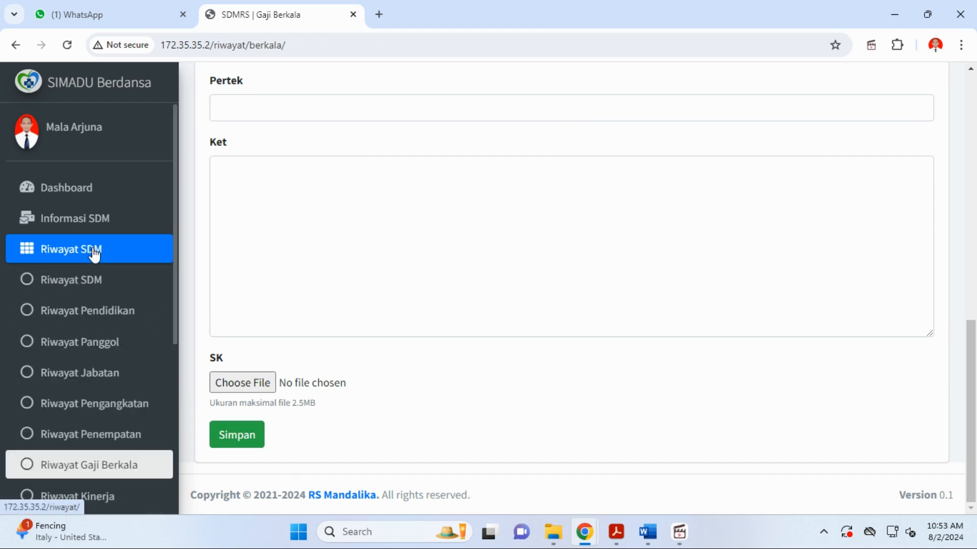
scroll(99, 349, "down", 3)
scroll(99, 353, "down", 1)
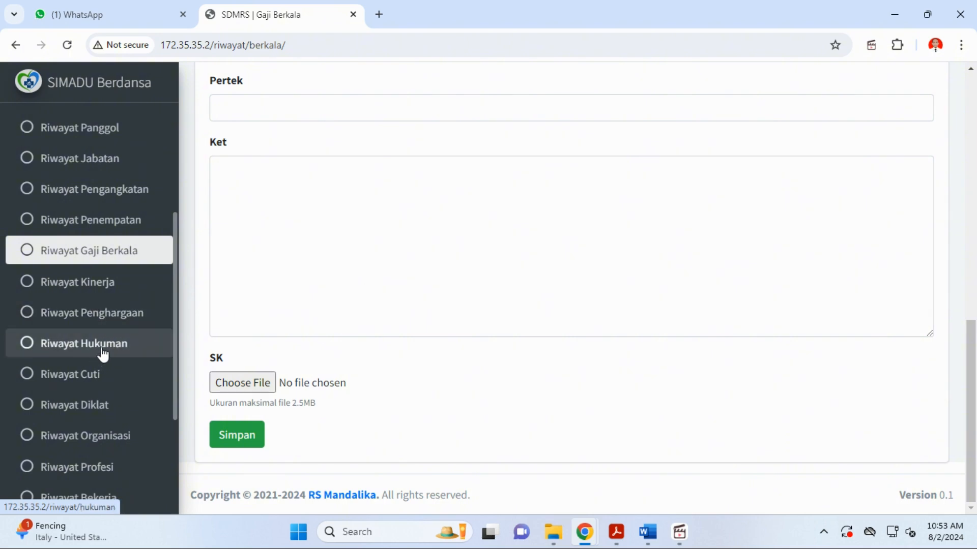
scroll(94, 384, "down", 1)
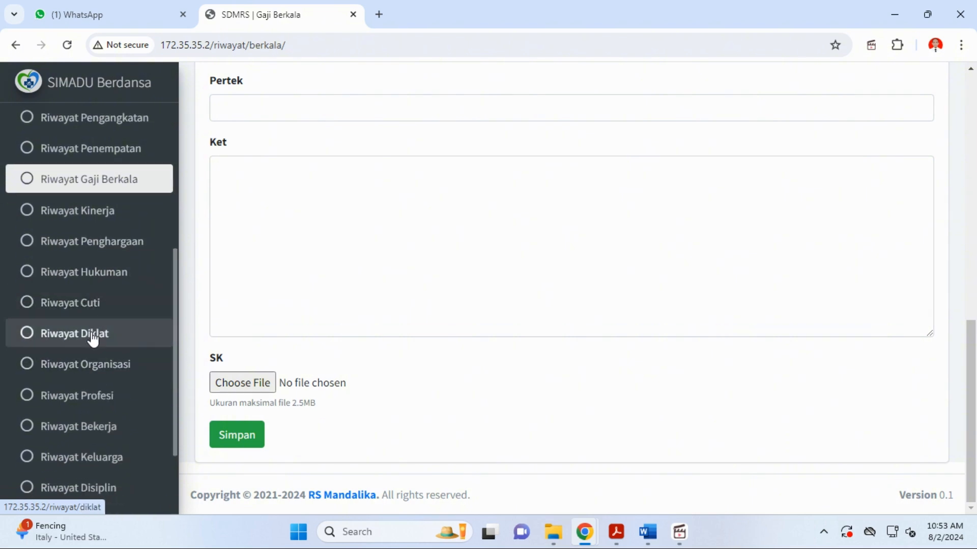
scroll(93, 340, "down", 1)
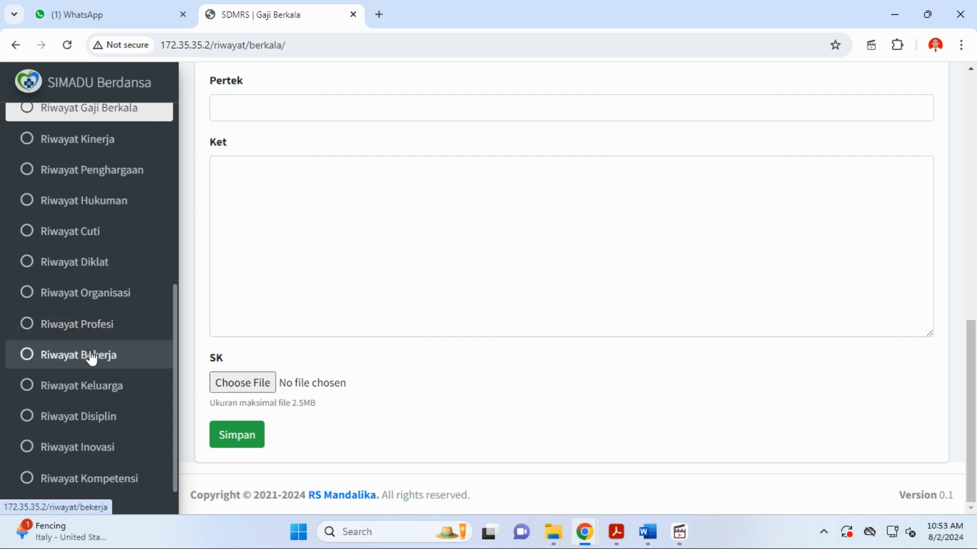
left_click(92, 385)
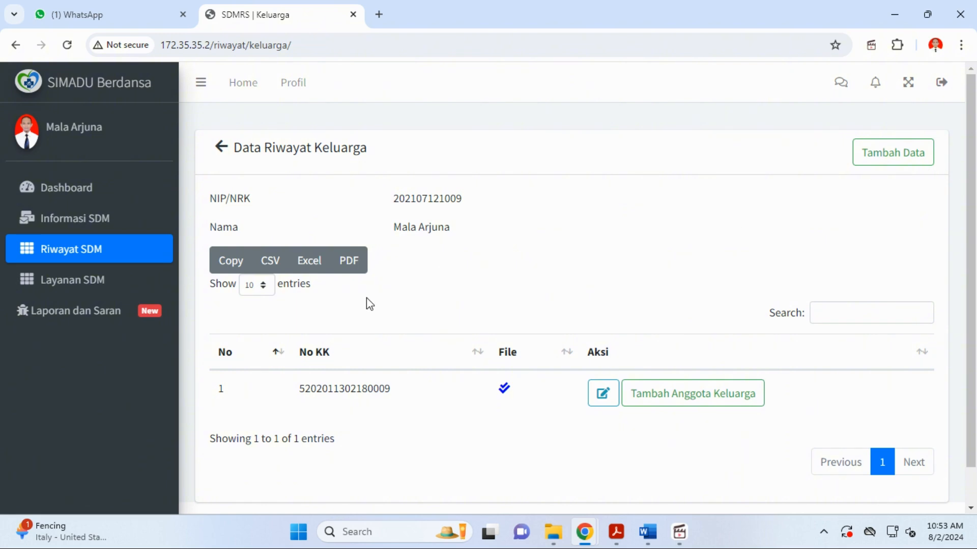
scroll(392, 373, "down", 1)
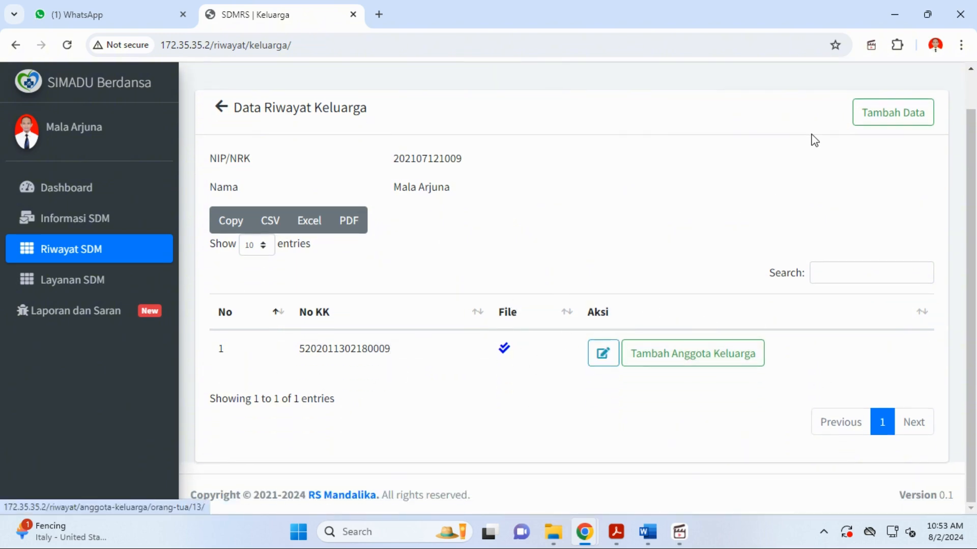
left_click(904, 113)
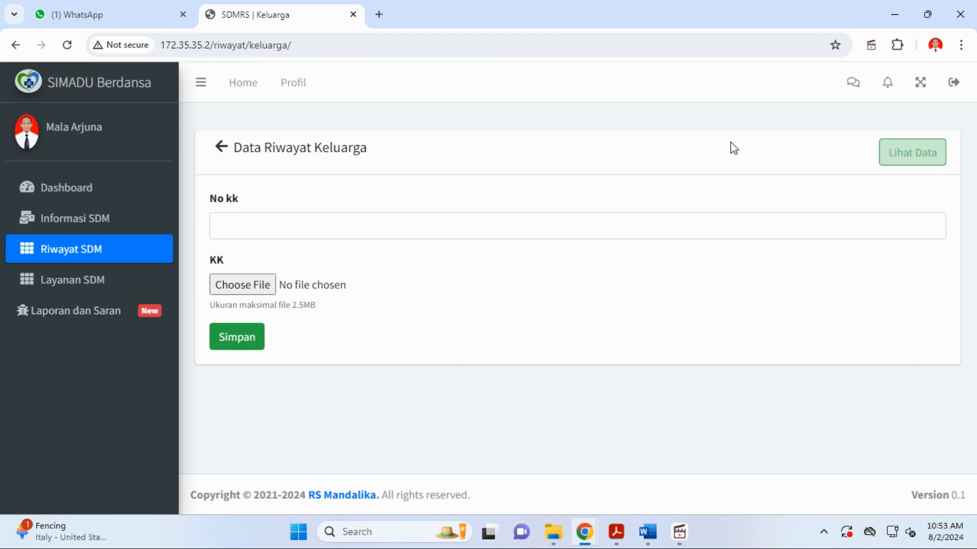
- Enter a sample family card number as the No kk and browse to the KK file in the DOKUMEN folder, without attaching it
left_click(289, 225)
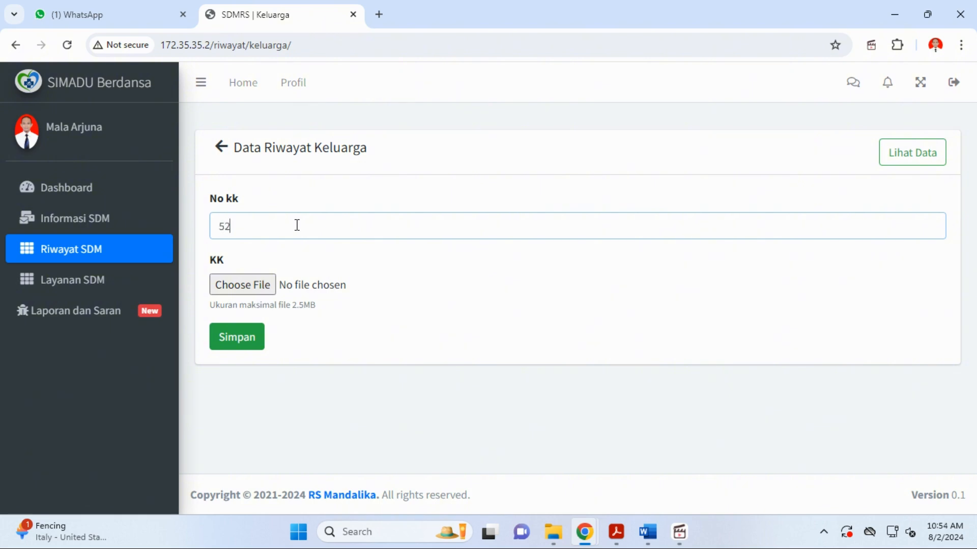
type("52FVGFDGDGDFGDGD")
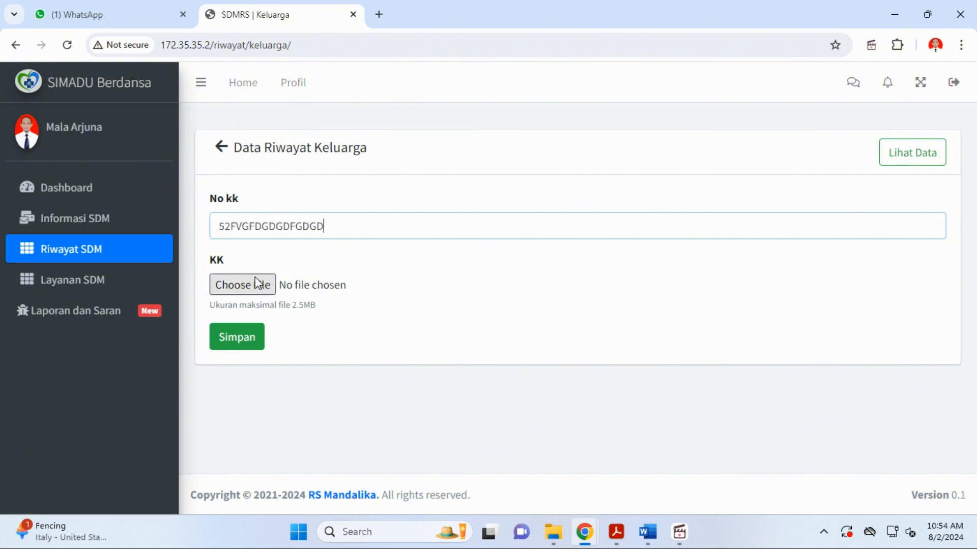
left_click(236, 283)
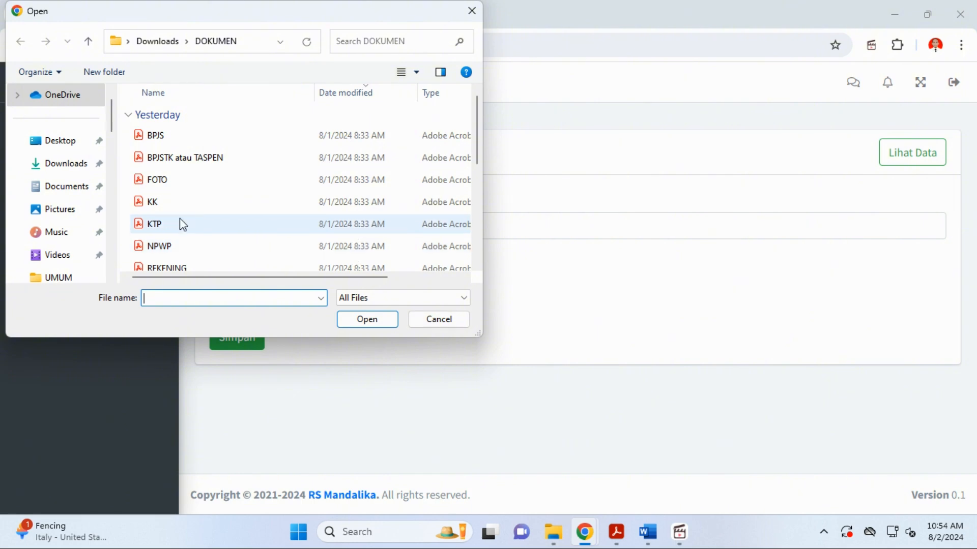
left_click(152, 202)
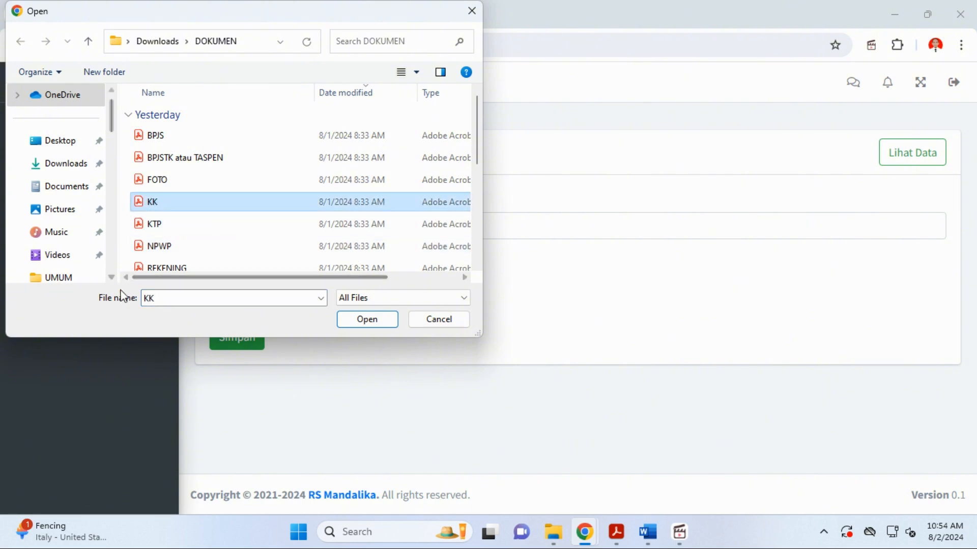
left_click(452, 321)
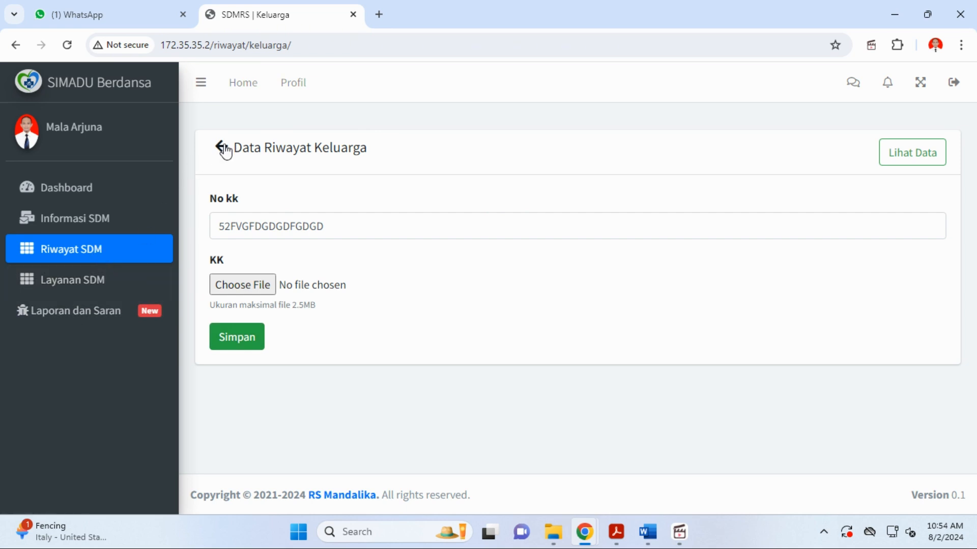
- Return to the Riwayat Keluarga list and open the family members page of the existing family card
left_click(106, 257)
scroll(79, 327, "down", 6)
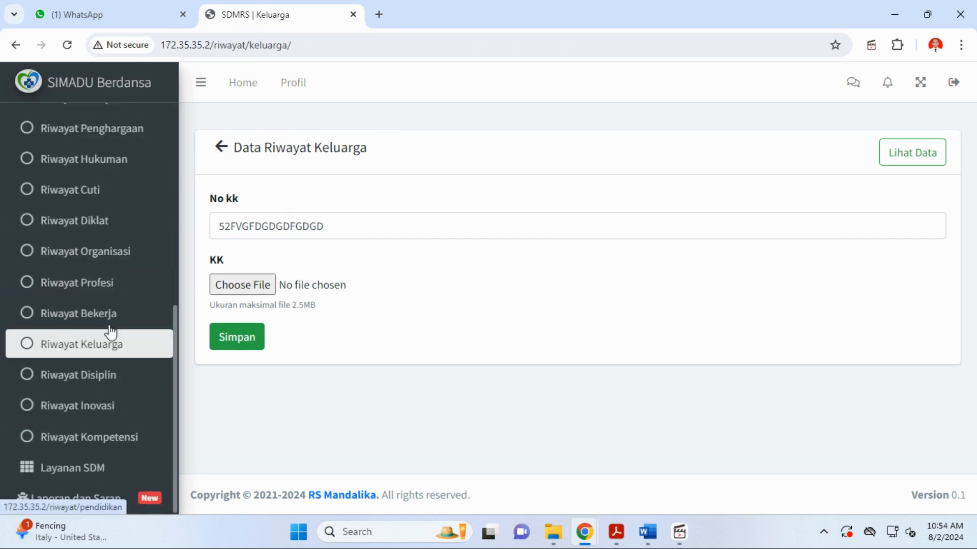
left_click(110, 348)
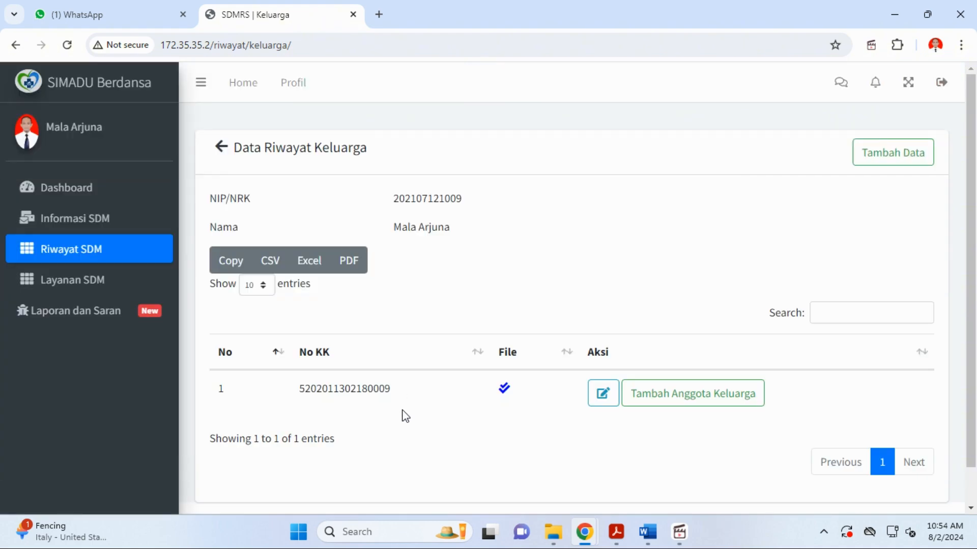
scroll(400, 412, "down", 1)
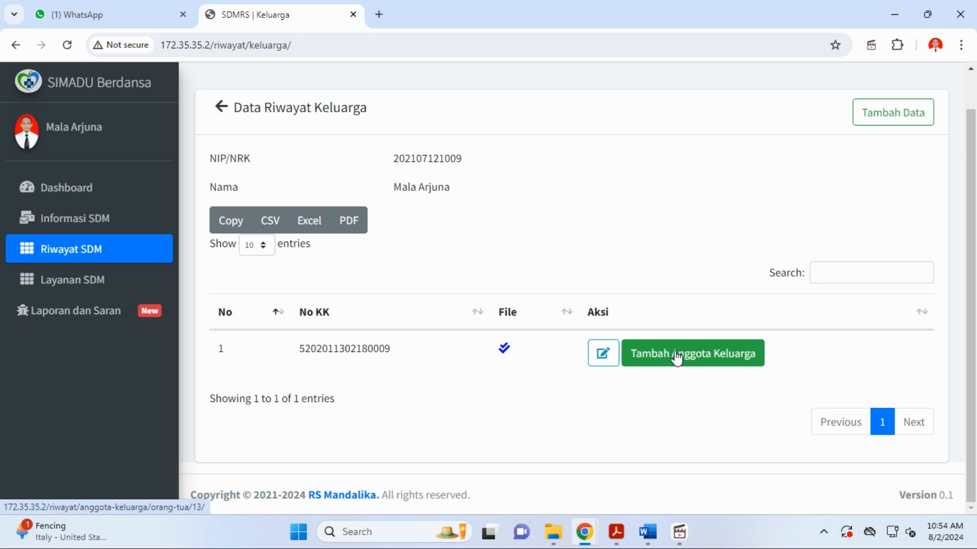
left_click(676, 356)
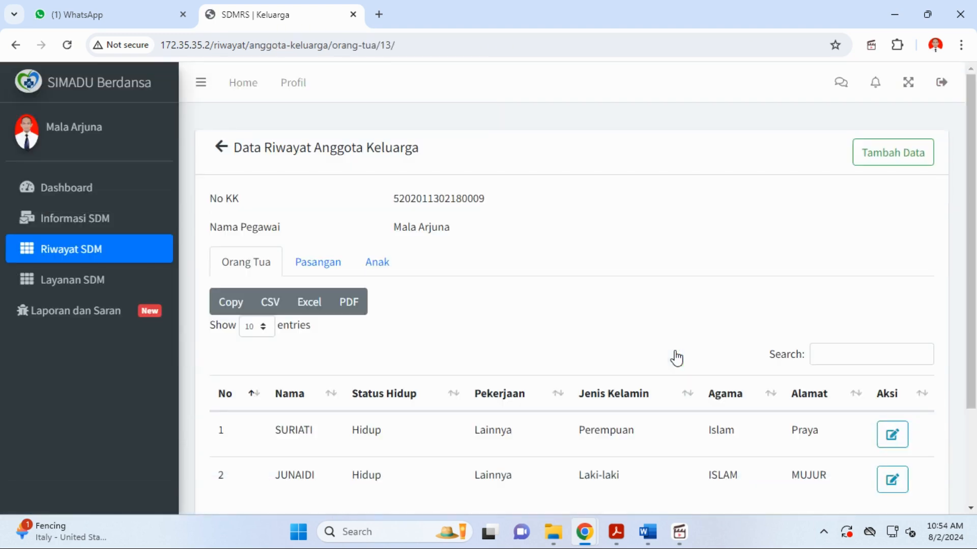
- Start a new Orang Tua record and enter the parent's name in the Nama field
scroll(676, 358, "down", 3)
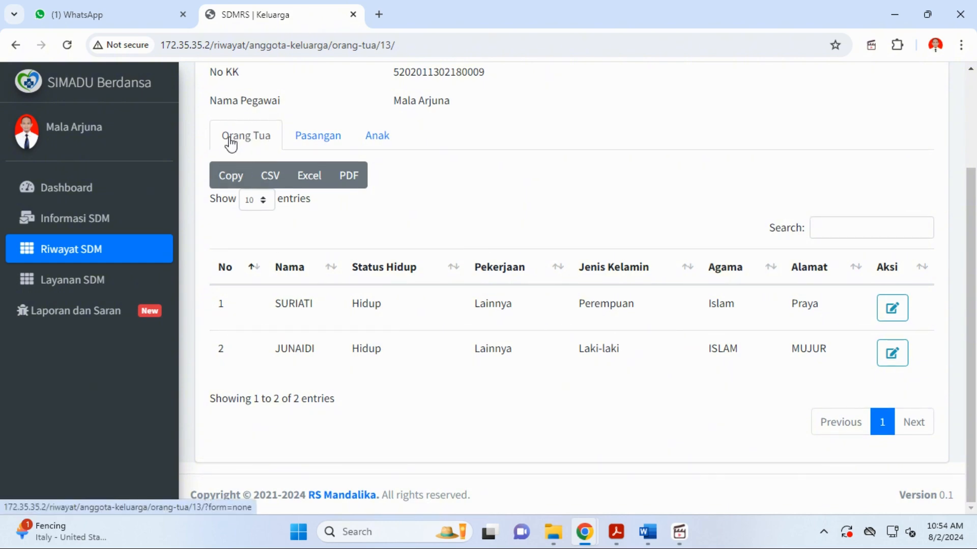
scroll(231, 145, "up", 2)
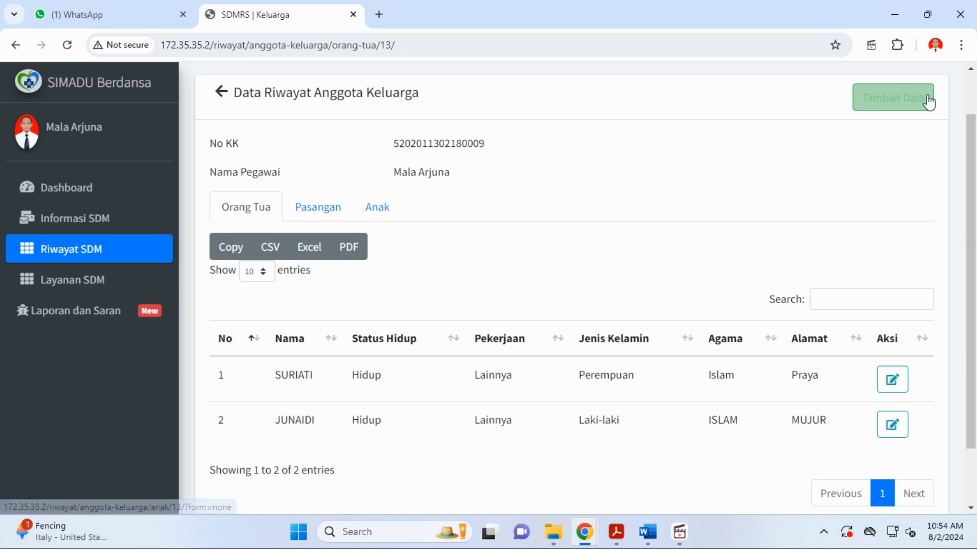
left_click(891, 103)
left_click(295, 202)
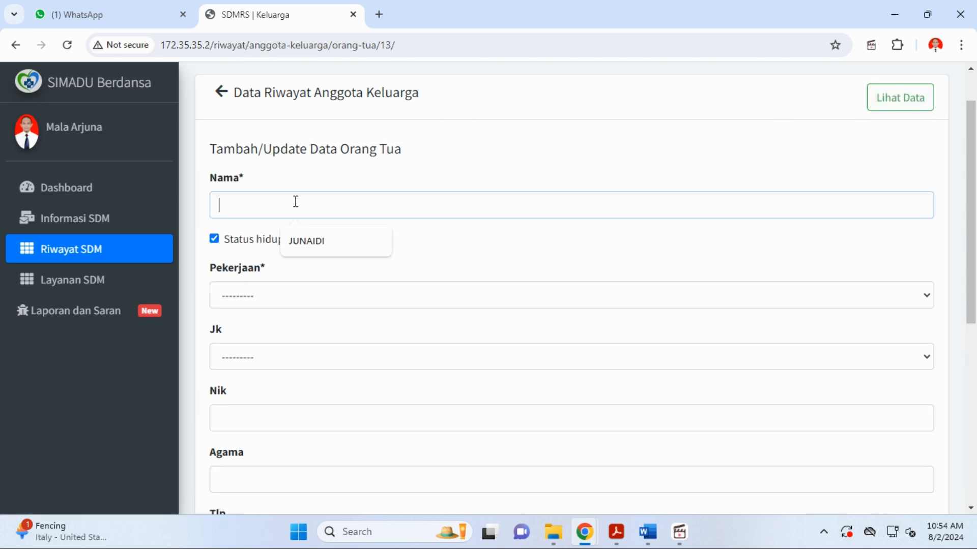
type("ASAFASF")
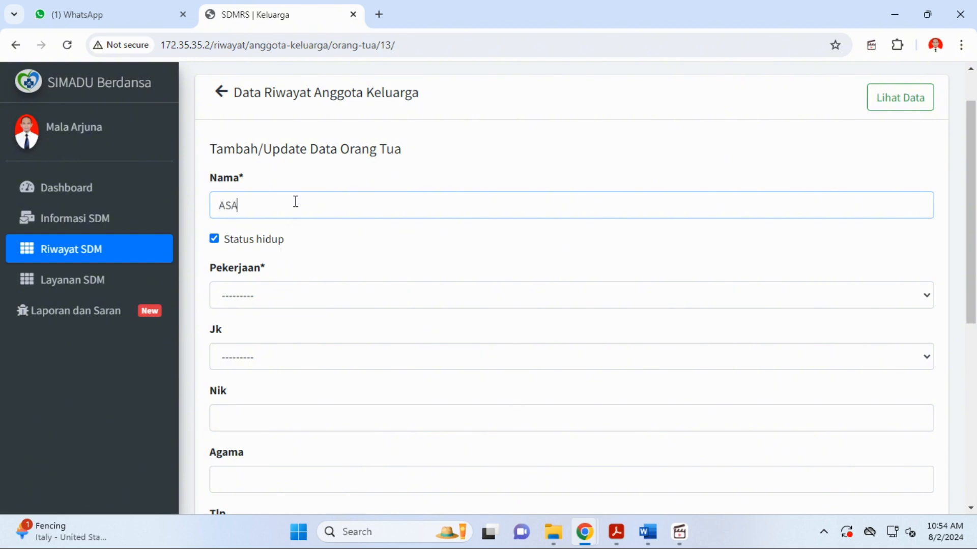
- Set Pekerjaan to Lainnya and Jk to Laki-laki for the new Orang Tua record
left_click(262, 294)
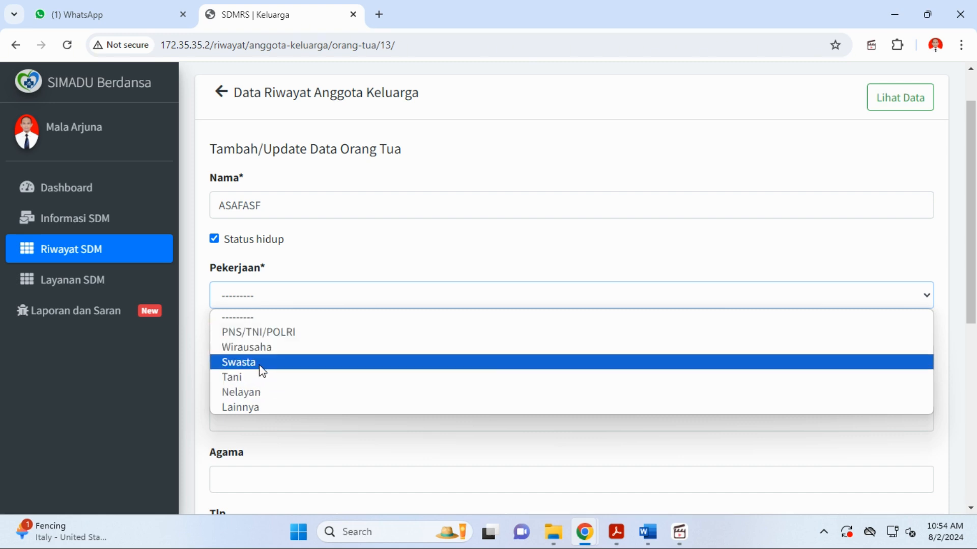
left_click(251, 408)
left_click(284, 360)
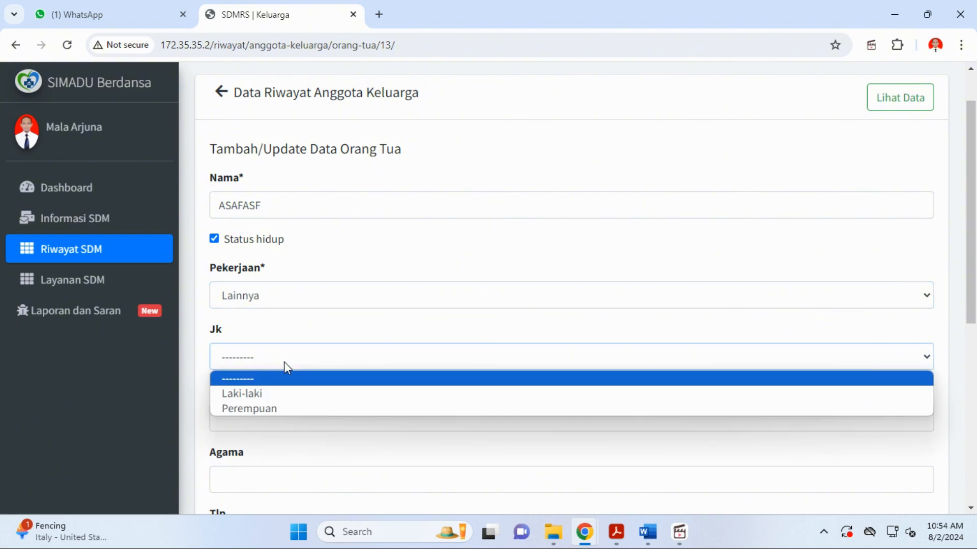
left_click(272, 393)
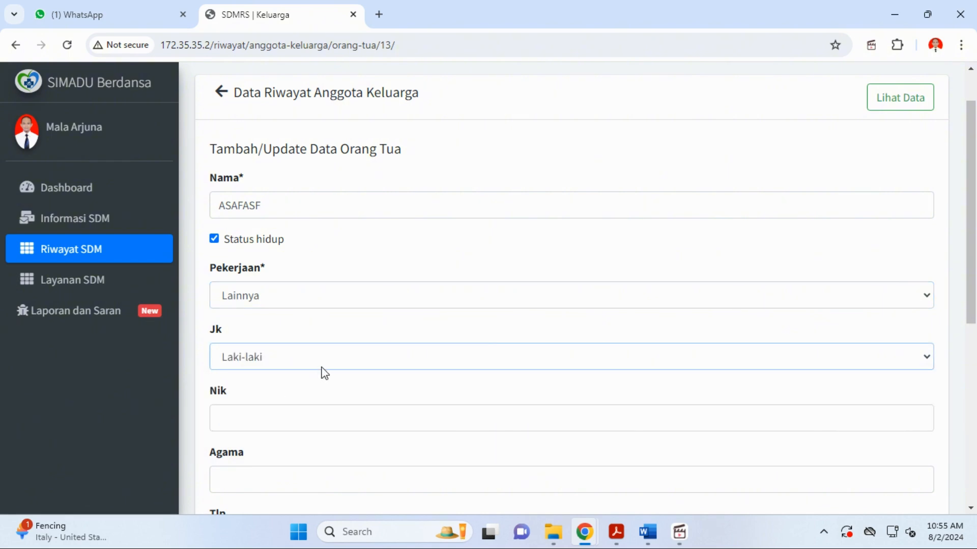
- Fill in the parent's Nik and phone number and set Agama to ISLAM in the Orang Tua form
scroll(322, 373, "down", 3)
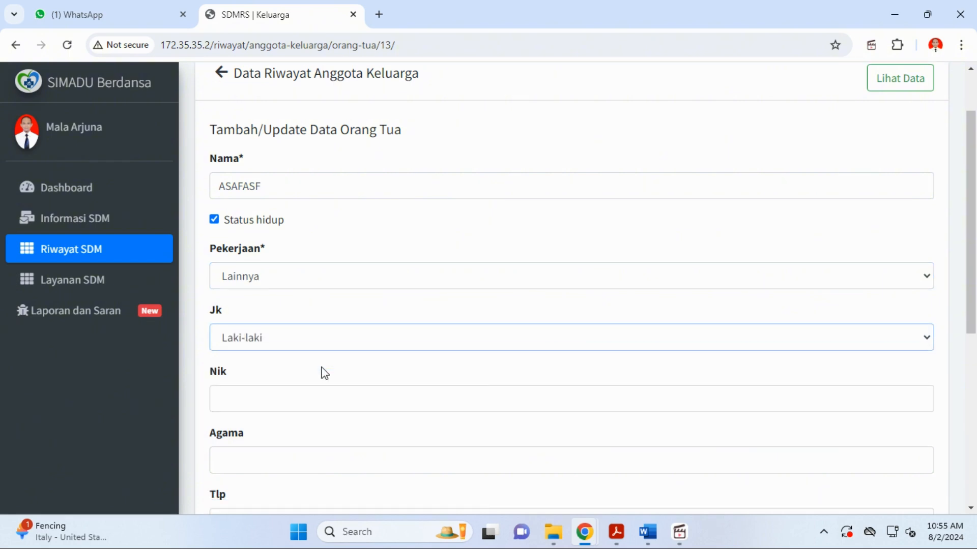
left_click(294, 268)
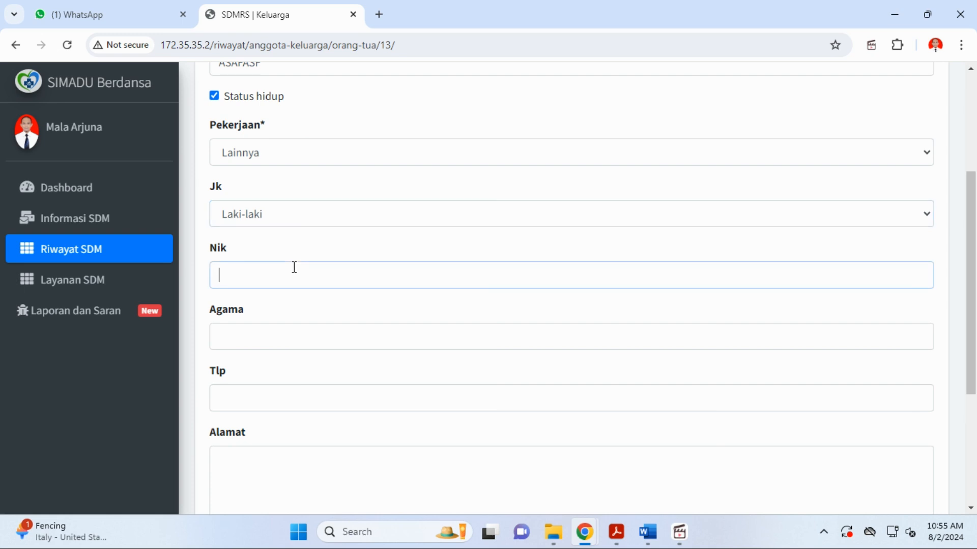
type("DFSDS")
left_click(276, 341)
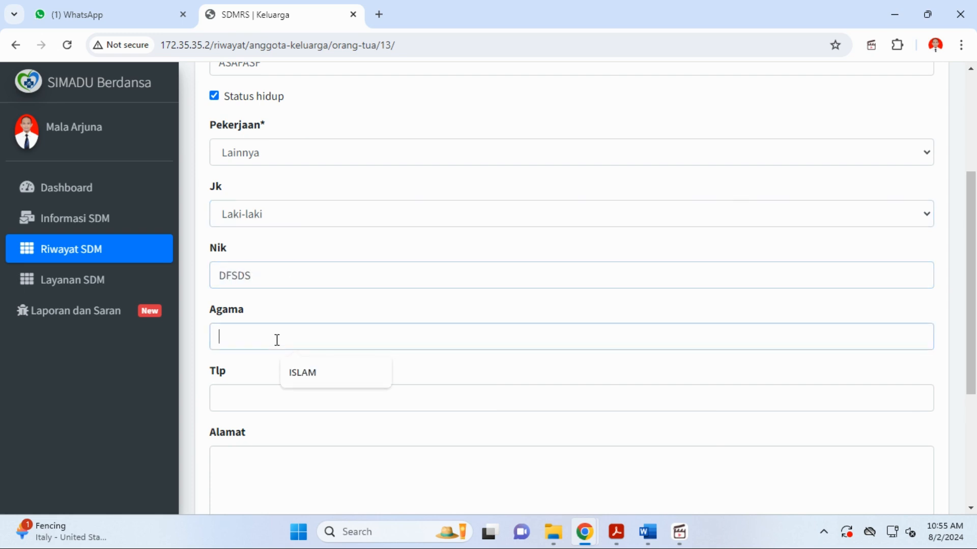
left_click(303, 372)
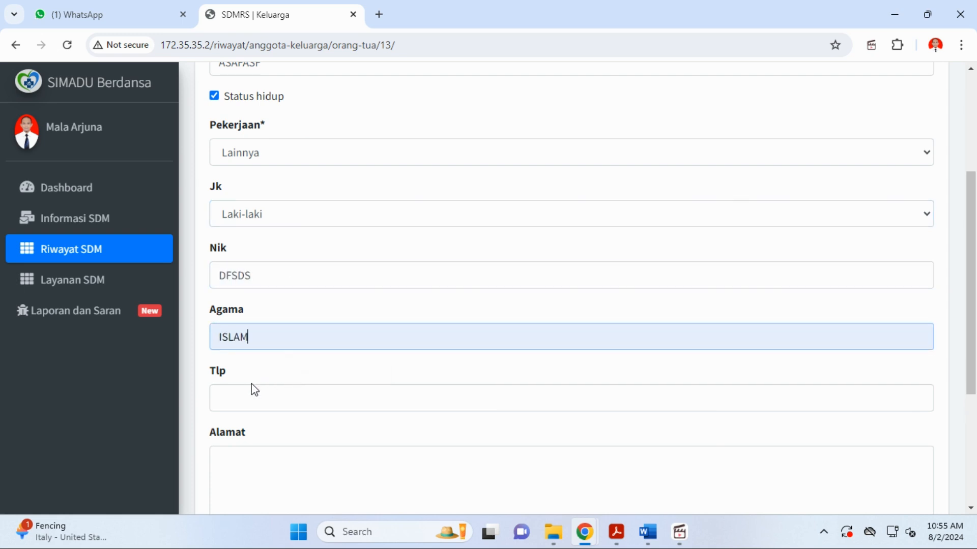
scroll(252, 389, "down", 3)
left_click(280, 253)
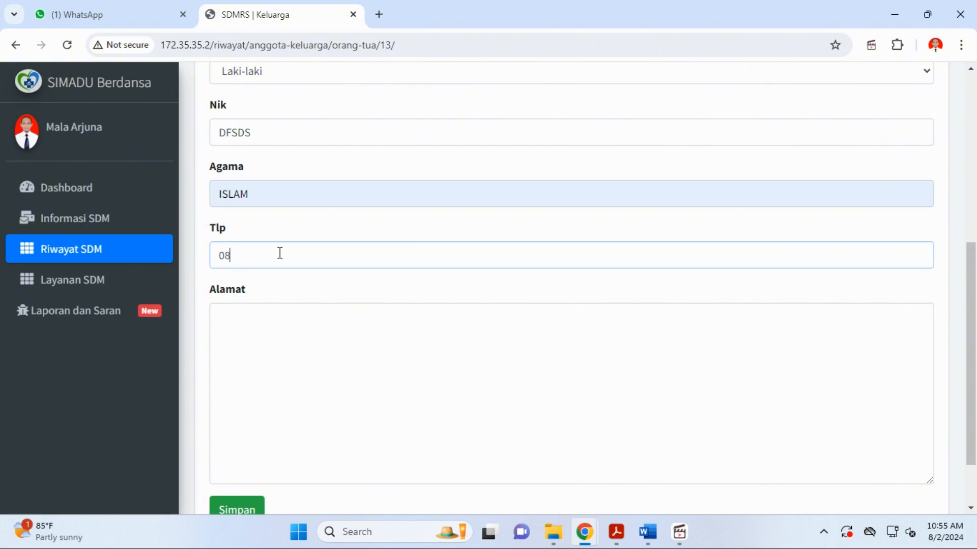
scroll(336, 297, "down", 2)
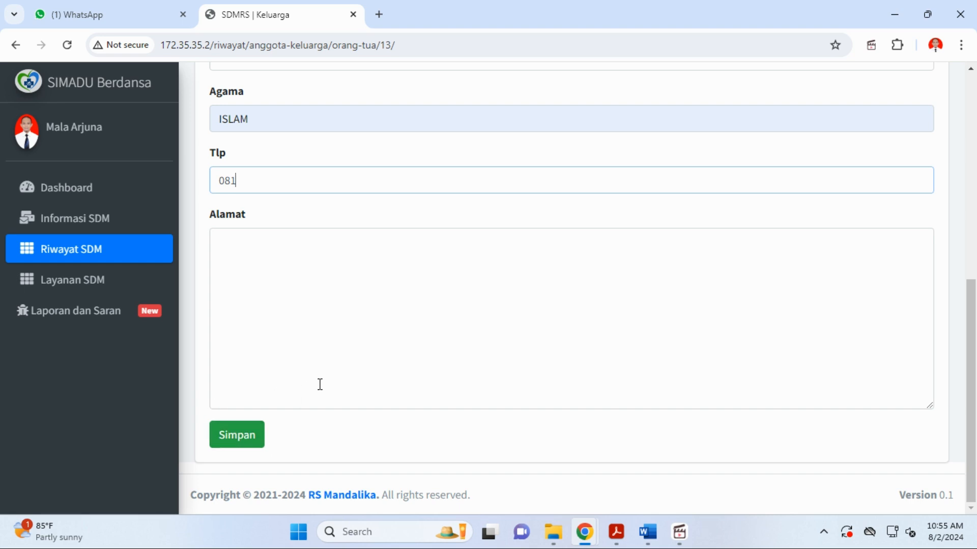
- Leave the Orang Tua form without saving and reopen the family members page of the existing family card
scroll(300, 336, "up", 7)
left_click(220, 90)
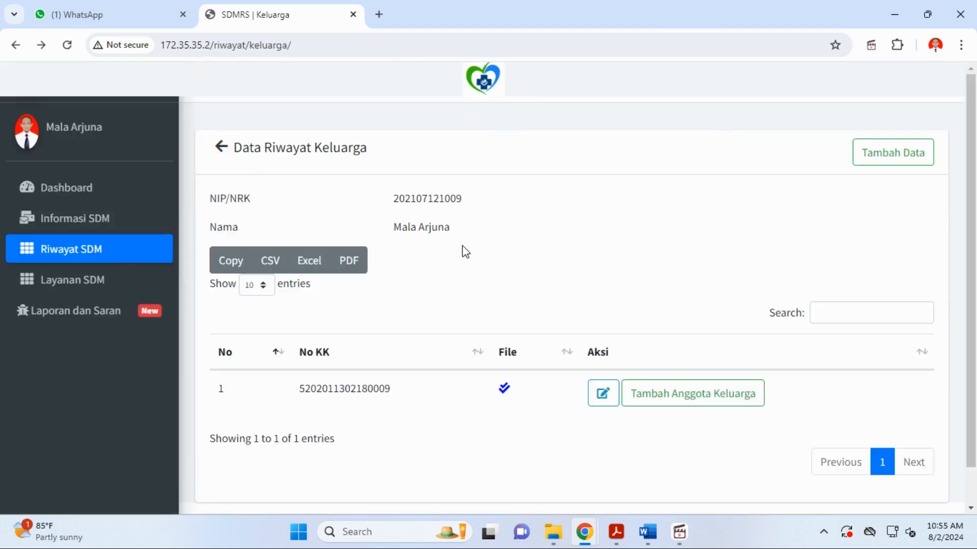
left_click(658, 396)
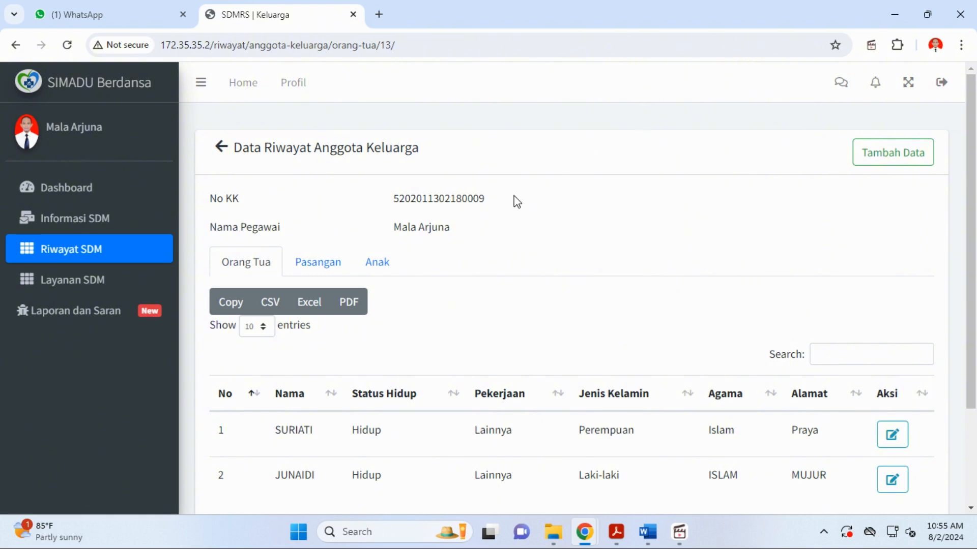
left_click(679, 533)
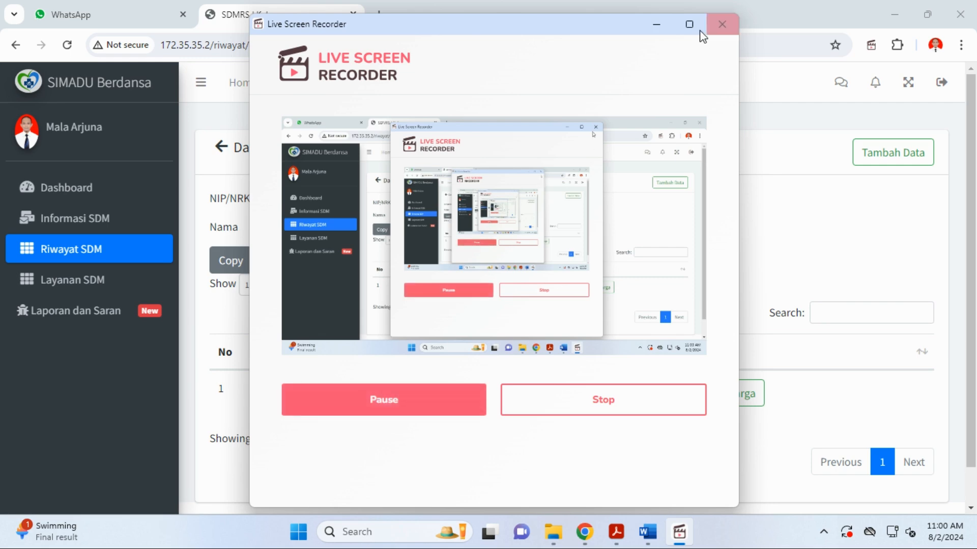
left_click(656, 25)
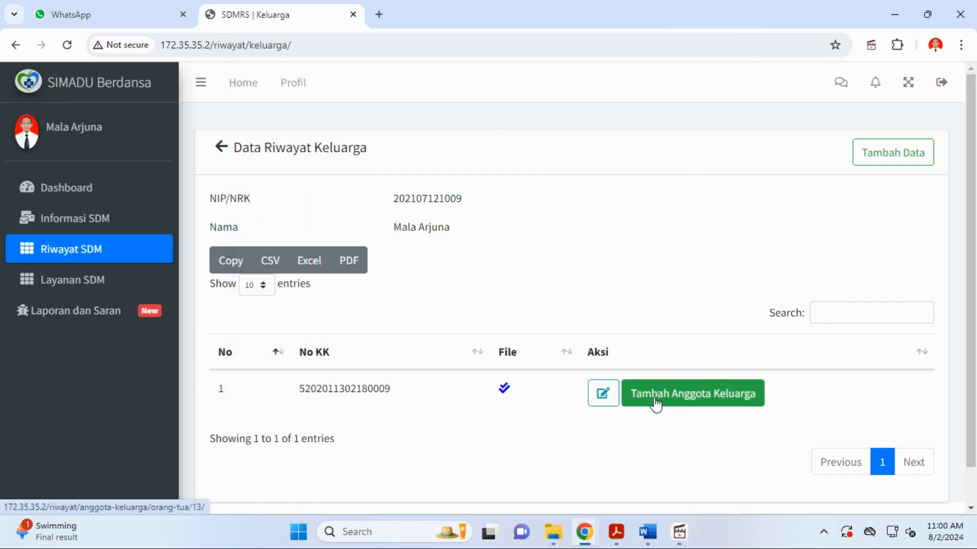
- Open the existing family card's members page and start a new record in its Pasangan section
left_click(655, 401)
scroll(277, 305, "down", 2)
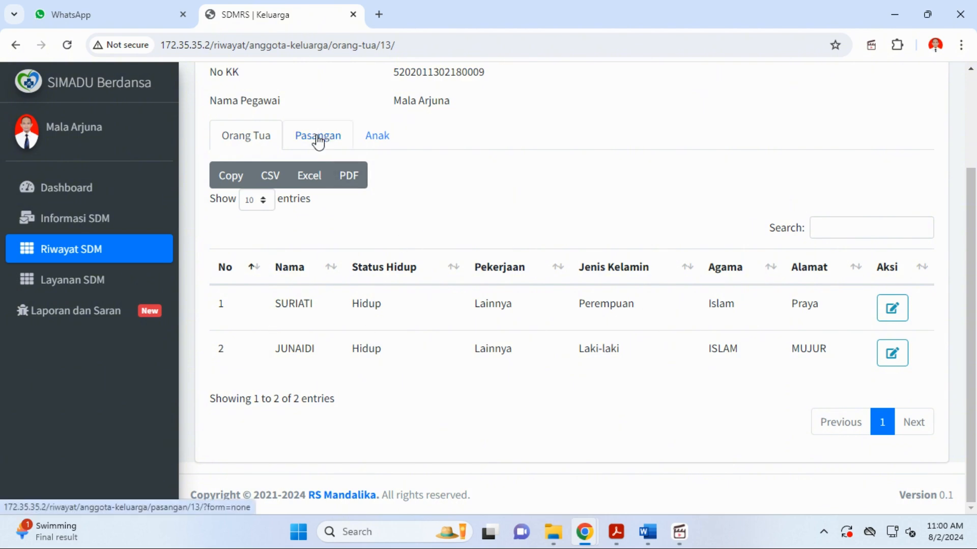
left_click(318, 141)
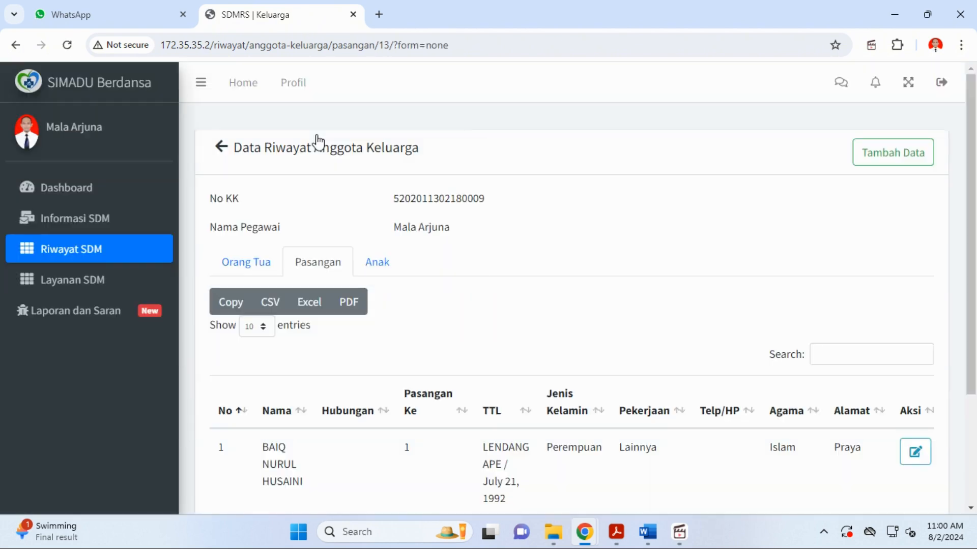
scroll(428, 310, "down", 3)
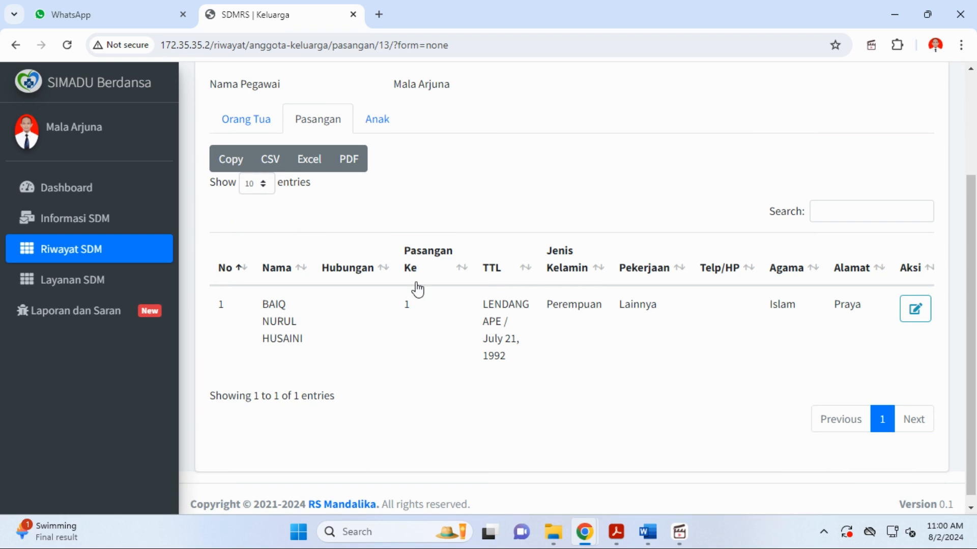
scroll(855, 177, "up", 3)
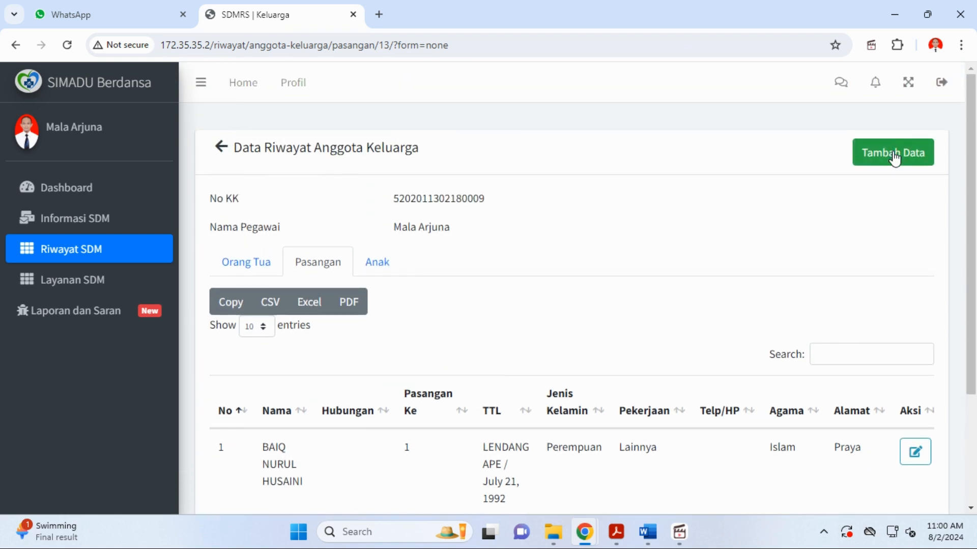
left_click(893, 159)
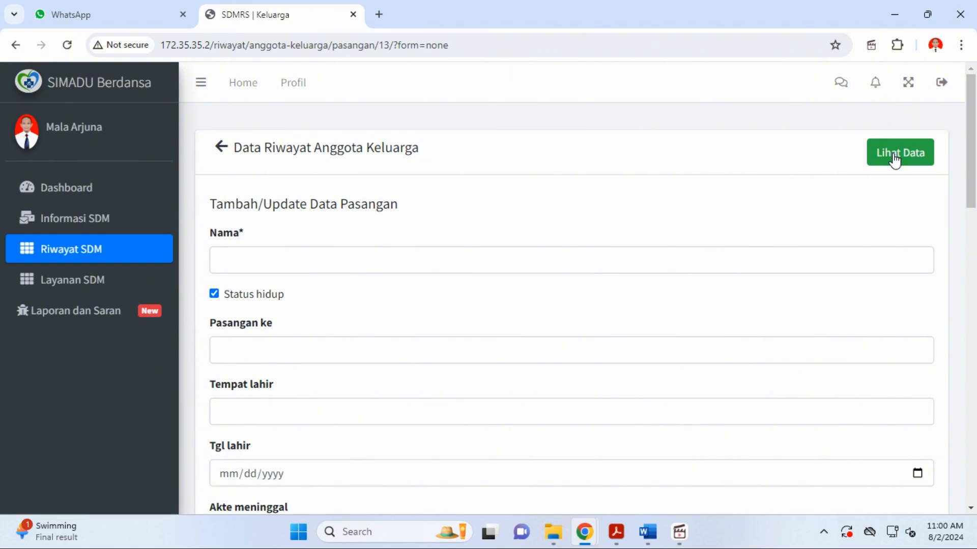
- Enter the spouse's name in the Nama field and set Pasangan ke to 1
scroll(351, 269, "down", 1)
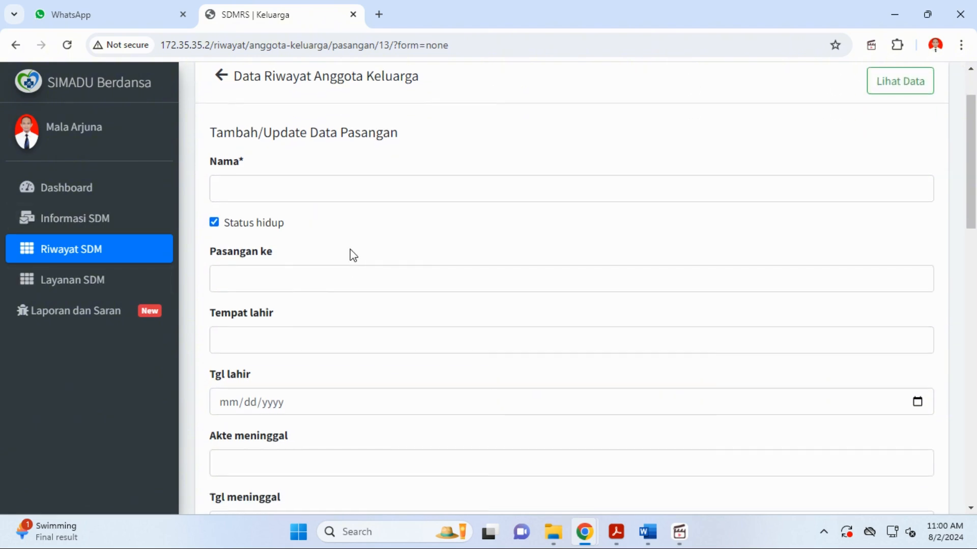
left_click(339, 188)
type("DFGDFGDF")
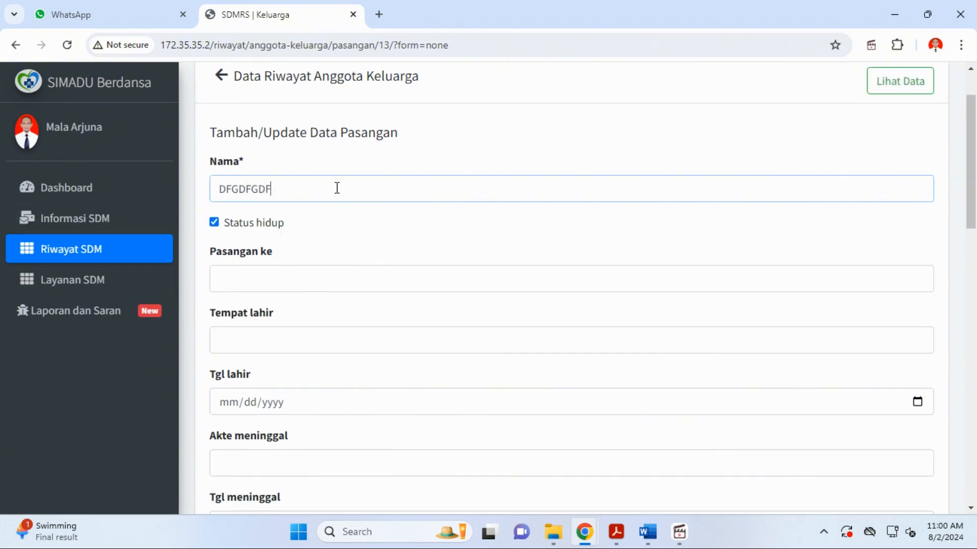
left_click(288, 275)
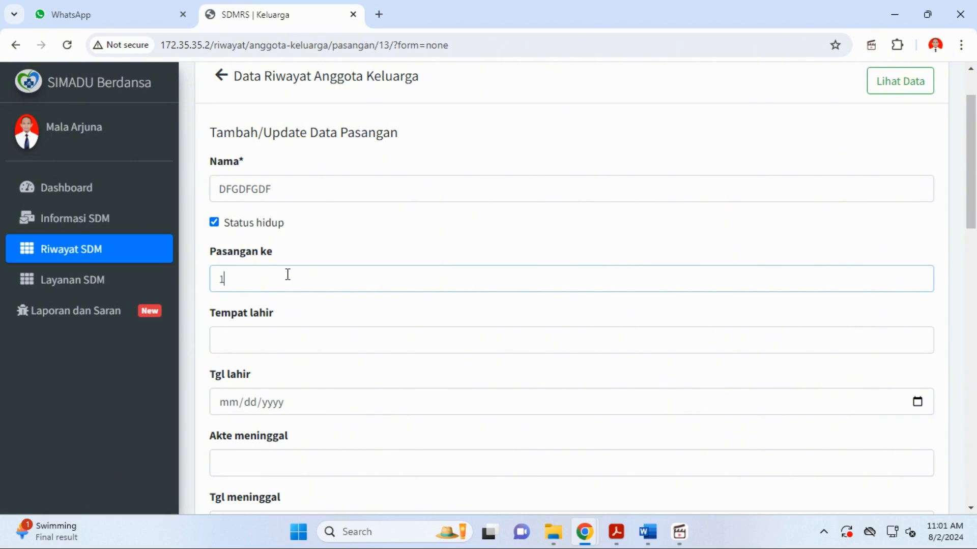
- Enter FDGFDG as the spouse's Tempat lahir and pick a sample date of birth in Tgl lahir
scroll(305, 285, "down", 3)
left_click(283, 199)
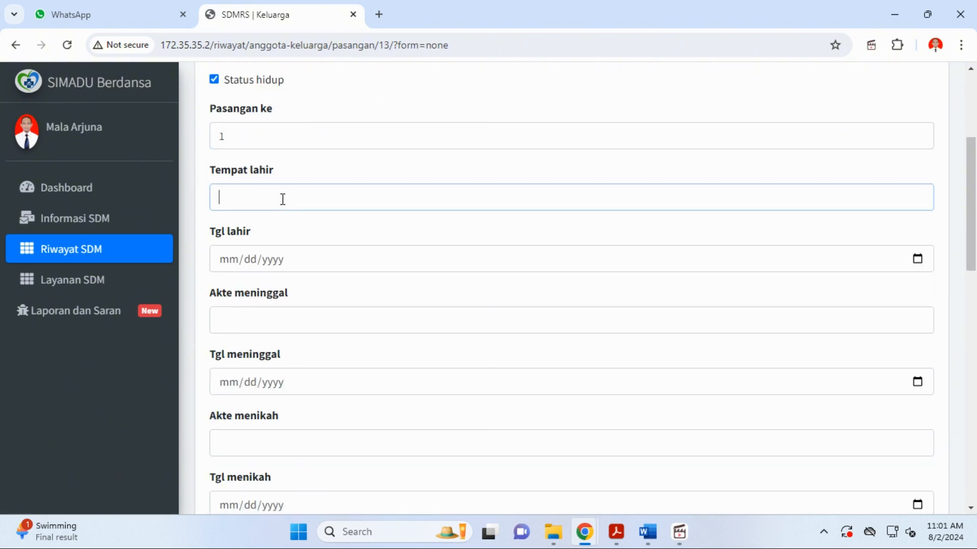
type("FDGFDG")
left_click(917, 259)
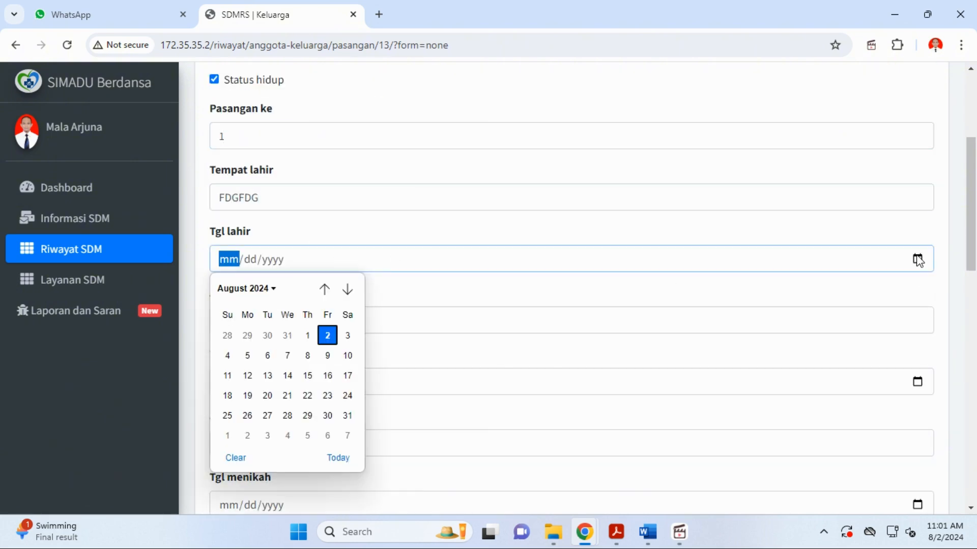
left_click(286, 356)
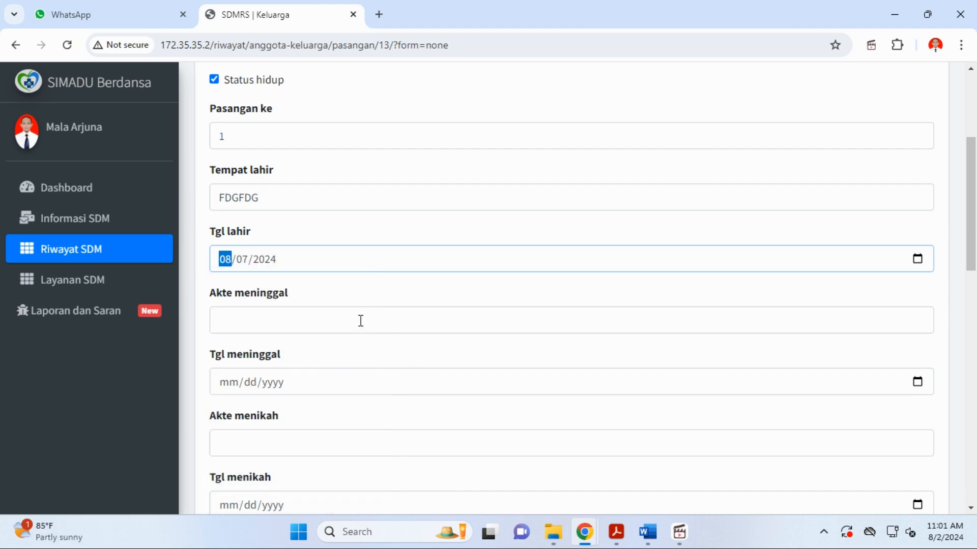
scroll(364, 280, "down", 1)
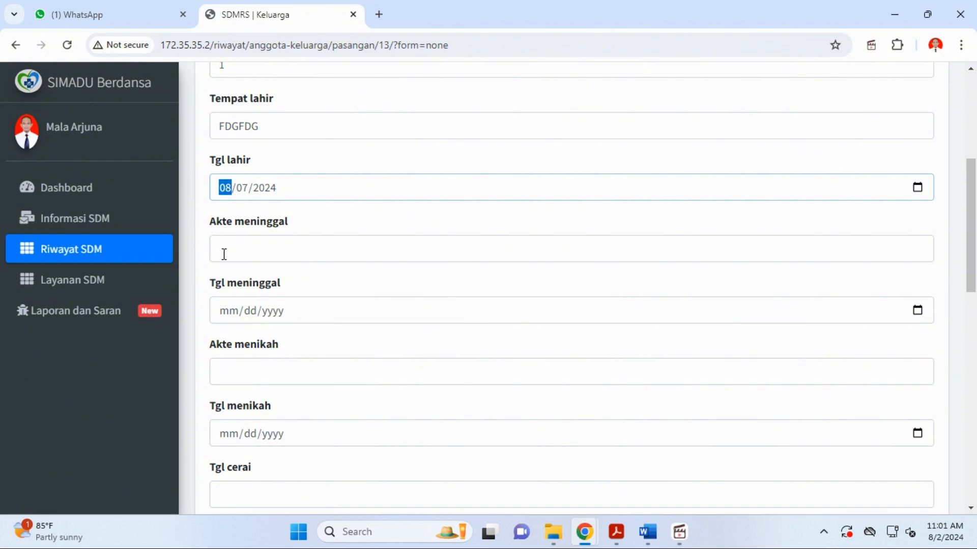
left_click(917, 311)
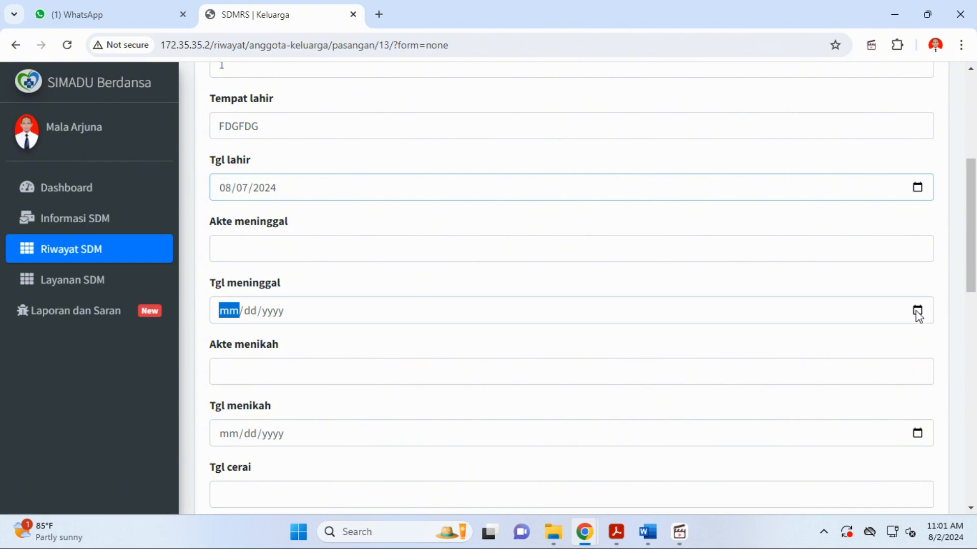
left_click(441, 278)
- Enter GFHDFDFGDGD as the Akte menikah of the Pasangan record
scroll(336, 291, "down", 1)
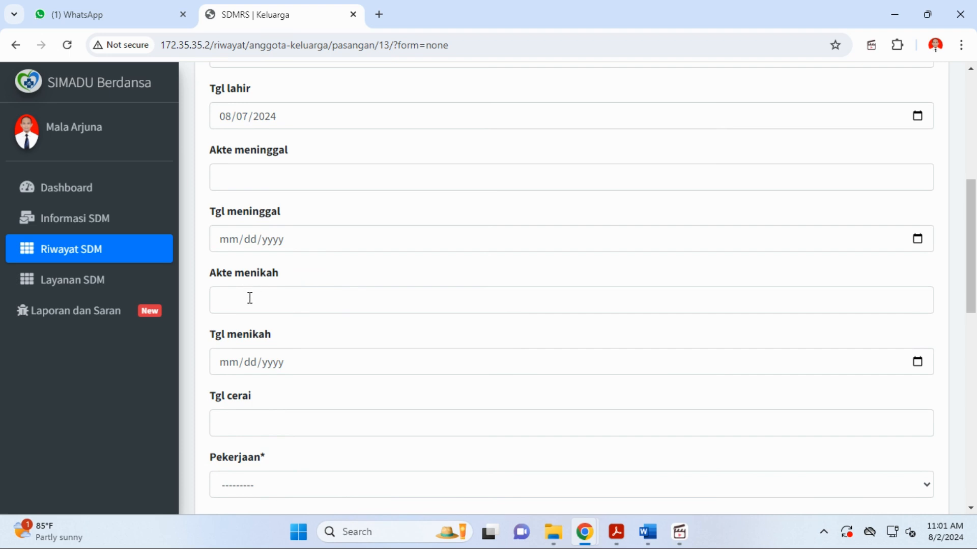
left_click(312, 308)
type("GFHDFDFGDGD")
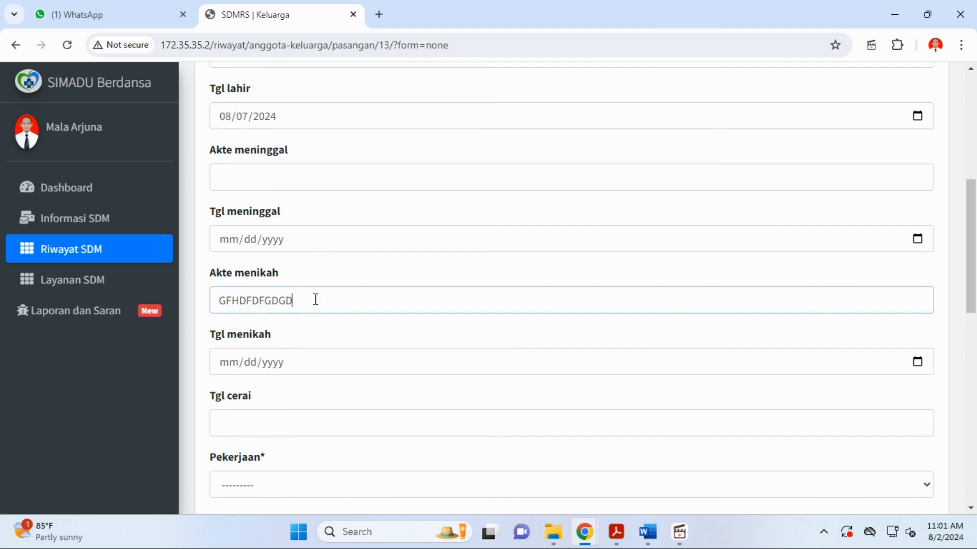
- Set the marriage date in Tgl menikah to 11/06/2017 for the Pasangan record
left_click(917, 362)
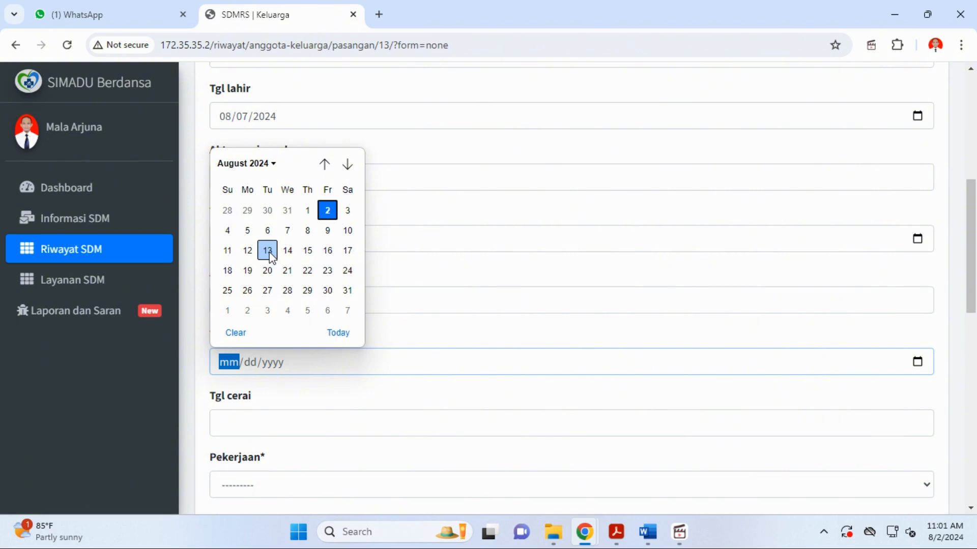
left_click(254, 165)
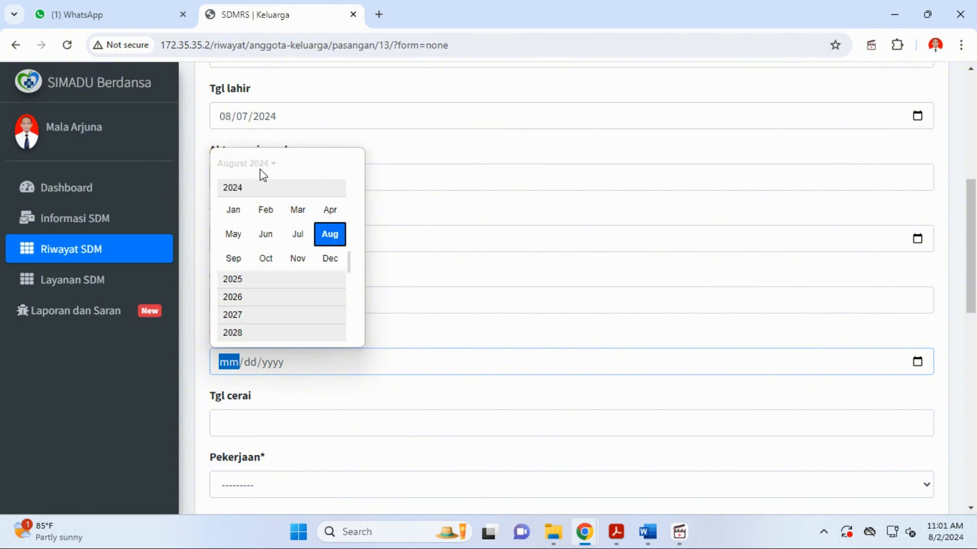
scroll(265, 242, "up", 5)
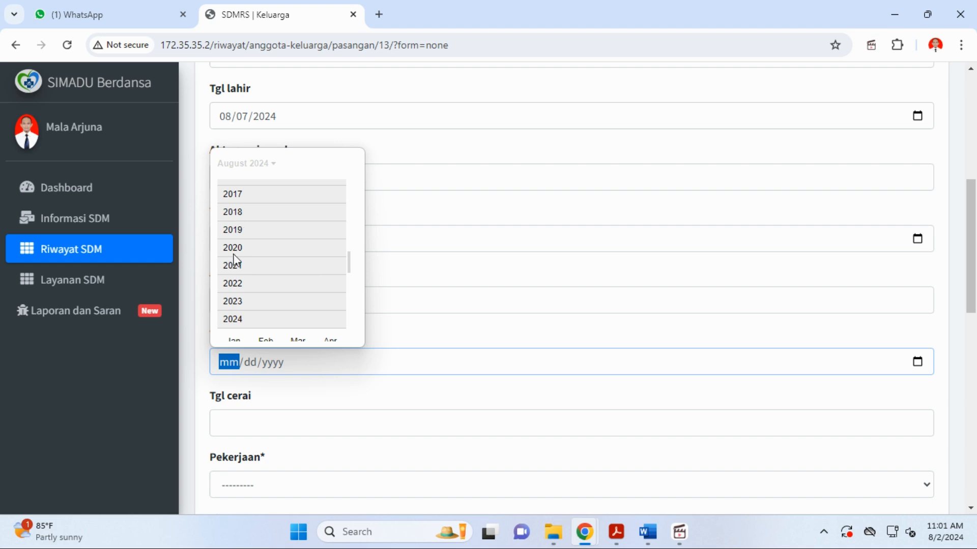
left_click(233, 194)
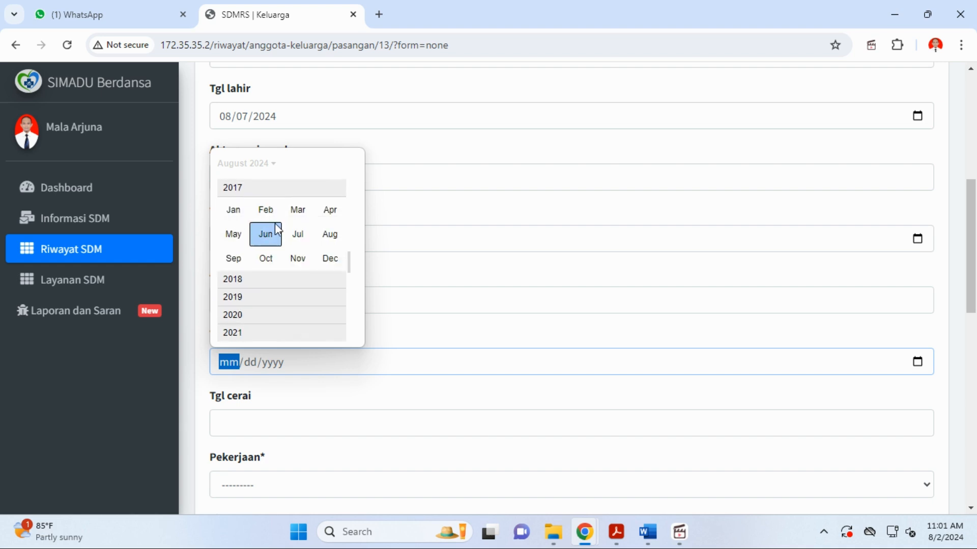
left_click(303, 260)
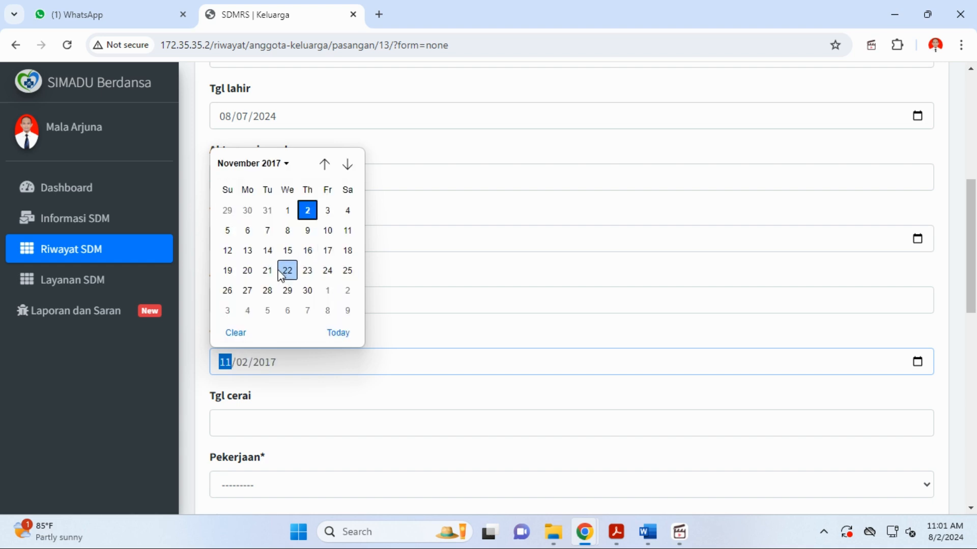
left_click(247, 230)
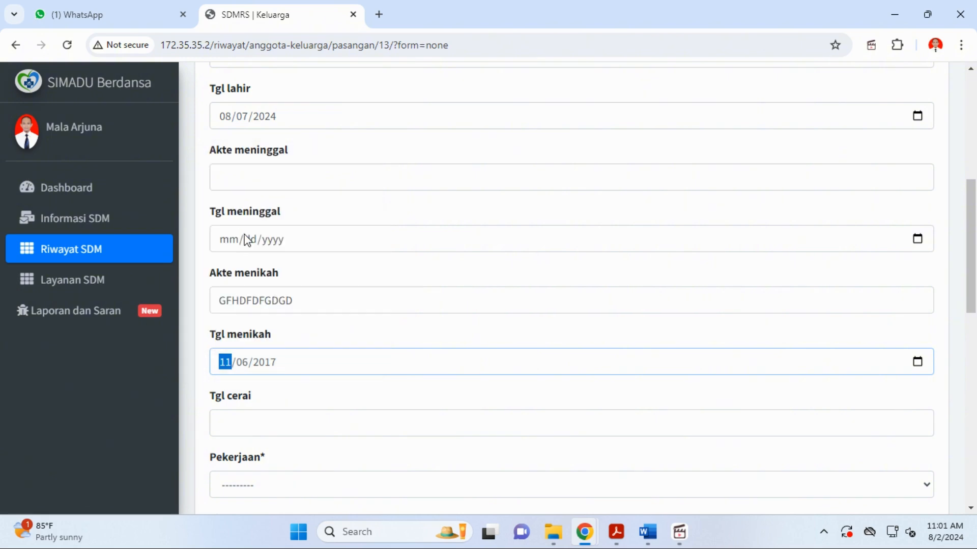
scroll(328, 382, "down", 3)
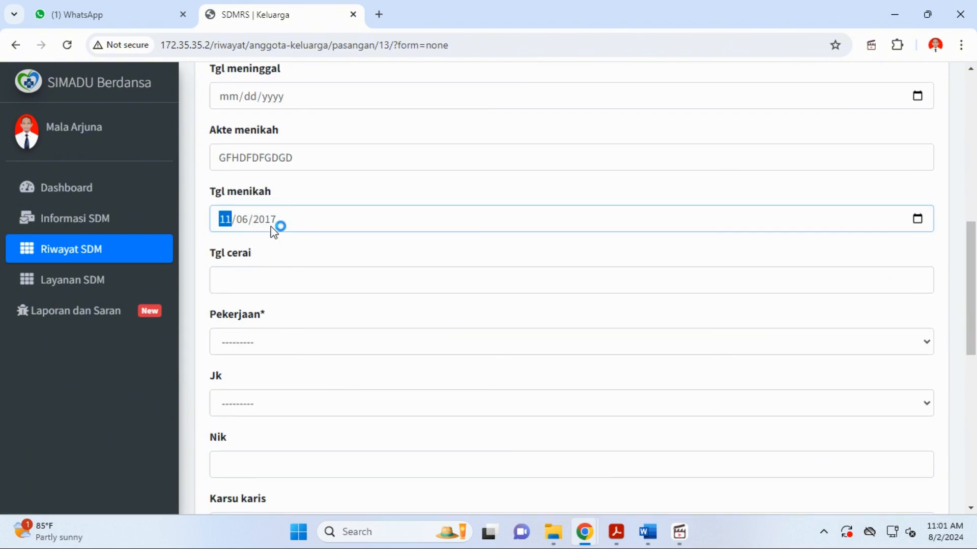
- Set the spouse's Pekerjaan to Lainnya and Jk to Perempuan in the Pasangan record
scroll(259, 306, "down", 1)
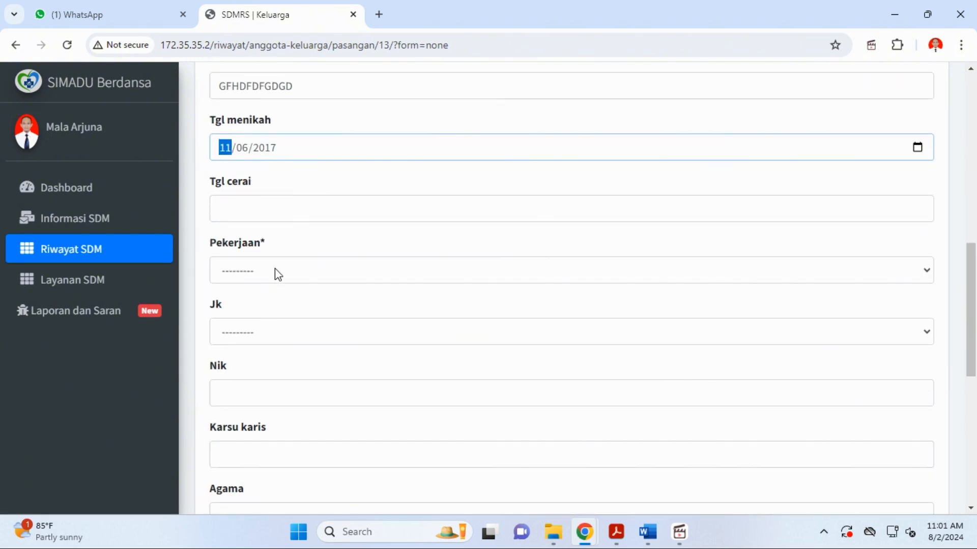
left_click(274, 272)
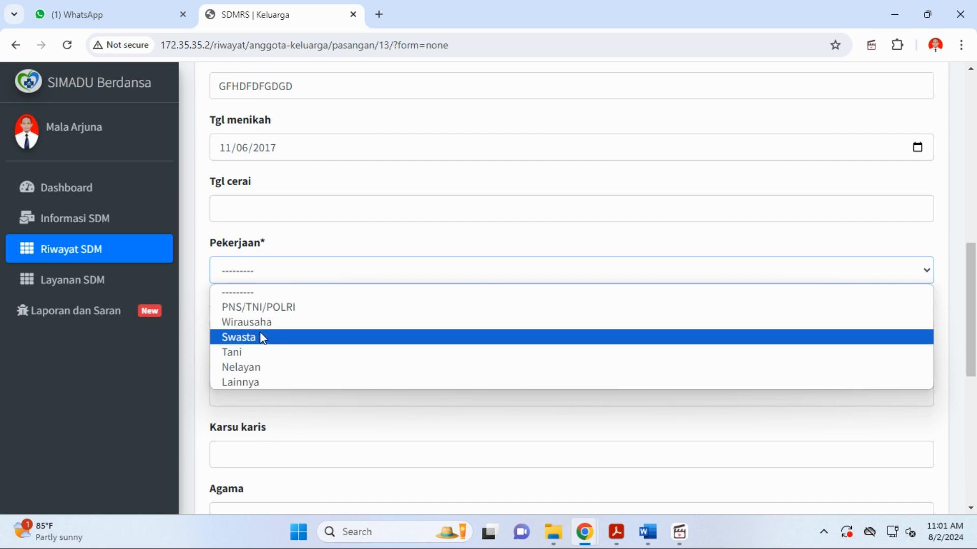
left_click(245, 380)
scroll(273, 366, "down", 1)
scroll(272, 366, "down", 2)
left_click(270, 189)
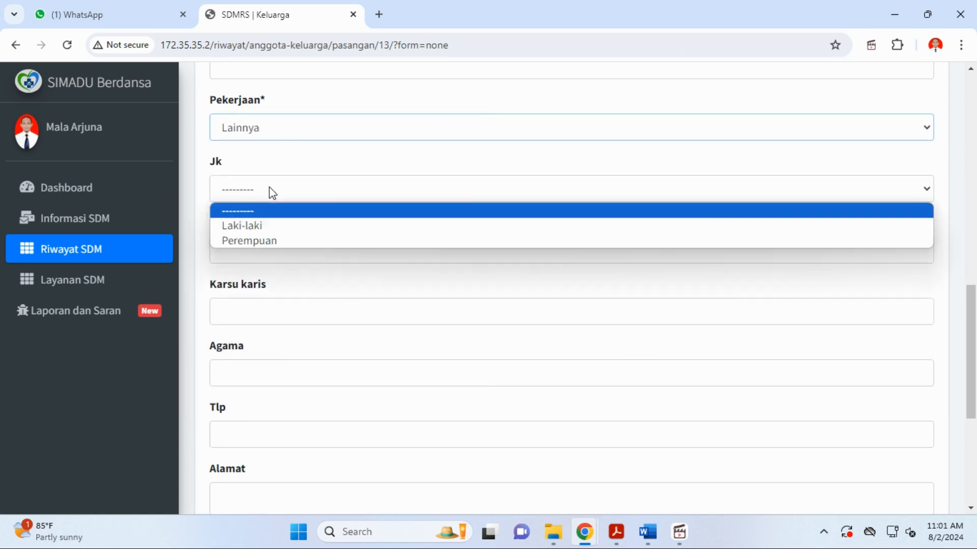
left_click(258, 242)
- Enter a sample identity number in the spouse's Nik field and set Agama to ISLAM
left_click(274, 245)
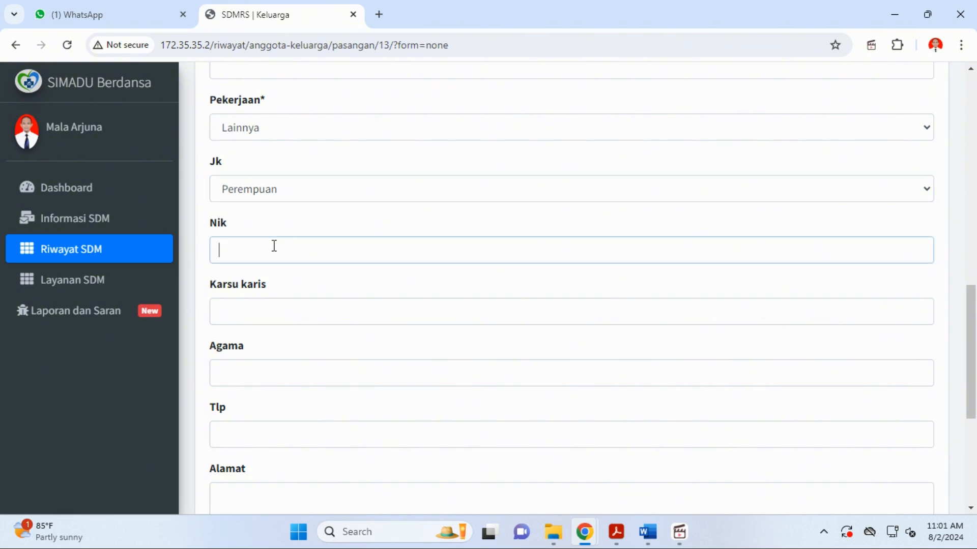
type("FGFDGDGDX")
scroll(280, 308, "down", 1)
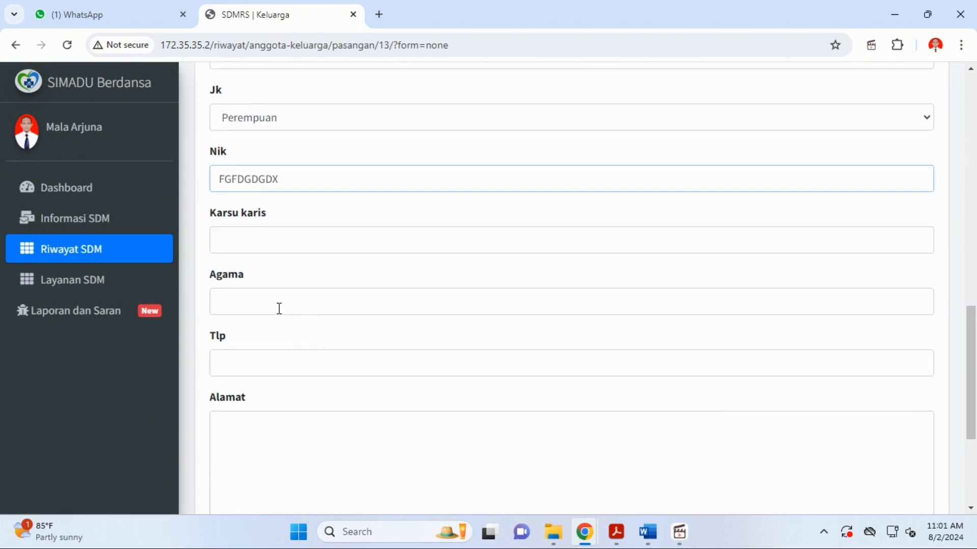
left_click(279, 309)
left_click(300, 337)
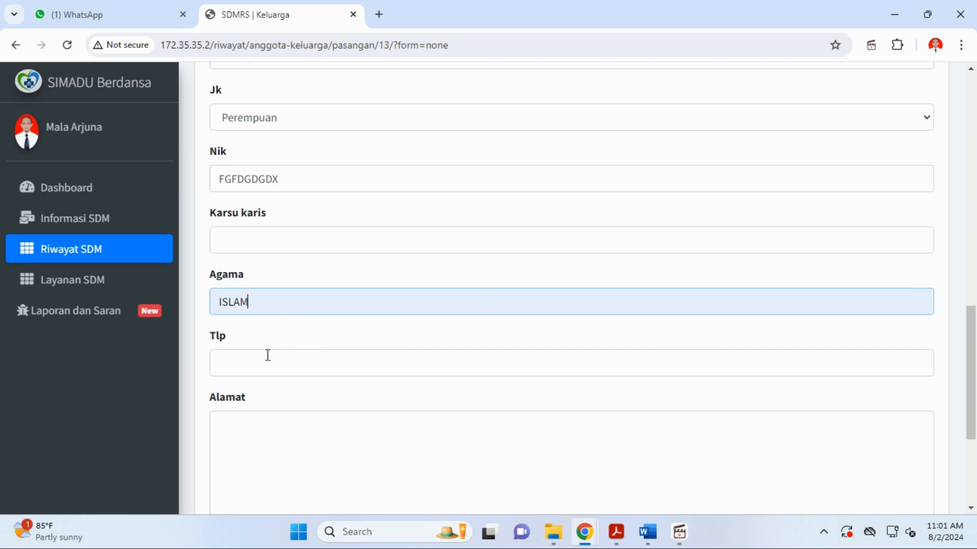
- Fill in the spouse's phone number and a sample address in Alamat, leaving Masuk daftar gaji unticked
scroll(266, 356, "down", 1)
left_click(263, 293)
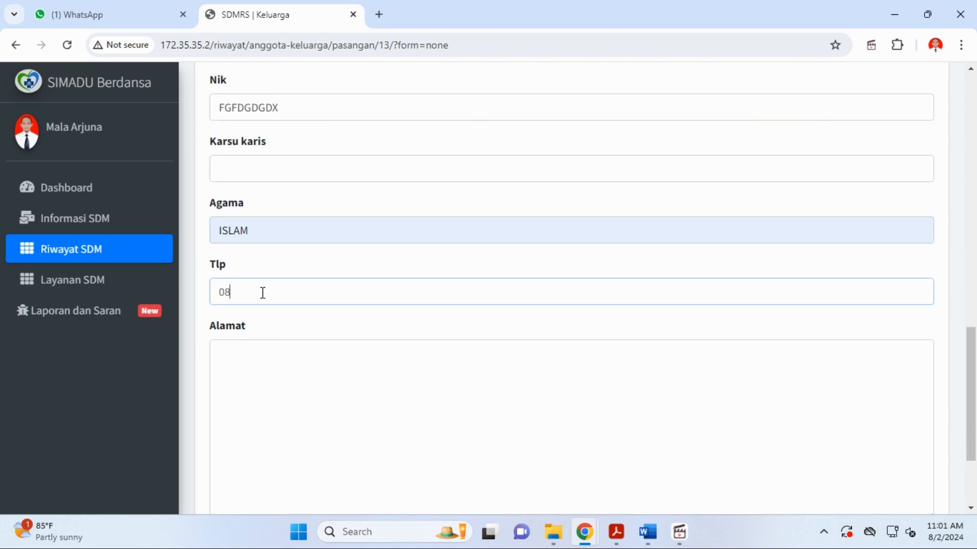
scroll(290, 361, "down", 1)
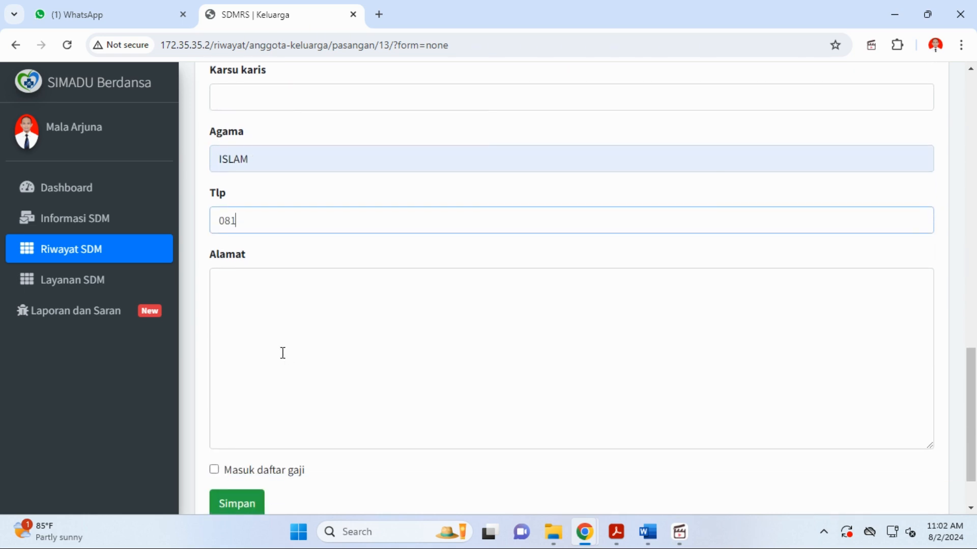
left_click(274, 336)
type("FHGFHFHFRTG")
scroll(302, 350, "down", 1)
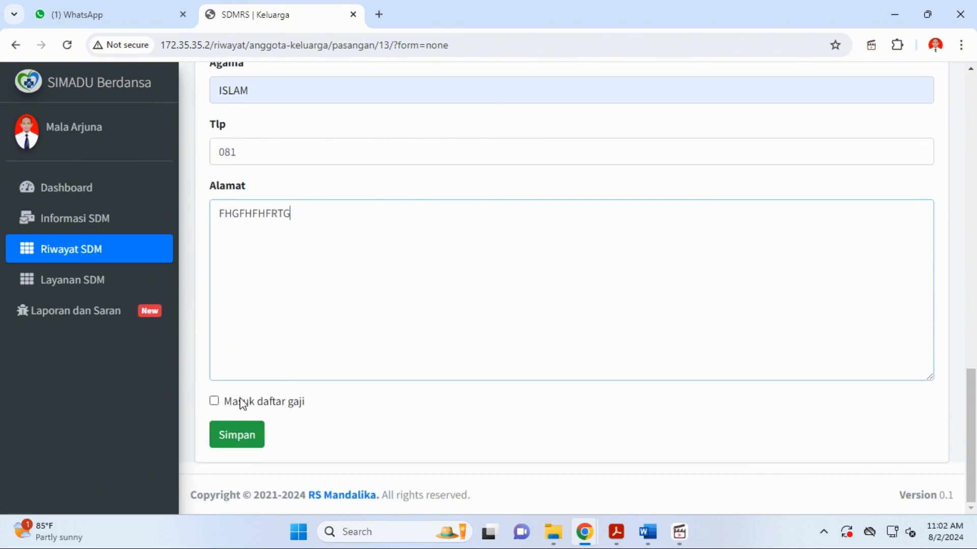
left_click(215, 401)
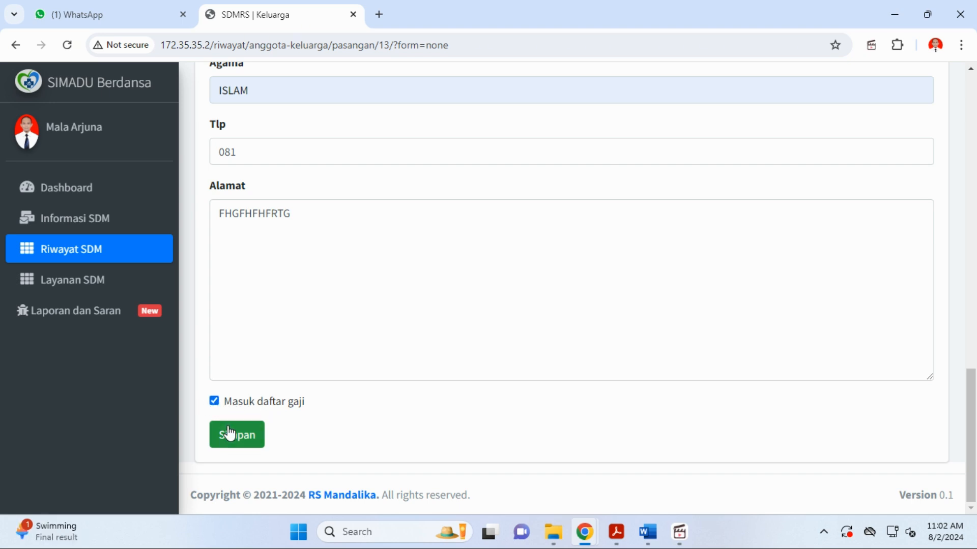
left_click(216, 402)
- Leave the Pasangan form without saving and view the list of Pasangan records
scroll(269, 248, "up", 15)
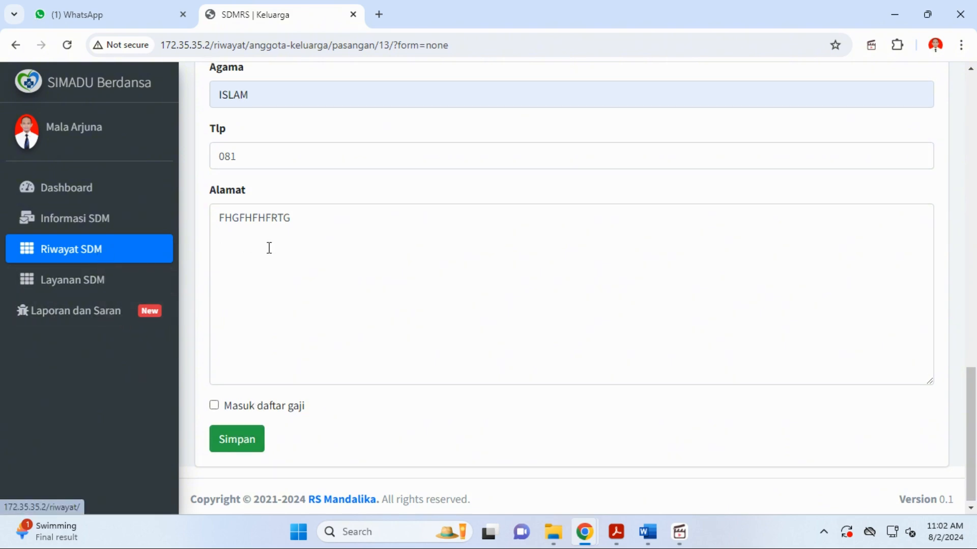
scroll(269, 248, "up", 5)
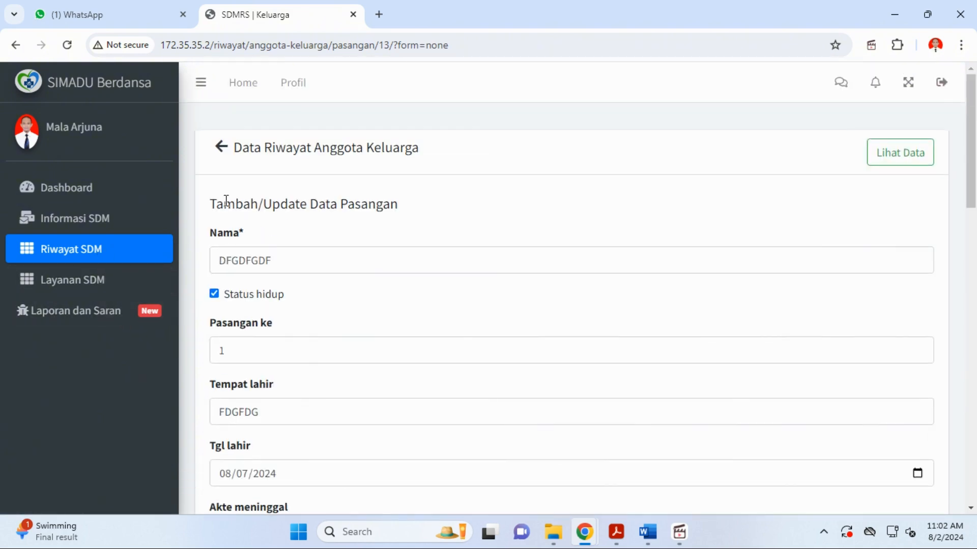
left_click(221, 148)
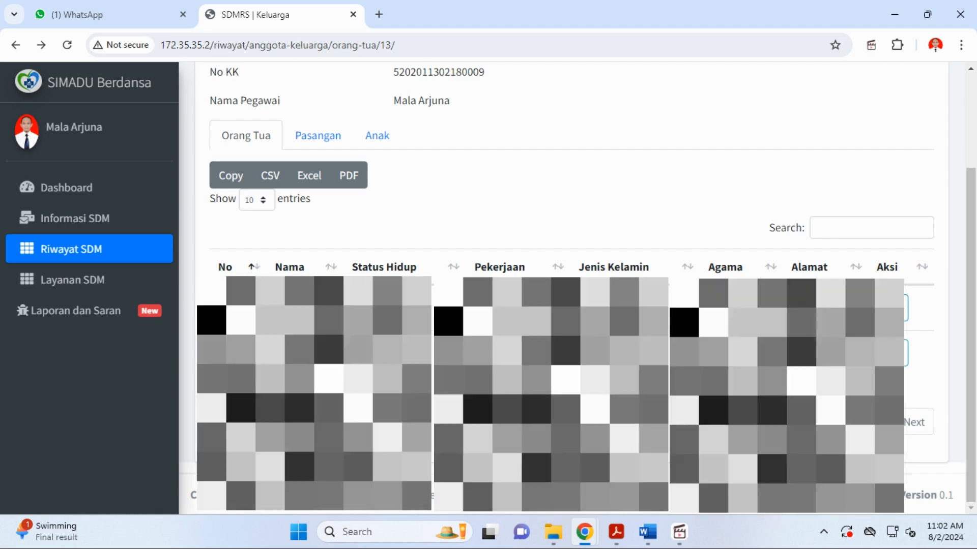
scroll(356, 305, "up", 3)
scroll(356, 305, "down", 1)
left_click(305, 192)
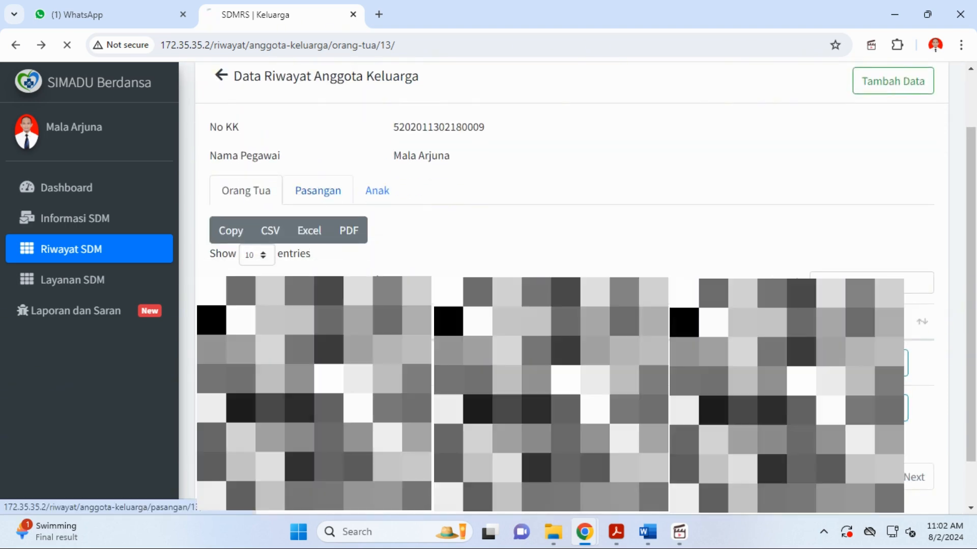
scroll(196, 409, "down", 2)
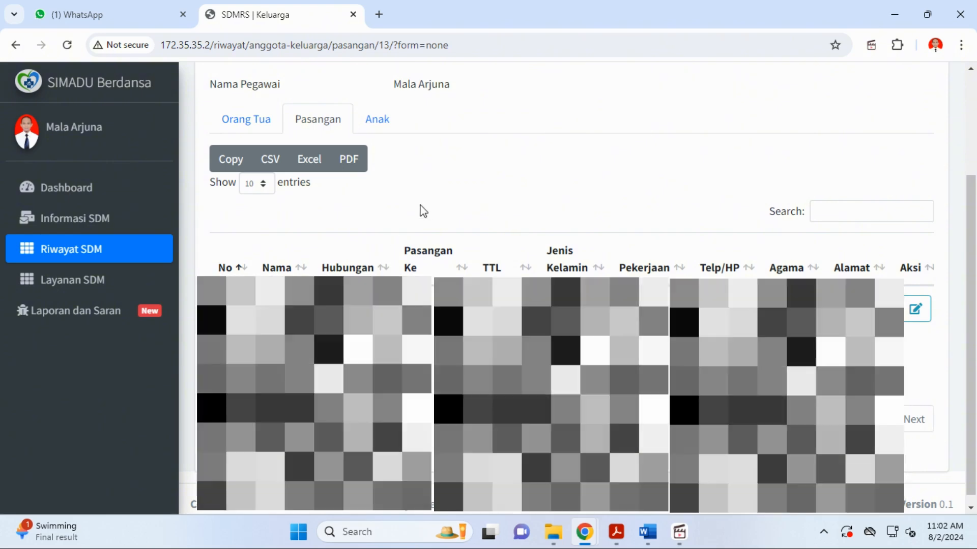
scroll(434, 206, "up", 3)
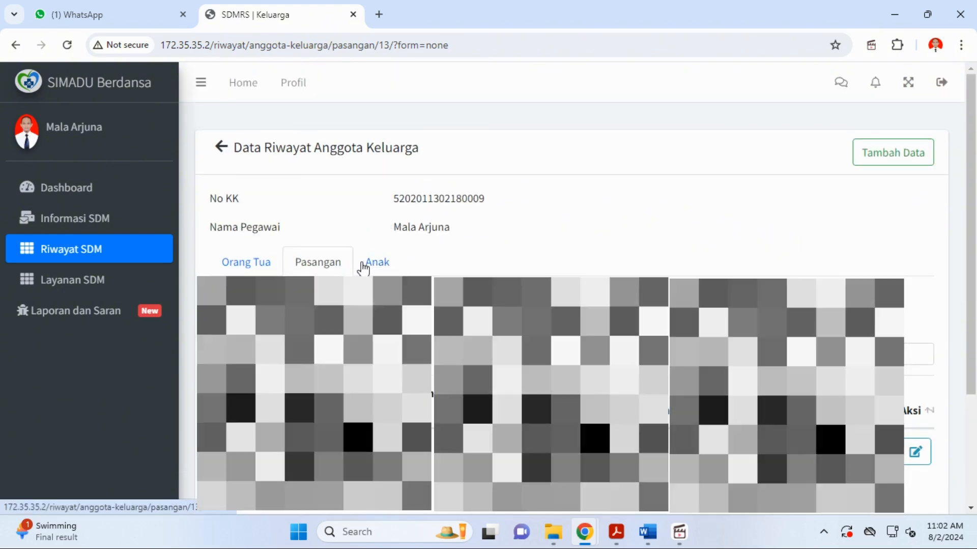
- Start a new Anak record, entering the child's name in Nama and PRAYA as Tempat lahir
left_click(372, 265)
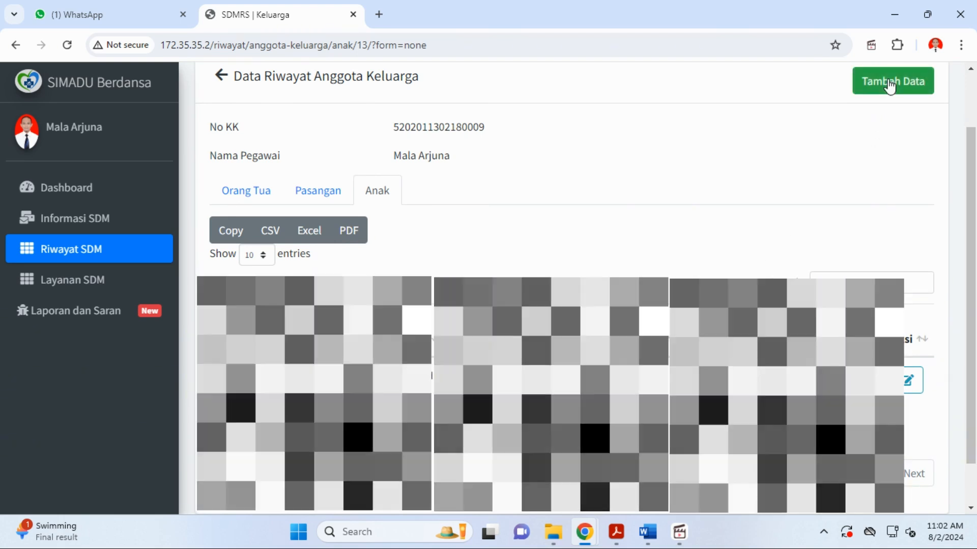
left_click(889, 86)
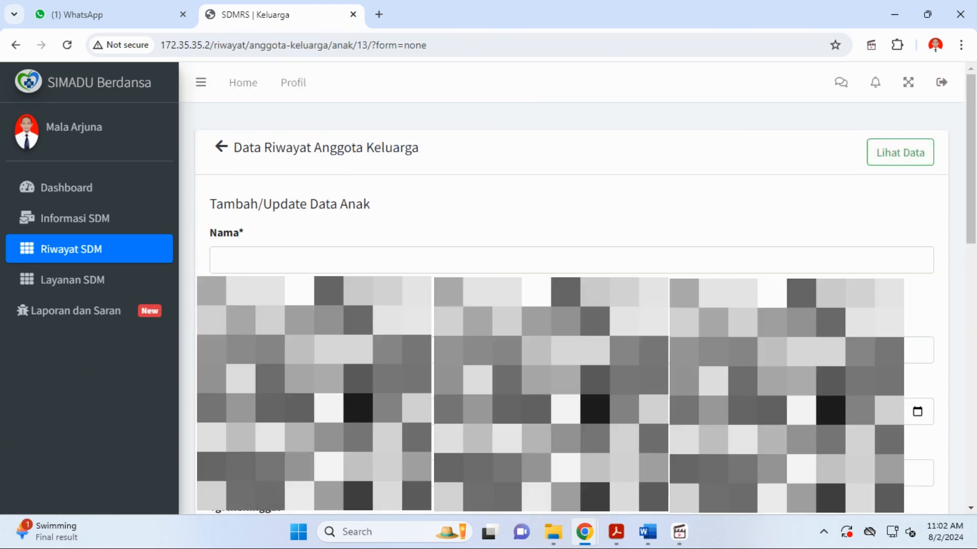
left_click(280, 266)
type("GHGFHFGHFGHF")
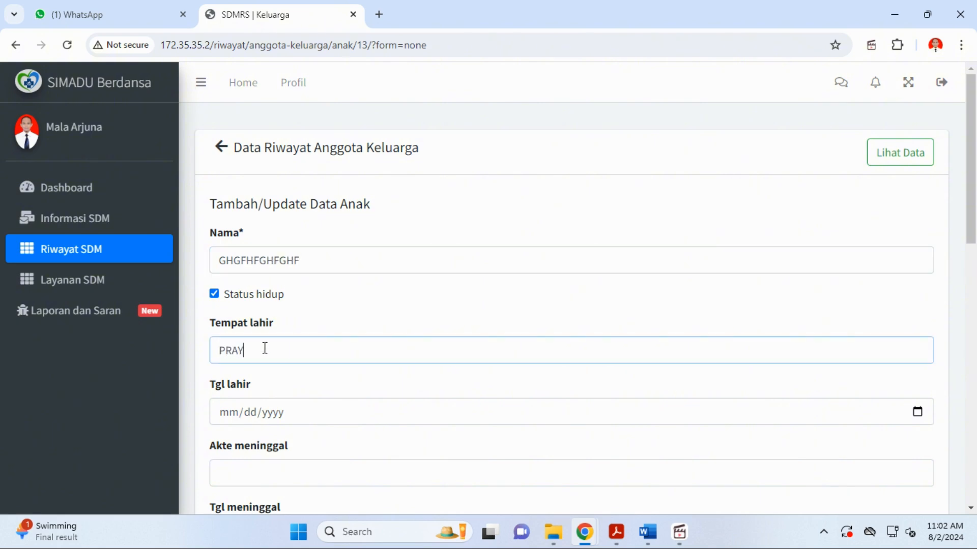
- Pick a sample date of birth for the child in the Tgl lahir field
scroll(261, 336, "down", 1)
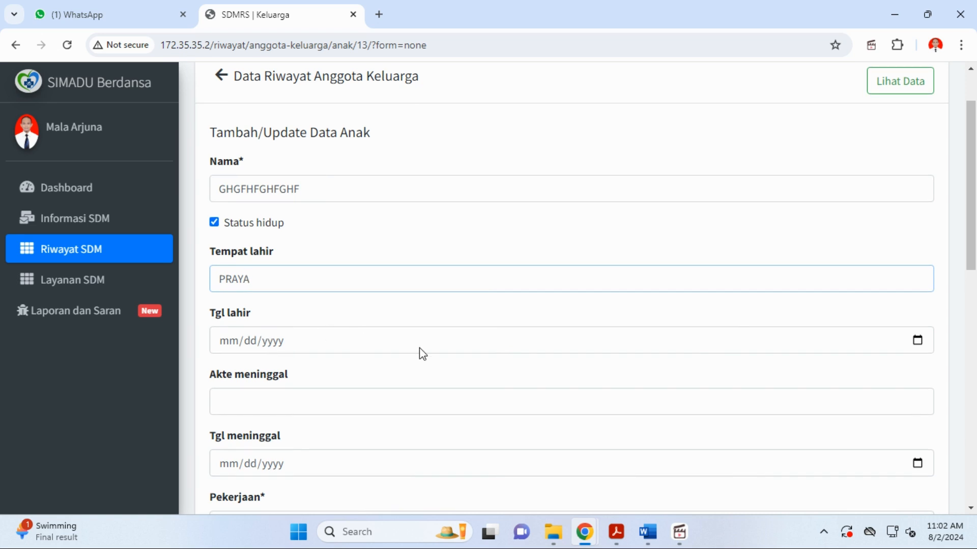
left_click(917, 341)
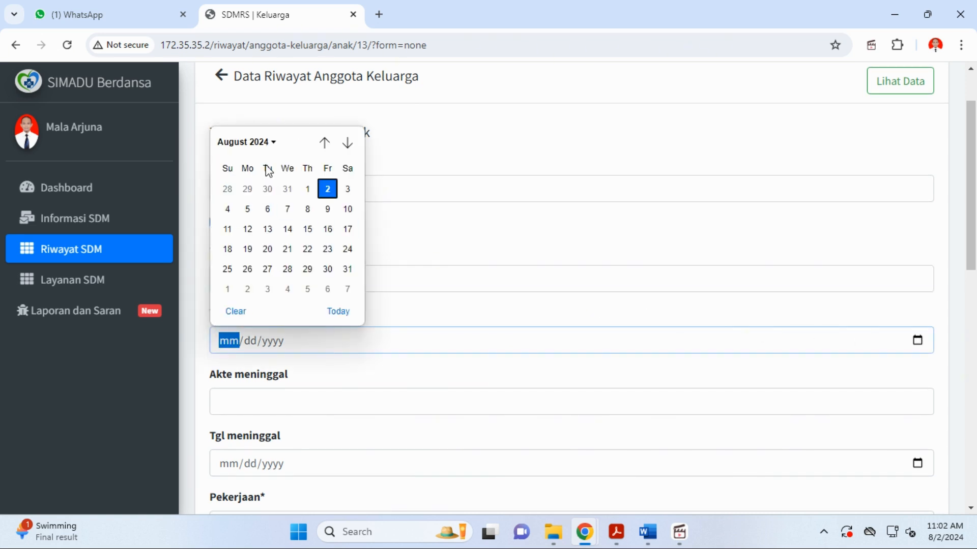
left_click(267, 143)
scroll(233, 222, "up", 3)
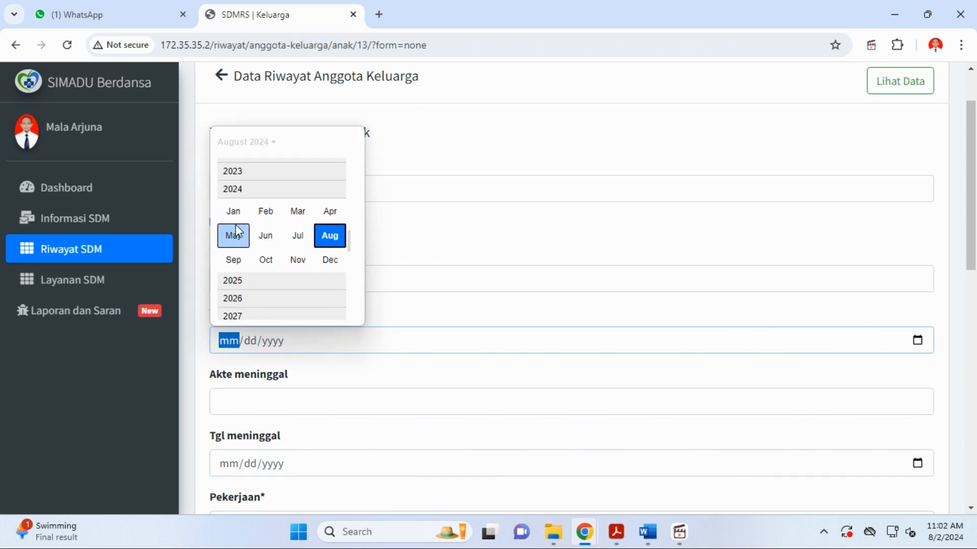
left_click(234, 194)
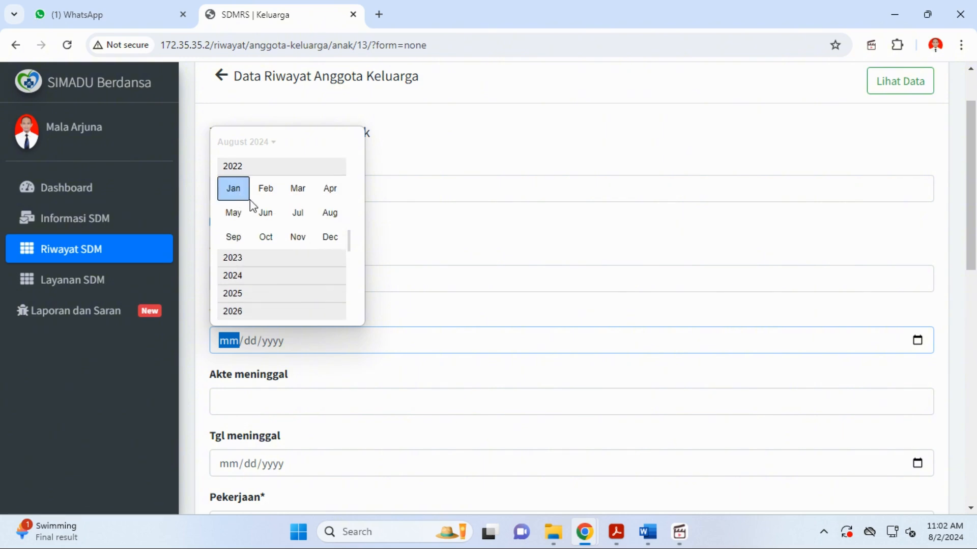
left_click(266, 190)
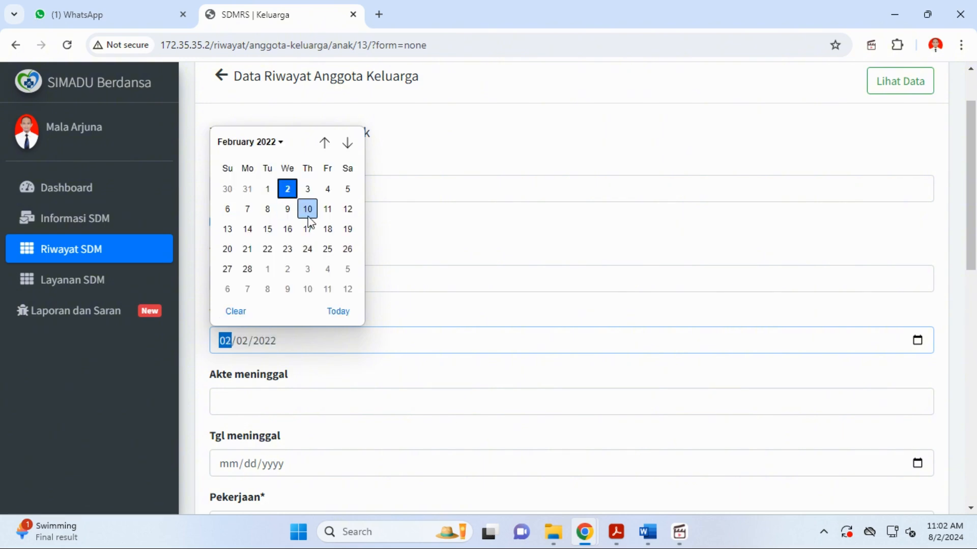
left_click(247, 268)
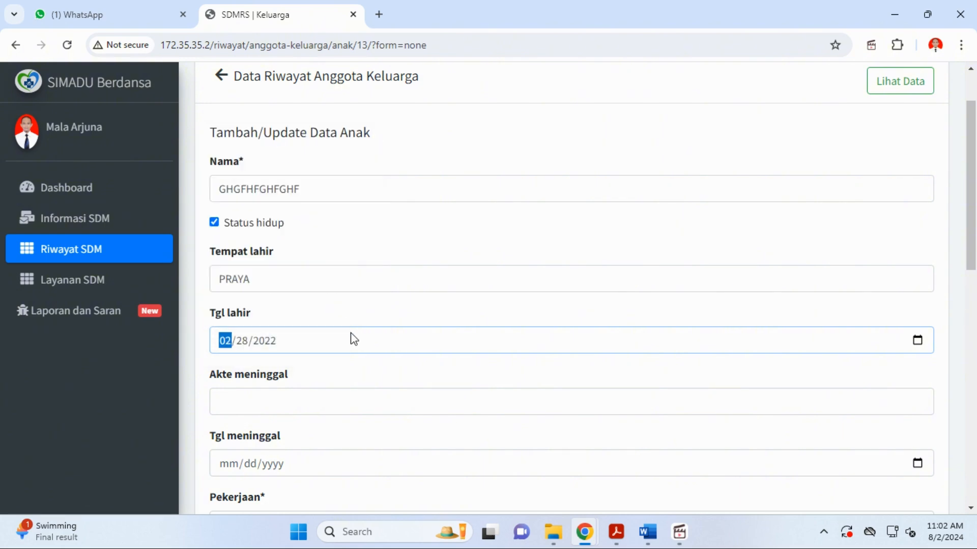
- Set the child's Pekerjaan to Lainnya and Jk to Perempuan, leaving Akte meninggal and Tgl meninggal empty
scroll(351, 338, "down", 2)
scroll(350, 332, "down", 1)
left_click(289, 260)
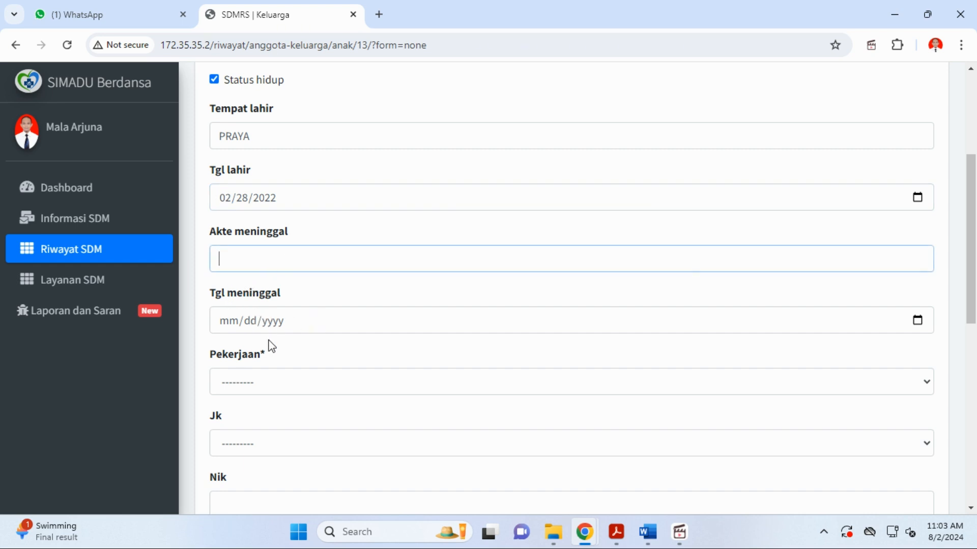
scroll(270, 344, "down", 1)
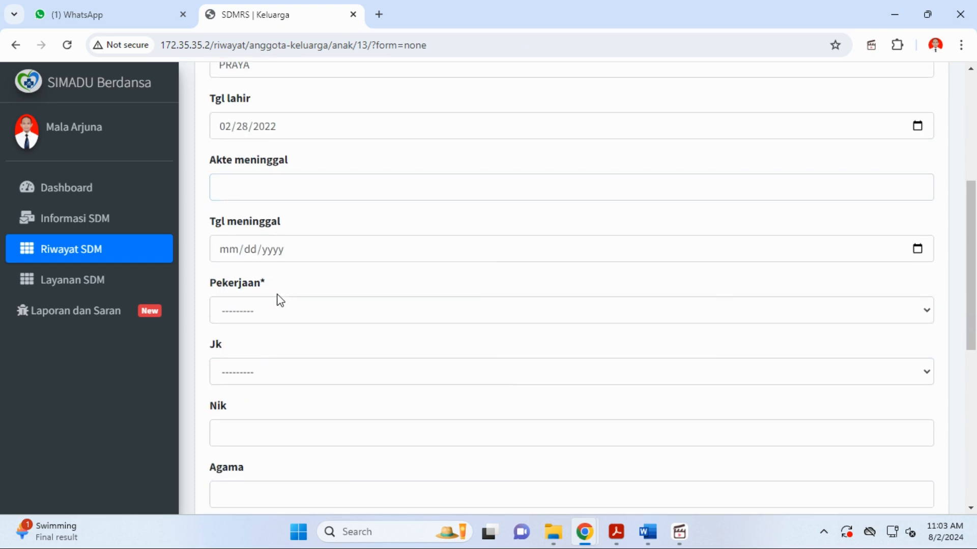
left_click(270, 311)
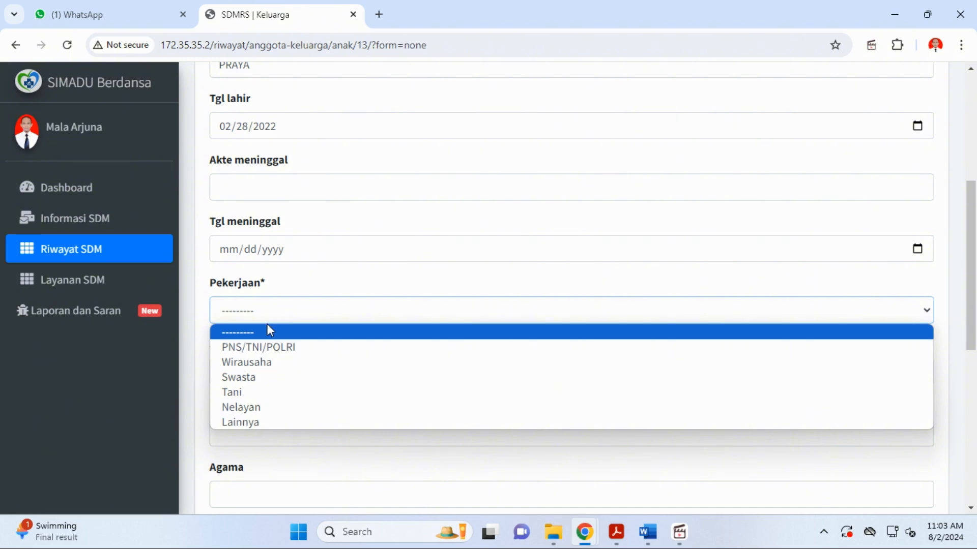
left_click(265, 421)
scroll(265, 421, "down", 2)
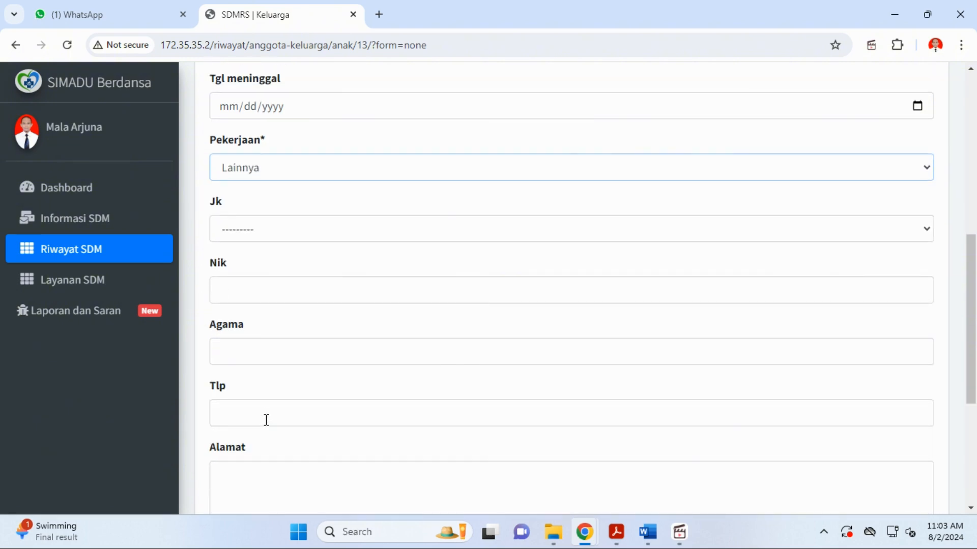
scroll(261, 188, "up", 2)
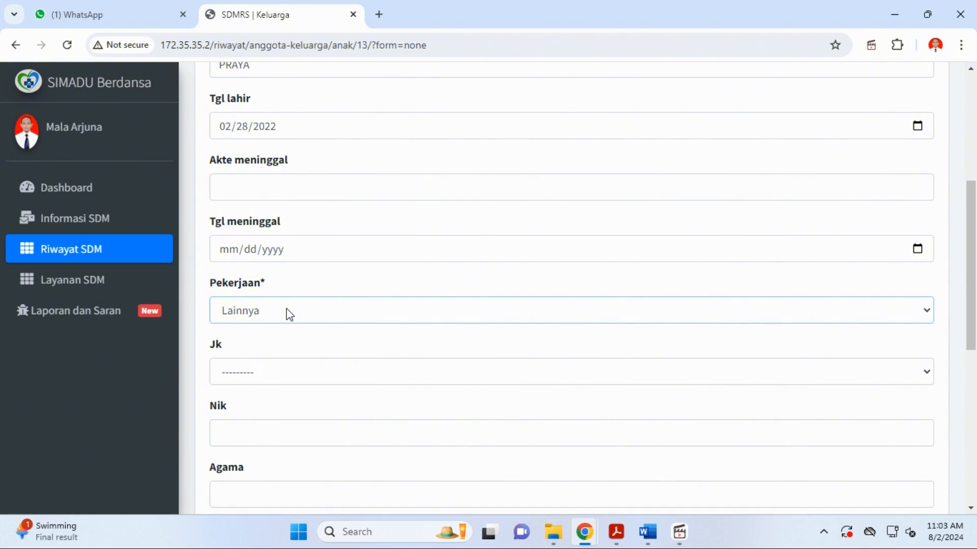
scroll(289, 314, "up", 1)
scroll(289, 314, "down", 1)
left_click(293, 375)
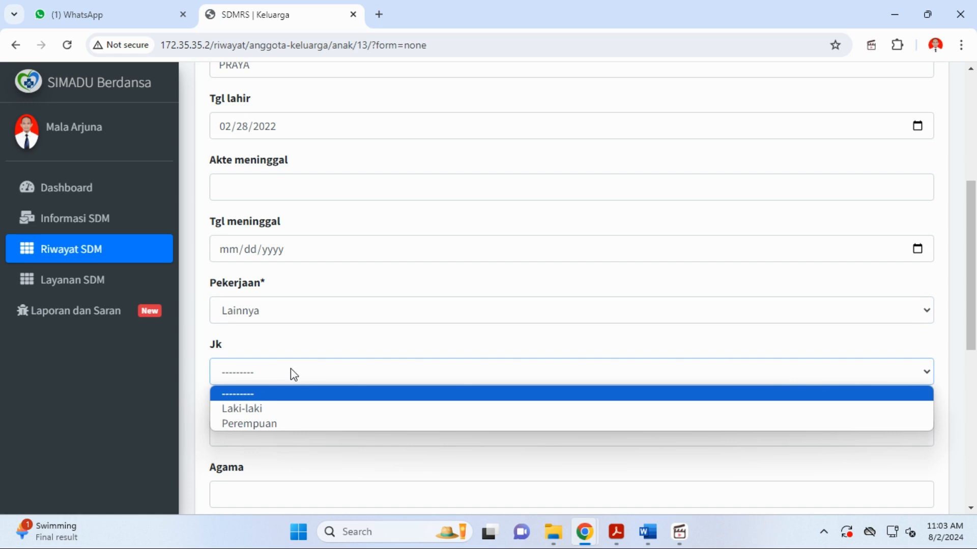
left_click(284, 422)
- Enter a sample identity number in the child's Nik field and set Agama to ISLAM
scroll(282, 407, "down", 3)
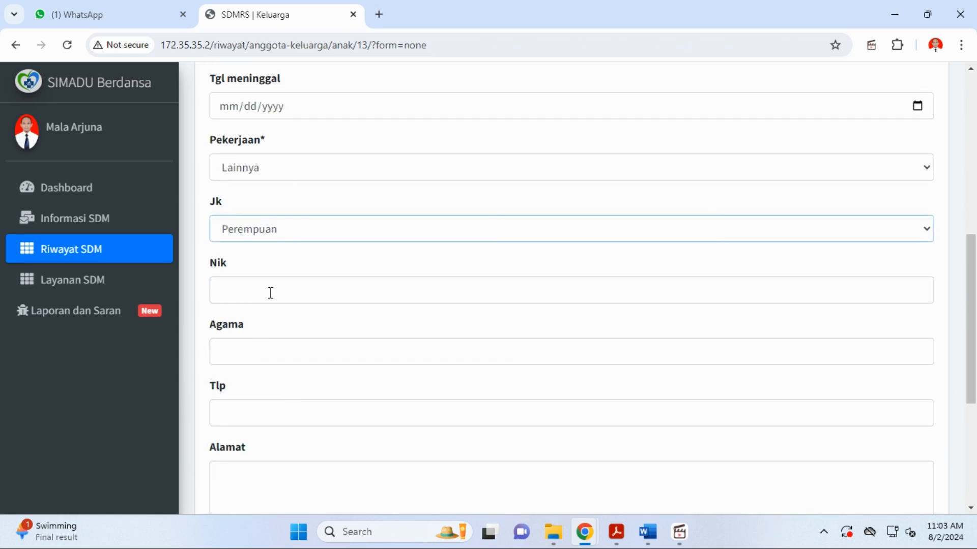
scroll(270, 291, "up", 2)
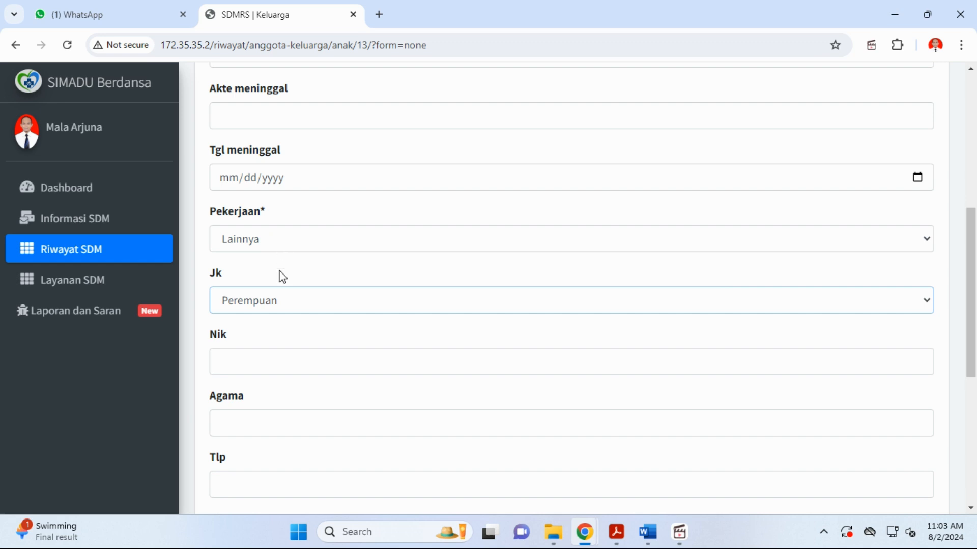
scroll(273, 311, "down", 2)
left_click(271, 292)
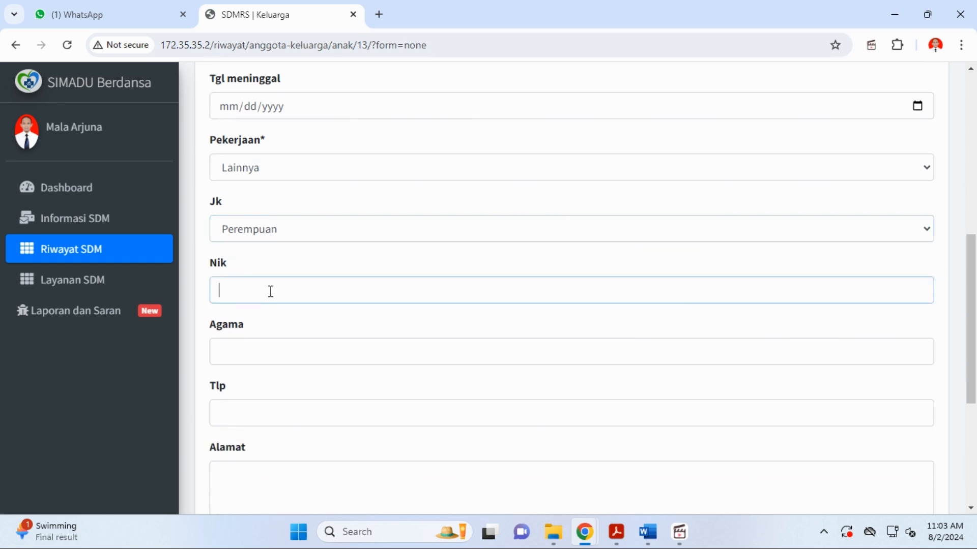
type("52")
left_click(249, 349)
left_click(283, 390)
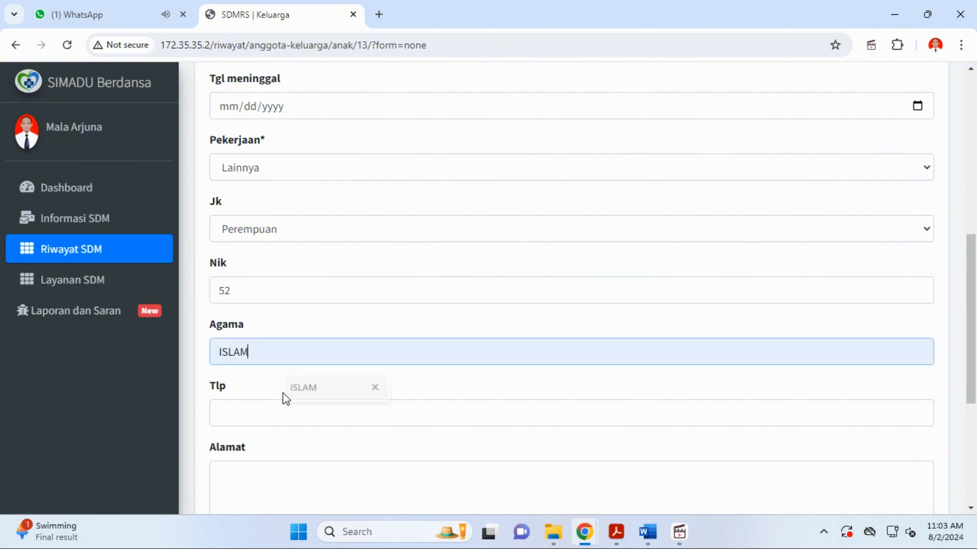
- Enter - in the child's Tlp field and a sample address in Alamat, leaving Masuk daftar gaji unchecked
scroll(275, 386, "down", 1)
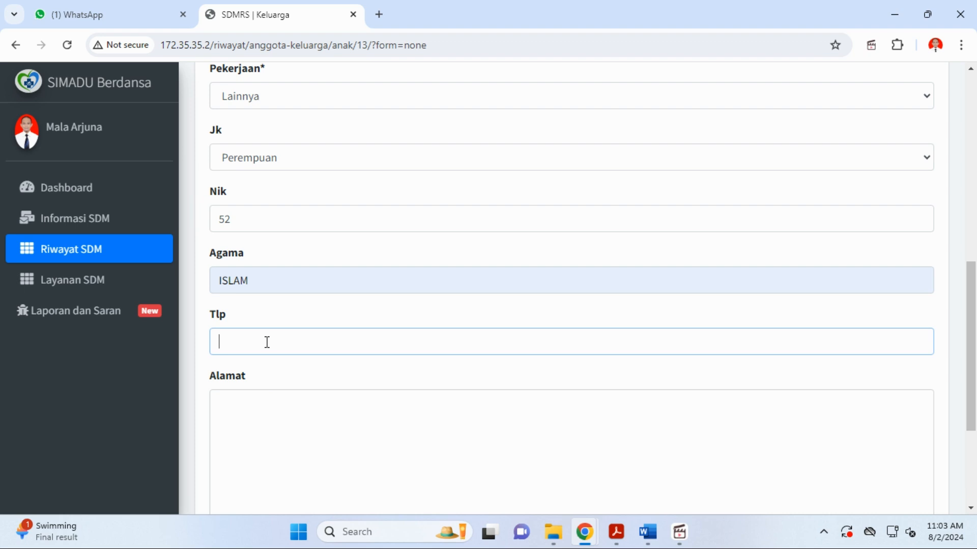
scroll(275, 382, "down", 2)
left_click(269, 332)
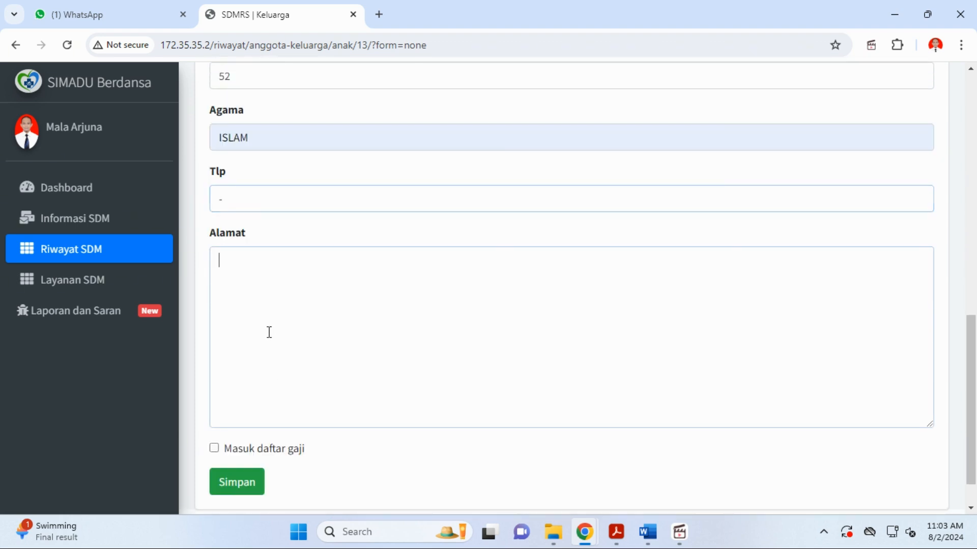
type("PRAYA")
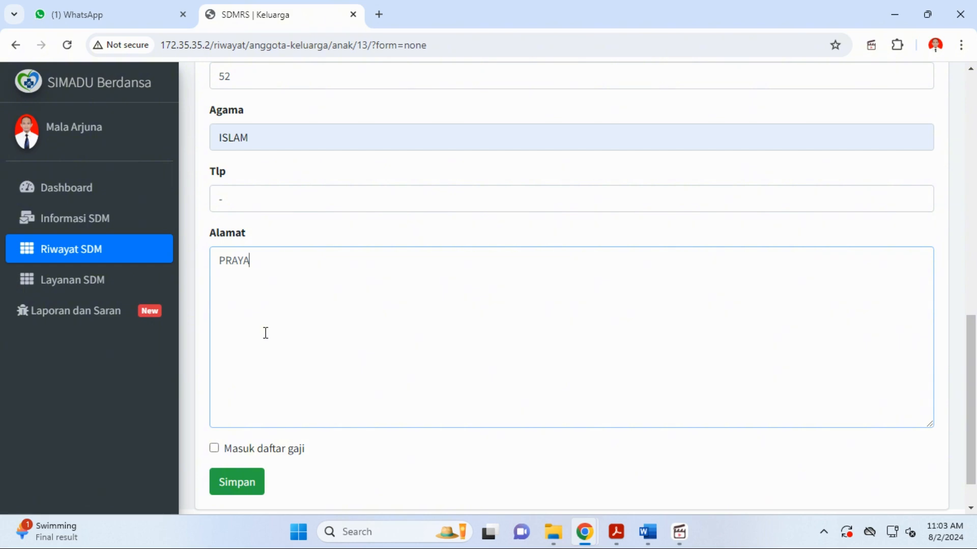
scroll(265, 334, "down", 1)
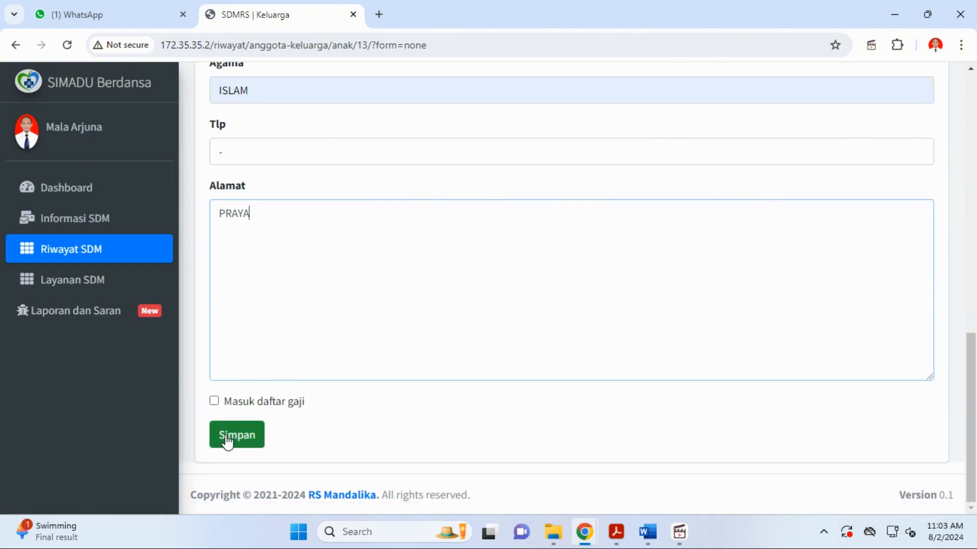
scroll(287, 330, "up", 1)
- Leave the child form without saving and view the Anak list in the family member history
scroll(287, 330, "up", 14)
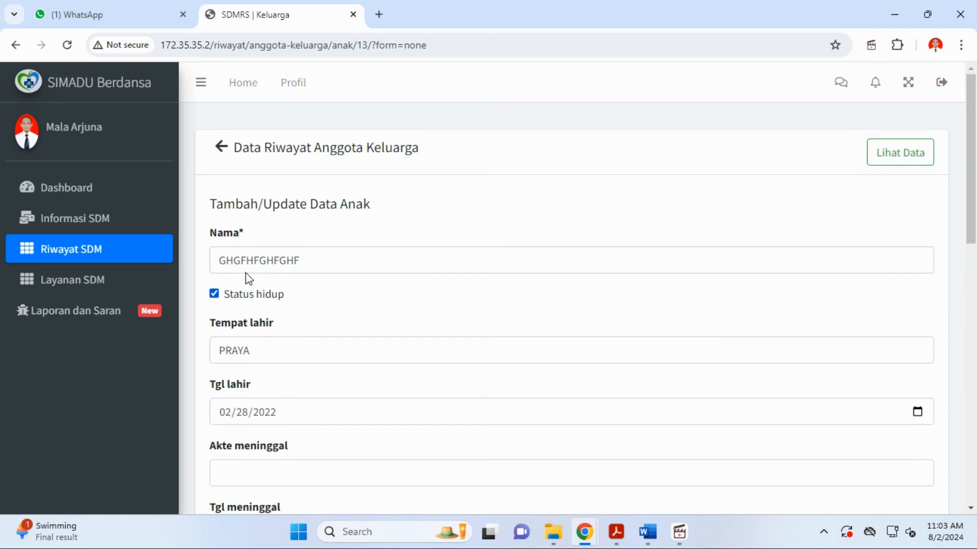
left_click(75, 251)
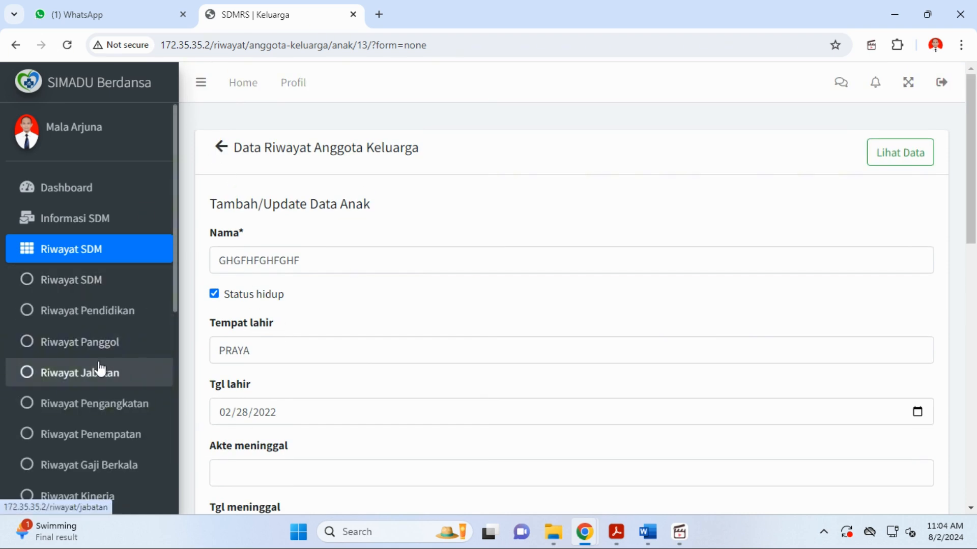
left_click(223, 149)
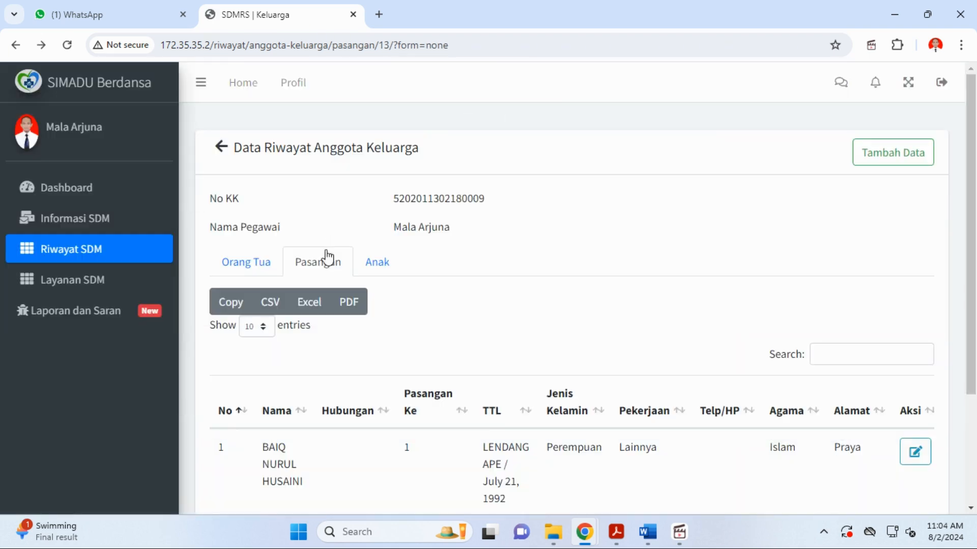
scroll(354, 307, "down", 3)
left_click(383, 120)
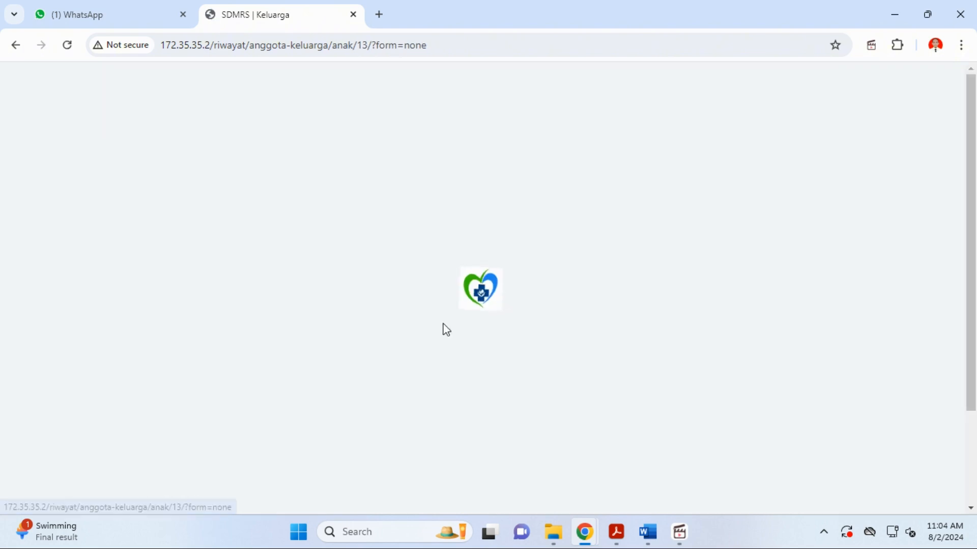
scroll(498, 338, "down", 3)
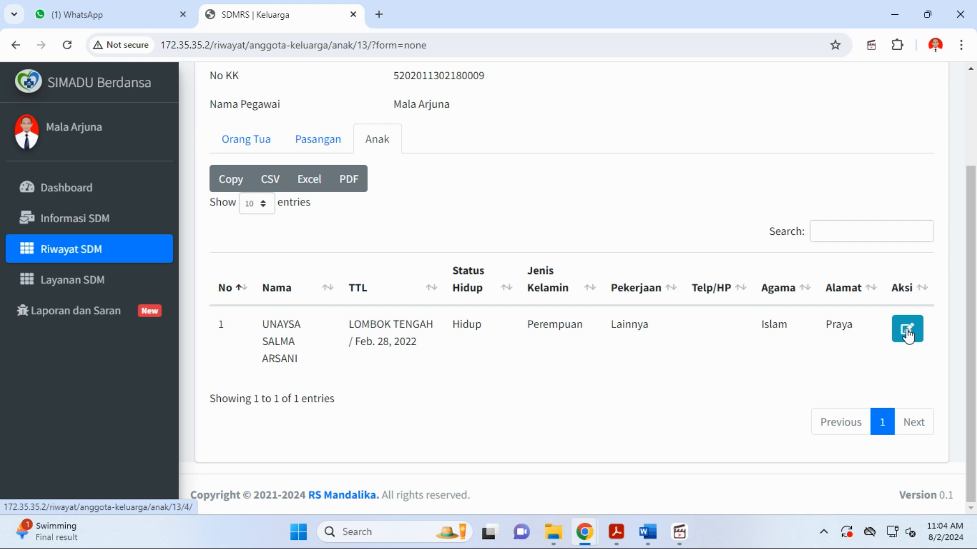
- Open Riwayat Disiplin and look over the Jadwal Piket page with its schedule table and options
left_click(86, 250)
scroll(105, 337, "down", 1)
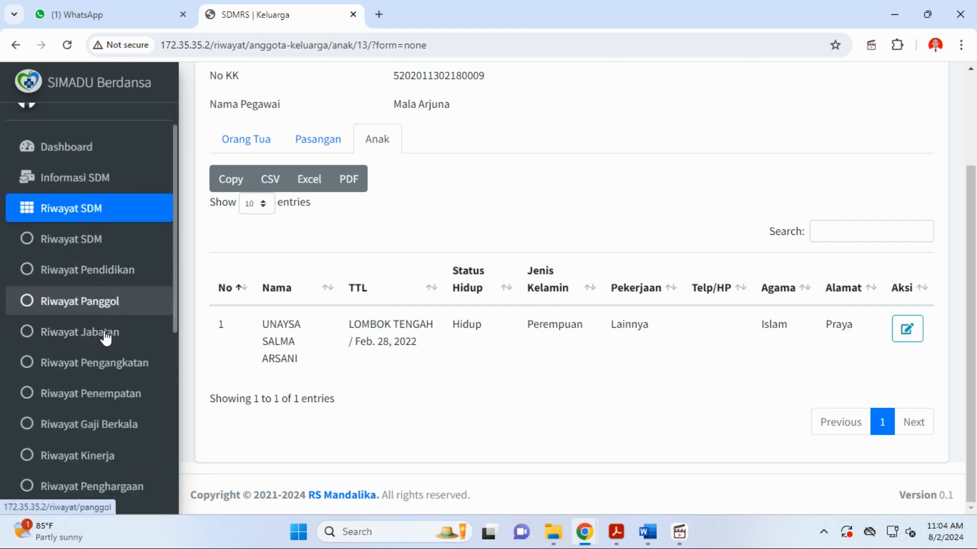
scroll(105, 337, "down", 7)
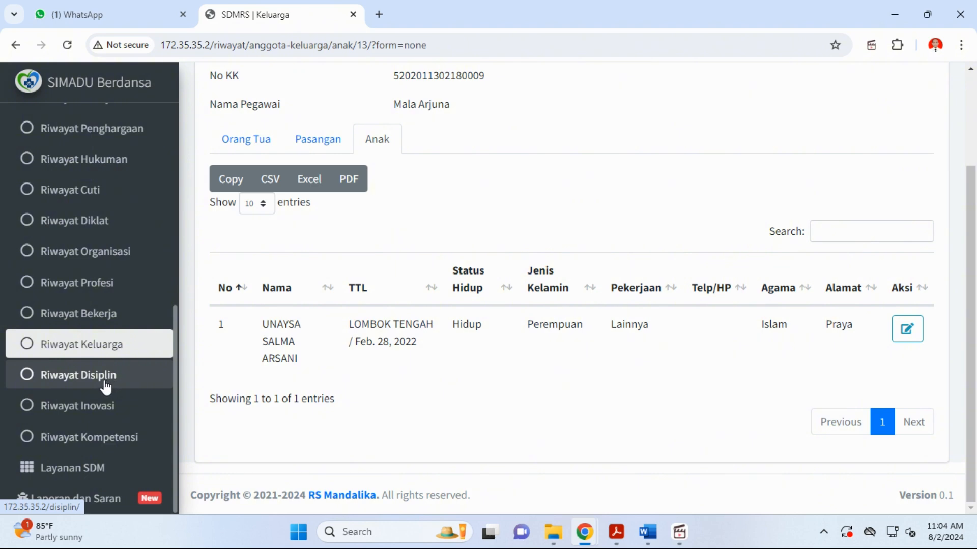
left_click(106, 385)
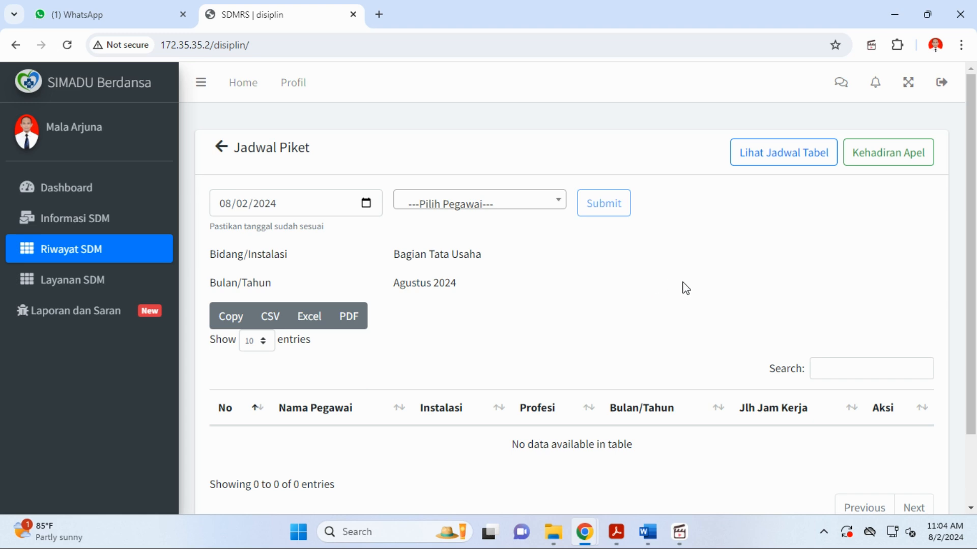
scroll(684, 286, "down", 2)
scroll(685, 288, "down", 1)
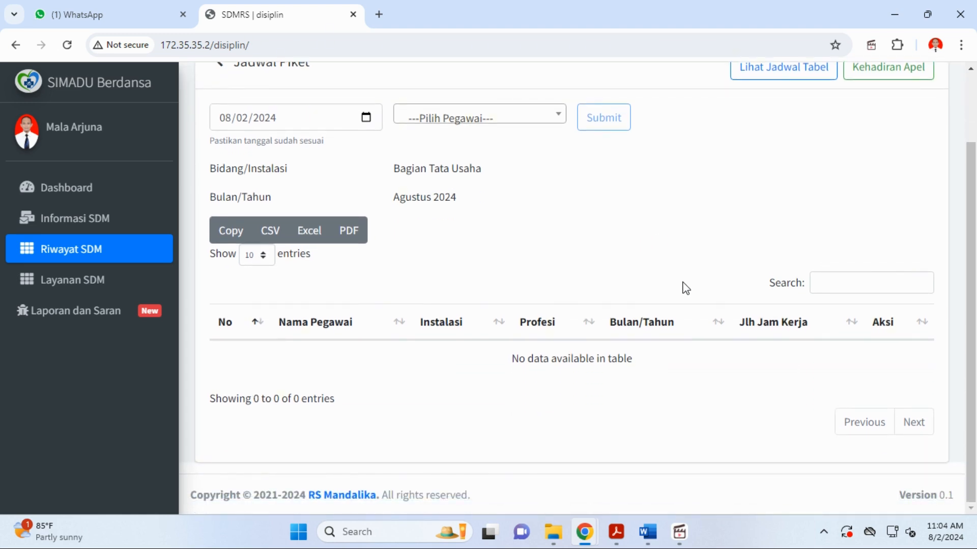
scroll(683, 227, "up", 2)
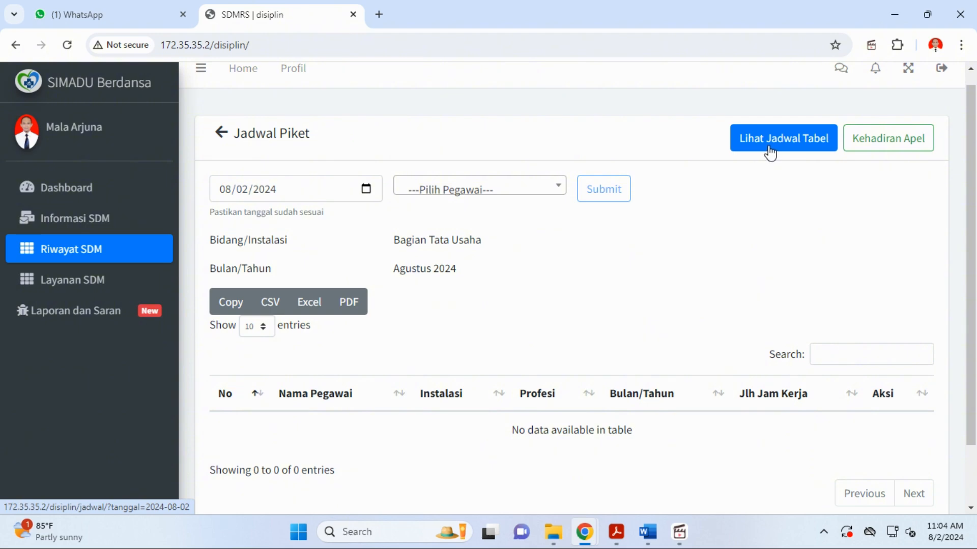
- Open Riwayat Inovasi and look over its innovation history table
left_click(77, 250)
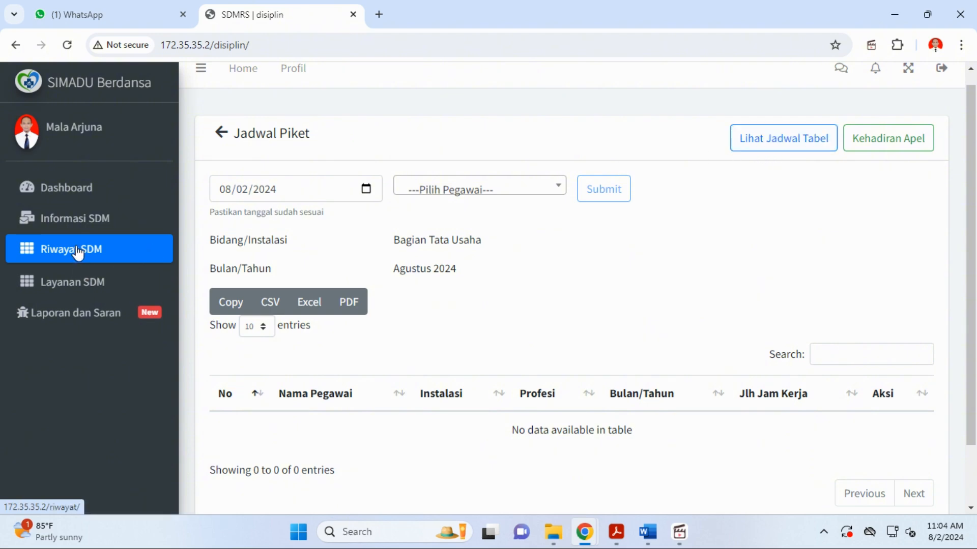
scroll(98, 397, "down", 8)
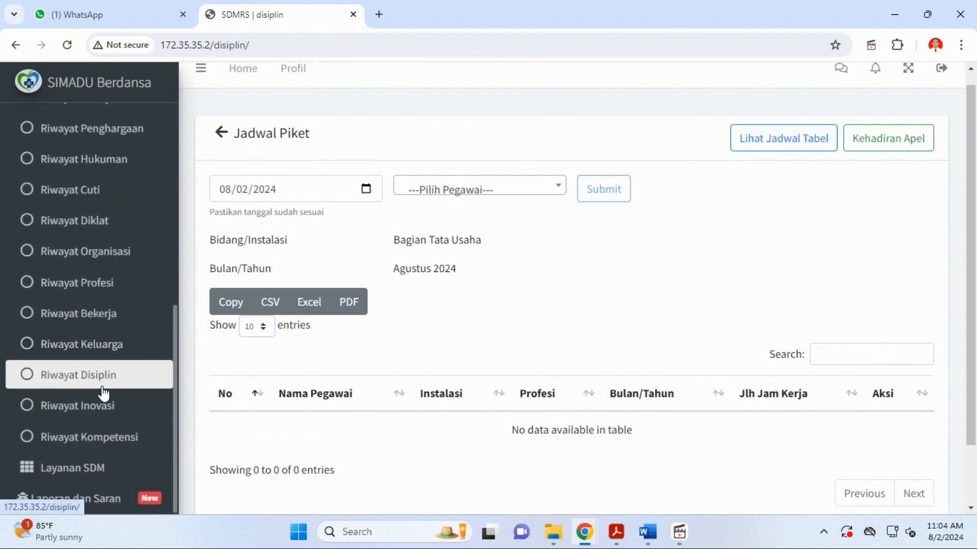
scroll(101, 393, "down", 1)
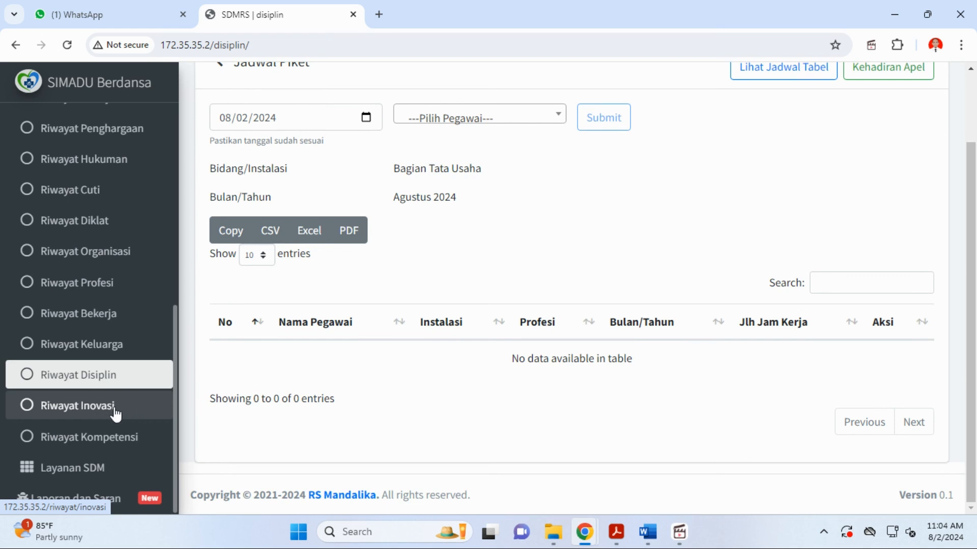
left_click(78, 406)
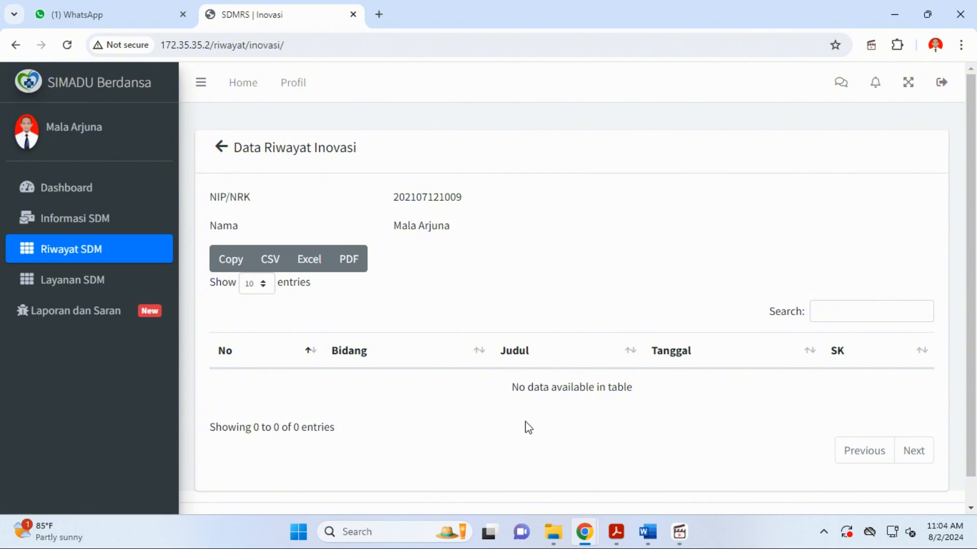
scroll(527, 426, "down", 2)
scroll(528, 426, "up", 2)
- Open the Riwayat Kompetensi page under Riwayat SDM
left_click(89, 260)
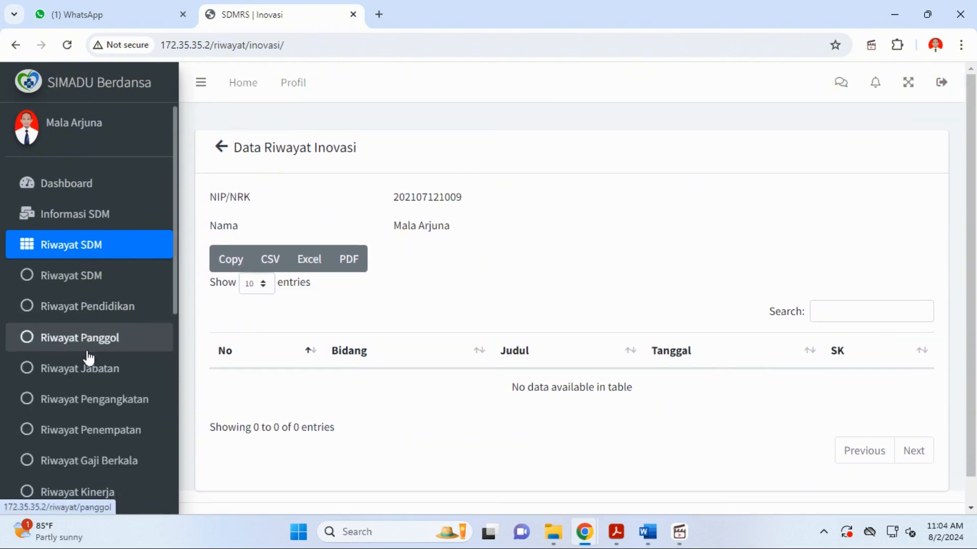
scroll(61, 355, "down", 8)
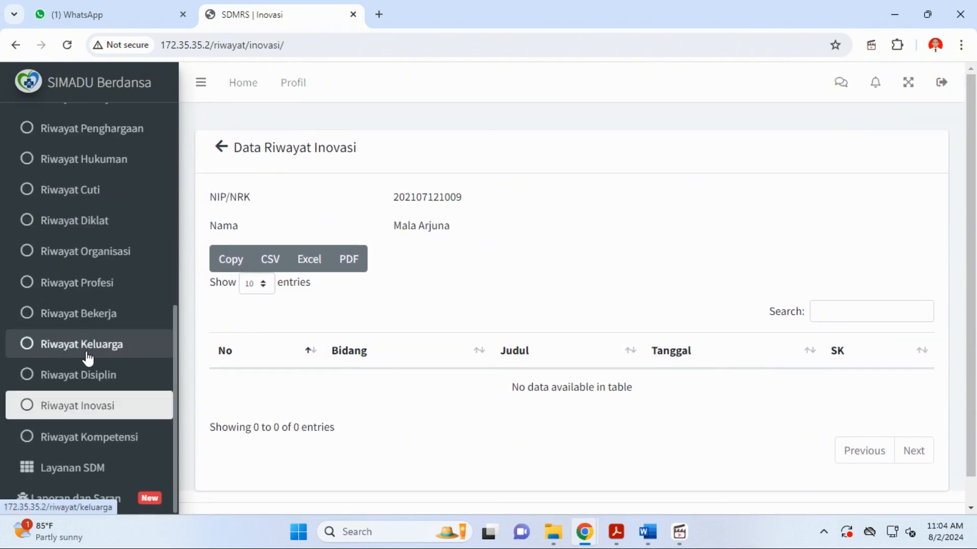
left_click(104, 448)
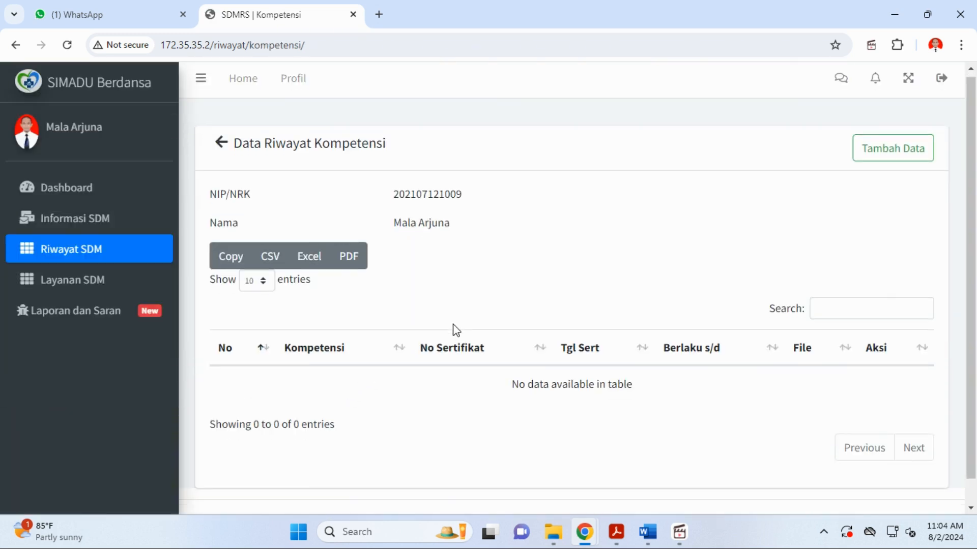
scroll(454, 329, "down", 1)
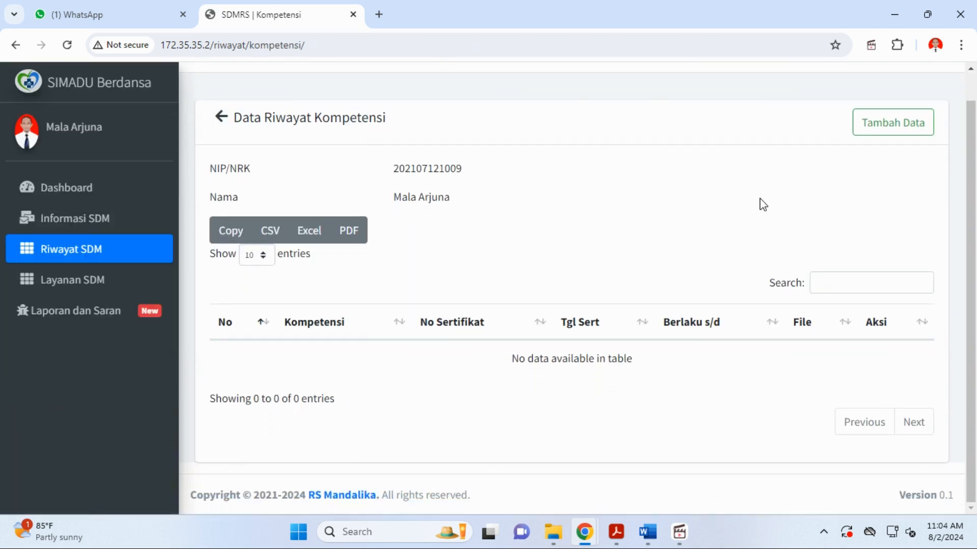
- Start a new competency record and set Kompetensi to Pelatihan Microsoft Office - Pelaksana
left_click(879, 129)
left_click(314, 200)
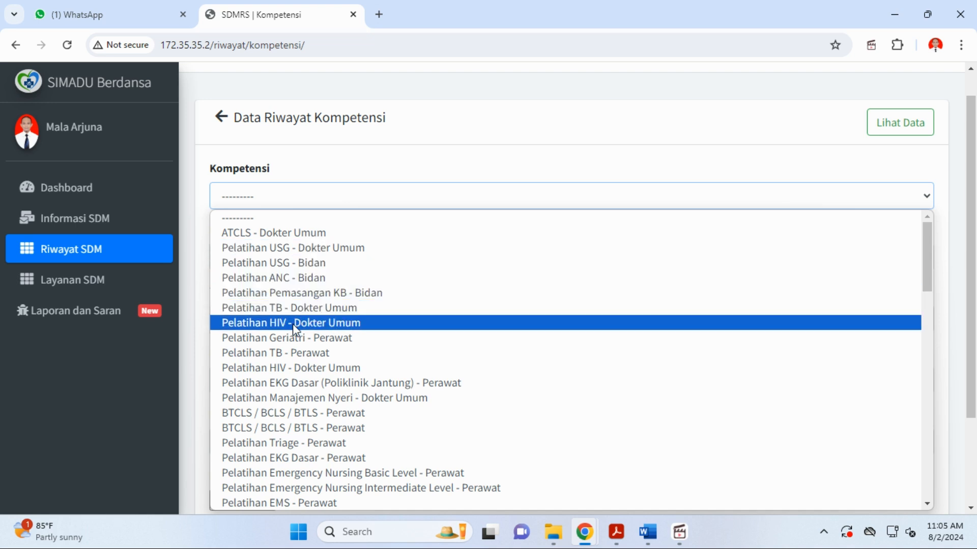
scroll(294, 336, "down", 3)
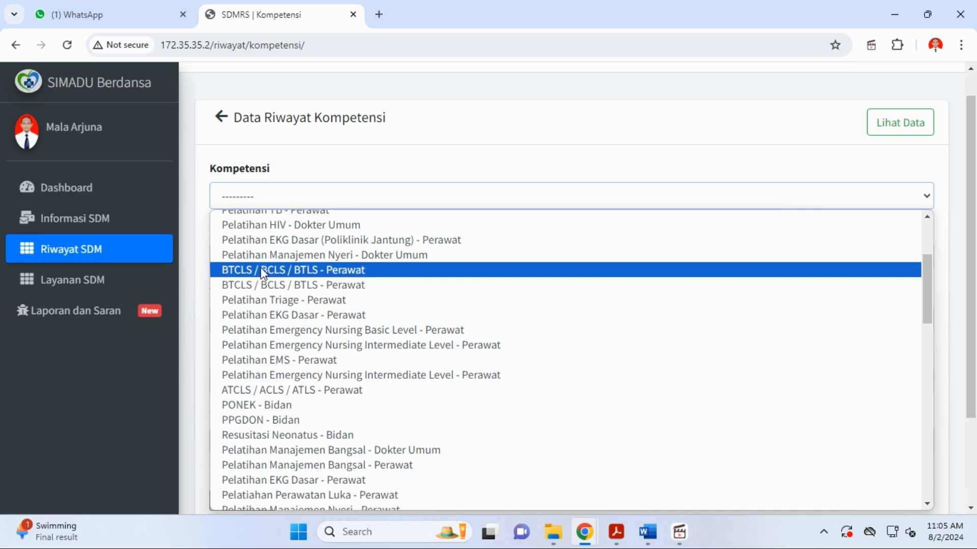
scroll(269, 286, "down", 3)
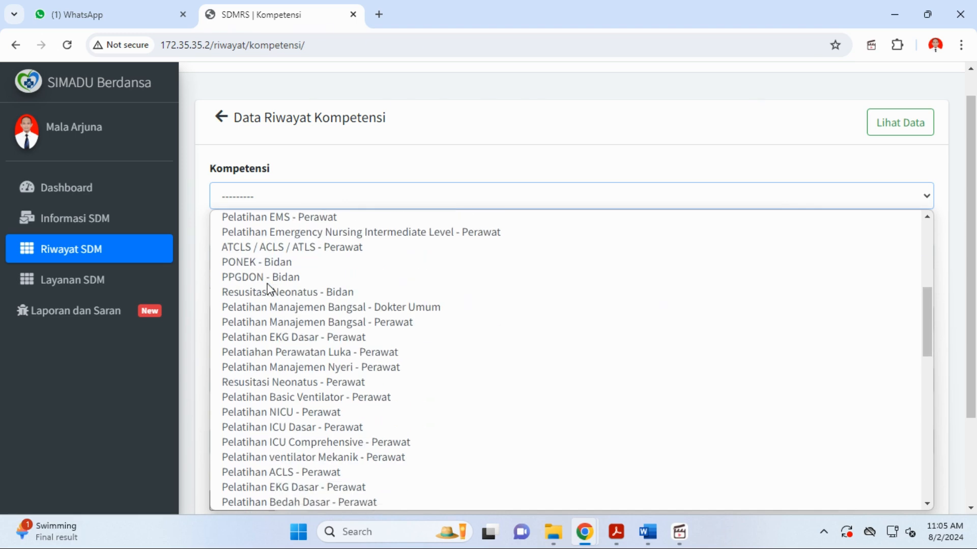
scroll(259, 285, "down", 3)
scroll(265, 295, "down", 3)
scroll(269, 326, "down", 3)
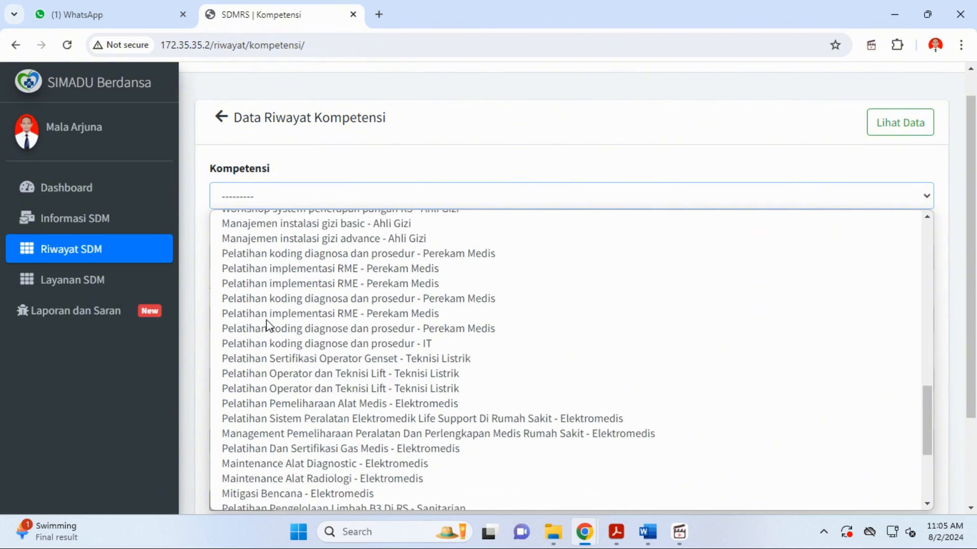
scroll(285, 325, "down", 3)
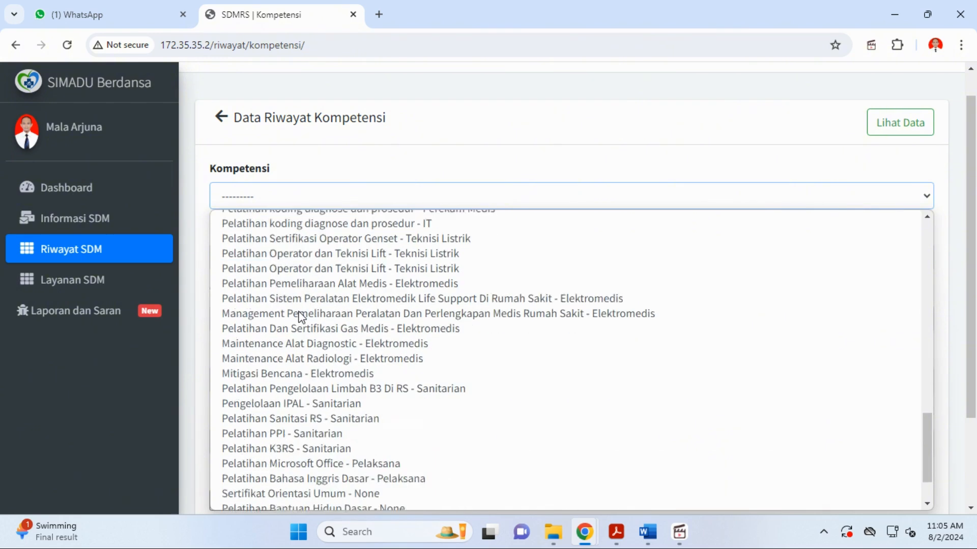
scroll(303, 331, "down", 1)
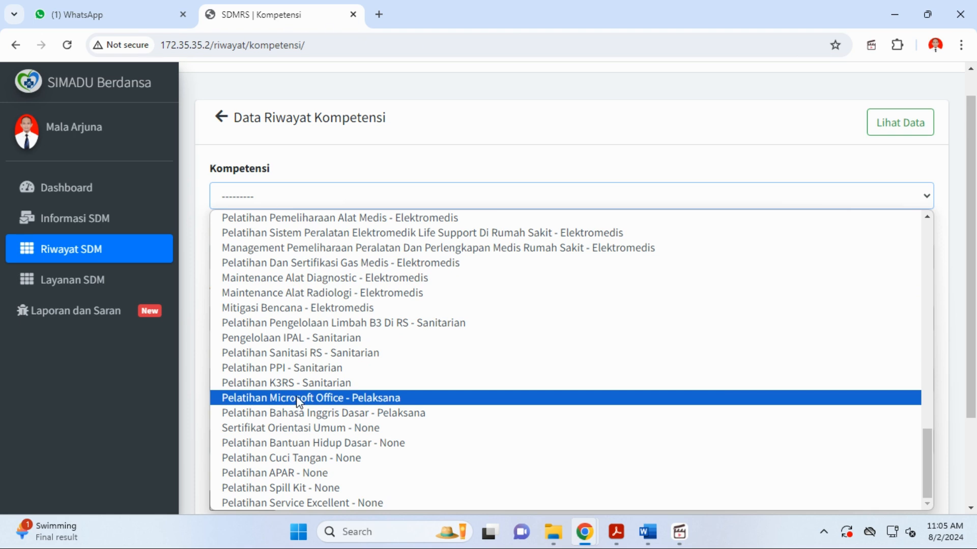
scroll(298, 399, "up", 3)
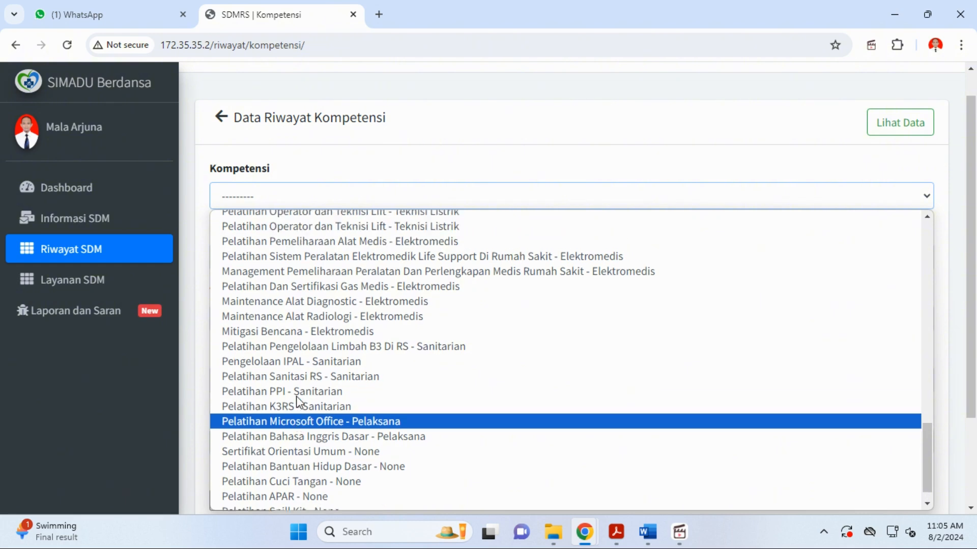
scroll(299, 402, "down", 3)
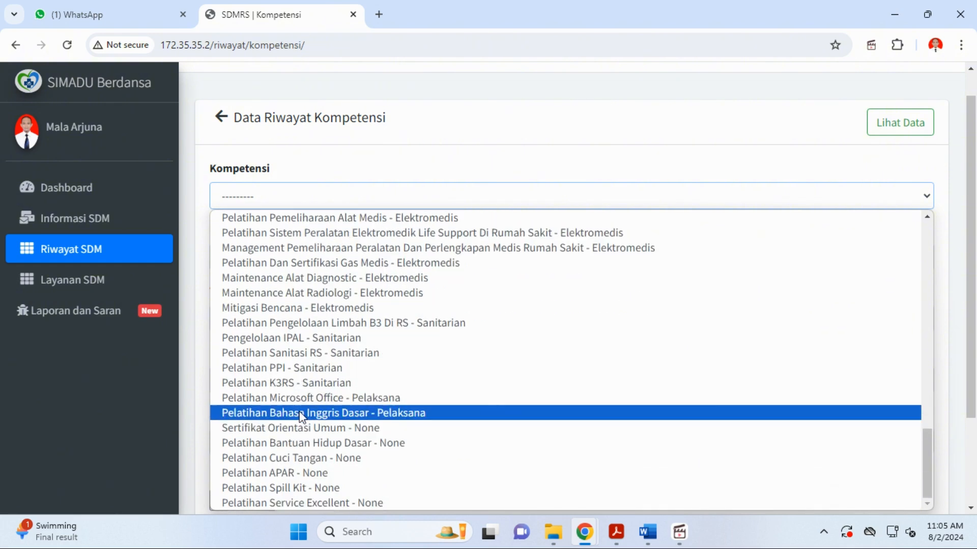
left_click(300, 400)
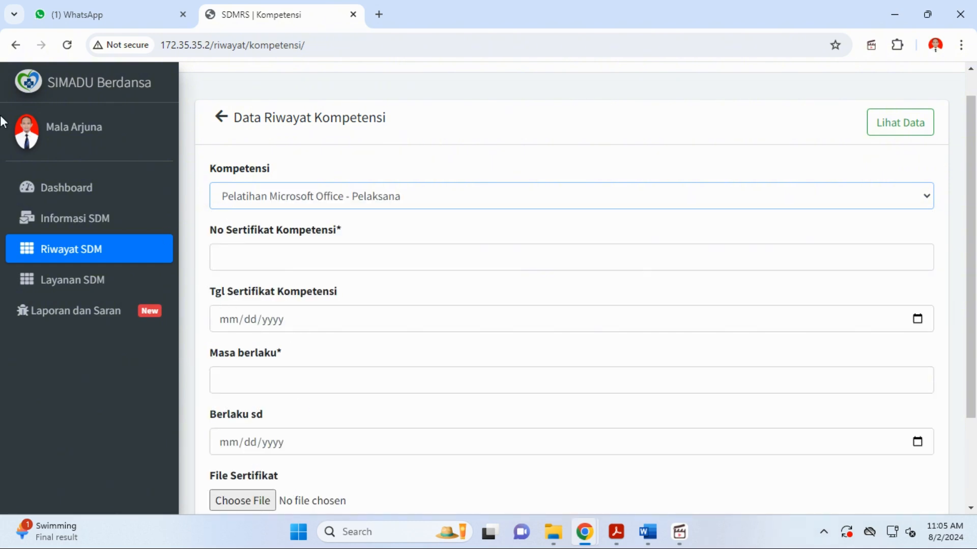
- Enter DFSFSDGDSFG as No Sertifikat Kompetensi and set Tgl Sertifikat Kompetensi to 08/06/2024
left_click(284, 259)
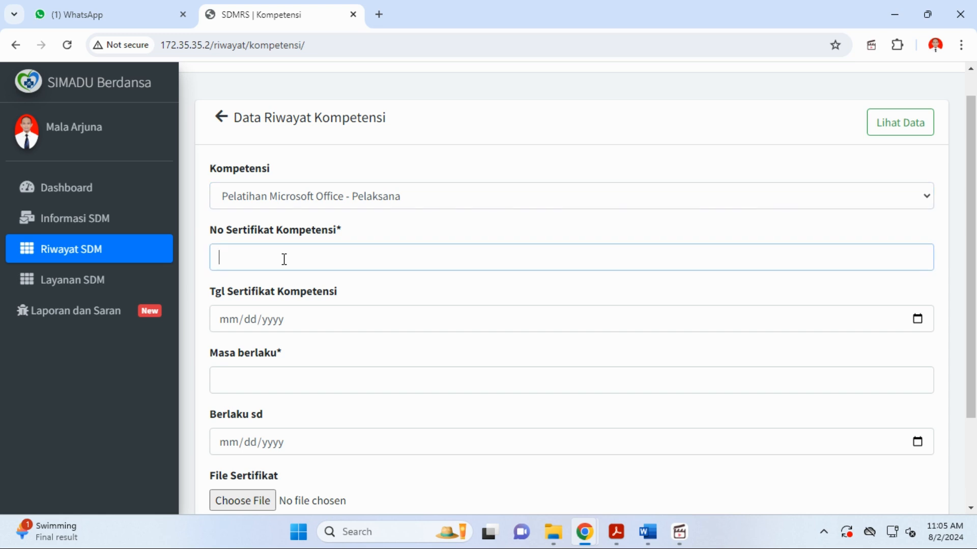
type("DFSFSDGDSFG")
left_click(917, 320)
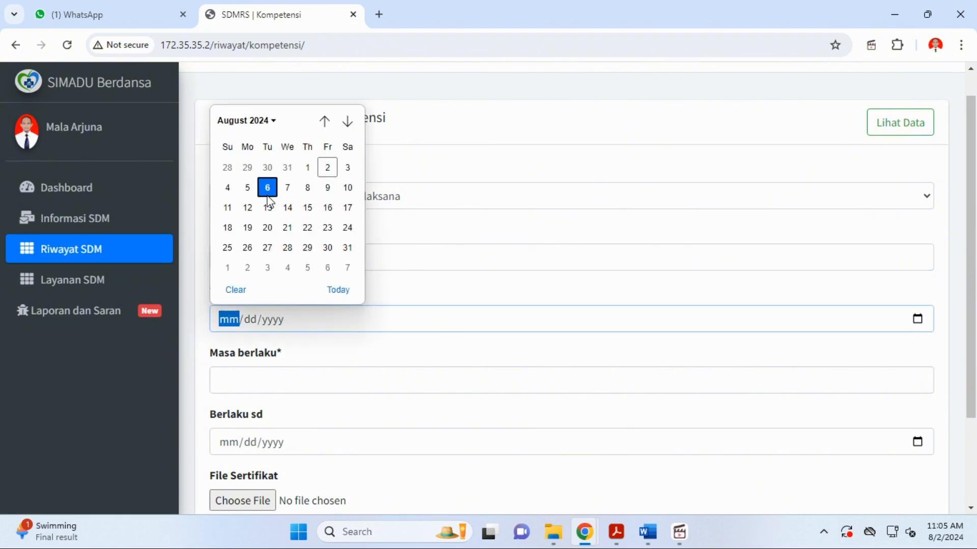
left_click(268, 195)
- Set Masa berlaku to 5 and Berlaku sd to 06/02/2027 for the competency certificate
scroll(316, 345, "down", 3)
left_click(245, 262)
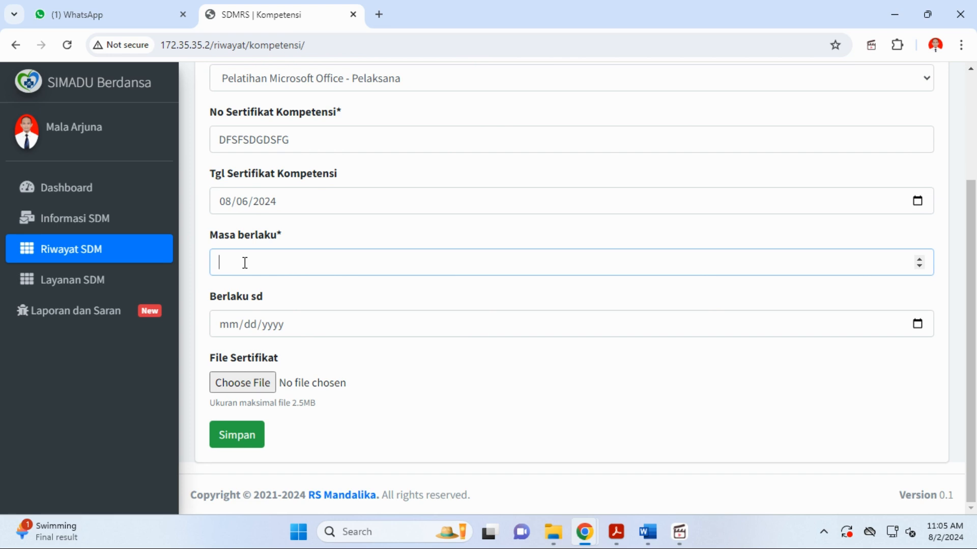
type("5")
left_click(918, 326)
left_click(264, 128)
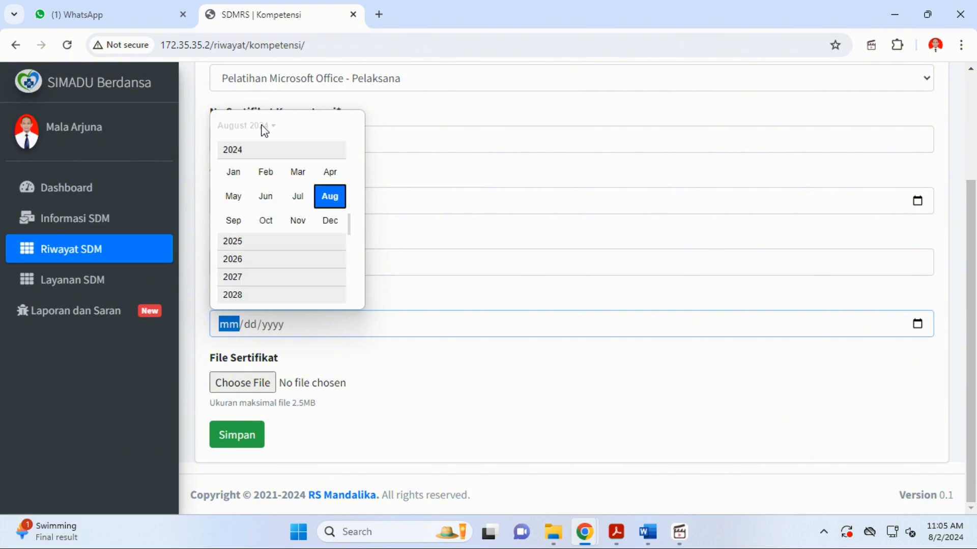
left_click(237, 280)
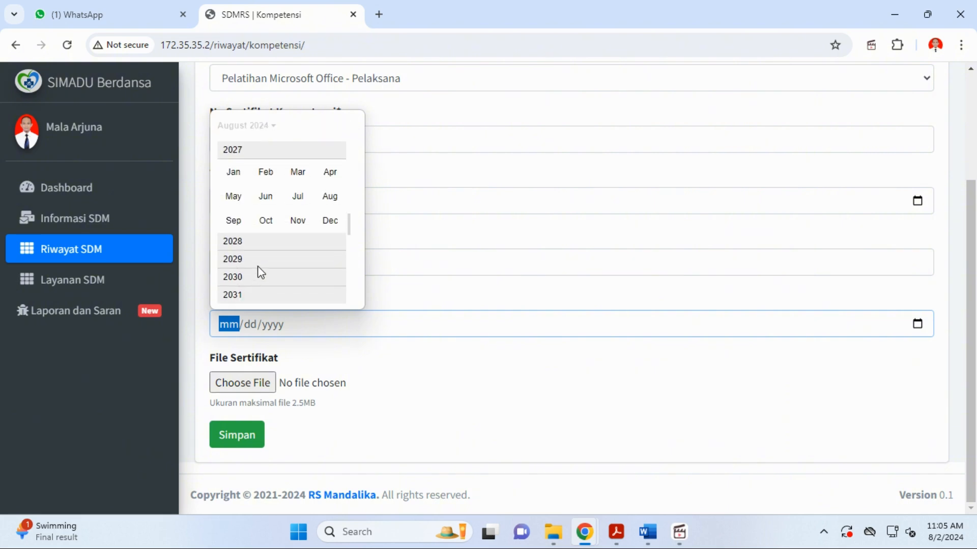
left_click(265, 196)
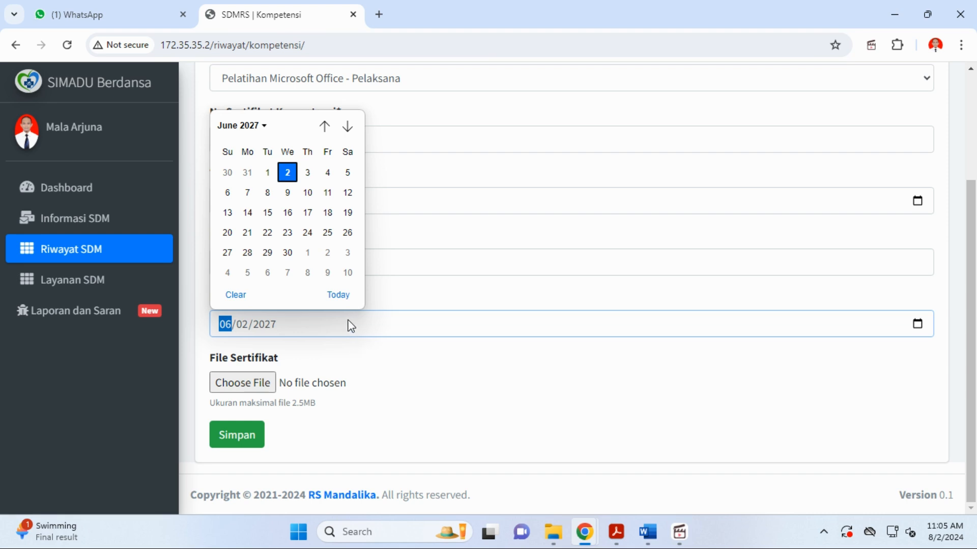
left_click(343, 362)
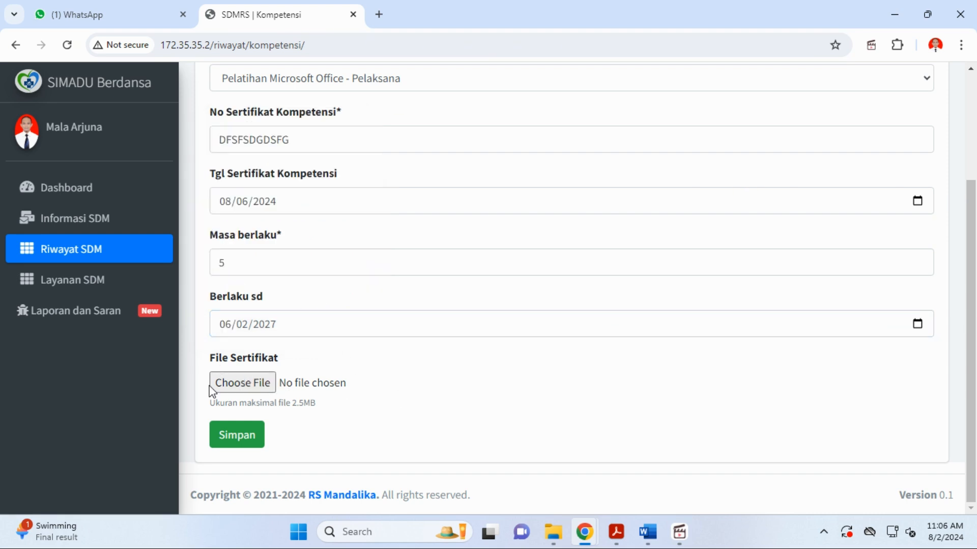
left_click(231, 382)
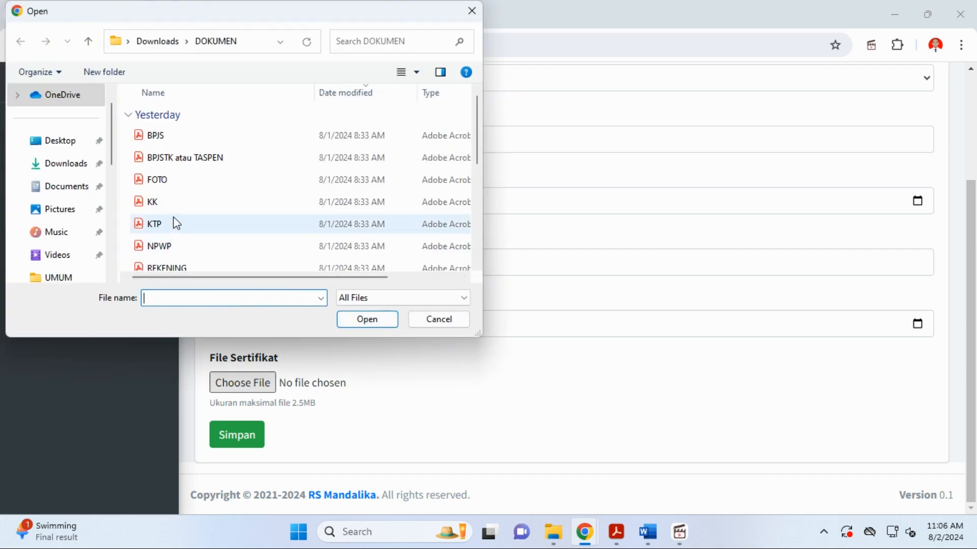
scroll(175, 222, "down", 2)
scroll(176, 223, "down", 2)
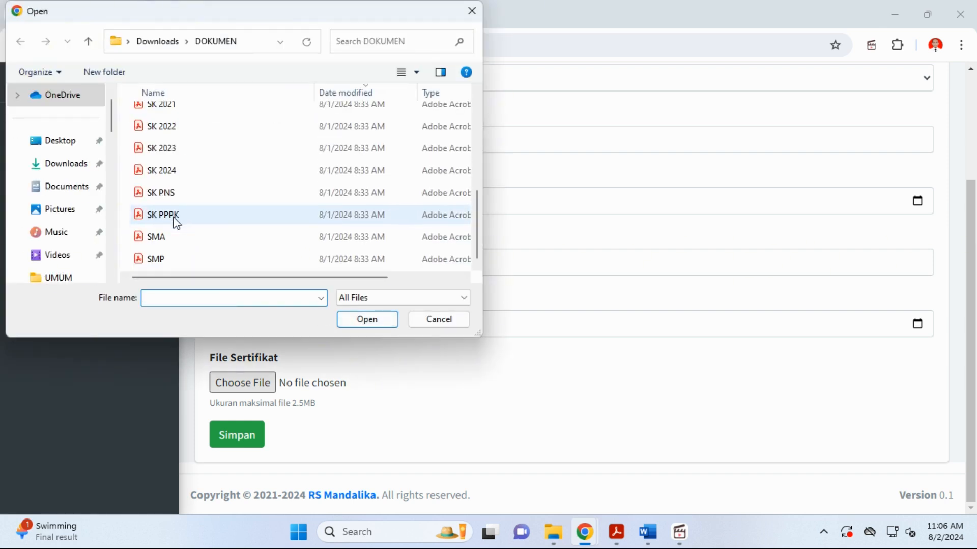
scroll(170, 249, "up", 4)
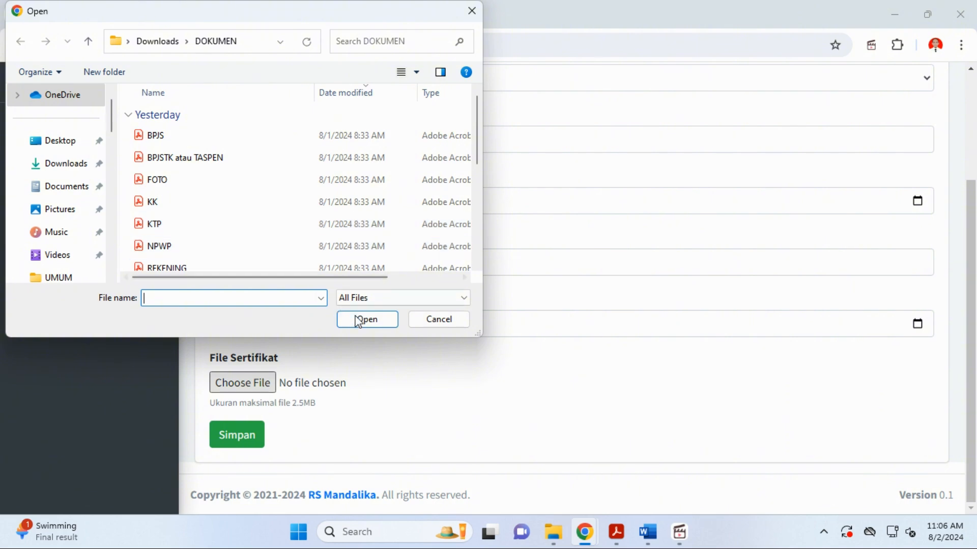
left_click(443, 324)
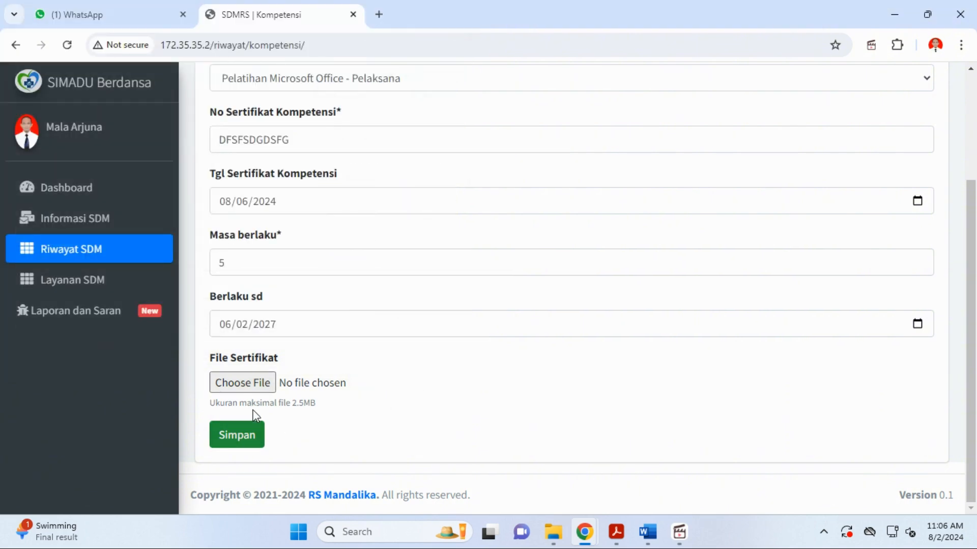
- Expand the Riwayat SDM section and look through its history pages down to Riwayat Kompetensi
left_click(85, 253)
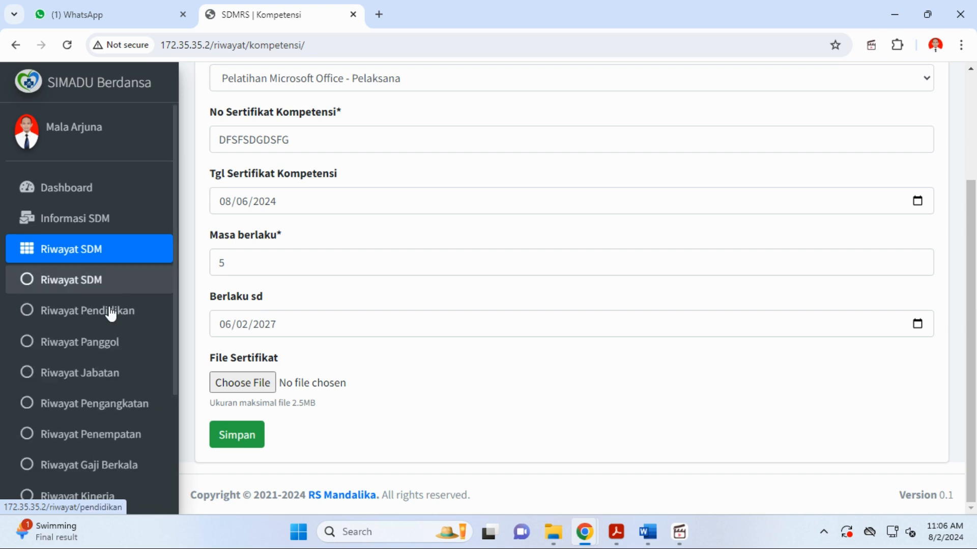
scroll(102, 356, "down", 5)
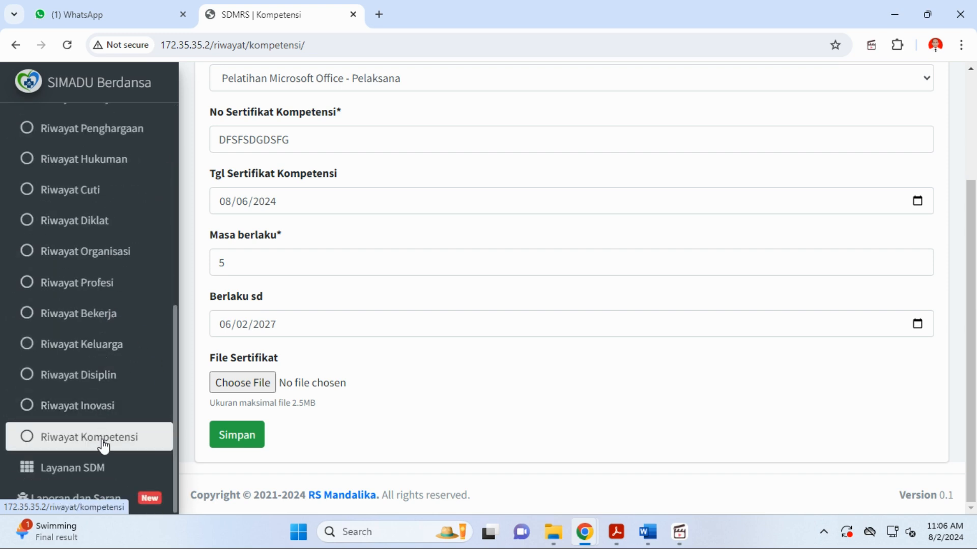